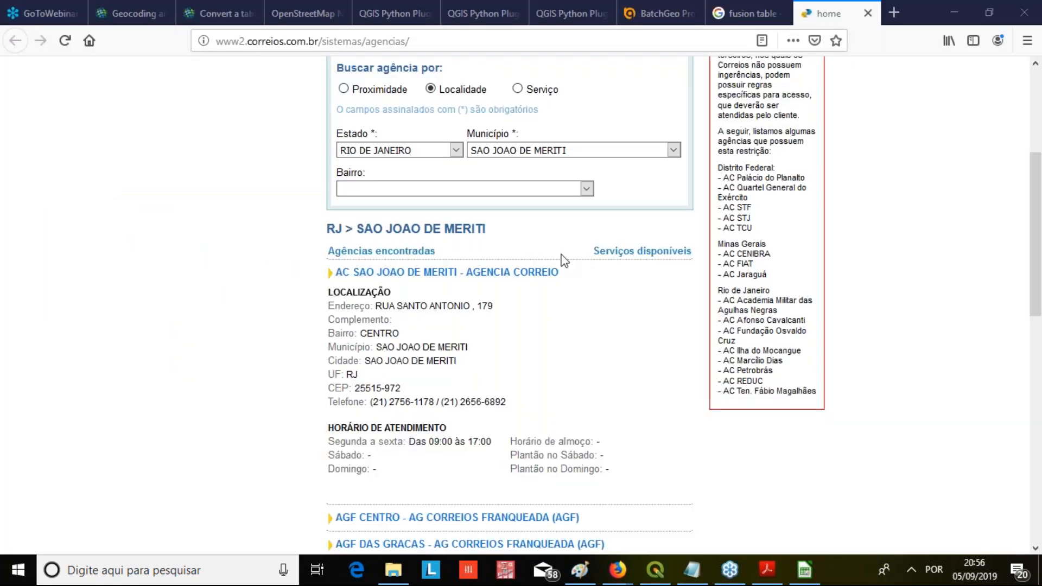
Review the address details of the AC São João de Meriti agency on the Correios agency search page
scroll(605, 289, "up", 3)
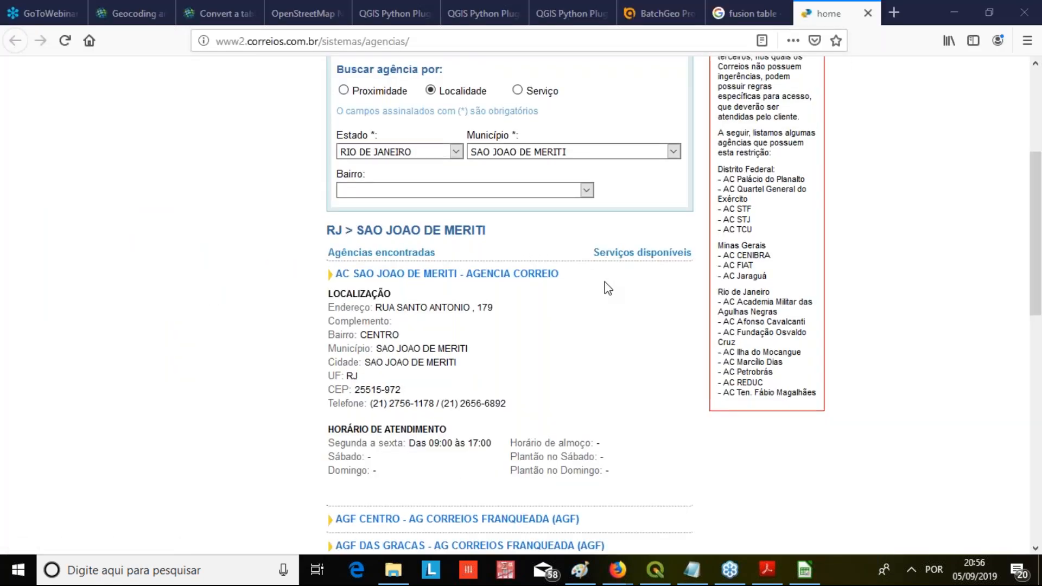
scroll(244, 268, "down", 5)
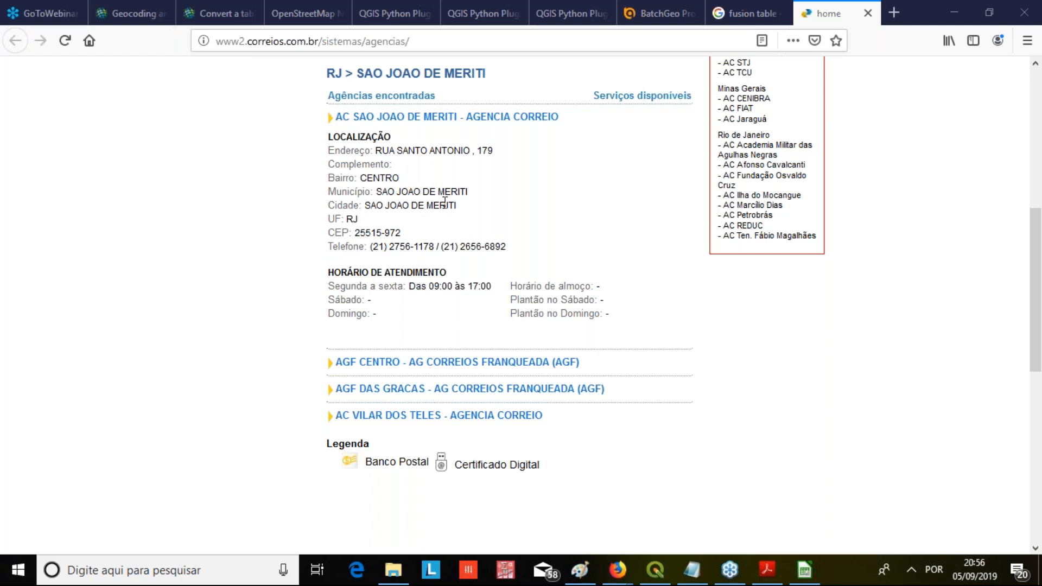
left_click(385, 228)
left_click_drag(402, 154, 429, 155)
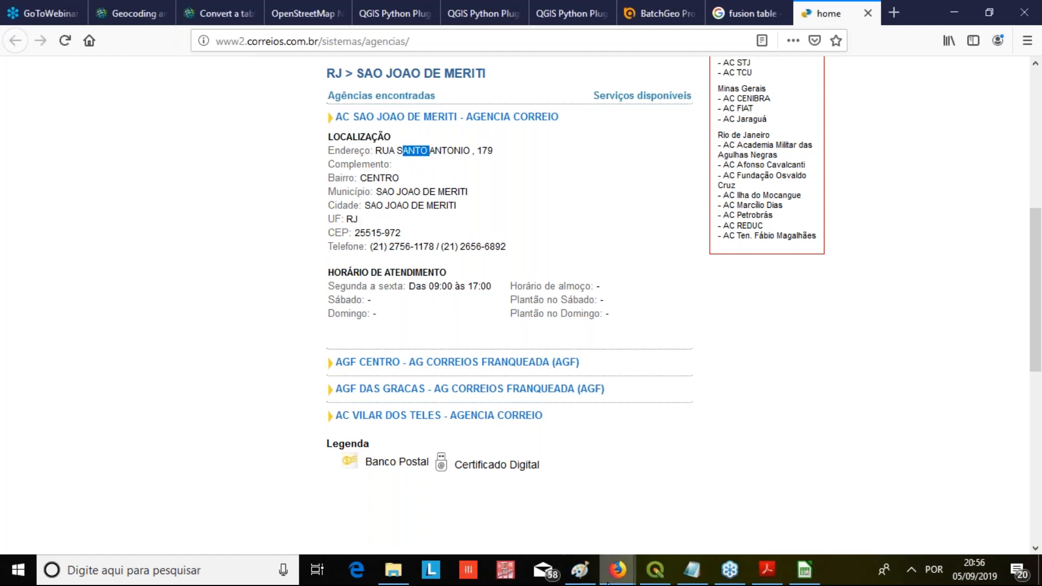
Switch to CORREIOS.xlsx in LibreOffice Calc and review the agency address rows from the first record to the end
left_click(805, 570)
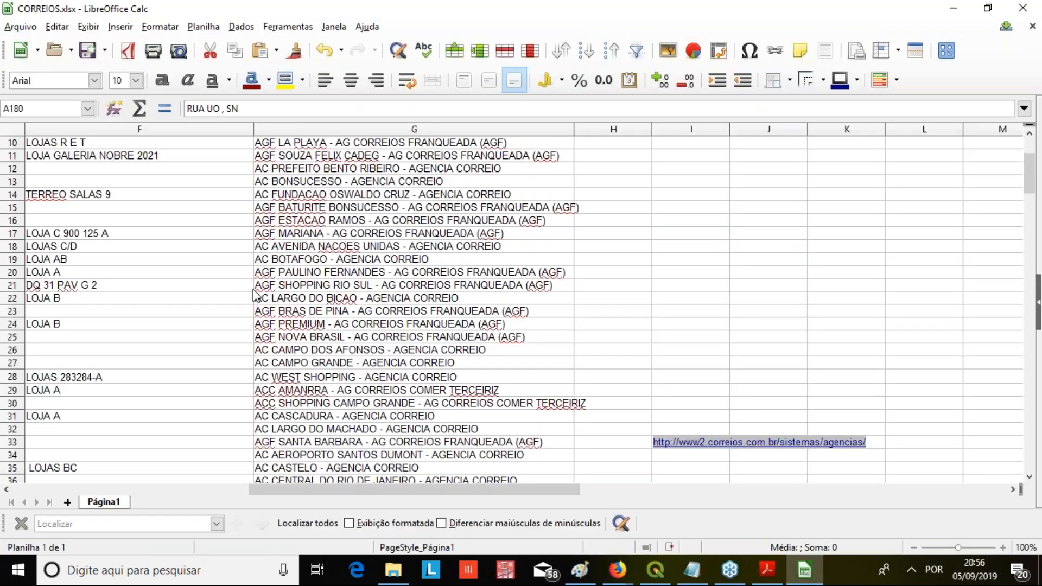
scroll(255, 296, "up", 3)
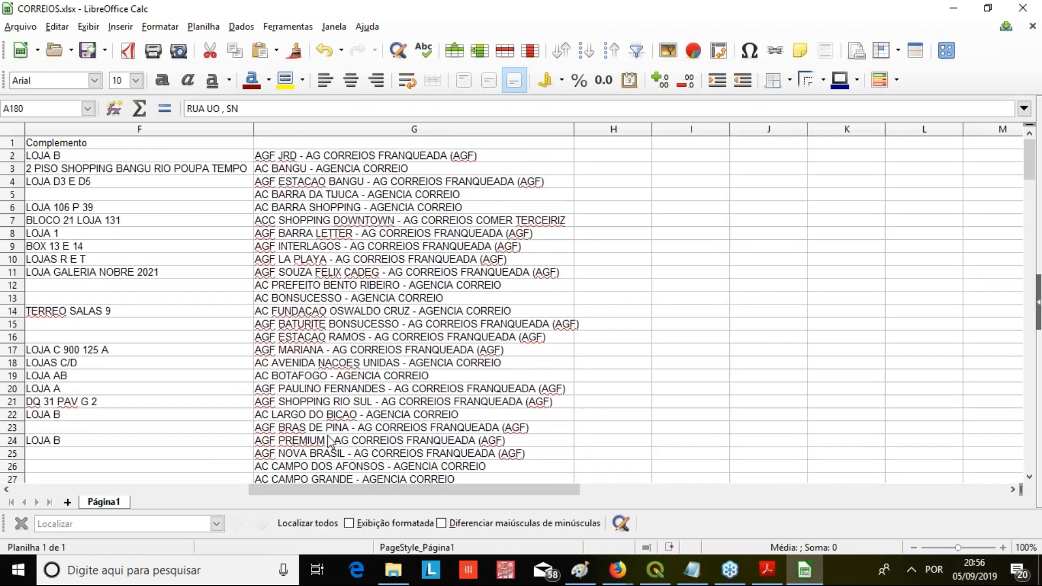
left_click(149, 489)
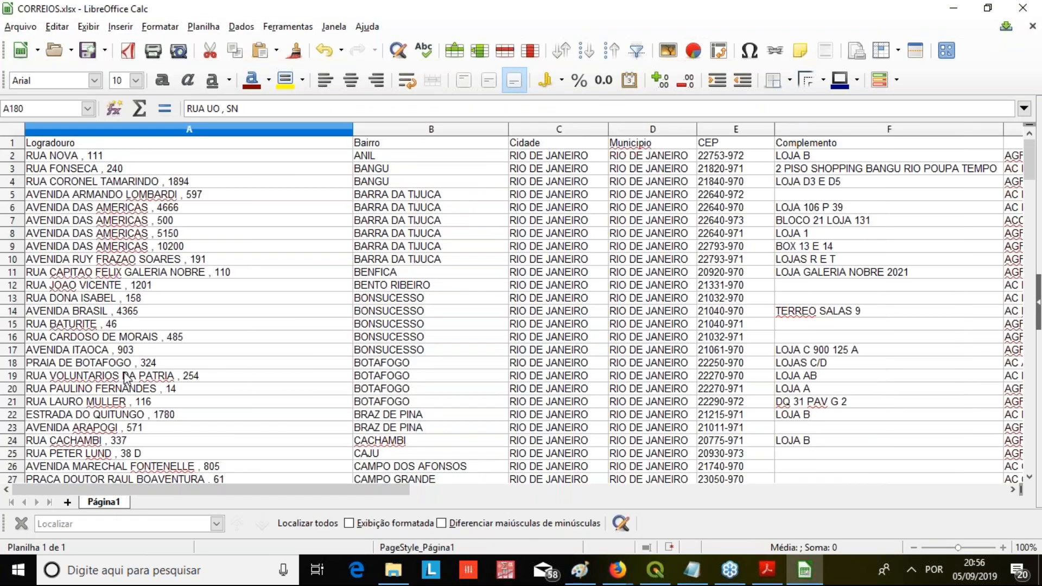
scroll(120, 301, "down", 20)
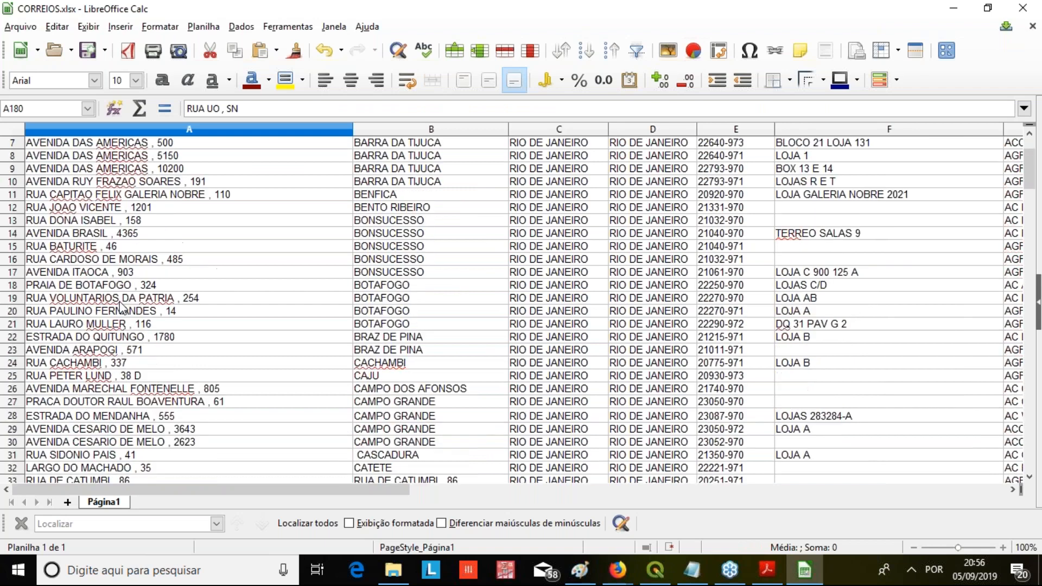
scroll(124, 377, "down", 8)
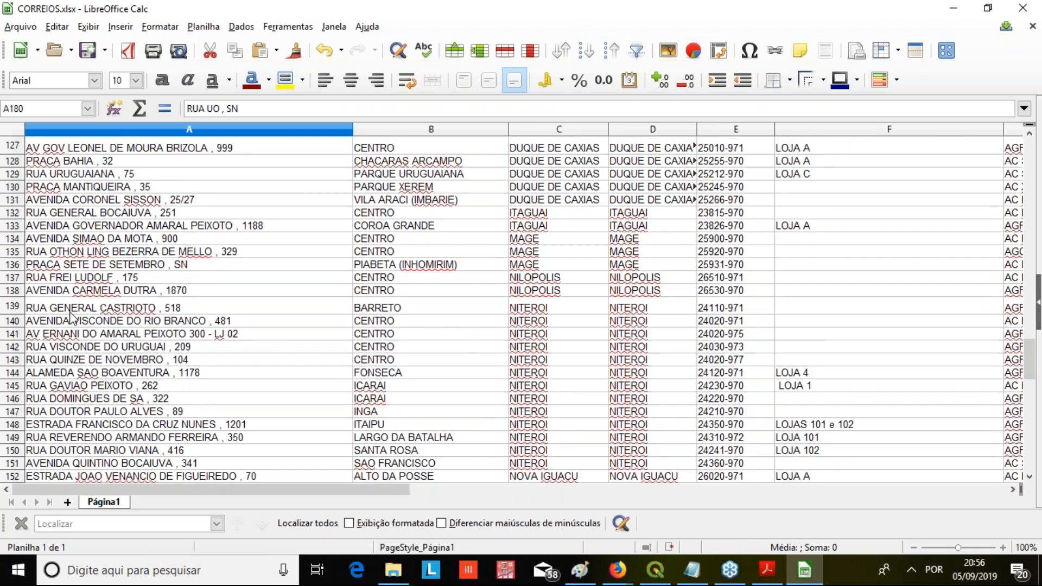
scroll(75, 339, "down", 3)
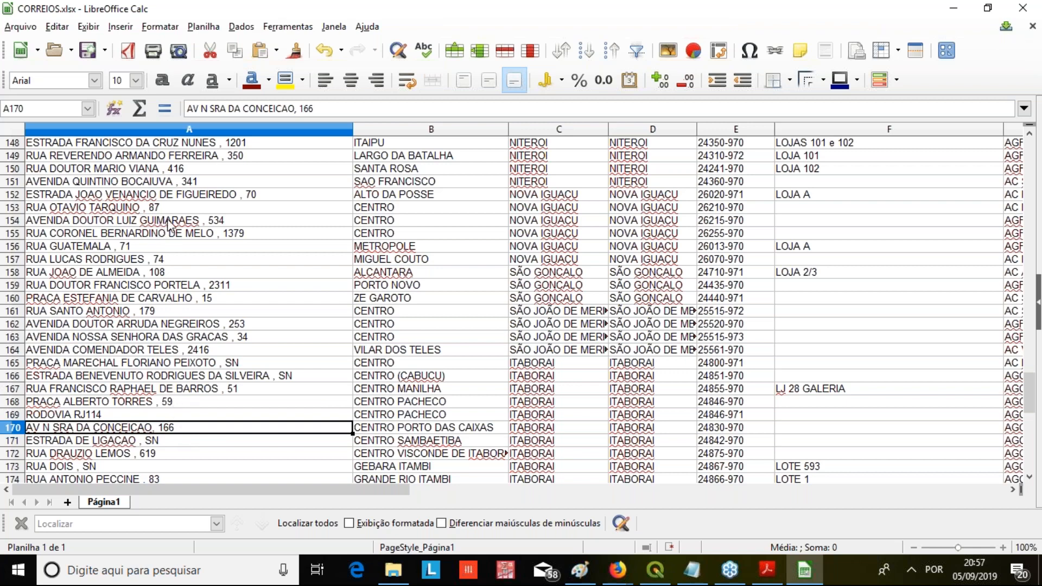
scroll(156, 305, "down", 1)
scroll(163, 312, "down", 3)
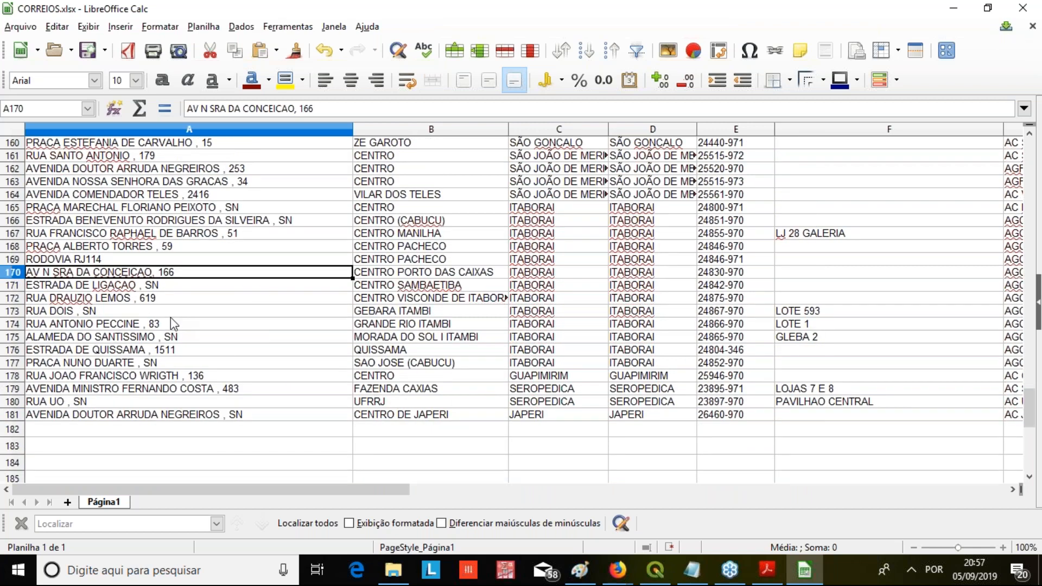
scroll(186, 314, "up", 2)
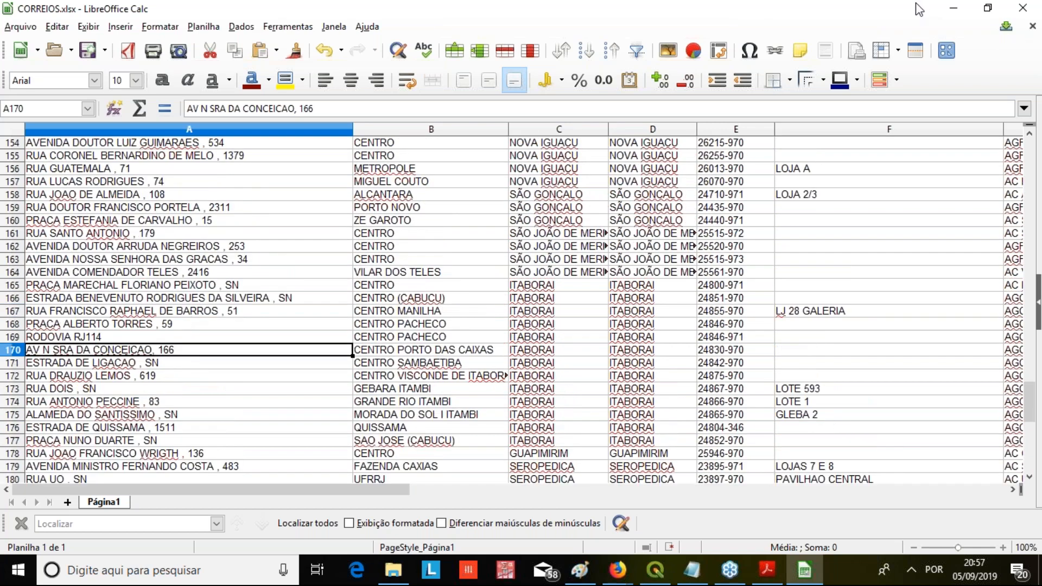
Switch to QGIS and search the plugin manager for "Geoco"
left_click(953, 9)
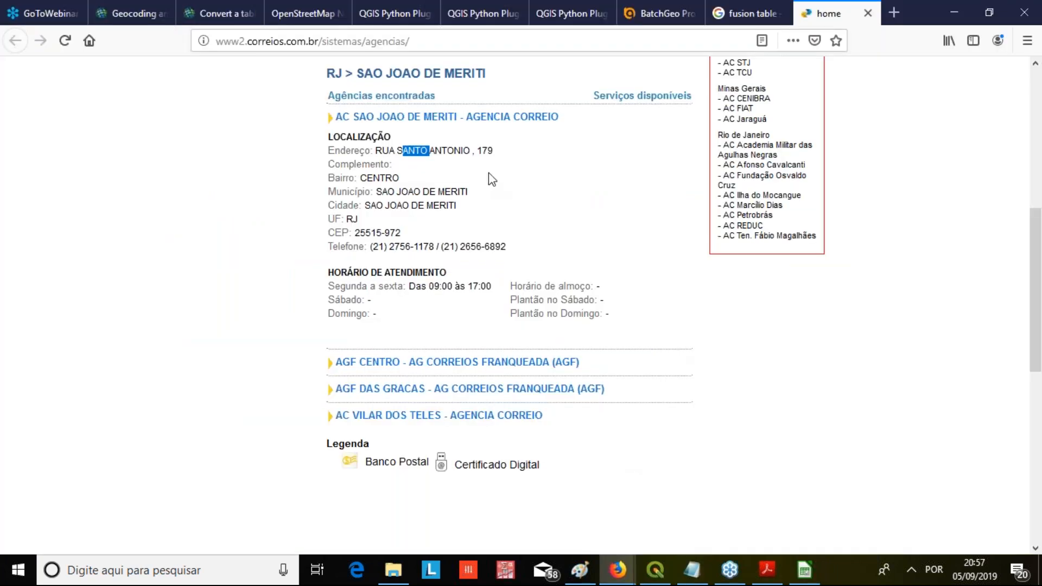
left_click(668, 580)
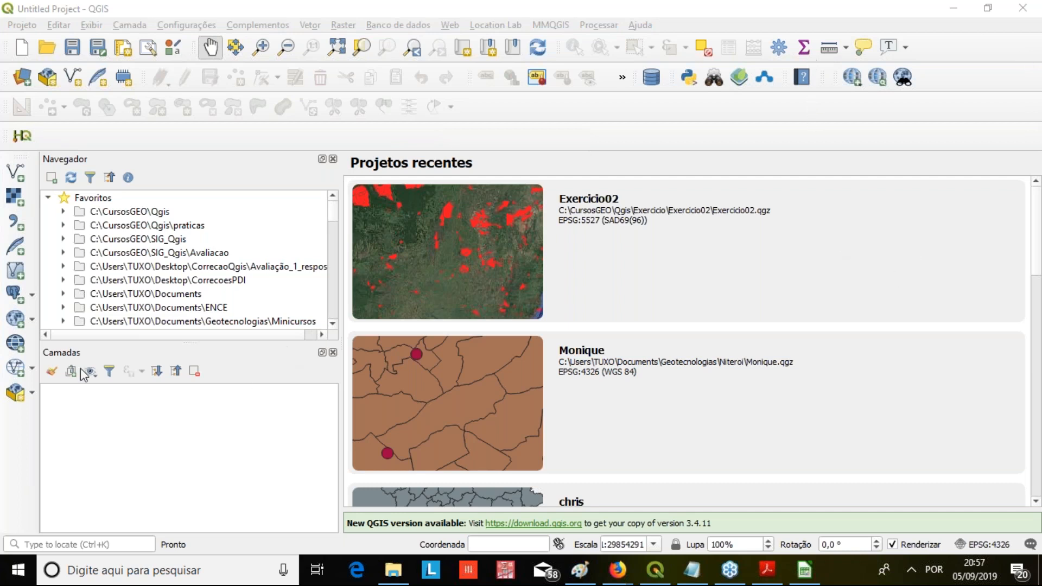
left_click(187, 25)
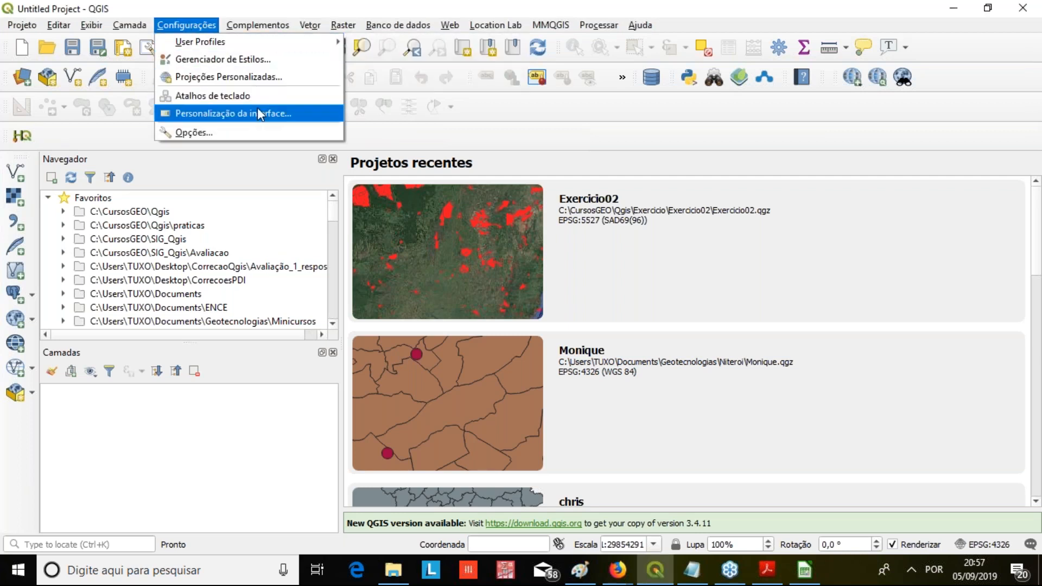
mouse_move(251, 20)
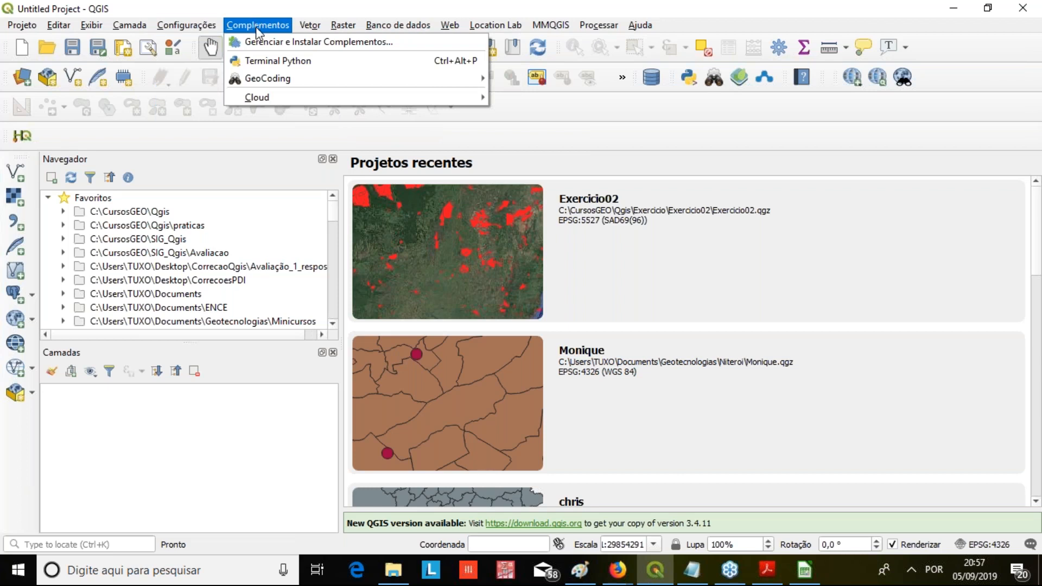
left_click(439, 44)
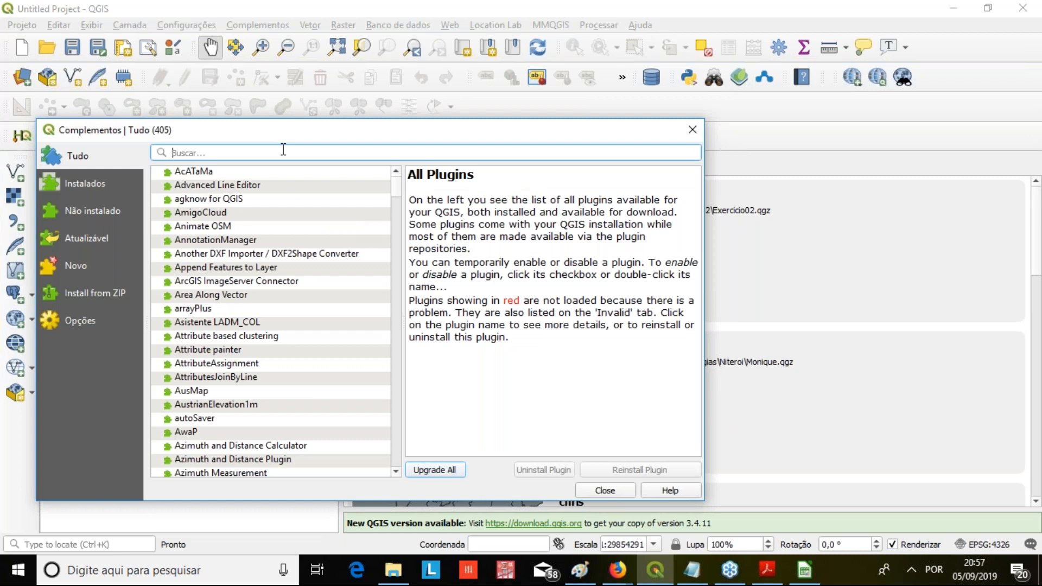
type("Geoco")
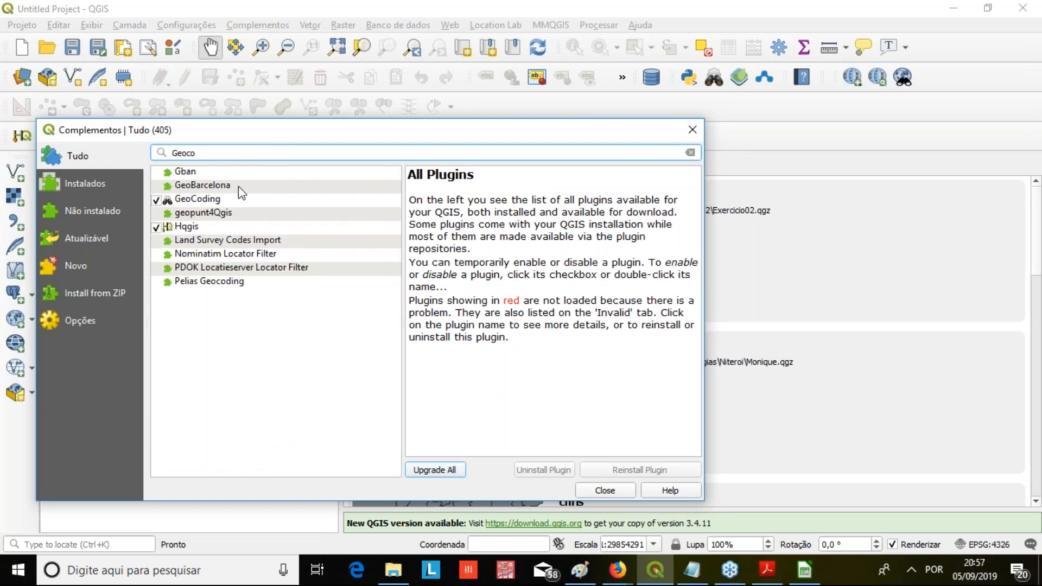
Examine the descriptions of the GeoBarcelona, GeoCoding and Hqgis plugins
left_click(239, 186)
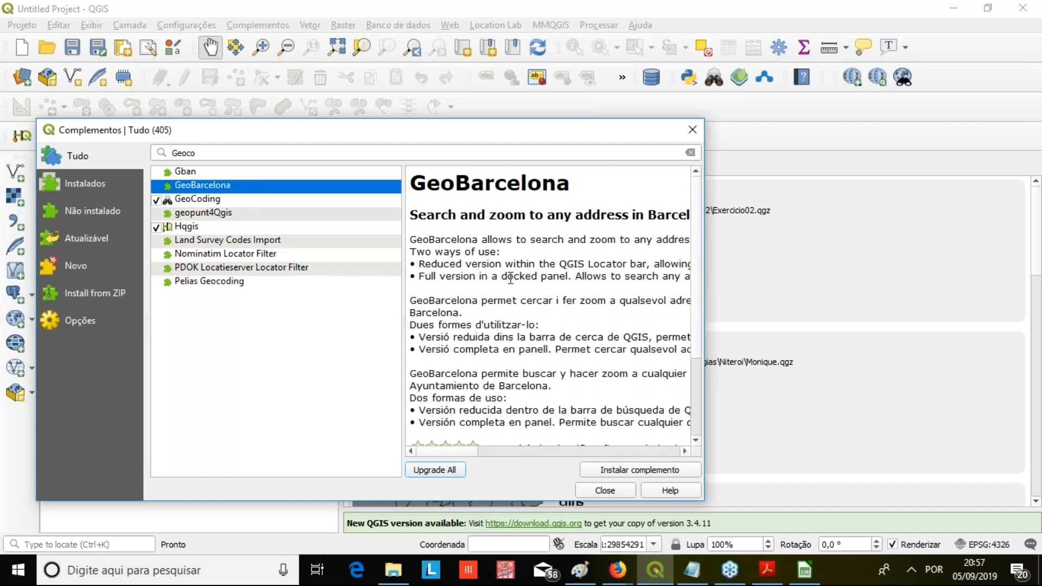
left_click(234, 199)
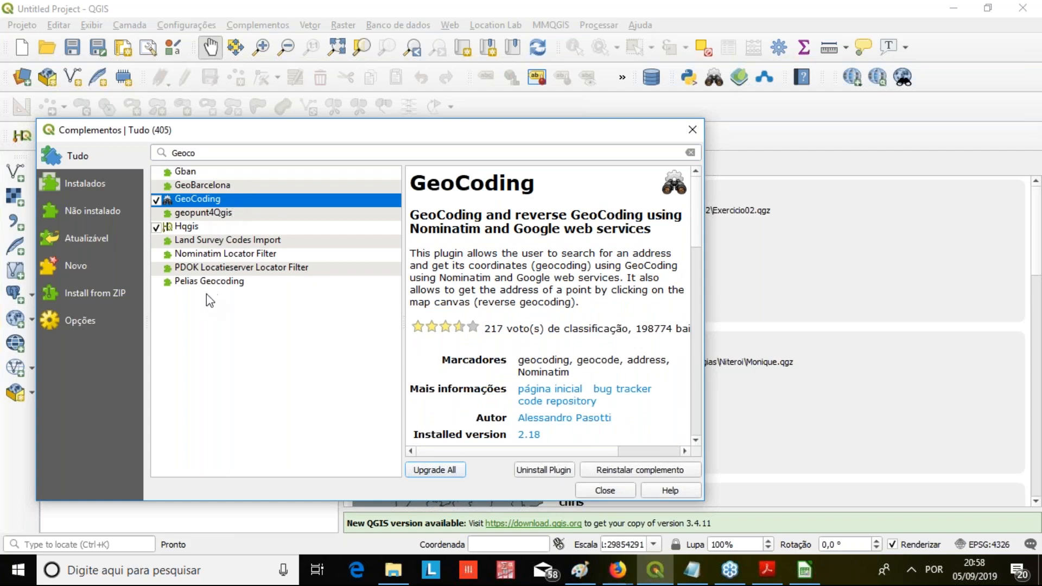
left_click(194, 226)
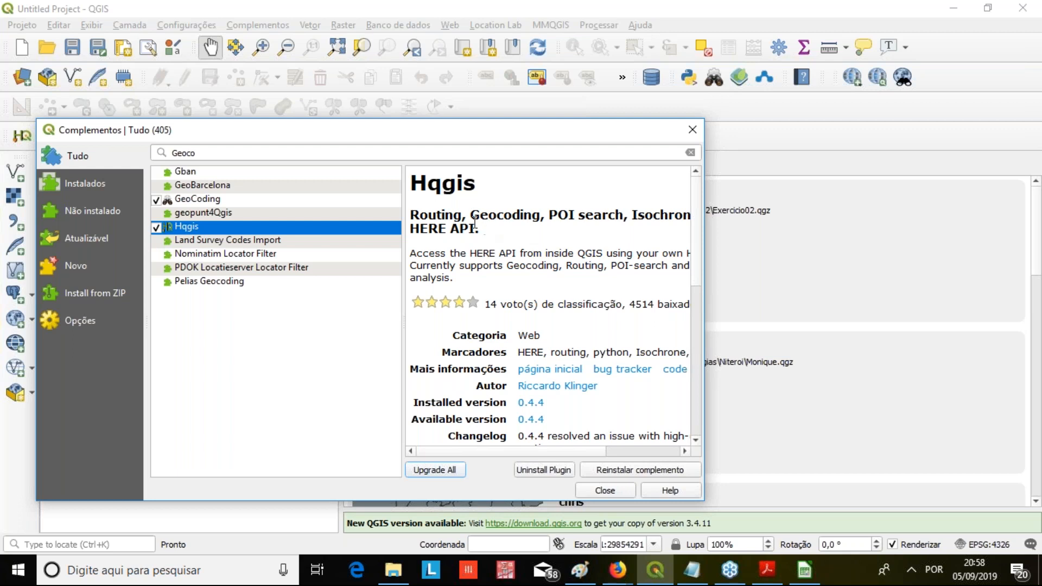
left_click_drag(609, 214, 470, 215)
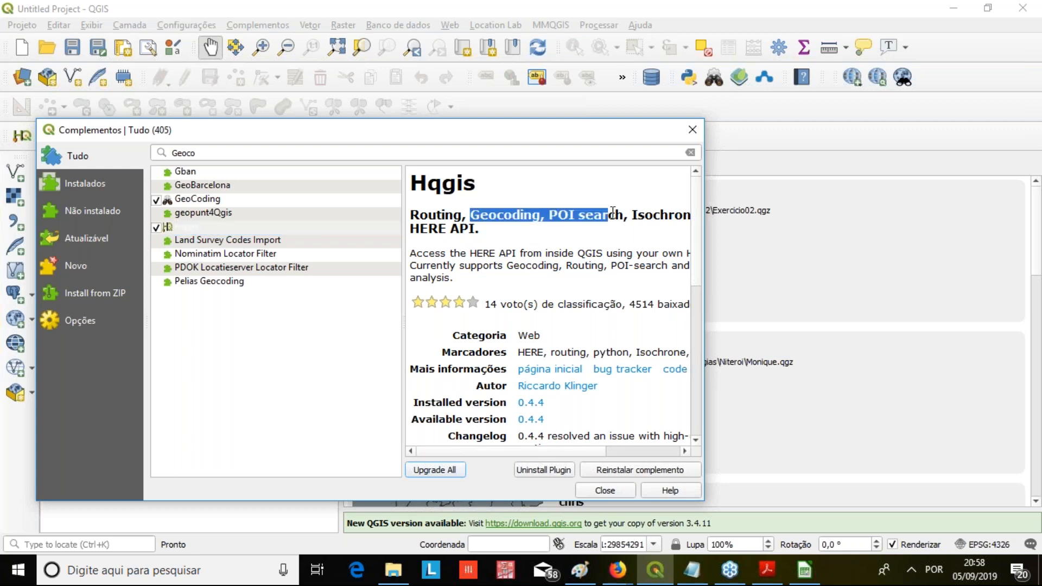
left_click(243, 154)
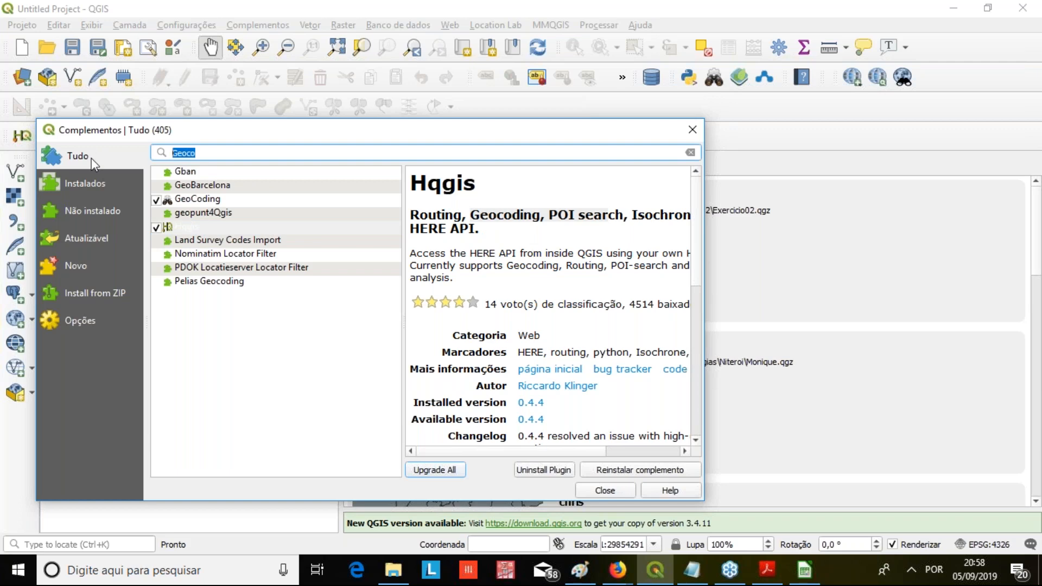
Examine the descriptions of the Nominatim Locator Filter and Pelias Geocoding plugins
left_click(212, 260)
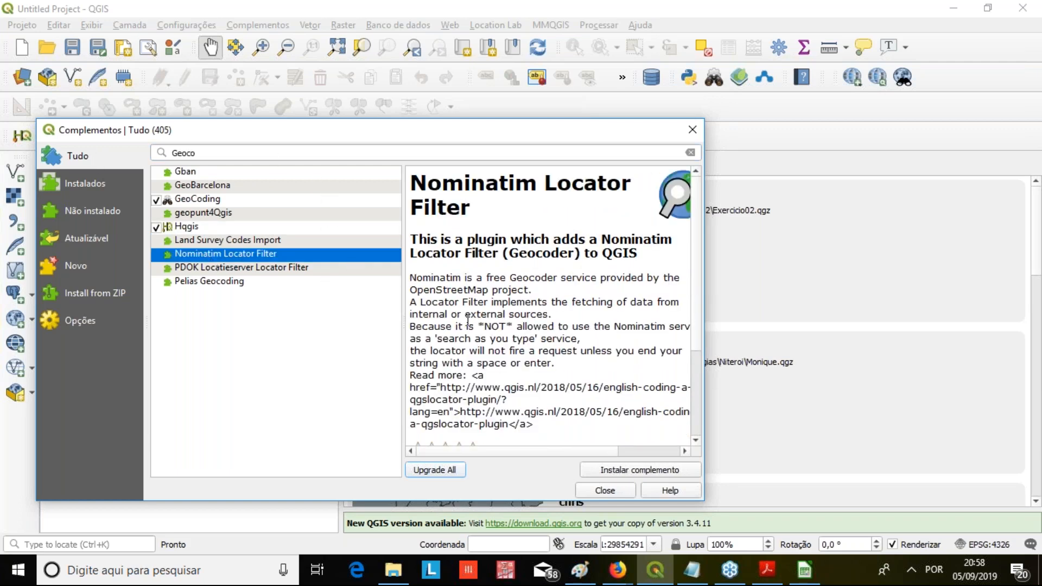
left_click_drag(490, 278, 577, 327)
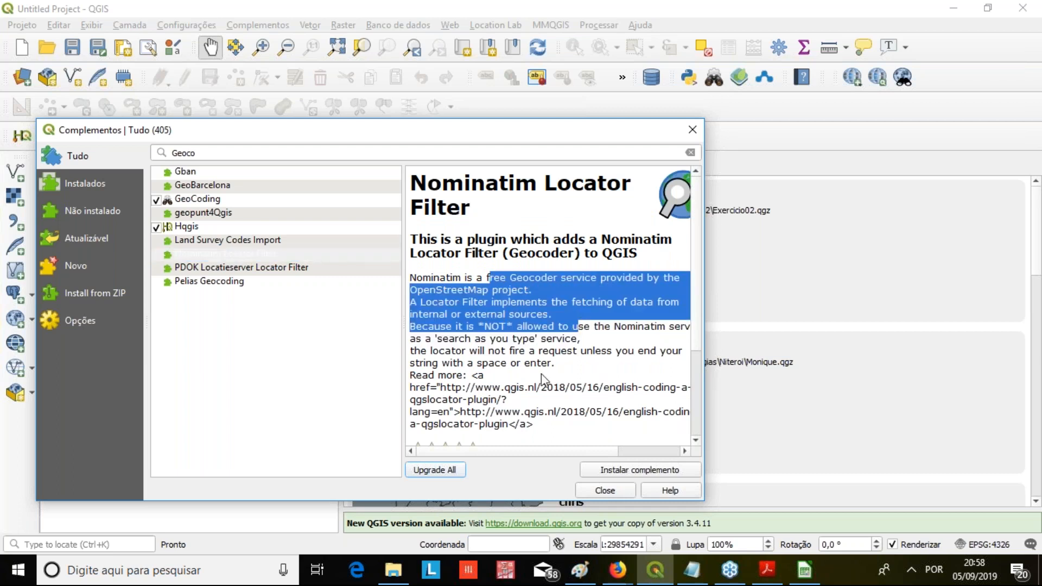
left_click(275, 255)
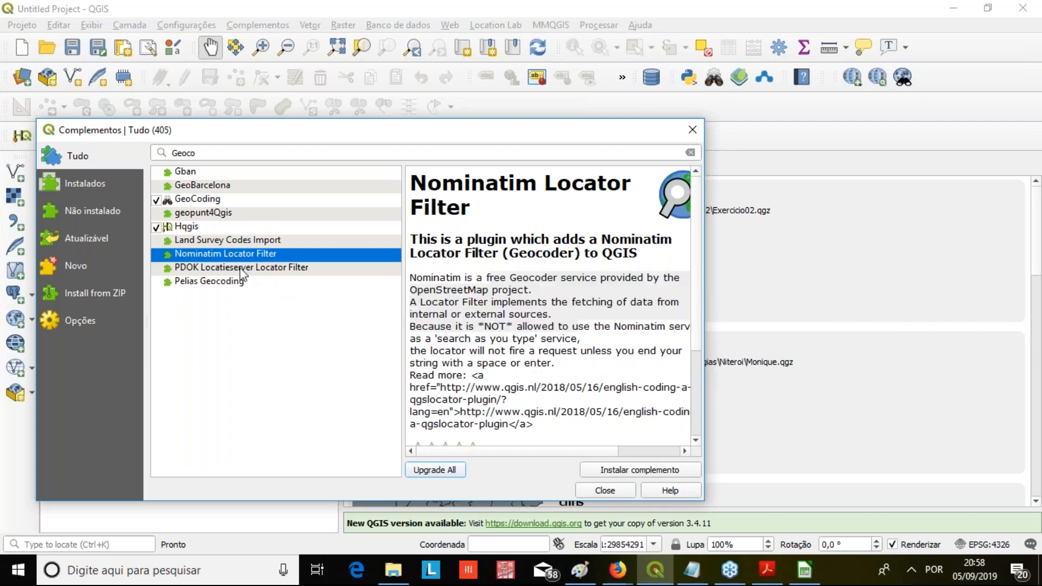
left_click(228, 282)
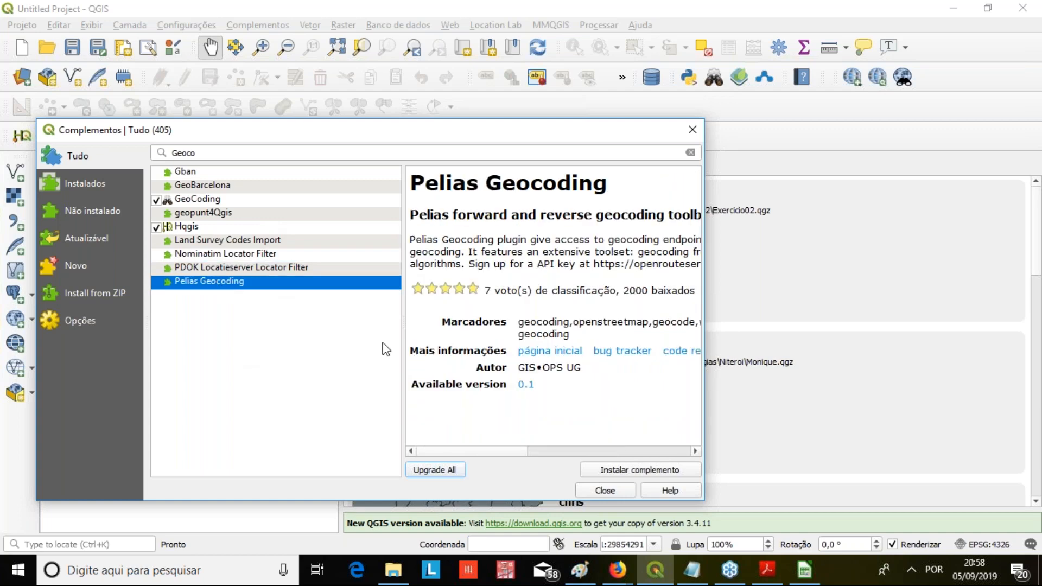
left_click(616, 451)
left_click_drag(616, 452, 465, 450)
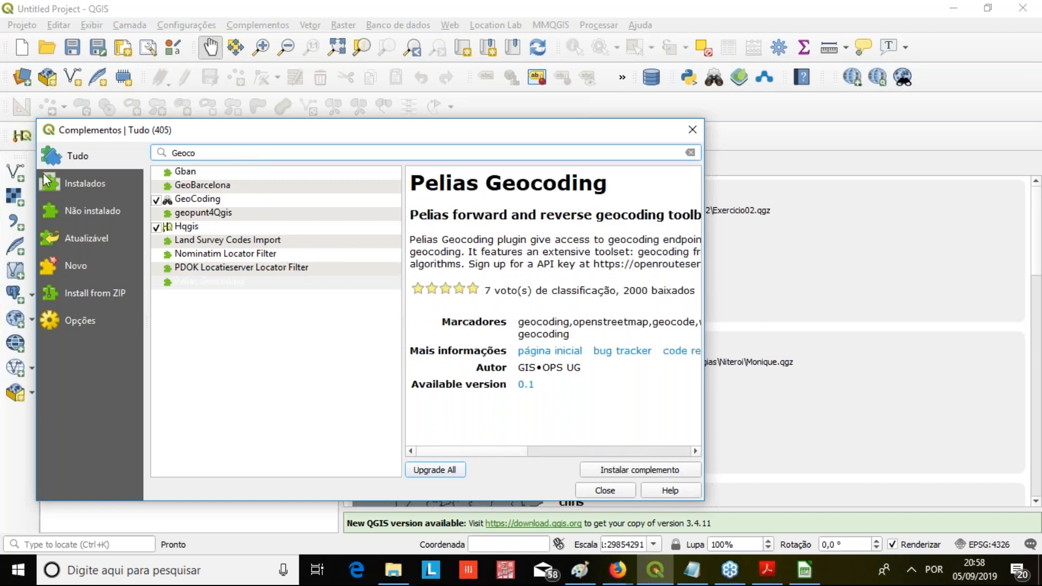
Replace the plugin search term with "MMQGIS"
key("BackSpace")
key("BackSpace")
key("BackSpace")
key("BackSpace")
key("BackSpace")
type("MMQGIS")
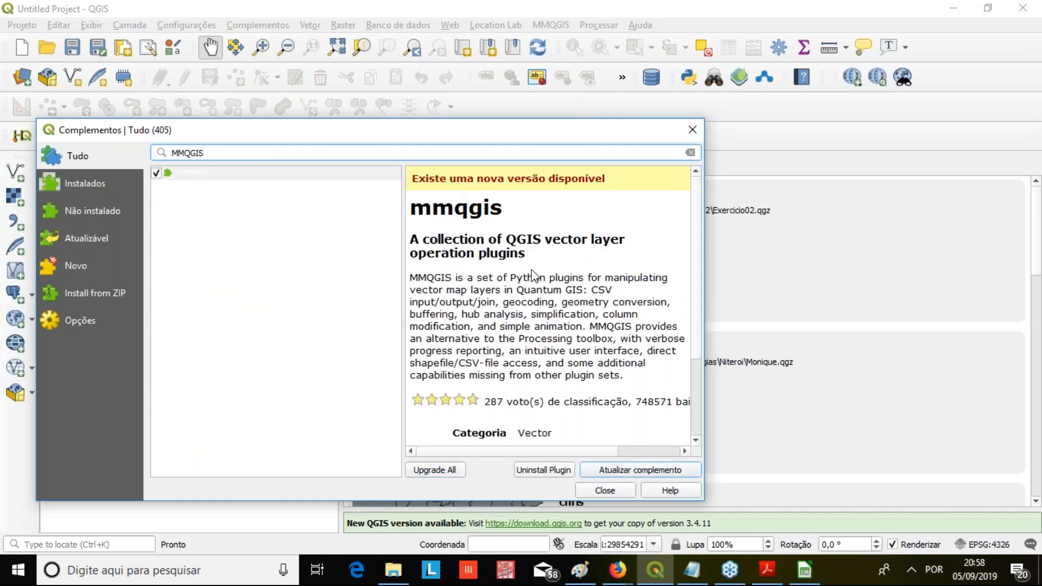
Read the mmqgis plugin's description and version details, and close the plugin manager
left_click_drag(579, 277, 507, 277)
left_click(479, 273)
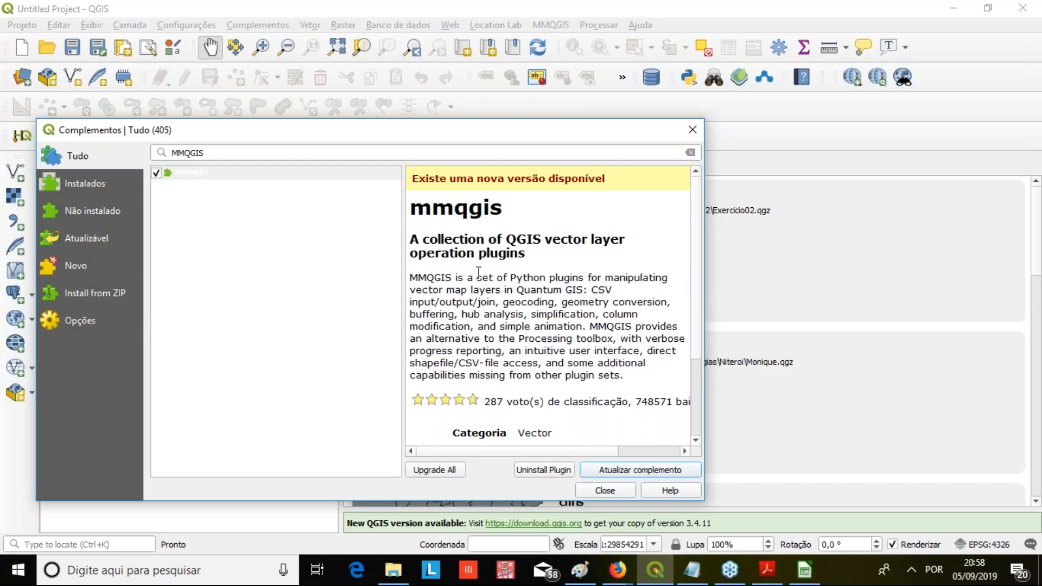
double_click(539, 277)
left_click(481, 293)
double_click(482, 291)
scroll(617, 299, "down", 3)
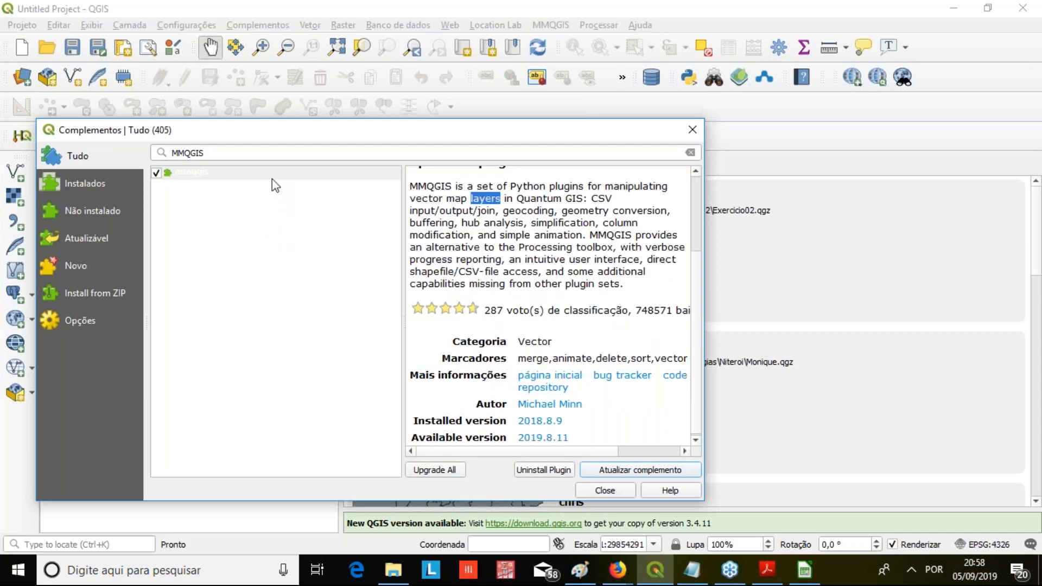
left_click(260, 174)
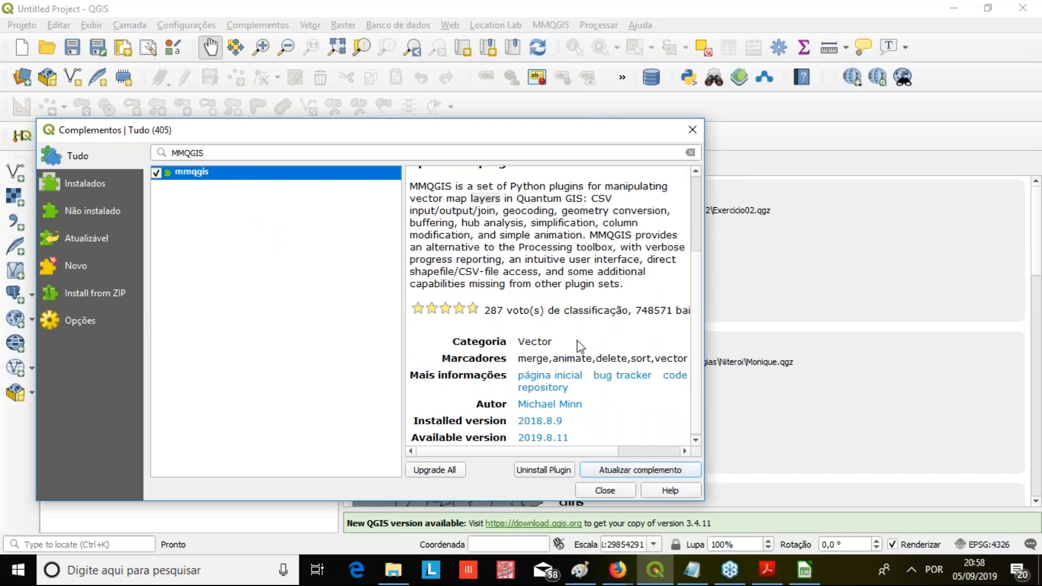
left_click(691, 130)
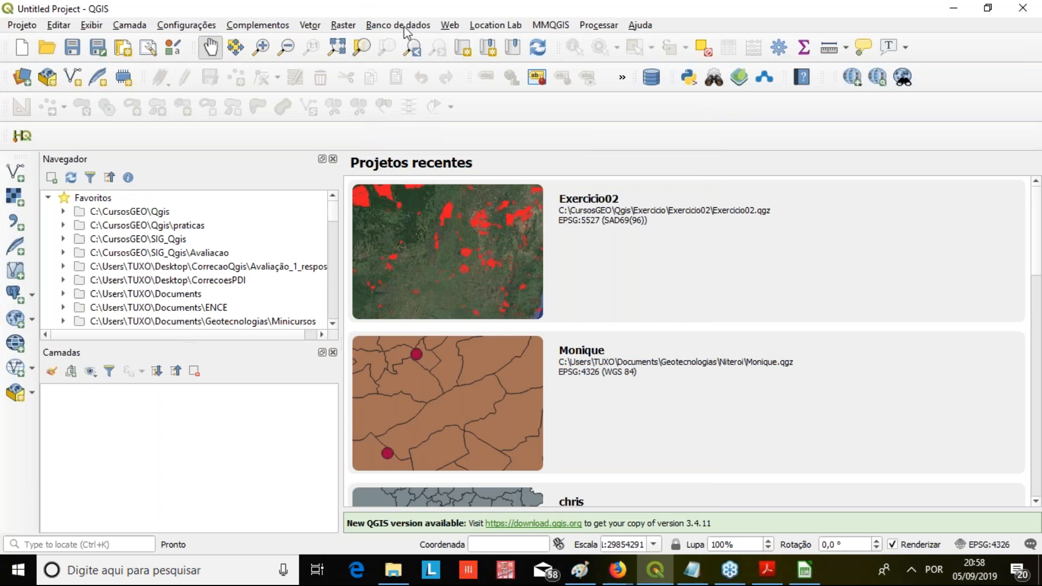
Add the Google Satellite basemap from QuickMapServices to the project
left_click(308, 25)
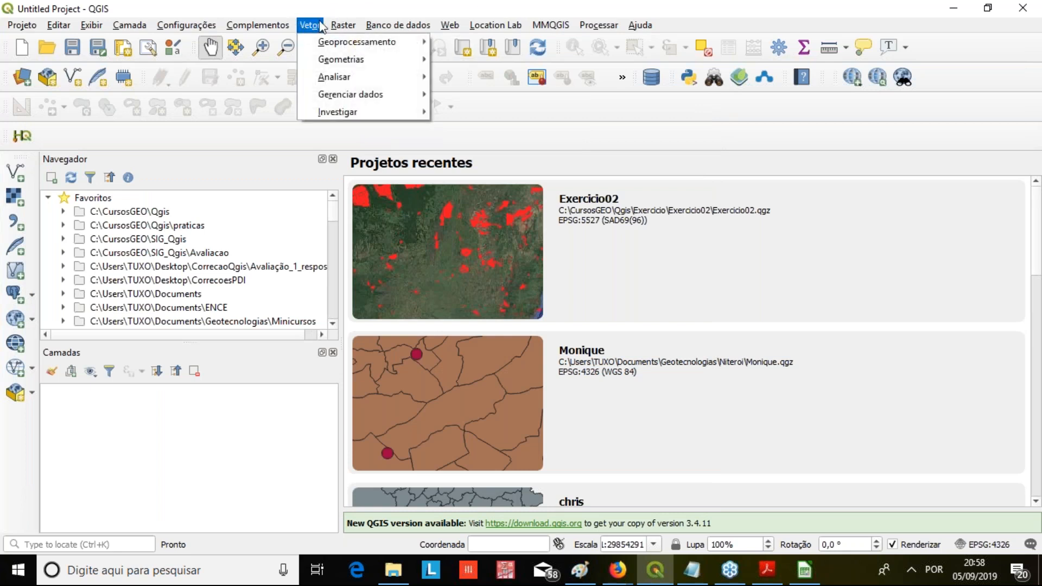
left_click(331, 20)
left_click(309, 25)
mouse_move(358, 25)
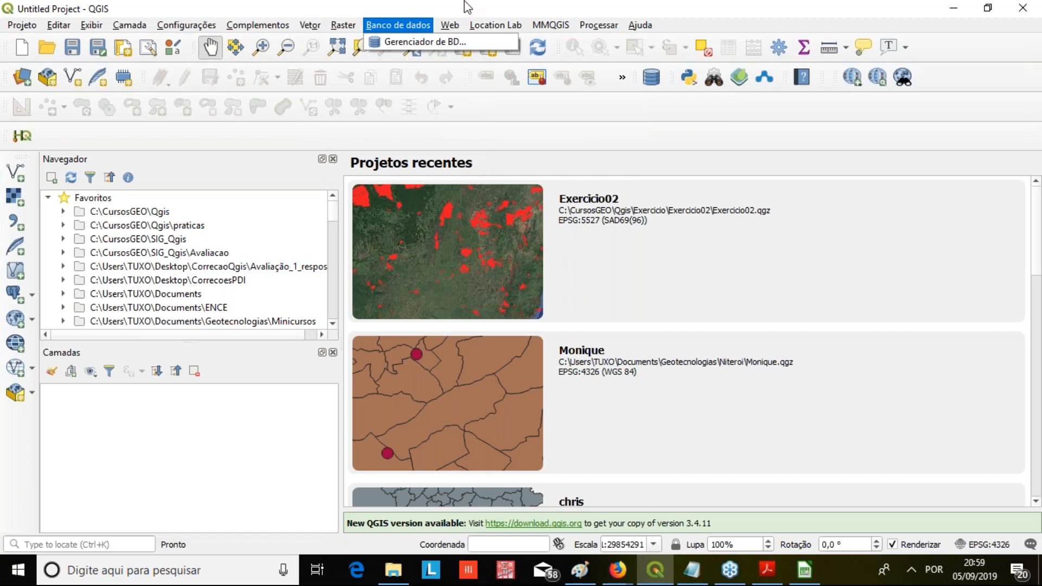
left_click(451, 25)
left_click(452, 24)
mouse_move(543, 94)
mouse_move(699, 115)
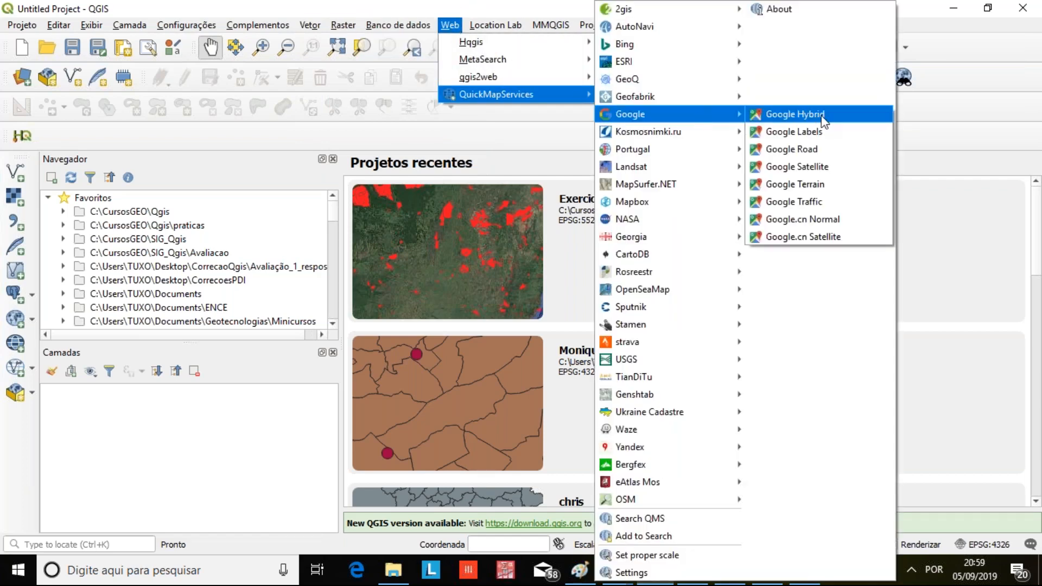
left_click(830, 175)
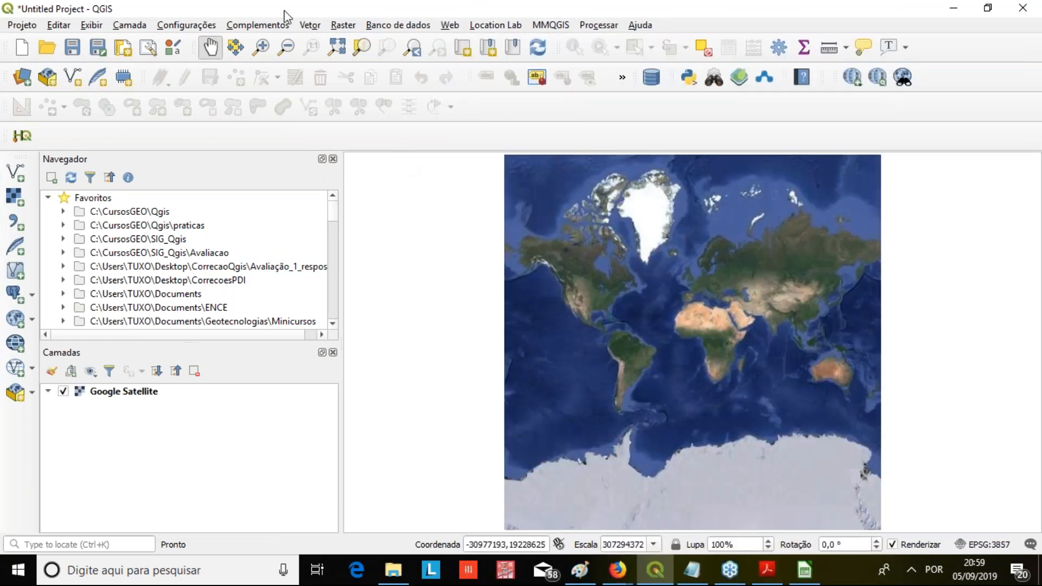
Search for the street address in Maracanã, Rio de Janeiro, with GeoCoding and add the Teatro Noel Rosa match
left_click(713, 78)
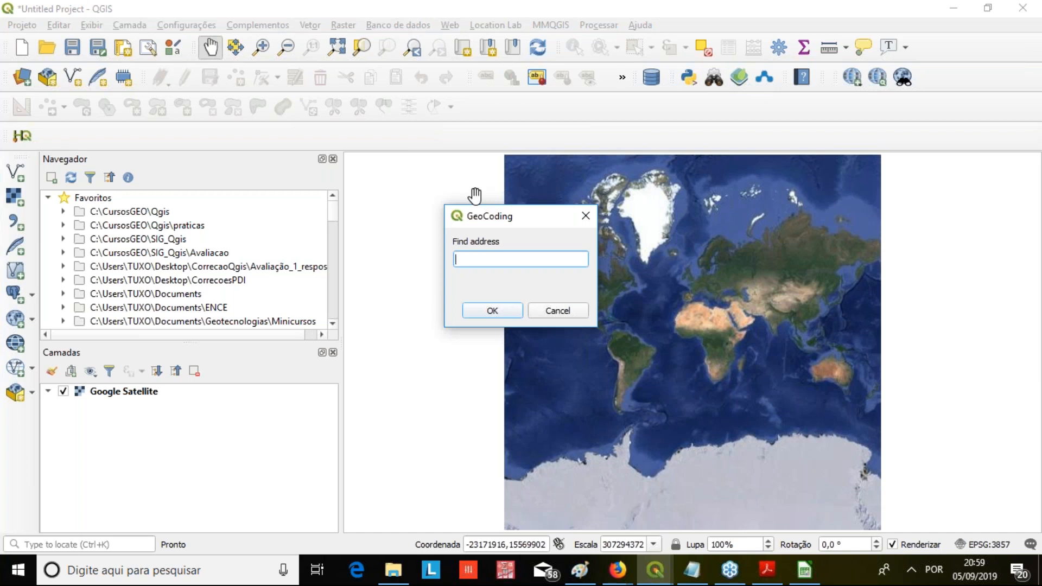
type("Rua São Francisco Xavier, 524")
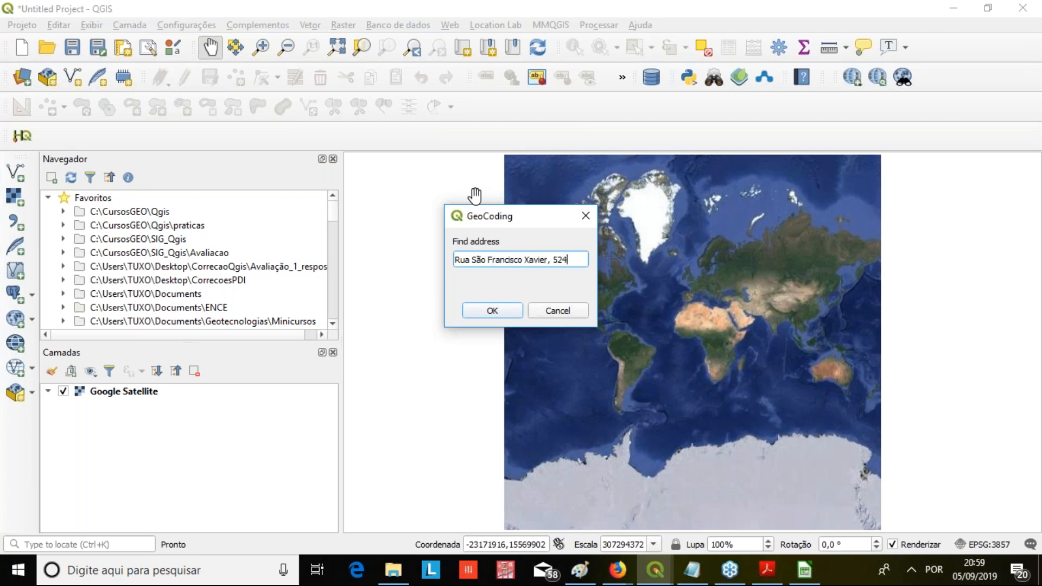
left_click(496, 311)
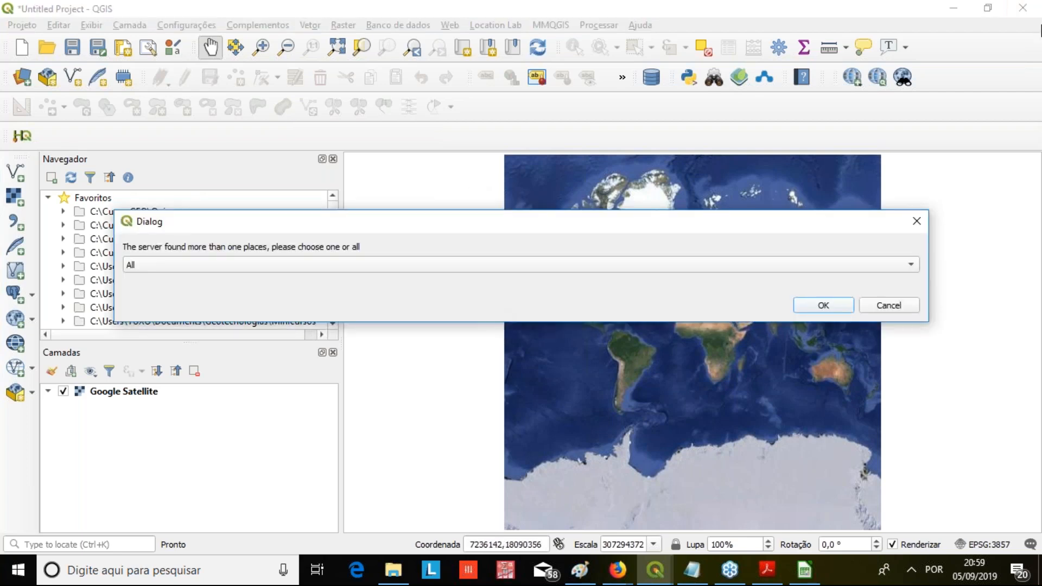
left_click(388, 265)
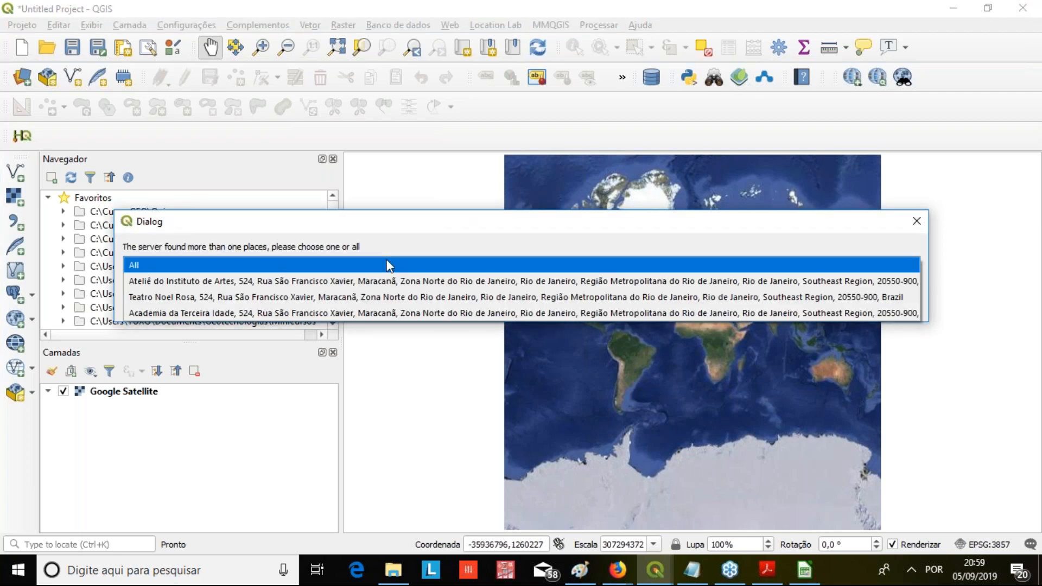
left_click(372, 297)
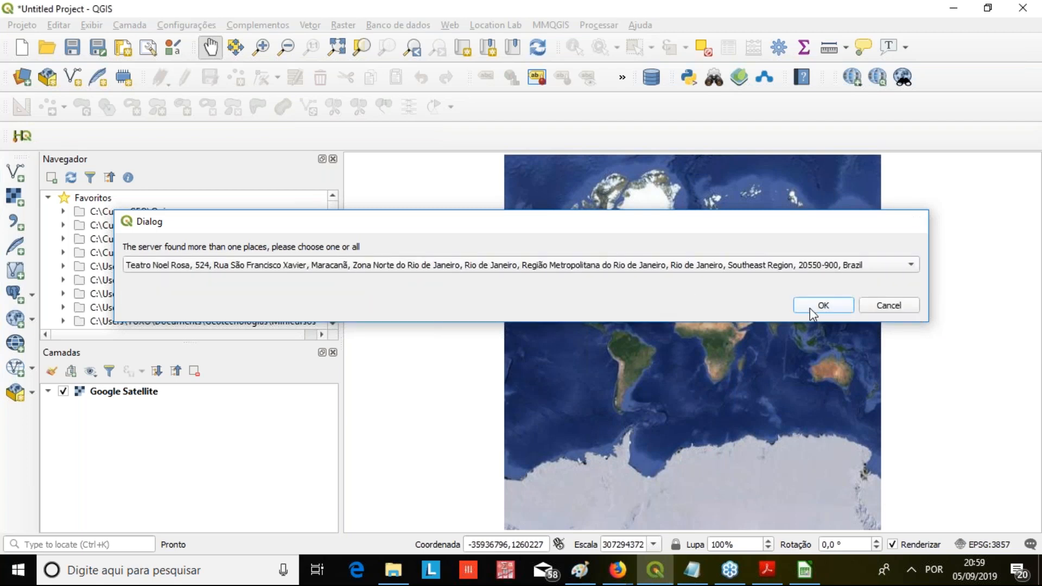
left_click(822, 305)
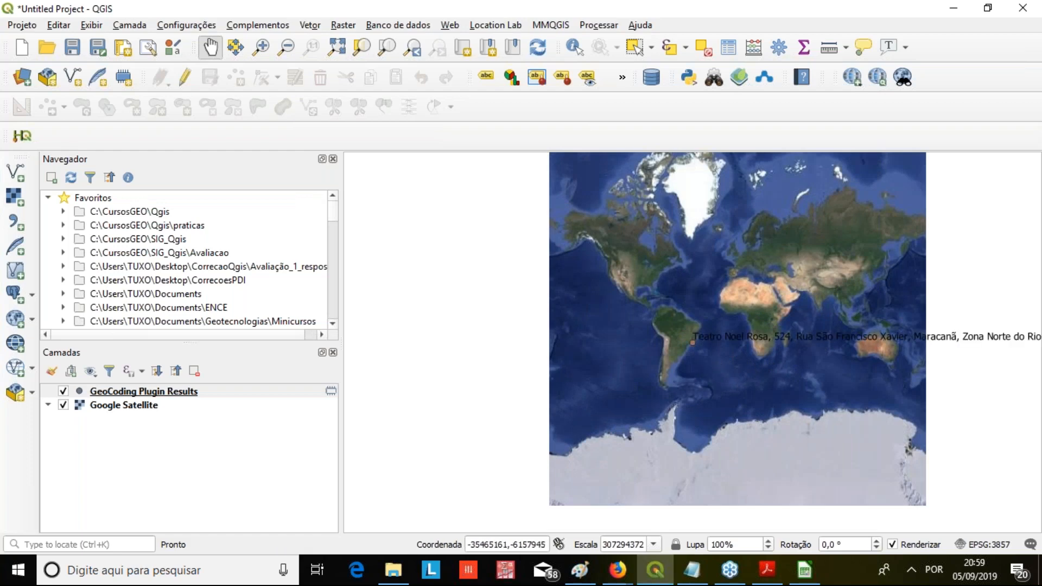
Zoom in on the geocoded Teatro Noel Rosa point to inspect its location on the satellite image
left_click(142, 389)
right_click(142, 386)
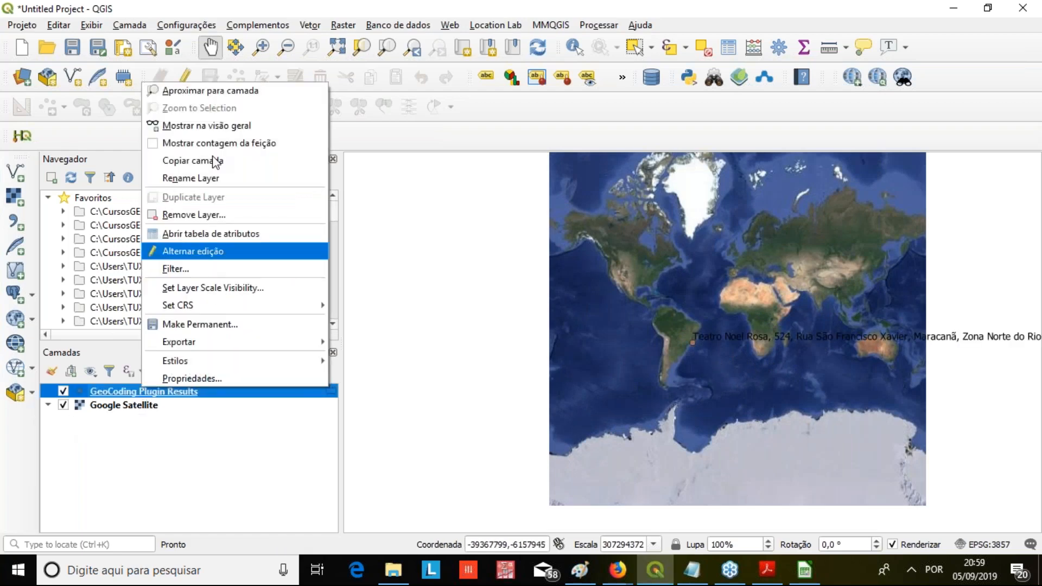
left_click(223, 90)
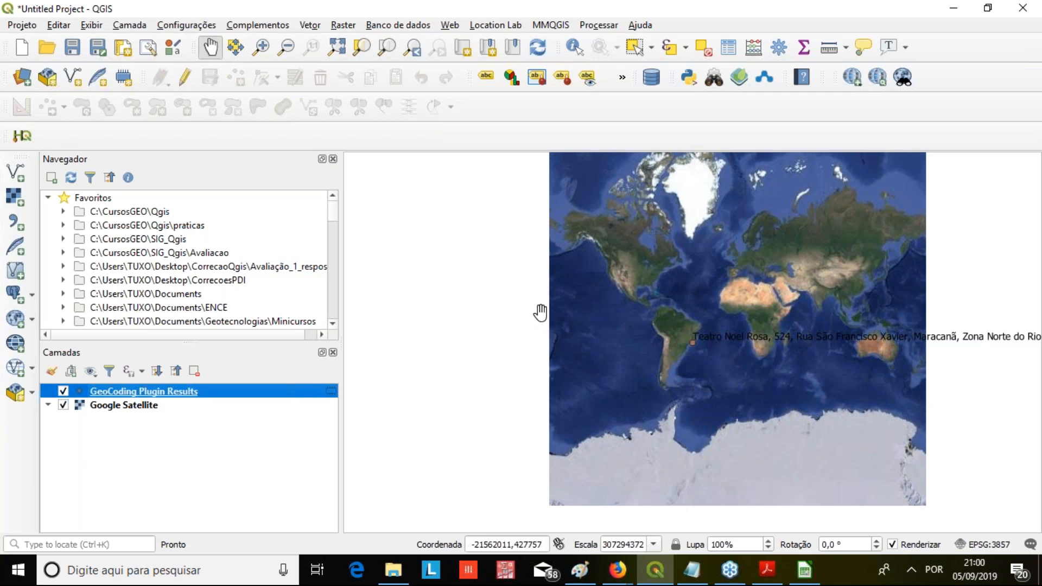
left_click(263, 54)
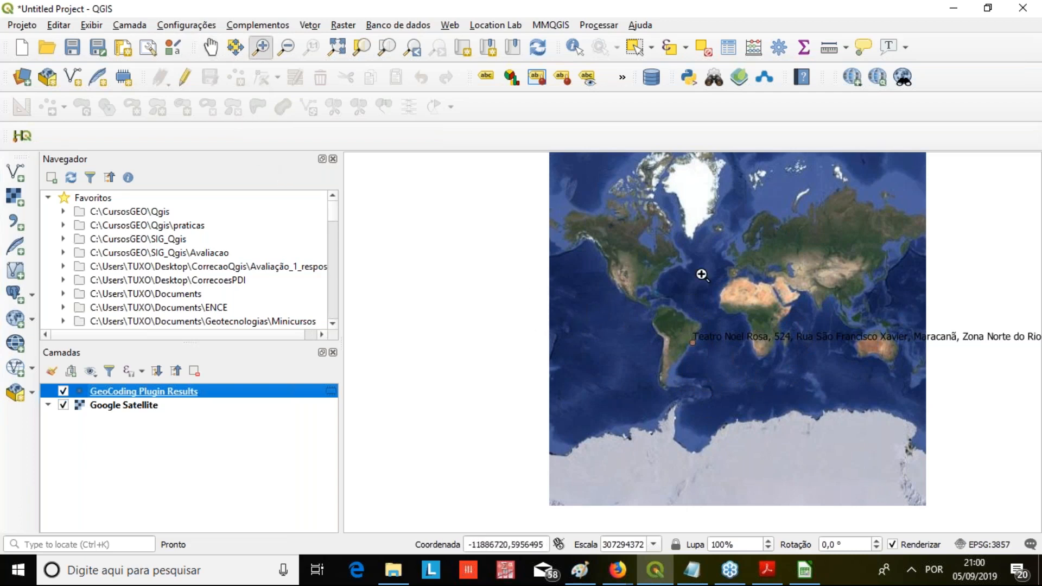
left_click_drag(682, 334, 718, 404)
left_click_drag(669, 326, 709, 386)
left_click_drag(658, 266, 738, 344)
scroll(638, 338, "up", 2)
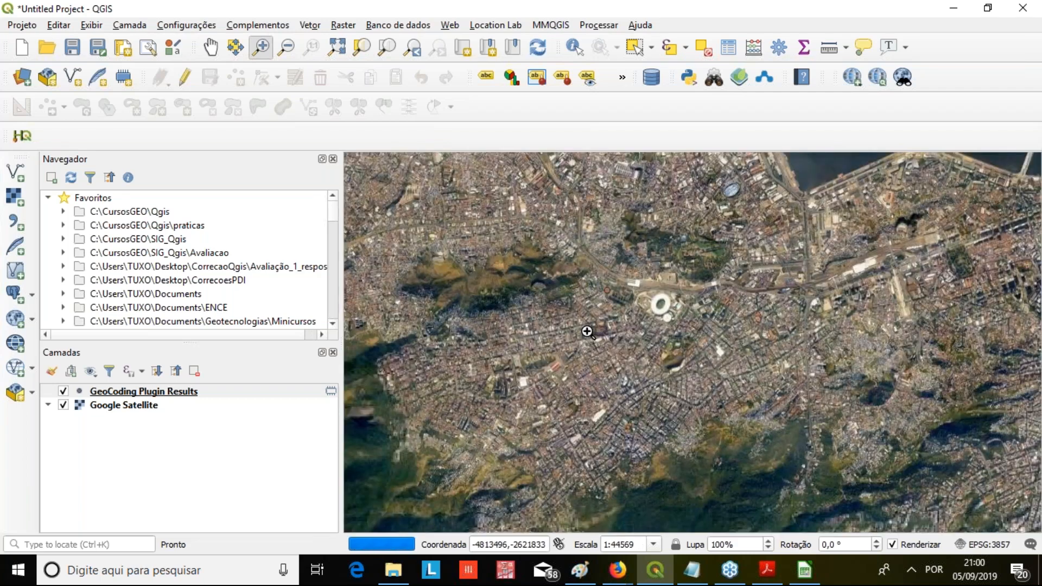
left_click_drag(562, 238, 678, 373)
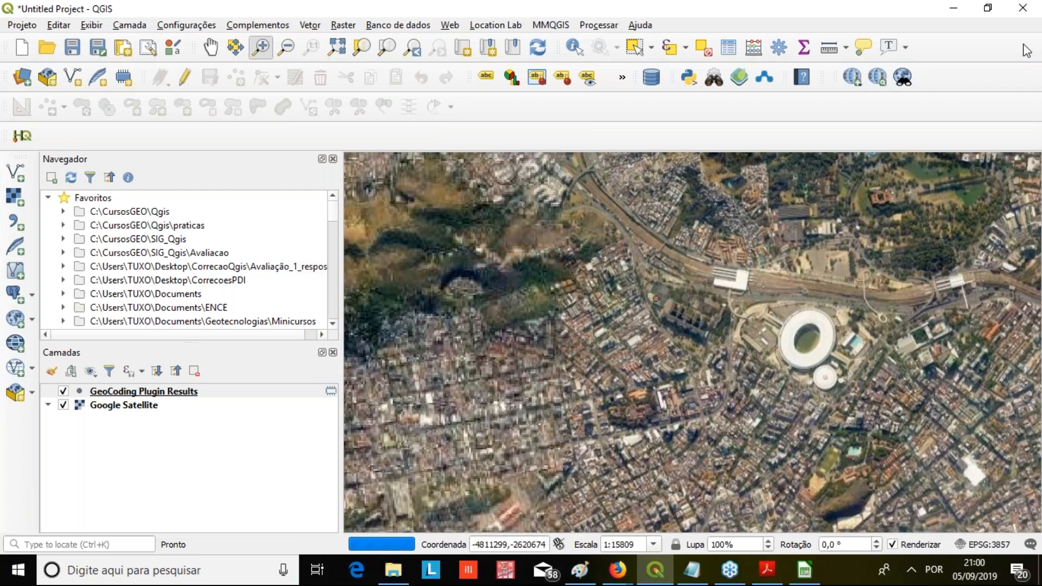
left_click_drag(598, 266, 747, 354)
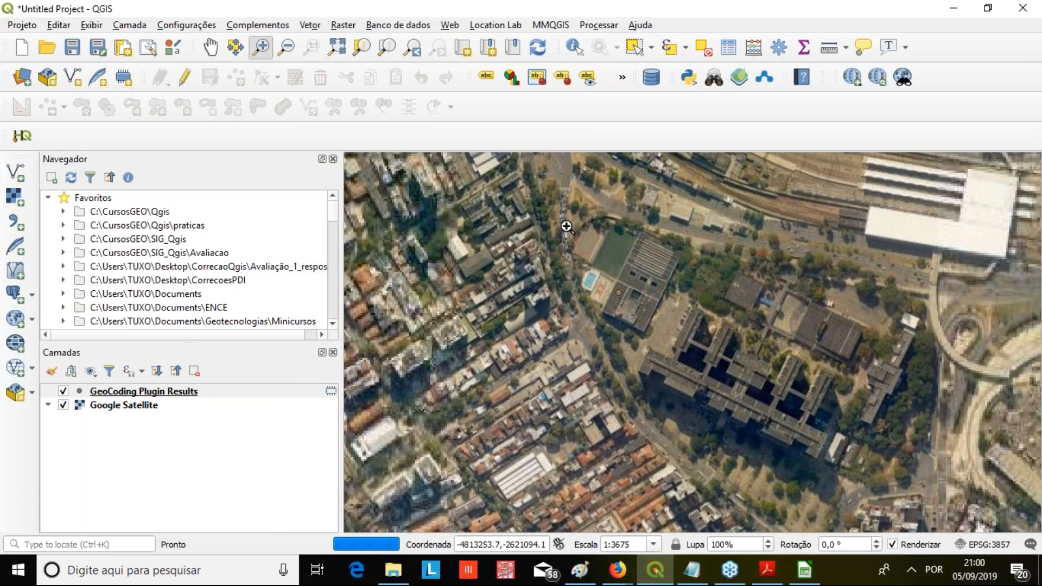
left_click_drag(571, 229, 915, 450)
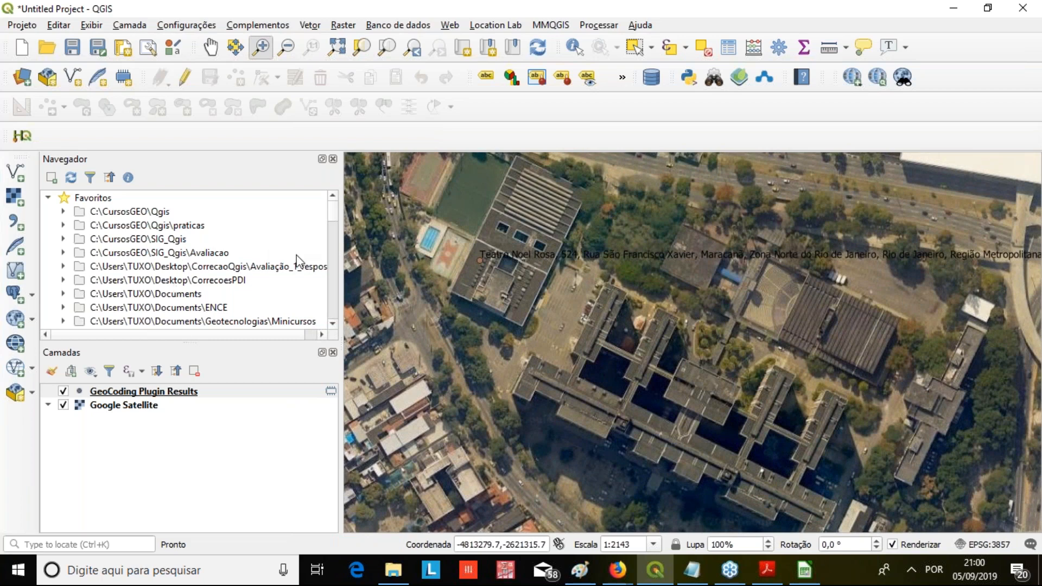
Geocode the same street address again and add the Ateliê do Instituto de Artes match
left_click(187, 28)
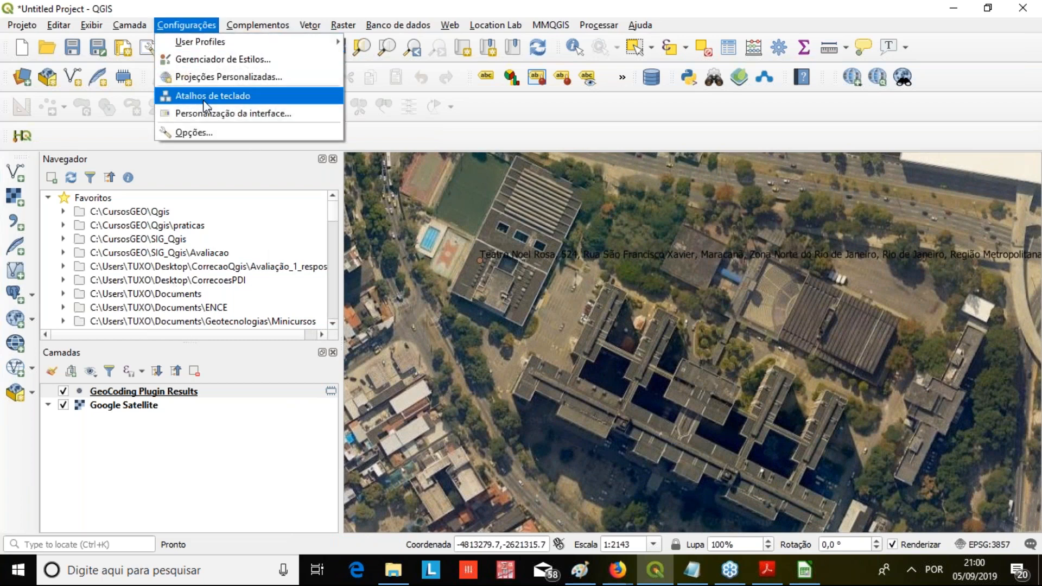
left_click(862, 10)
left_click(714, 78)
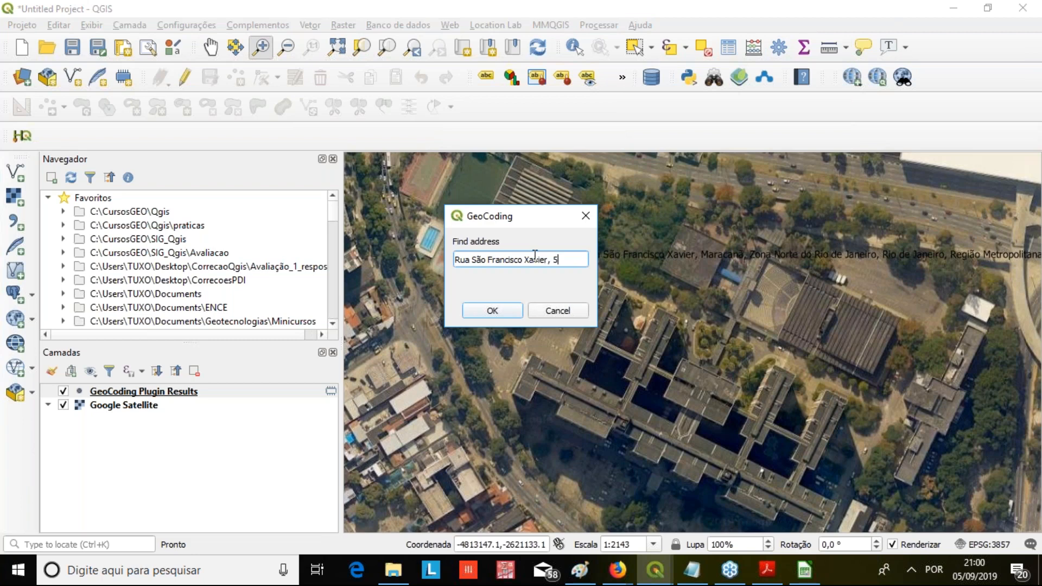
left_click(491, 315)
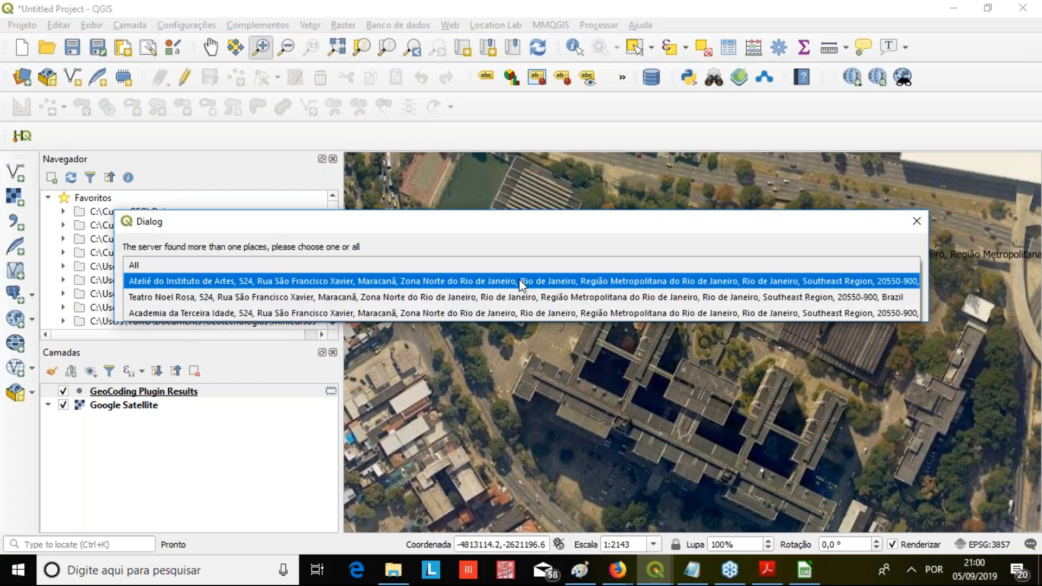
left_click(522, 282)
left_click(828, 305)
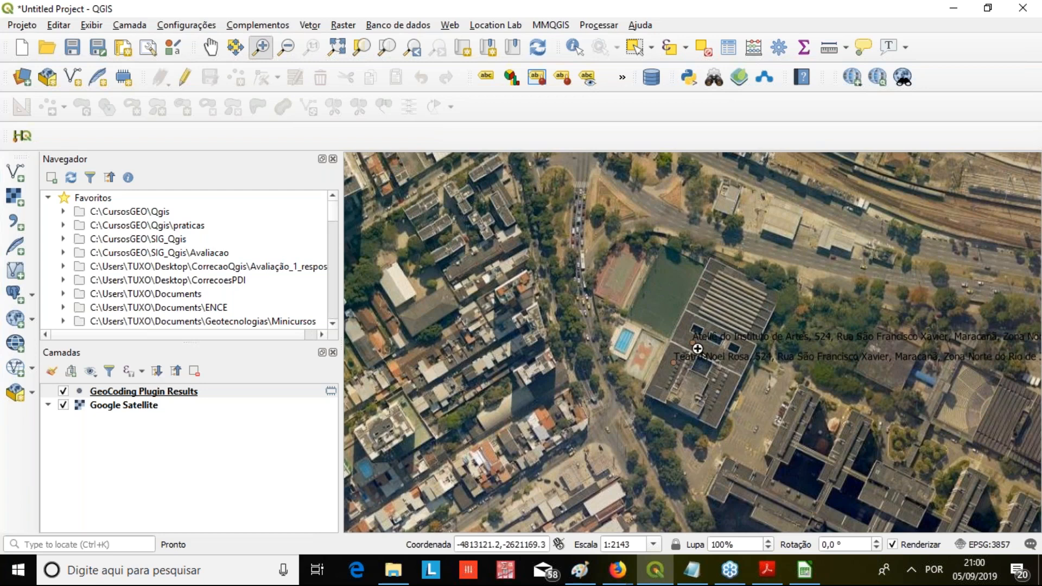
Examine the GeoCoding Plugin Results attribute table, selecting each of the records to compare their points on the map, and close it
right_click(161, 396)
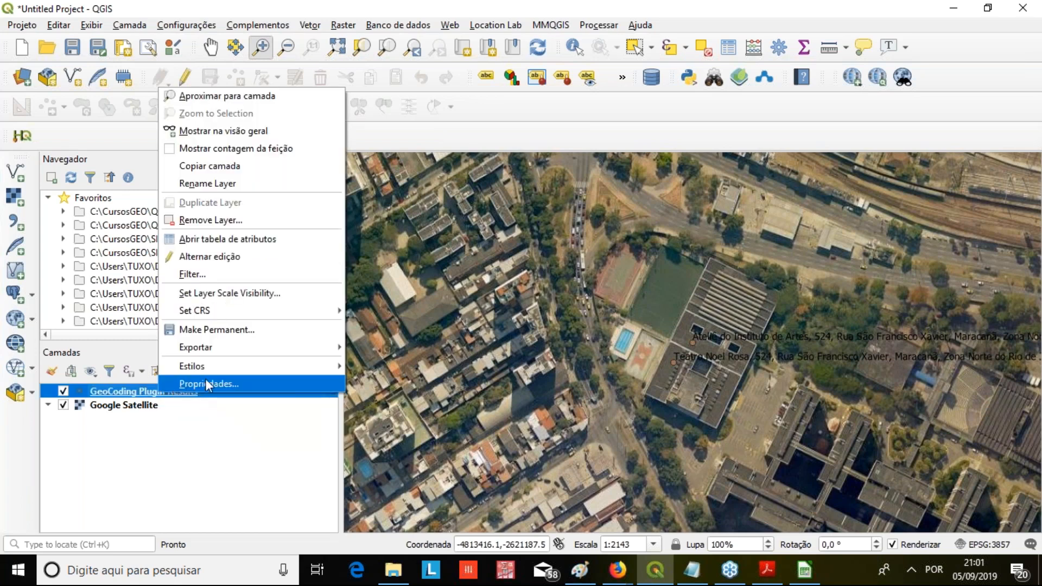
left_click(259, 239)
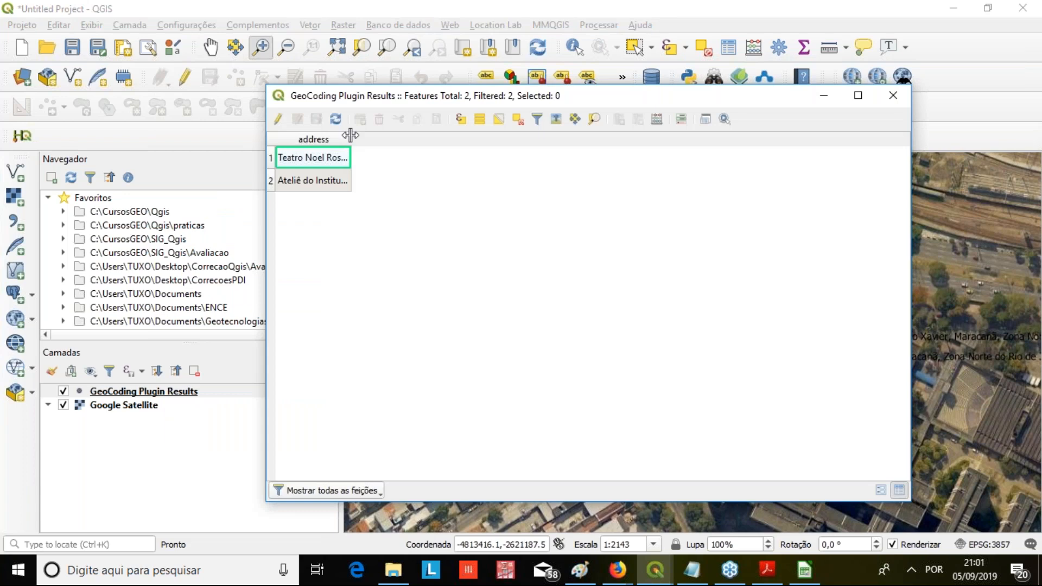
left_click_drag(350, 135, 882, 139)
left_click(270, 156)
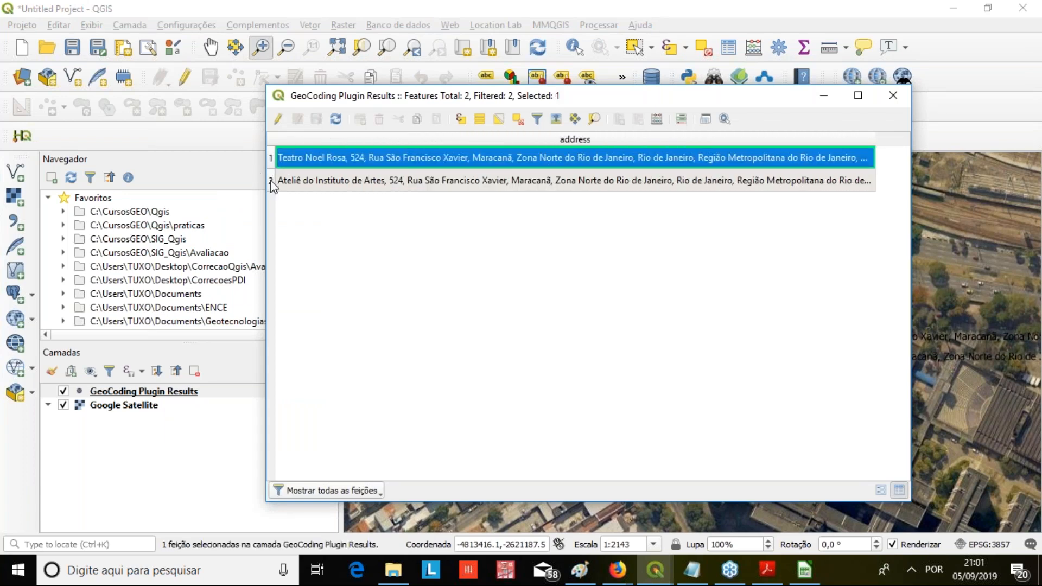
left_click(270, 180)
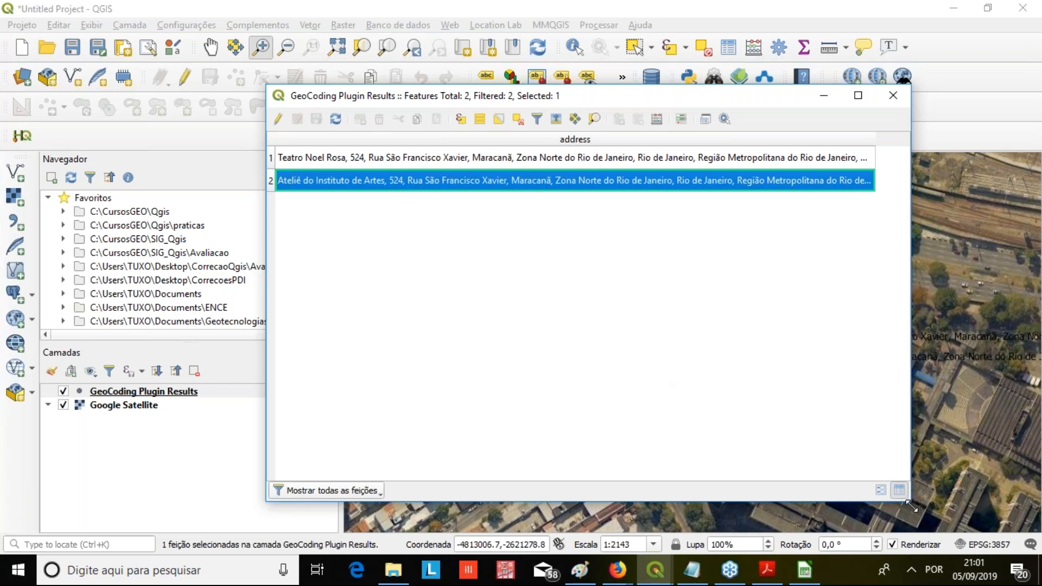
left_click_drag(910, 504, 938, 226)
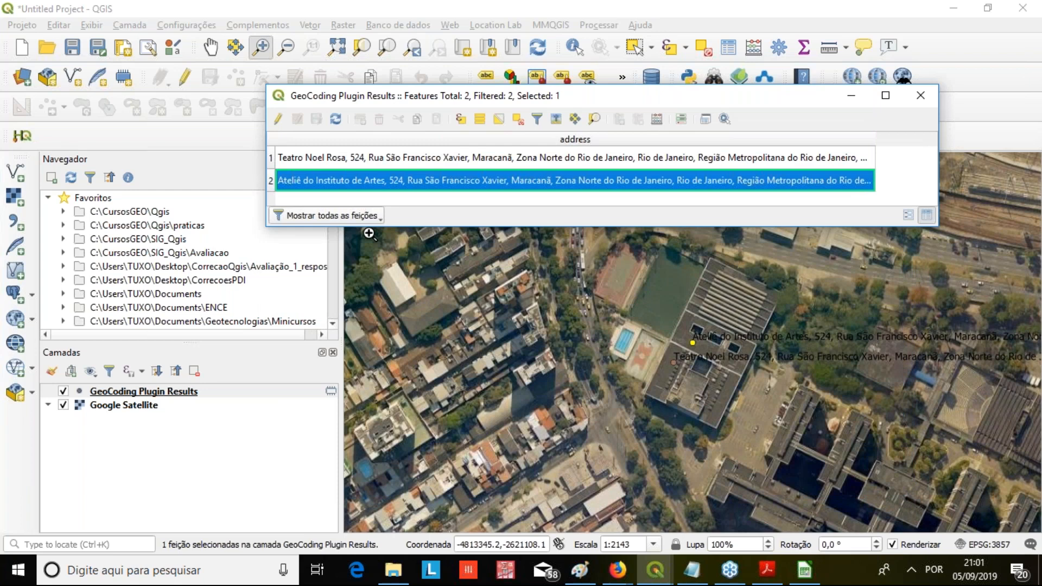
left_click(276, 157)
left_click(274, 175)
left_click(933, 99)
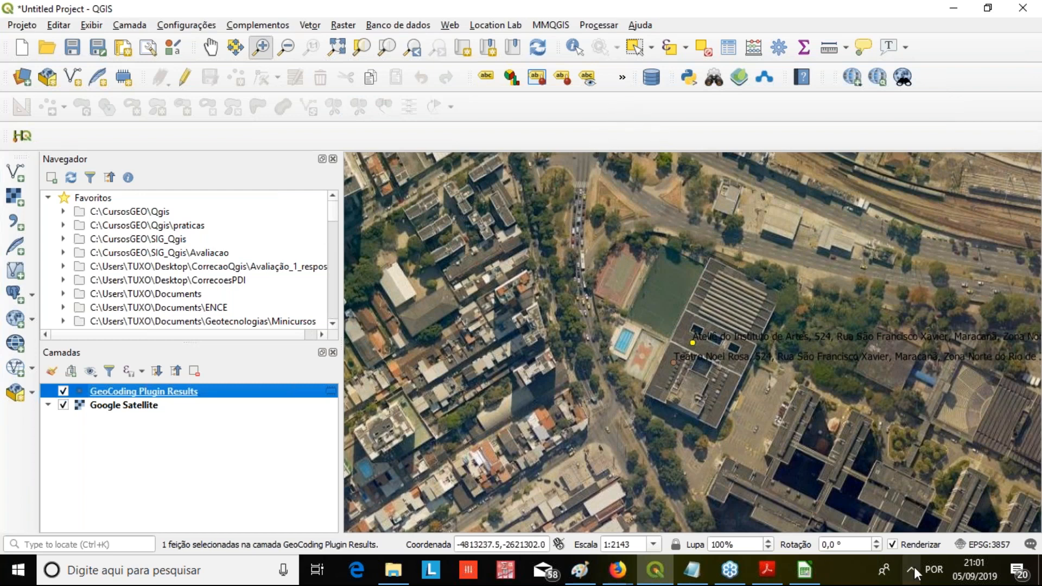
Switch to LibreOffice Calc, review the address rows in CORREIOS.xlsx, and close the spreadsheet without saving changes
left_click(805, 569)
scroll(310, 274, "down", 8)
scroll(313, 270, "up", 5)
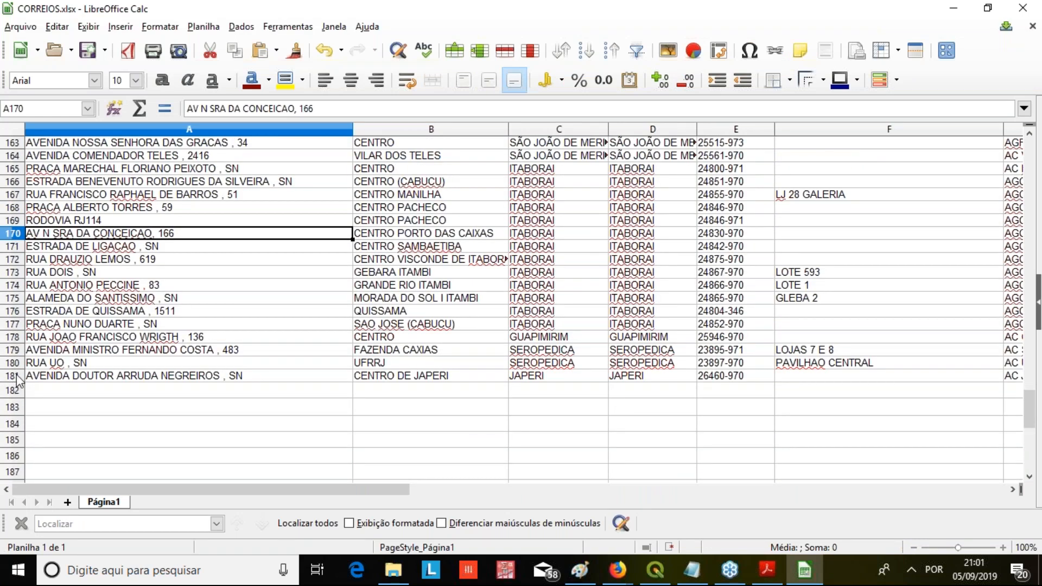
left_click(13, 375)
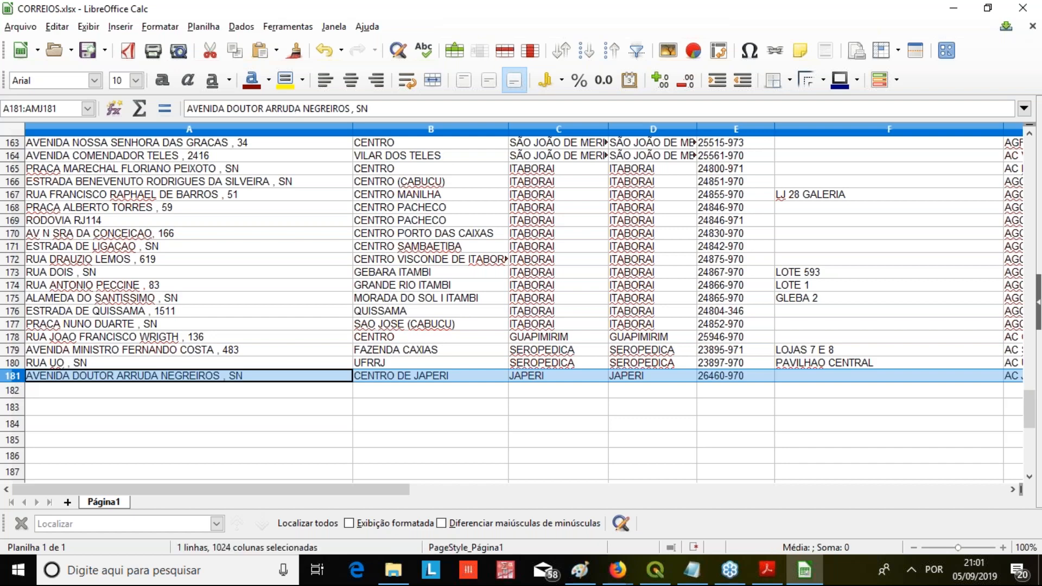
scroll(95, 289, "up", 20)
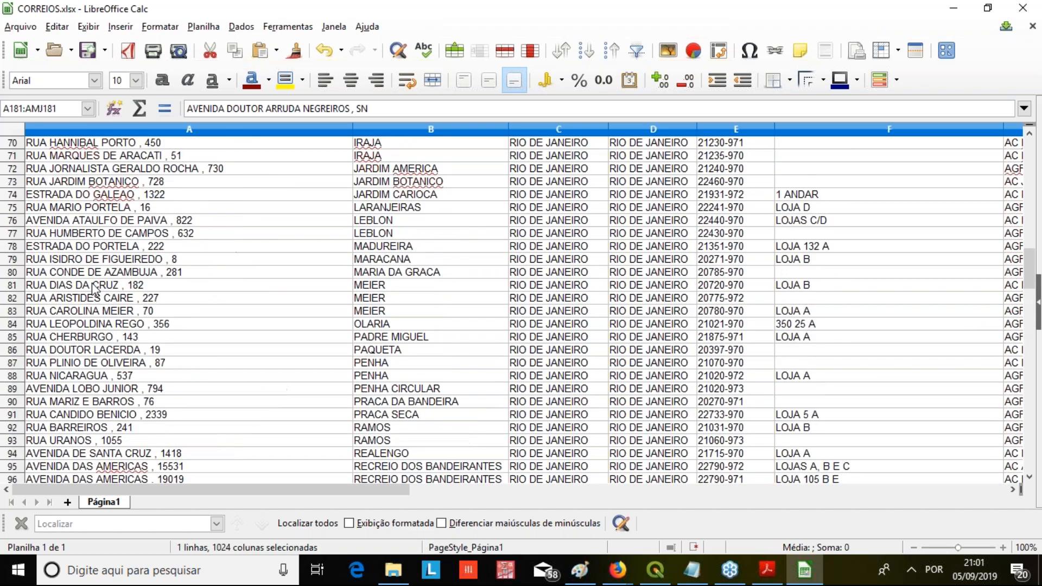
scroll(95, 290, "up", 8)
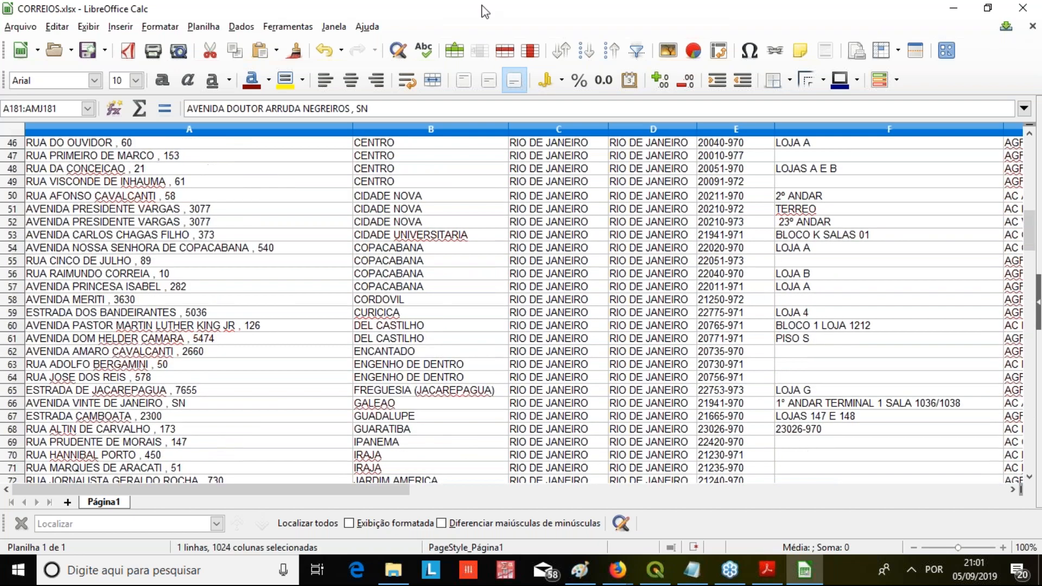
left_click(1020, 7)
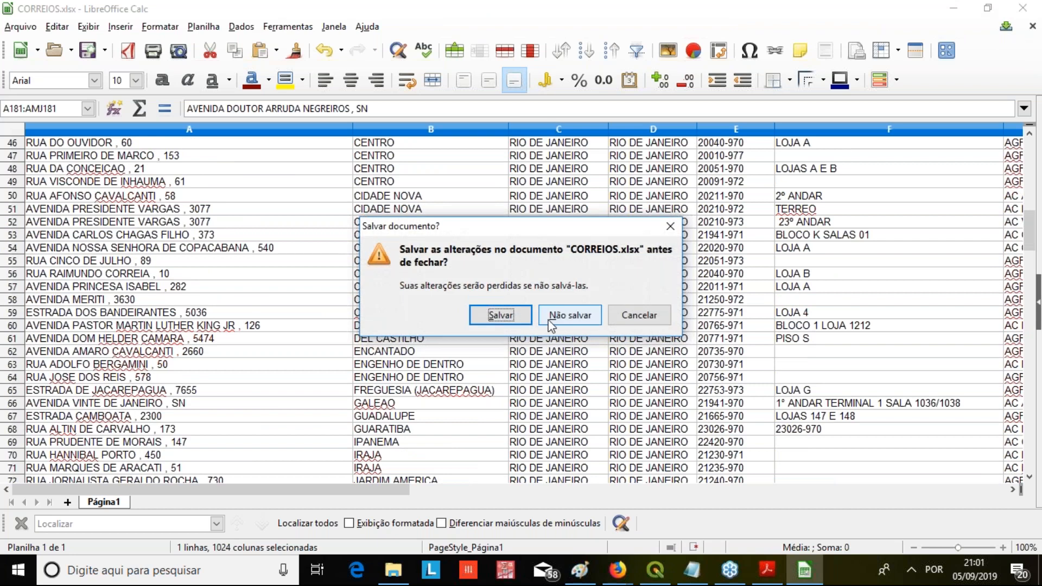
left_click(549, 321)
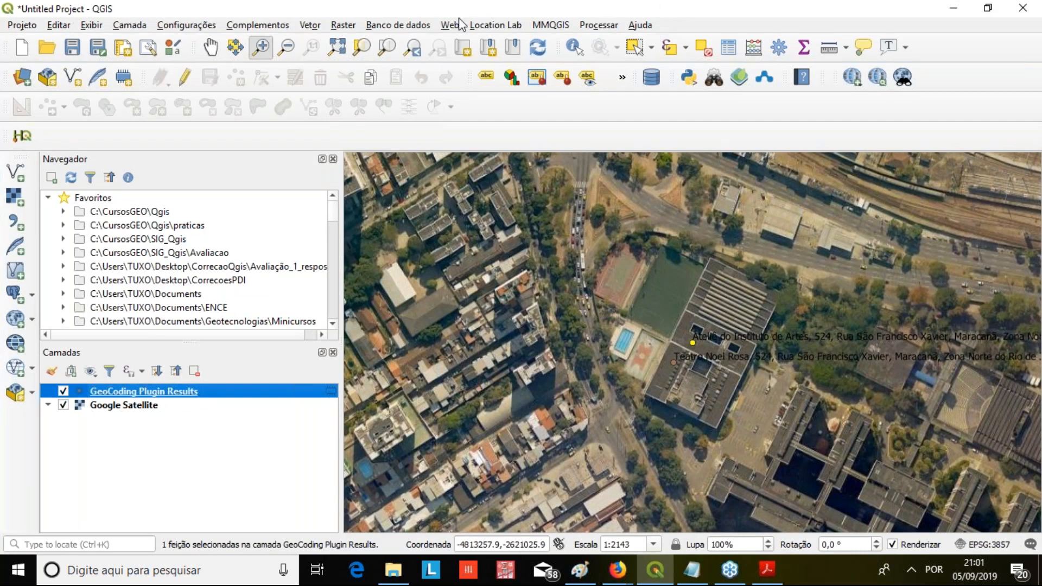
left_click(566, 25)
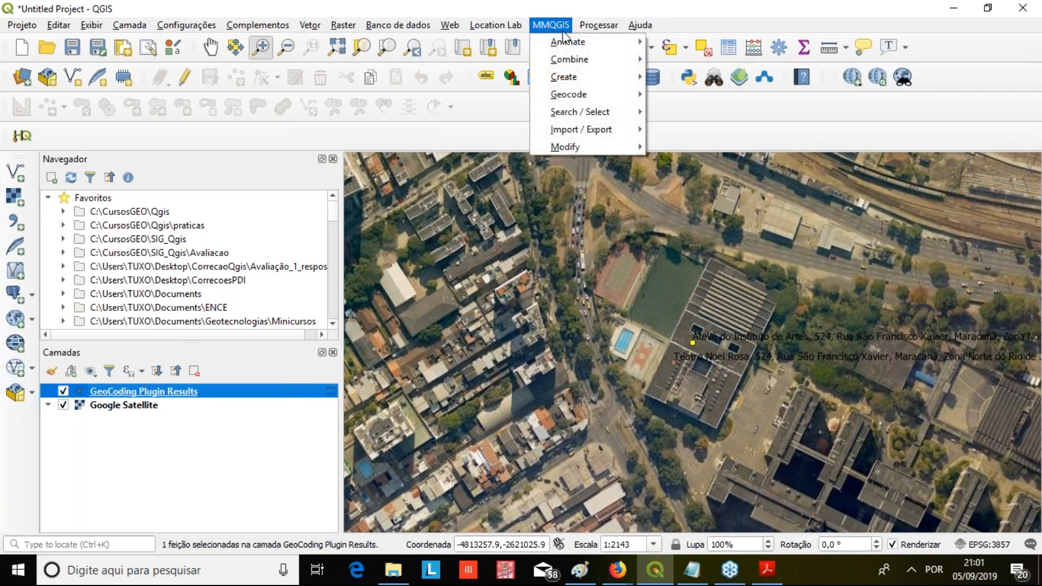
mouse_move(569, 96)
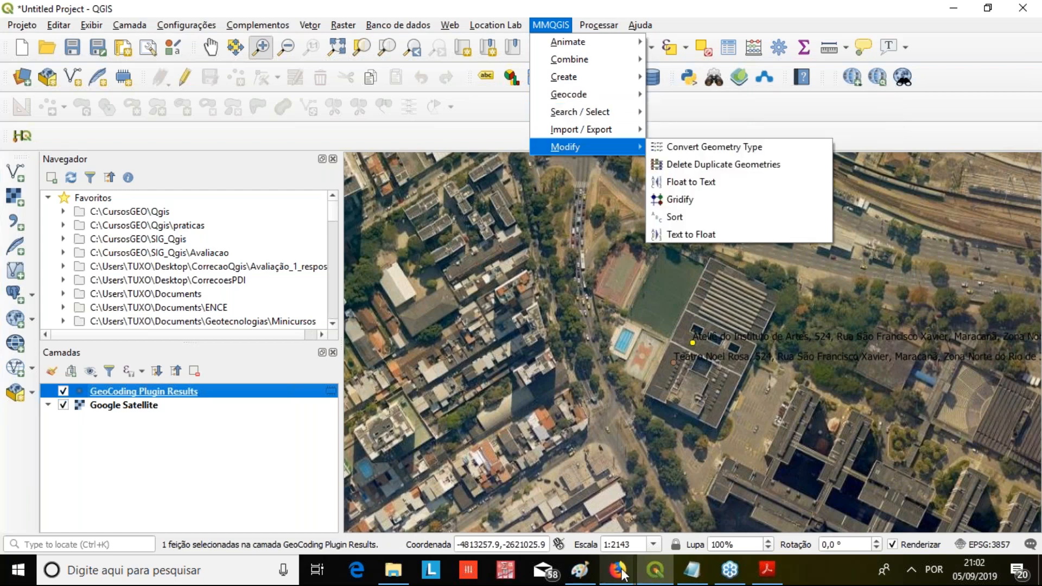
Switch to the MMQGIS documentation page in Firefox and read its introduction and the supported output formats under Data Formats
mouse_move(622, 574)
left_click(679, 509)
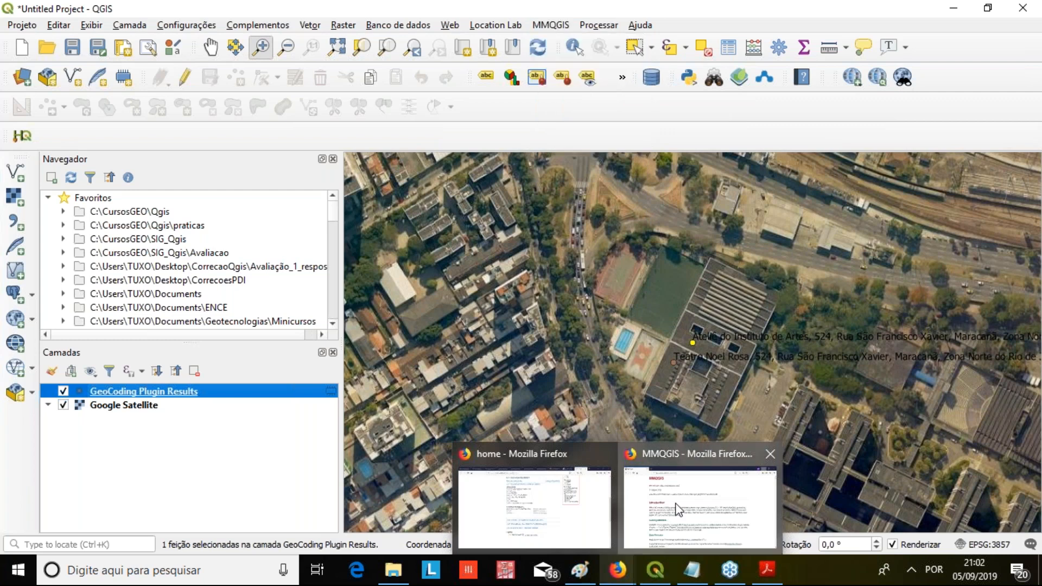
left_click(385, 42)
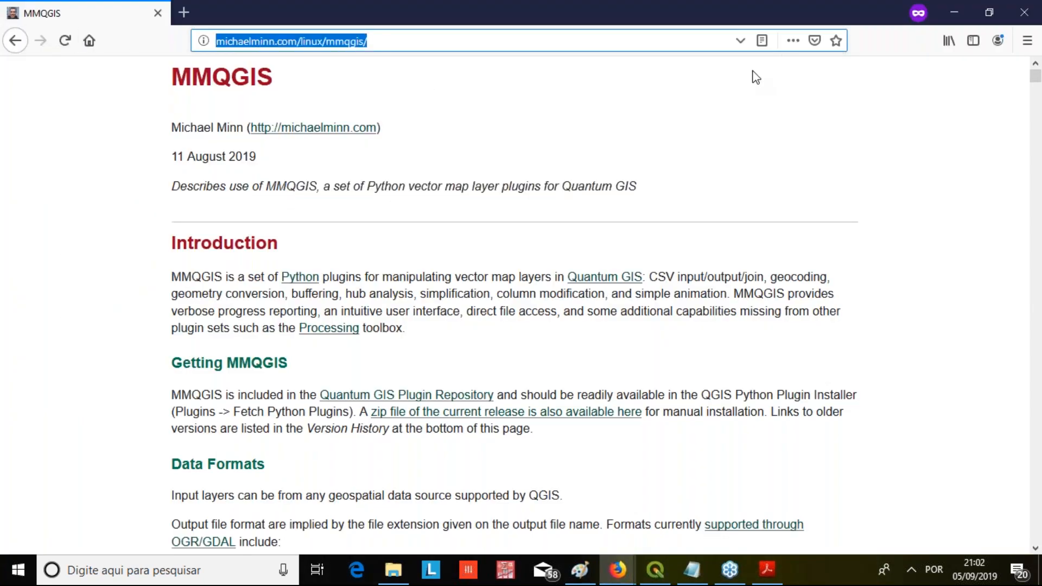
left_click(1021, 56)
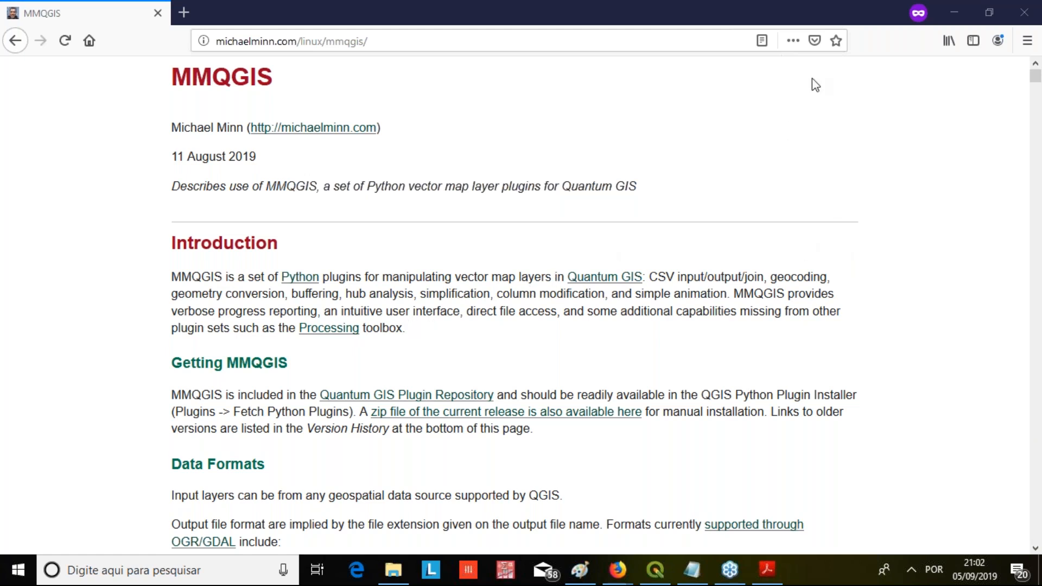
scroll(186, 263, "down", 3)
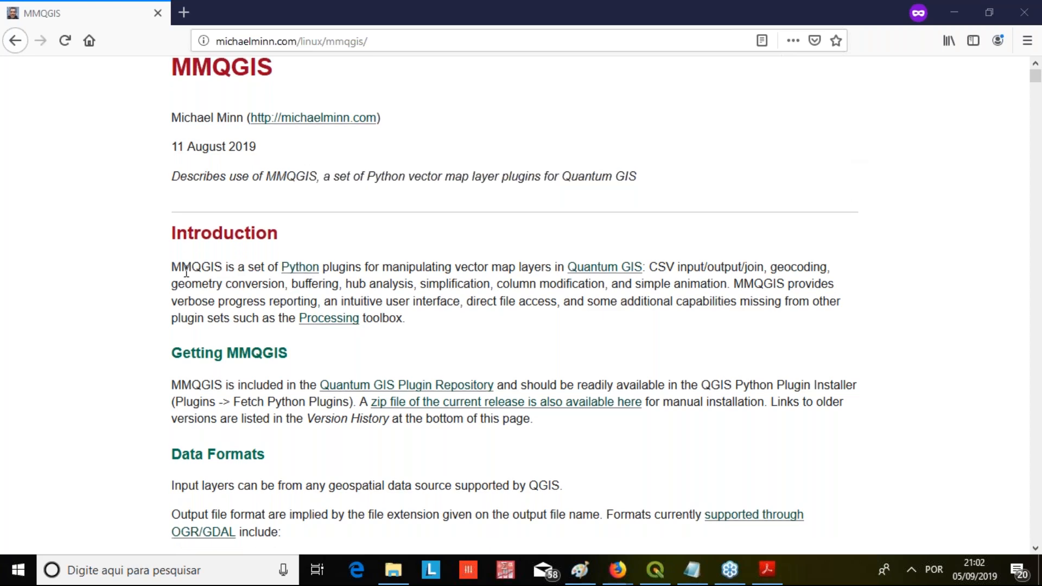
scroll(193, 269, "down", 4)
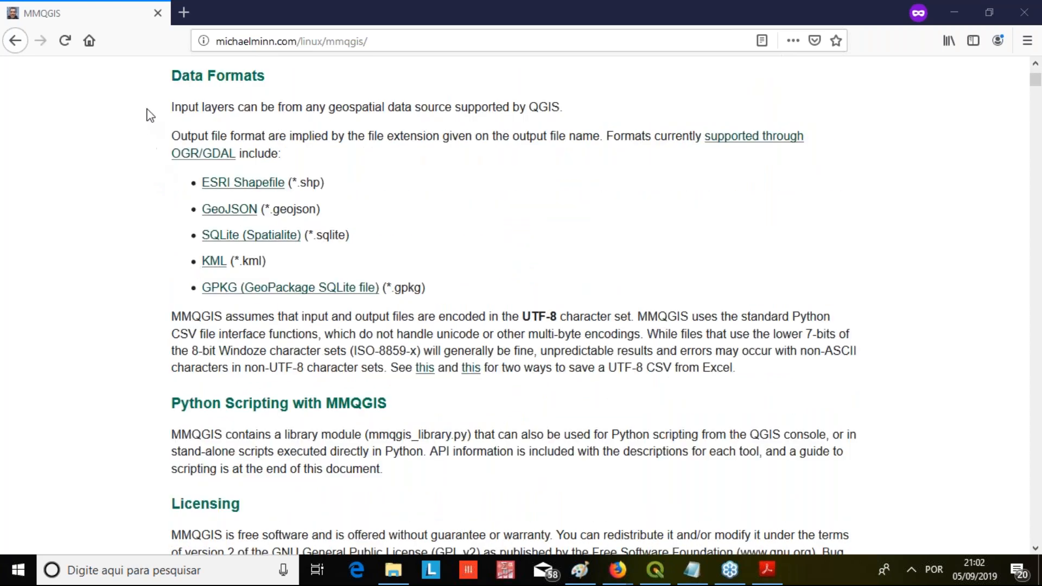
left_click_drag(170, 76, 367, 163)
left_click(373, 175)
left_click_drag(465, 288, 152, 187)
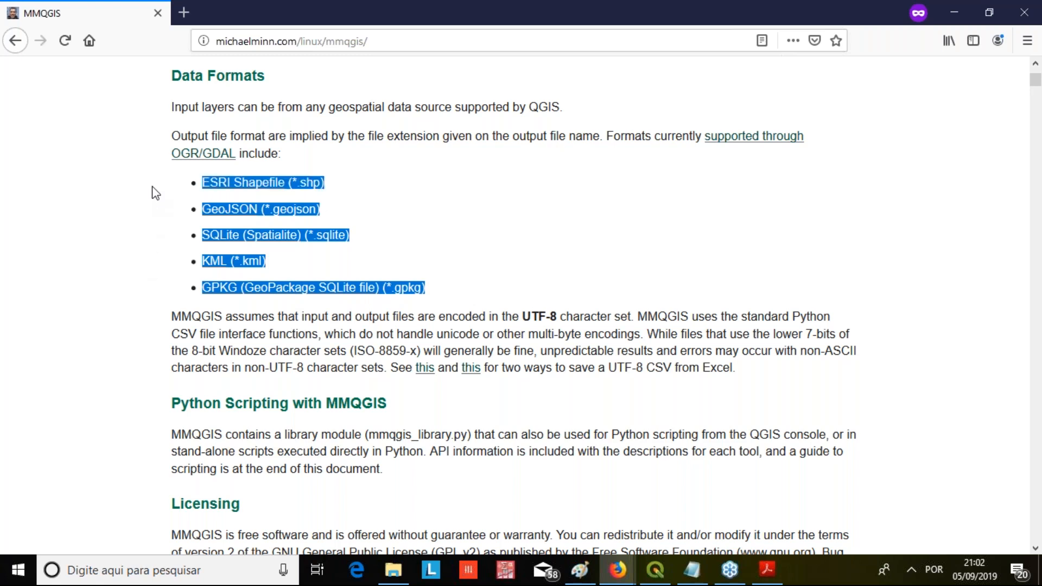
left_click(27, 244)
Skim the animation, combine and create tool descriptions in the MMQGIS documentation to find the Geocode Tools section
scroll(48, 245, "down", 2)
scroll(49, 246, "down", 13)
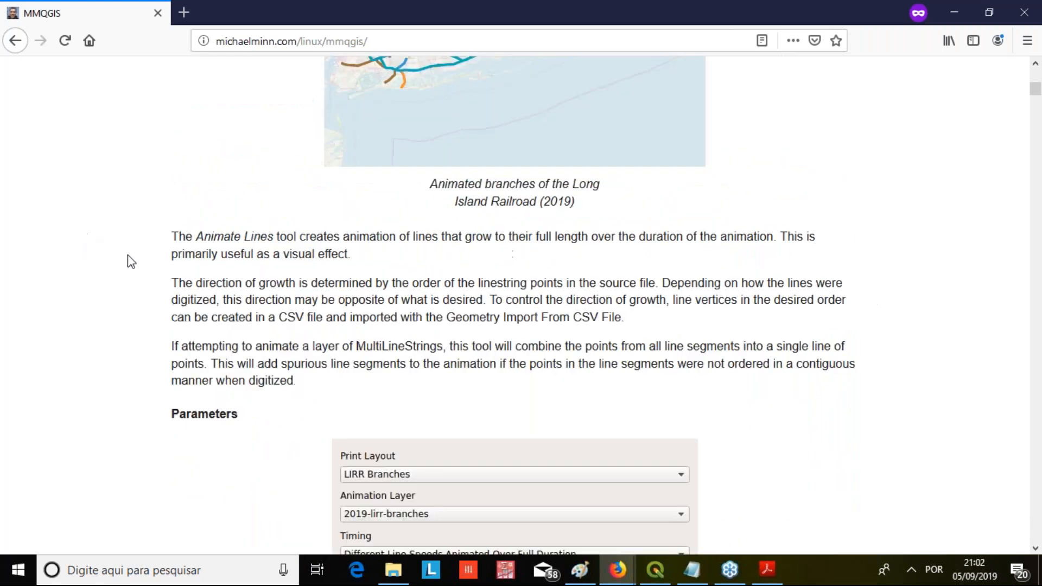
scroll(130, 262, "down", 20)
middle_click(155, 334)
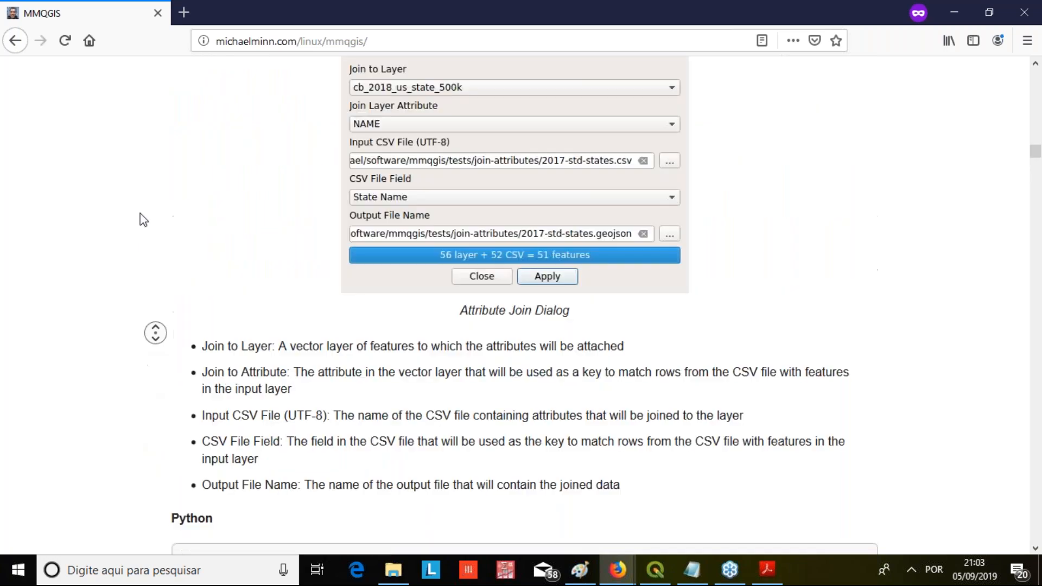
middle_click(141, 244)
scroll(144, 277, "down", 20)
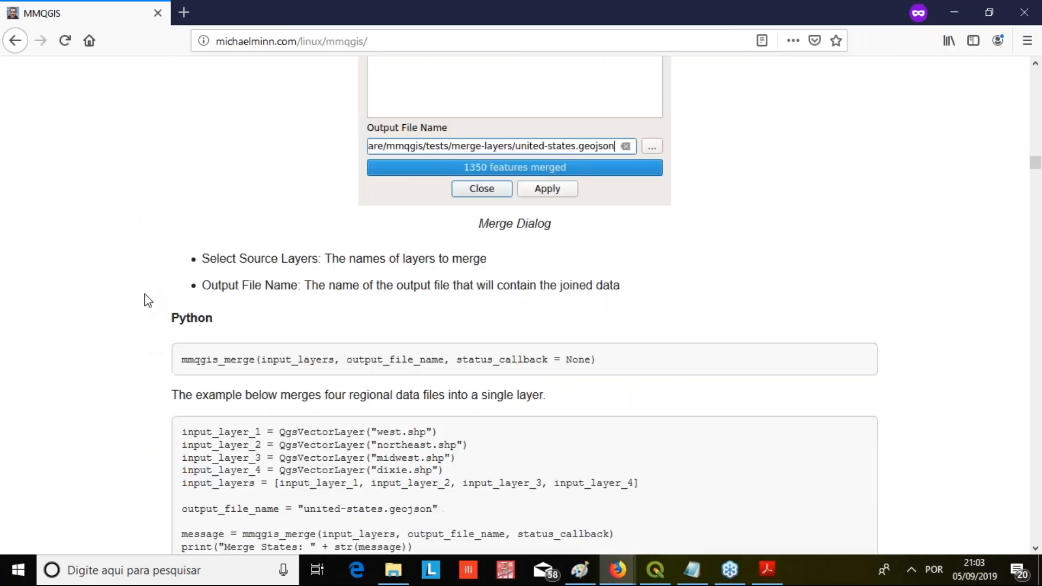
scroll(142, 314, "down", 20)
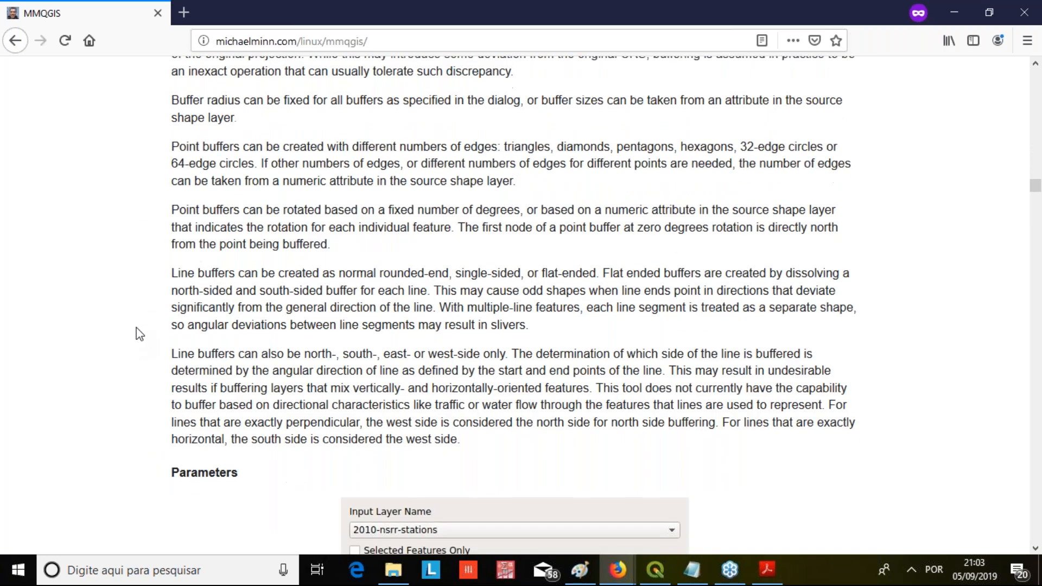
scroll(136, 330, "up", 8)
scroll(134, 326, "down", 20)
scroll(129, 313, "up", 2)
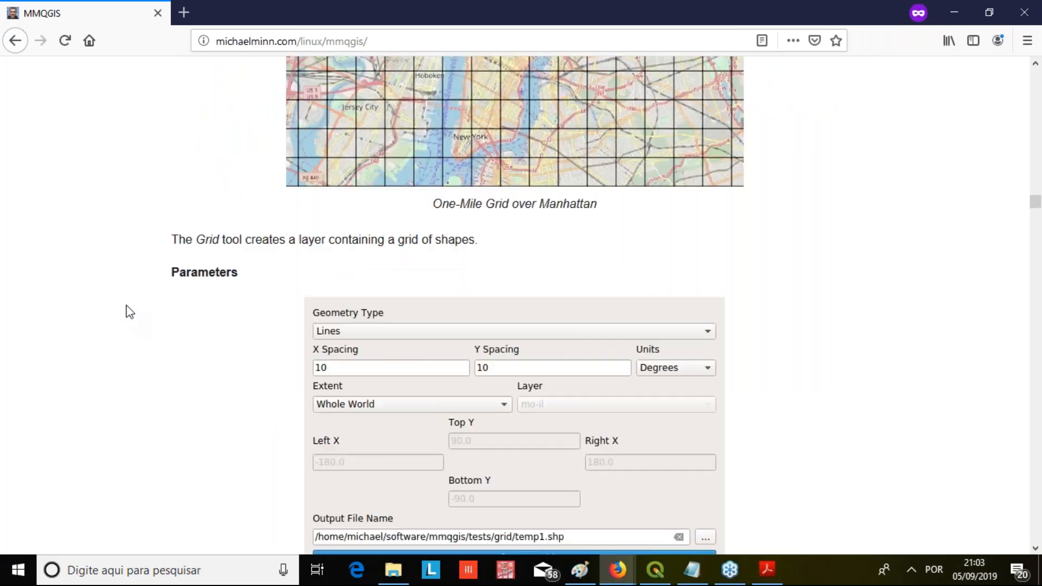
scroll(140, 321, "down", 20)
scroll(139, 325, "down", 20)
scroll(135, 328, "down", 20)
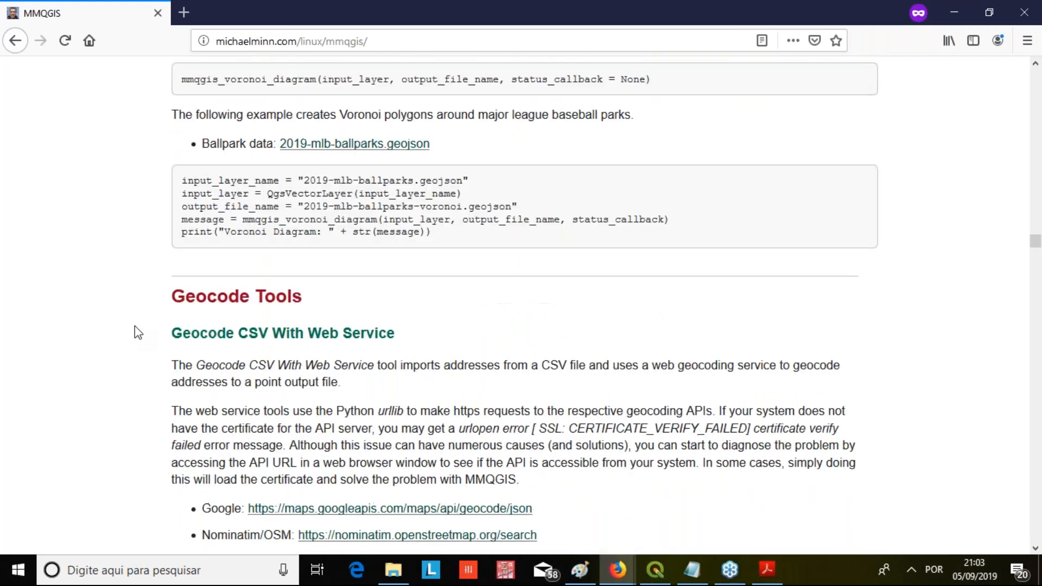
scroll(134, 324, "down", 3)
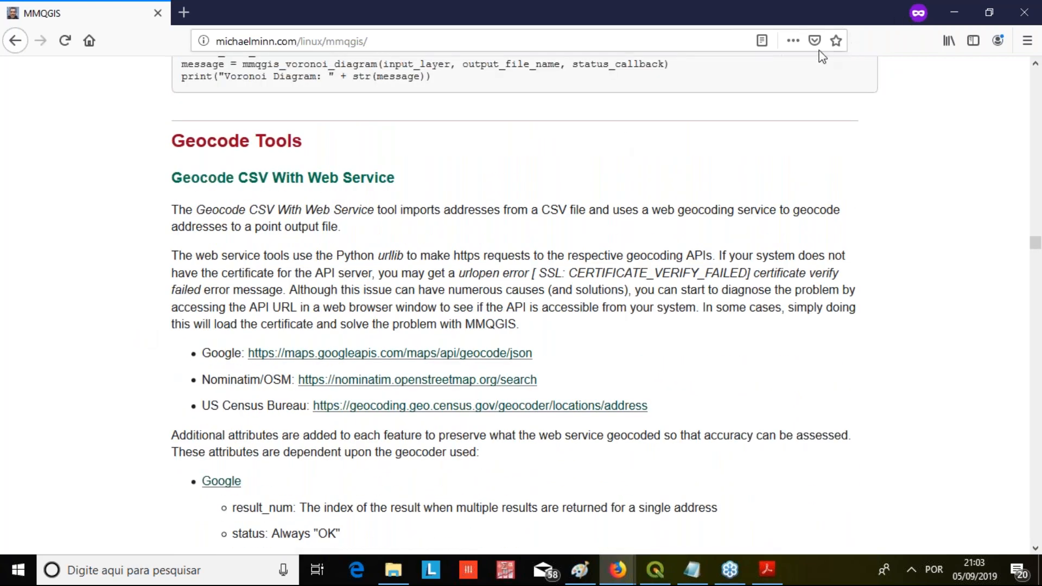
Examine the Geocode CSV With Web Service description, highlighting the CSV input and the Google, Nominatim/OSM and US Census Bureau service addresses
key("alt+Tab")
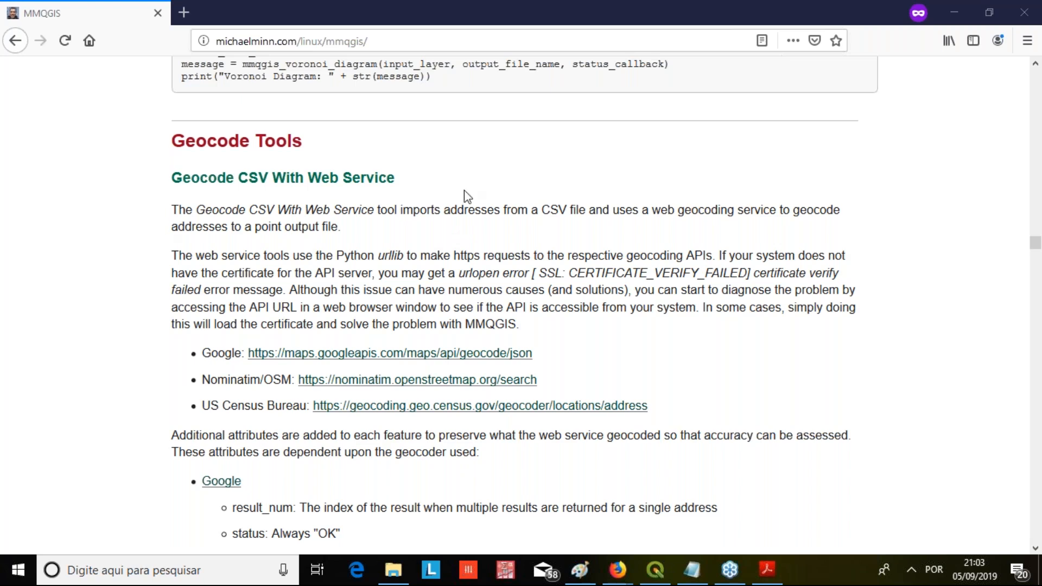
left_click_drag(518, 210, 631, 210)
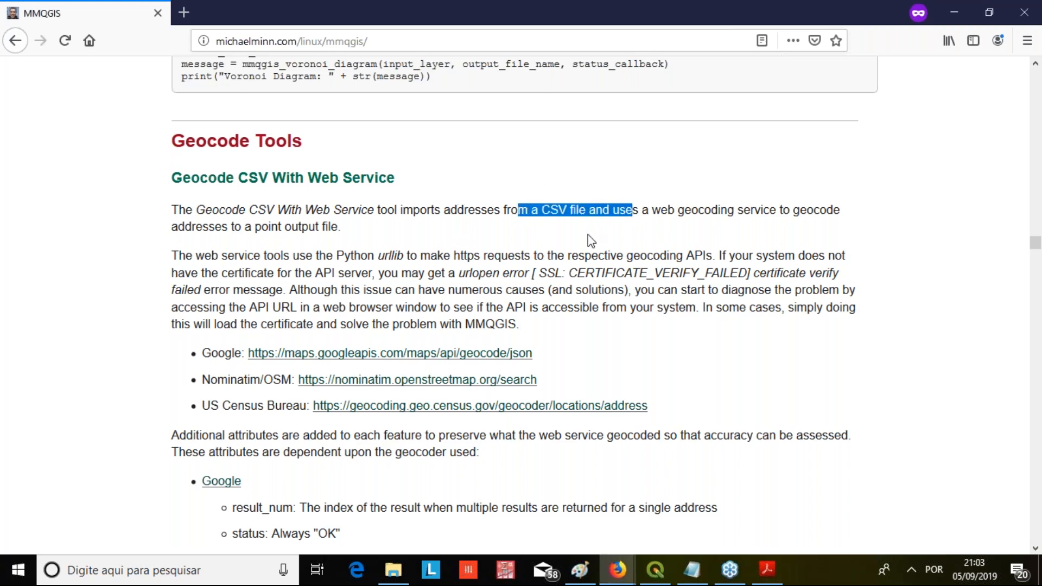
left_click(507, 249)
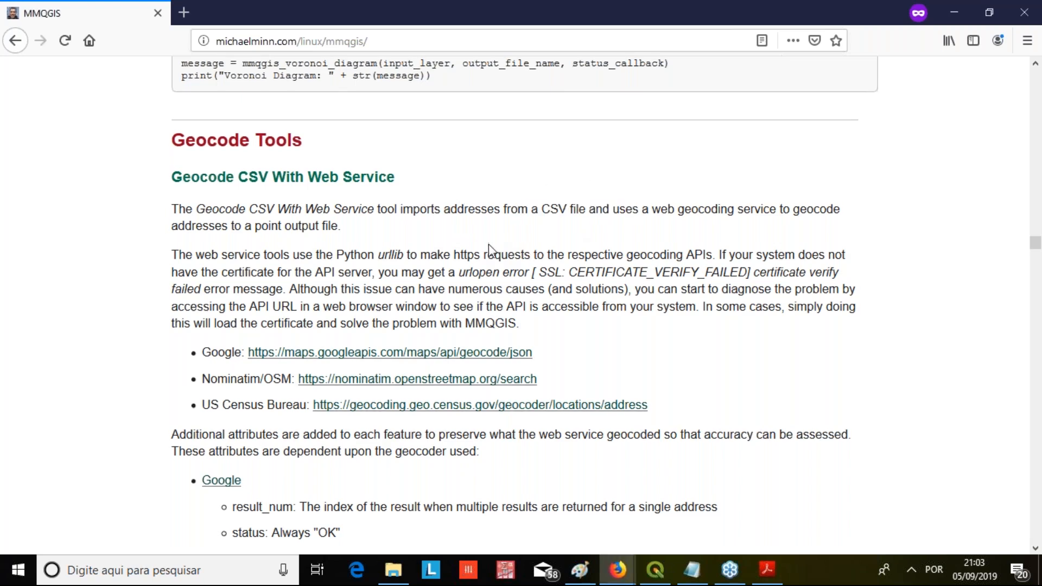
scroll(488, 243, "down", 3)
scroll(128, 204, "down", 3)
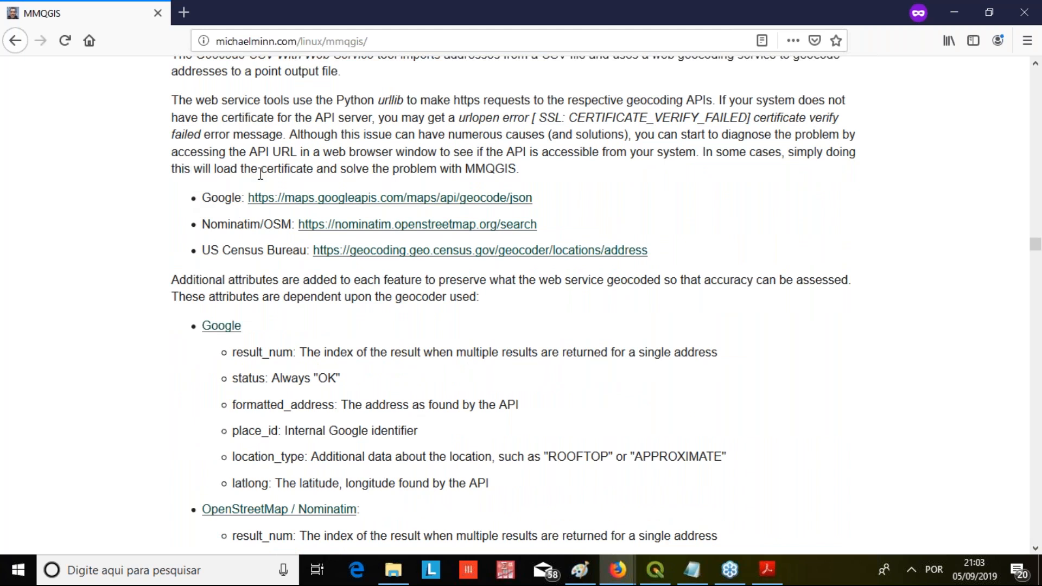
left_click_drag(193, 201, 718, 197)
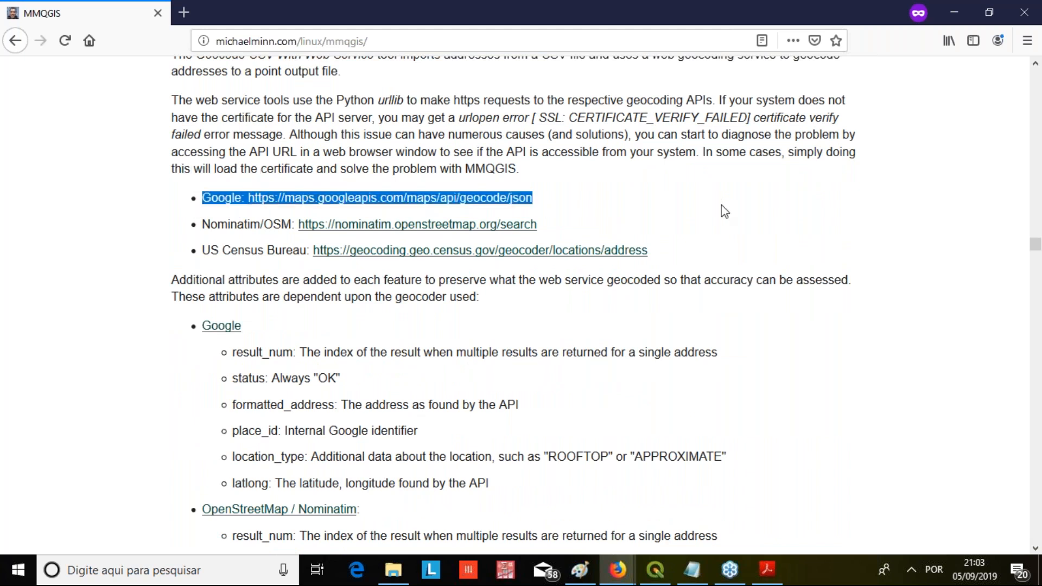
left_click(721, 210)
left_click_drag(174, 227, 597, 222)
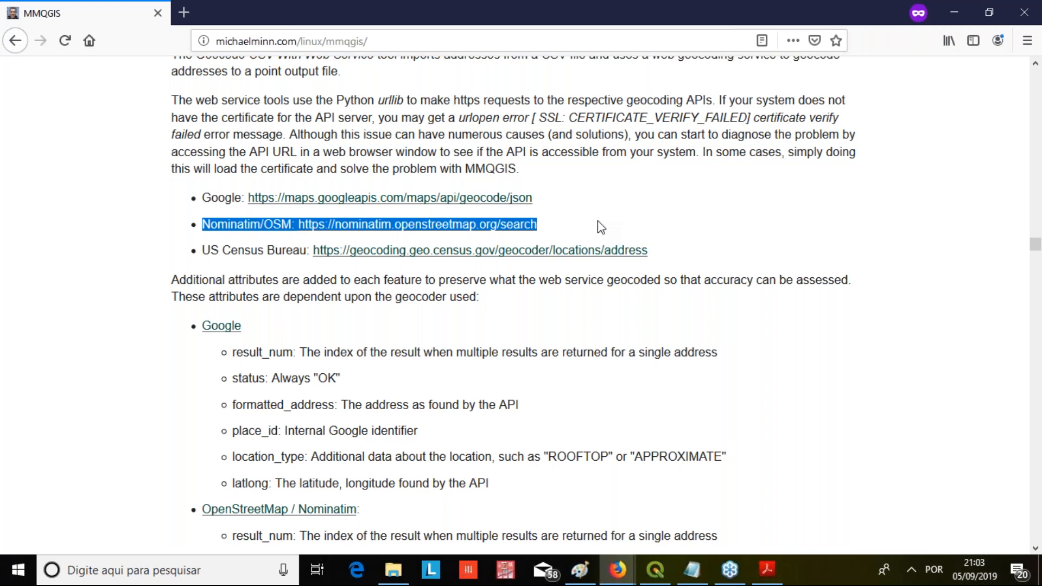
left_click_drag(169, 198, 569, 210)
left_click_drag(678, 249, 70, 249)
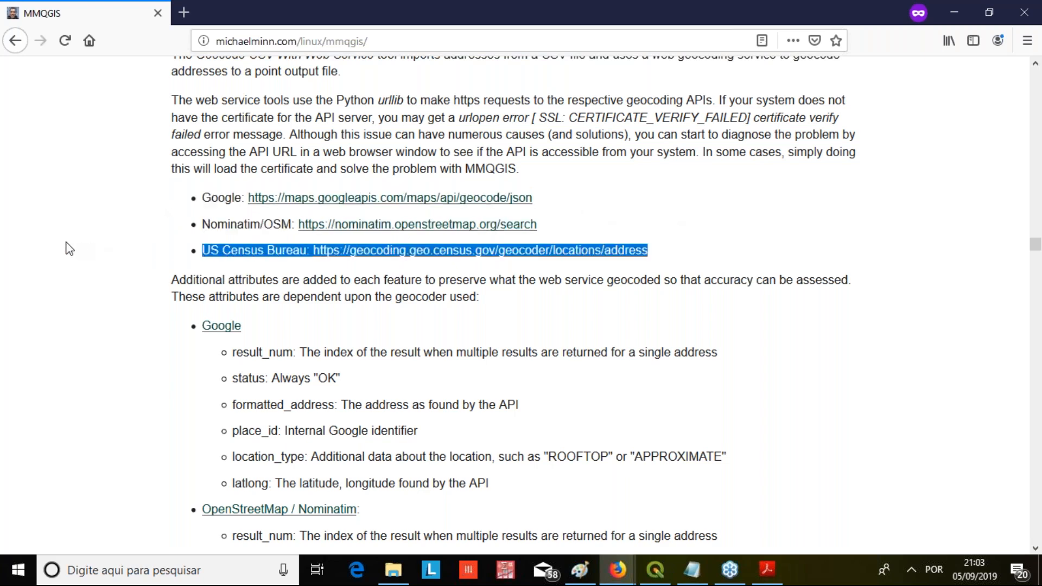
Review the additional attributes each geocoder adds, from Google and OpenStreetMap / Nominatim to ESRI Server and US Census Bureau
scroll(76, 245, "down", 3)
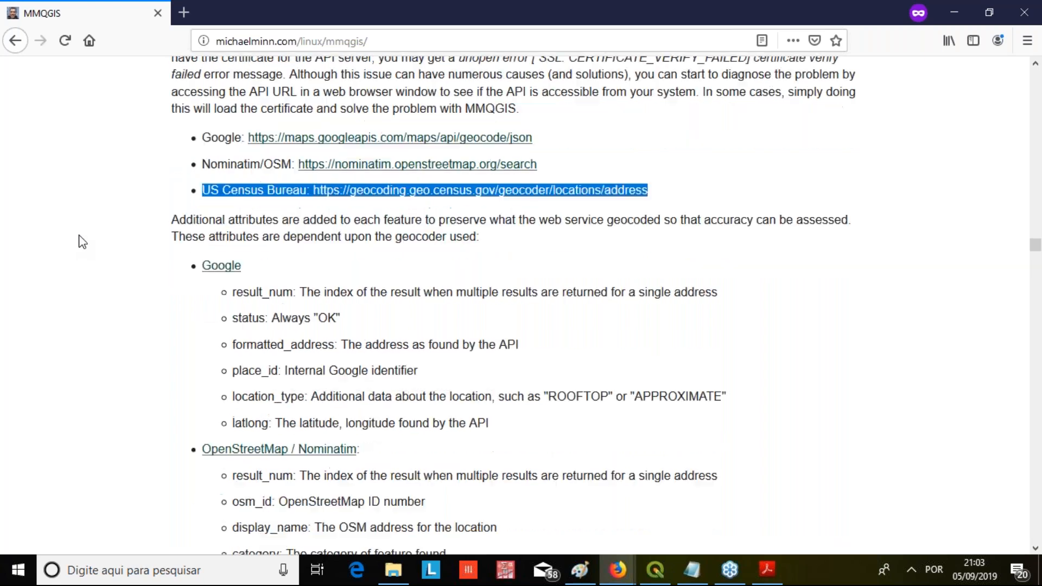
scroll(81, 241, "down", 3)
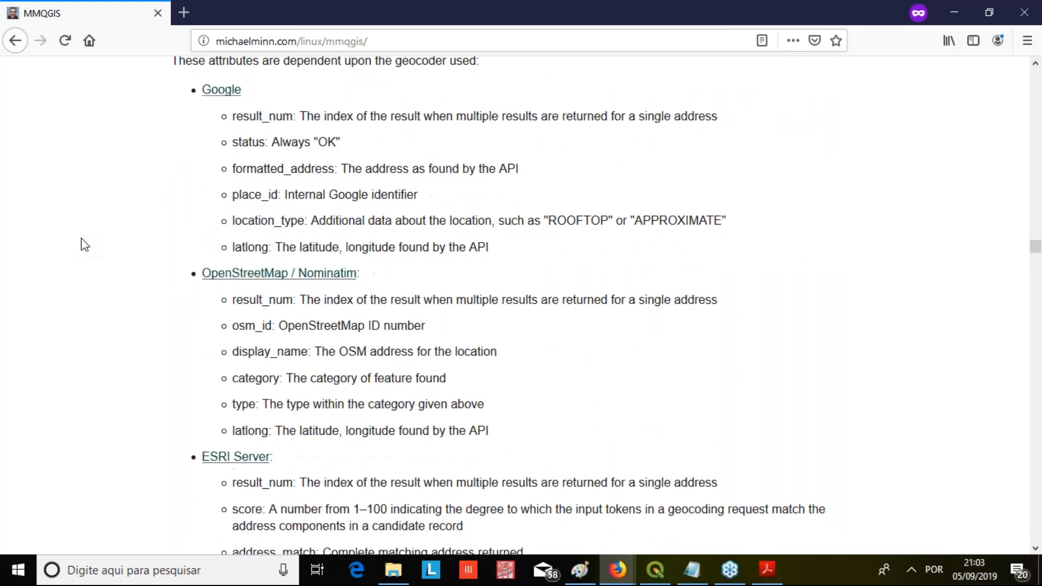
scroll(184, 243, "up", 2)
left_click_drag(231, 119, 479, 249)
left_click(479, 249)
scroll(479, 249, "down", 2)
scroll(488, 253, "down", 10)
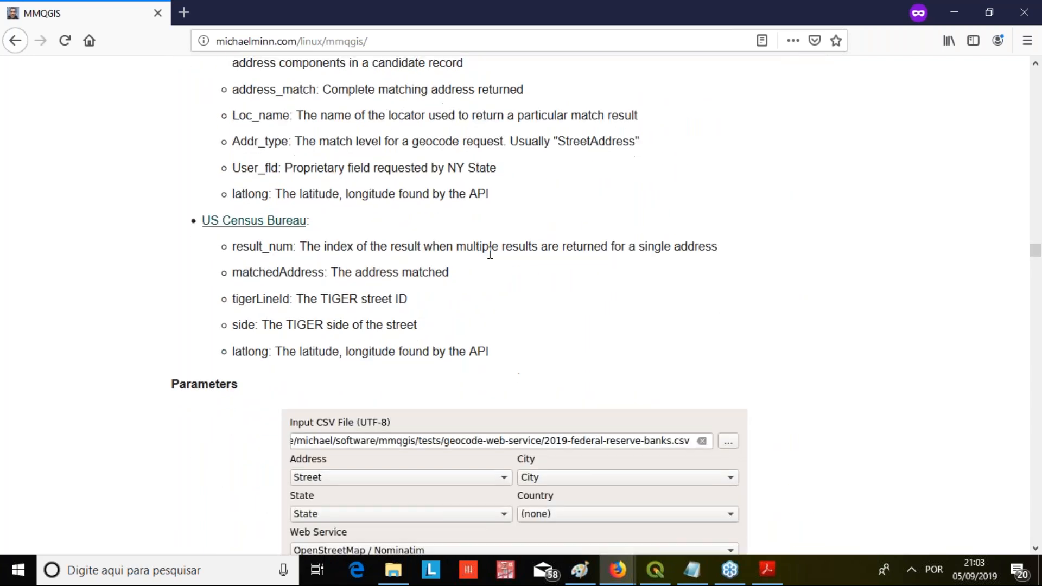
Study the Geocode Web Service Form and its parameter descriptions, highlighting the UTF-8 character set requirement for the input CSV file
scroll(429, 254, "down", 2)
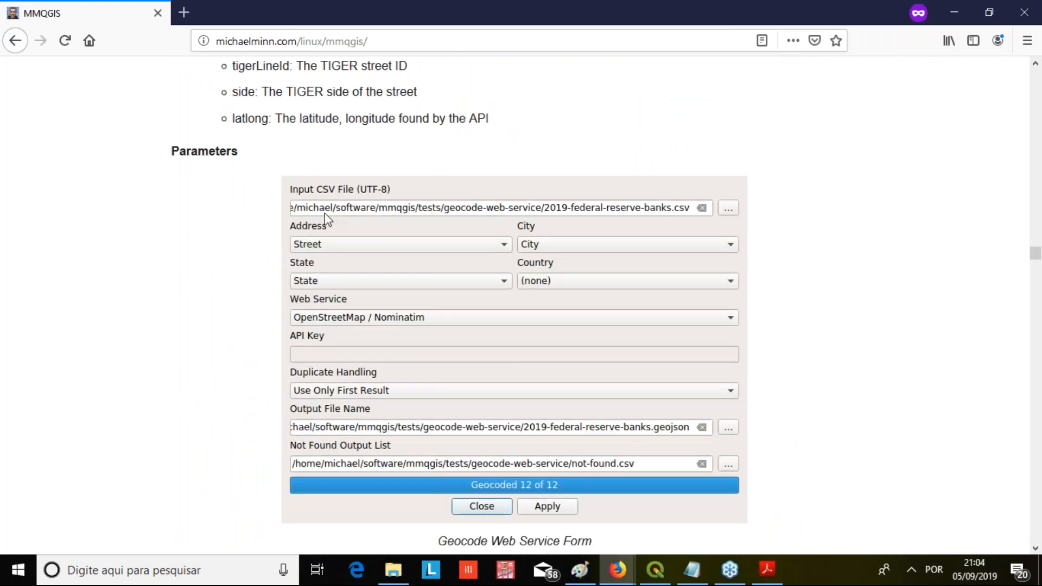
scroll(223, 239, "down", 1)
scroll(52, 244, "down", 4)
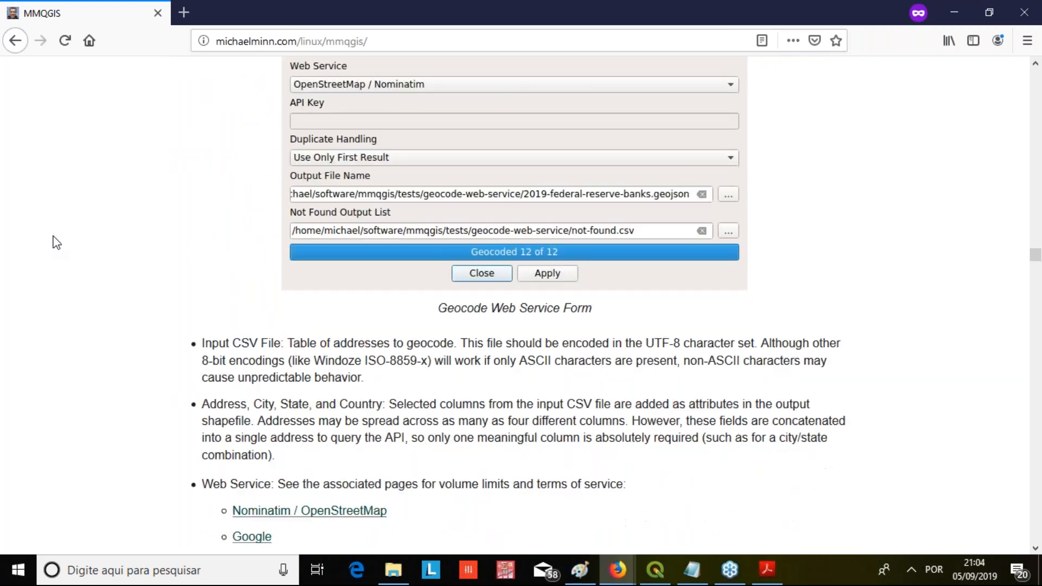
left_click_drag(195, 270, 287, 266)
left_click(291, 266)
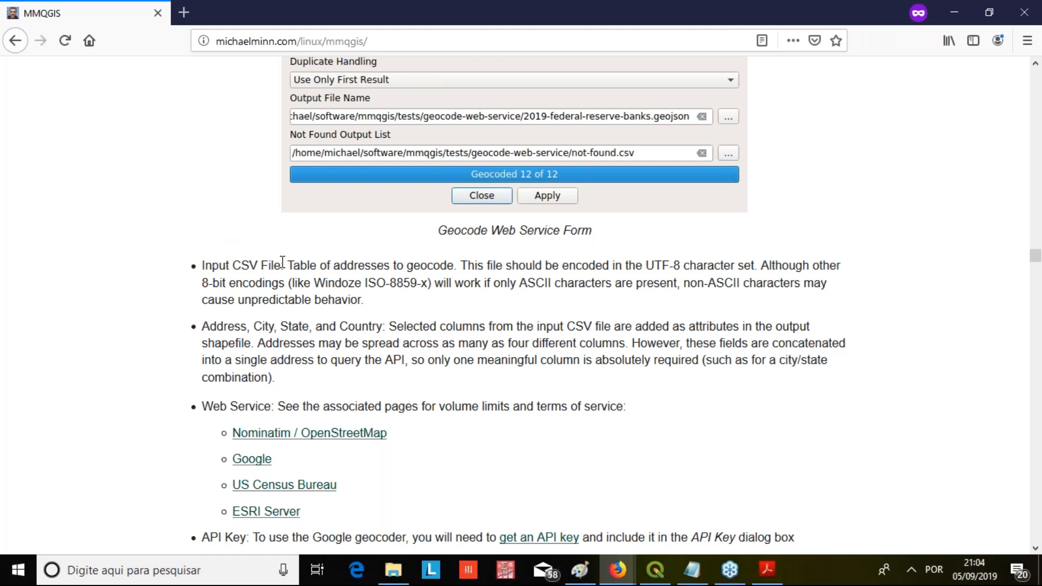
left_click_drag(282, 264, 165, 260)
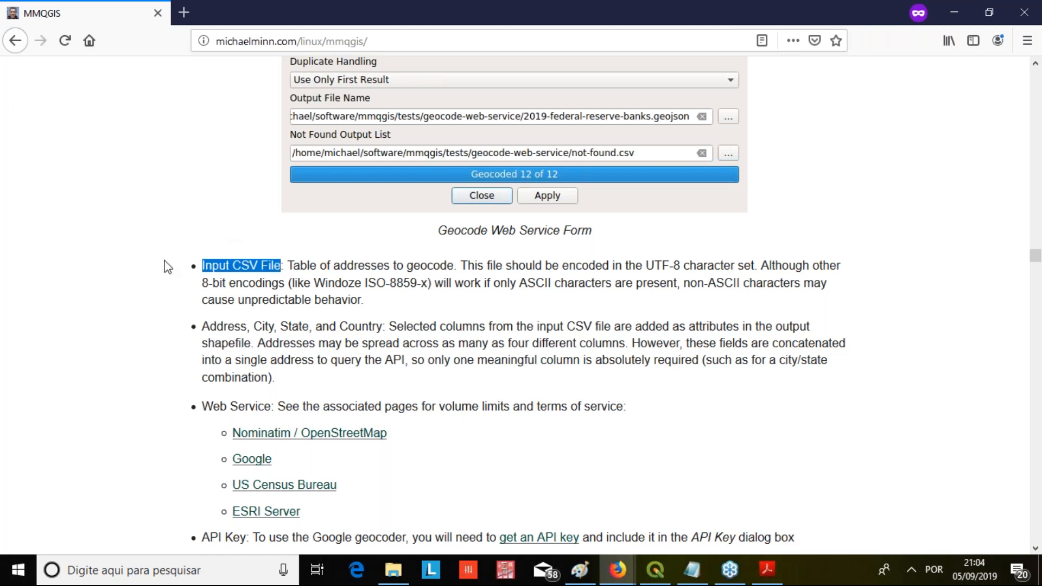
left_click(270, 267)
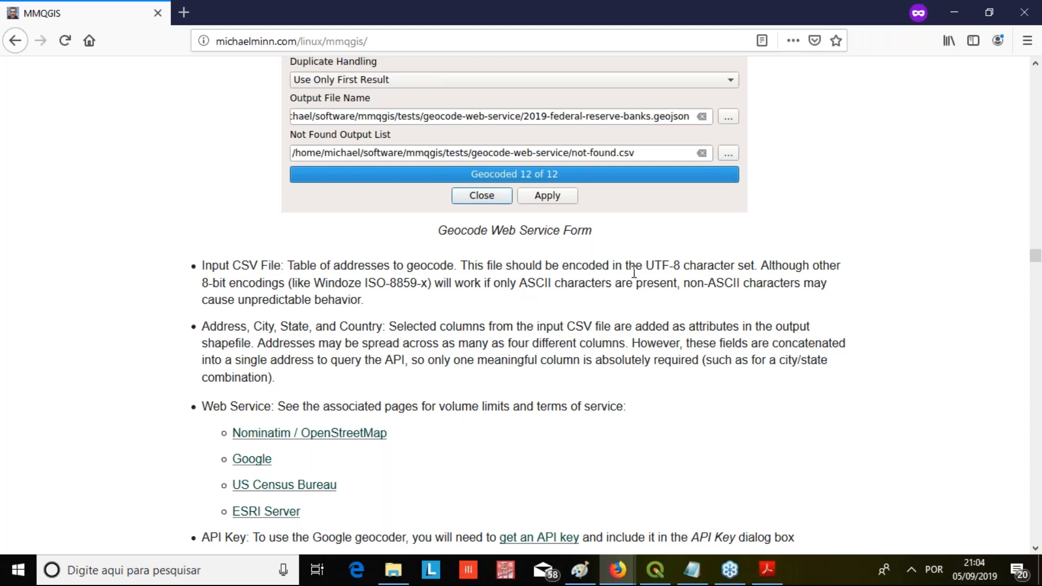
left_click_drag(635, 269, 751, 269)
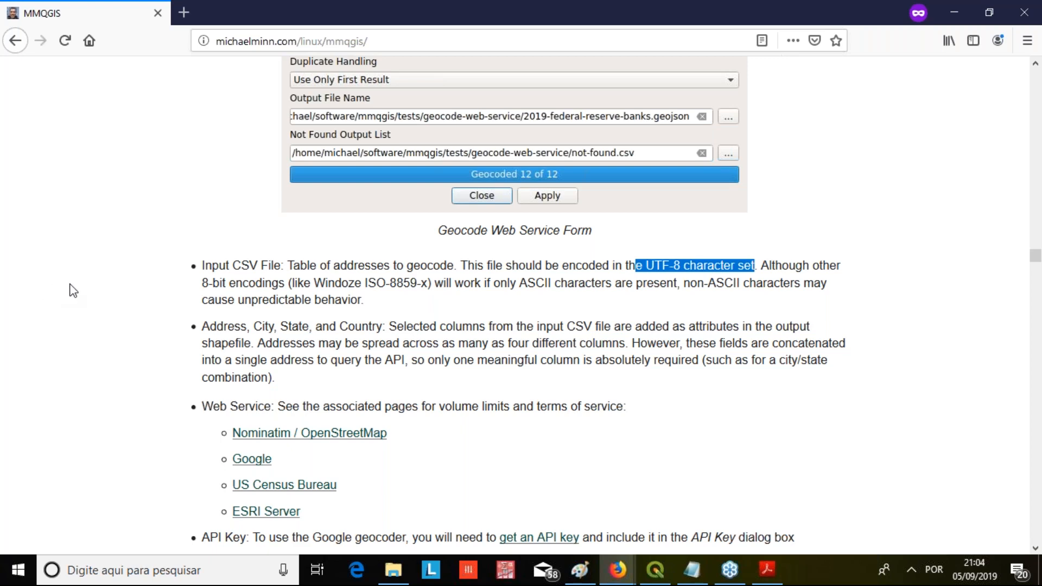
scroll(73, 291, "down", 3)
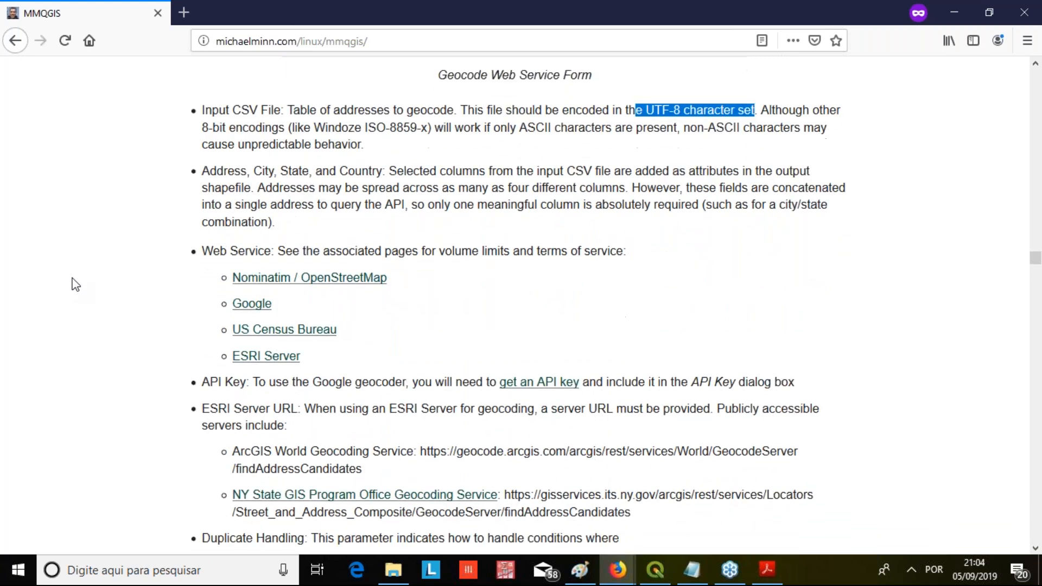
scroll(76, 285, "down", 4)
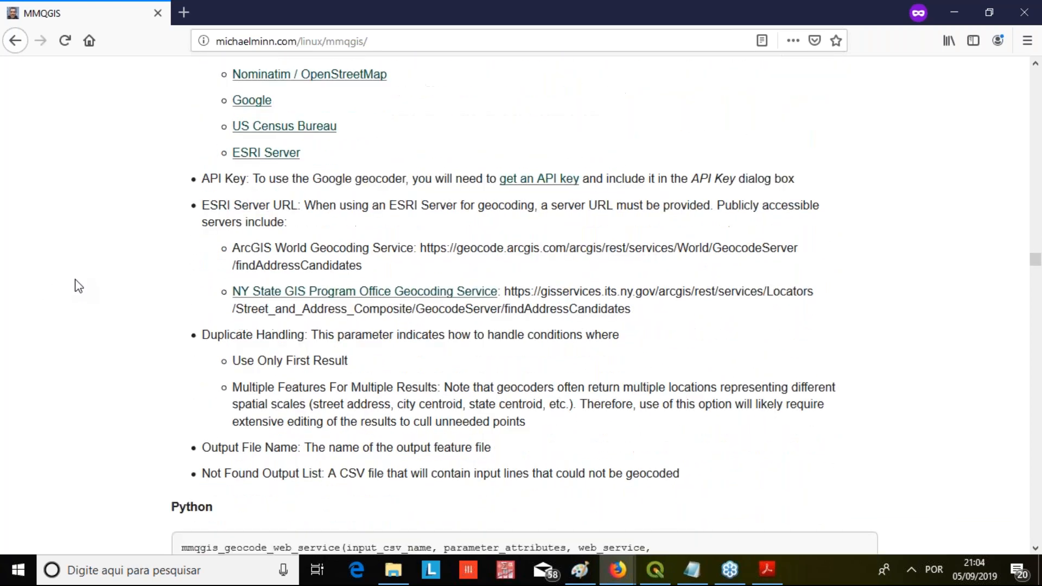
Skim the Python geocoding examples and examine the Geocode from Street Layer diagram and explanation
scroll(78, 286, "down", 5)
scroll(76, 279, "down", 5)
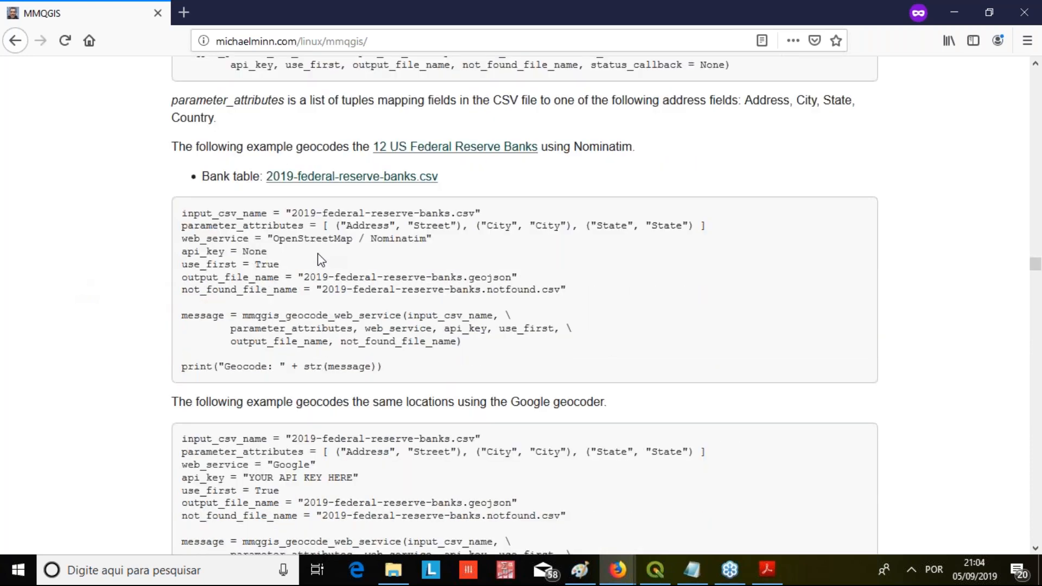
scroll(320, 259, "down", 3)
scroll(319, 255, "down", 9)
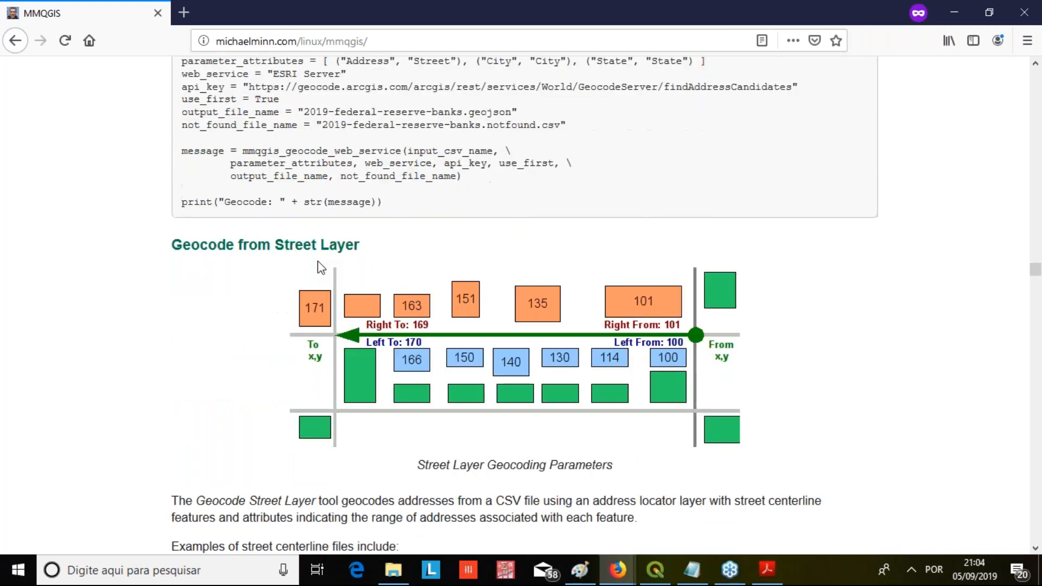
scroll(320, 267, "down", 2)
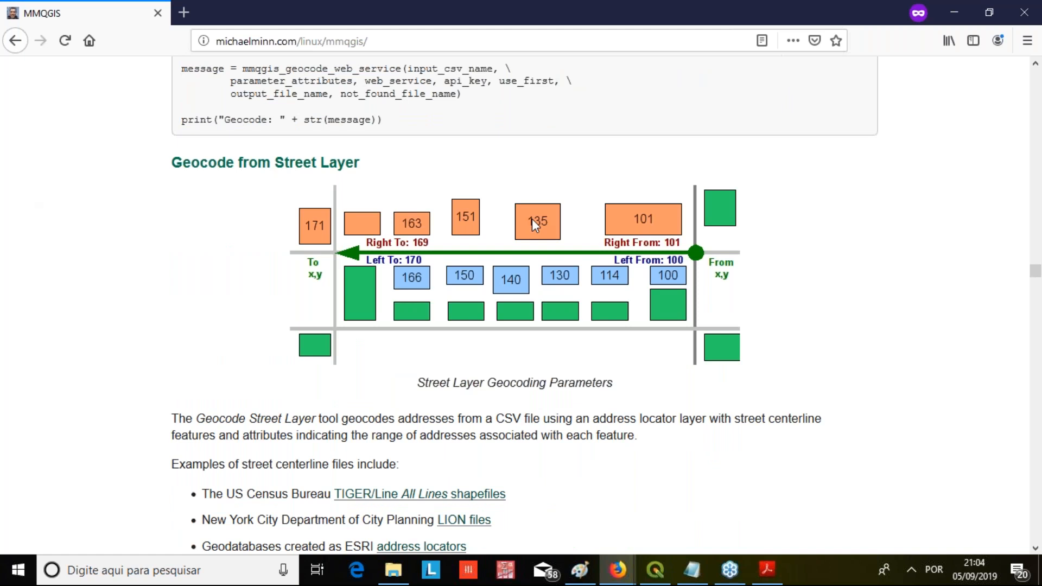
scroll(532, 219, "down", 5)
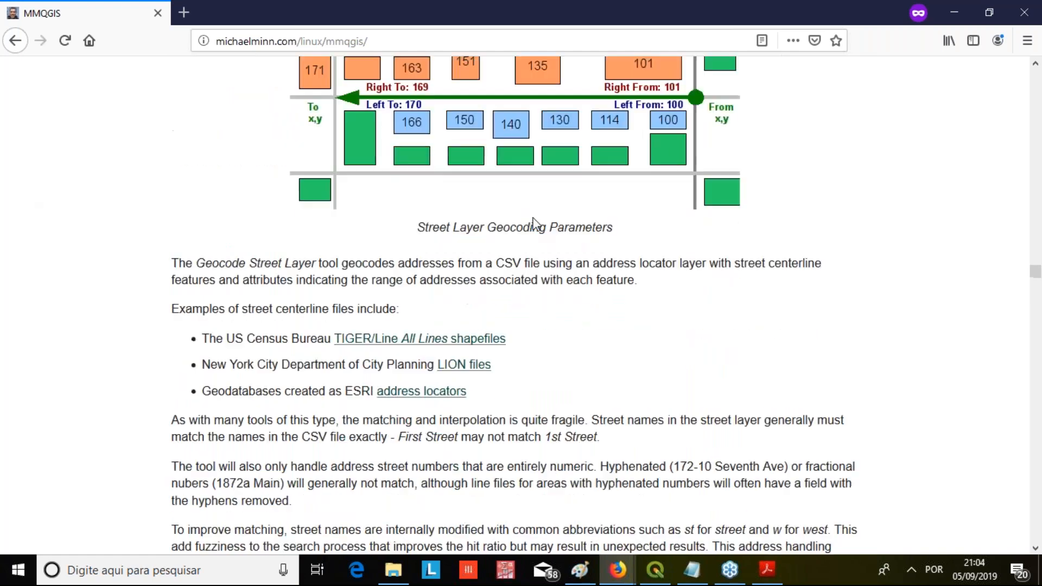
Leave the MMQGIS documentation and start the Geocode CSV with Google / OpenStreetMap tool in QGIS
scroll(533, 217, "down", 9)
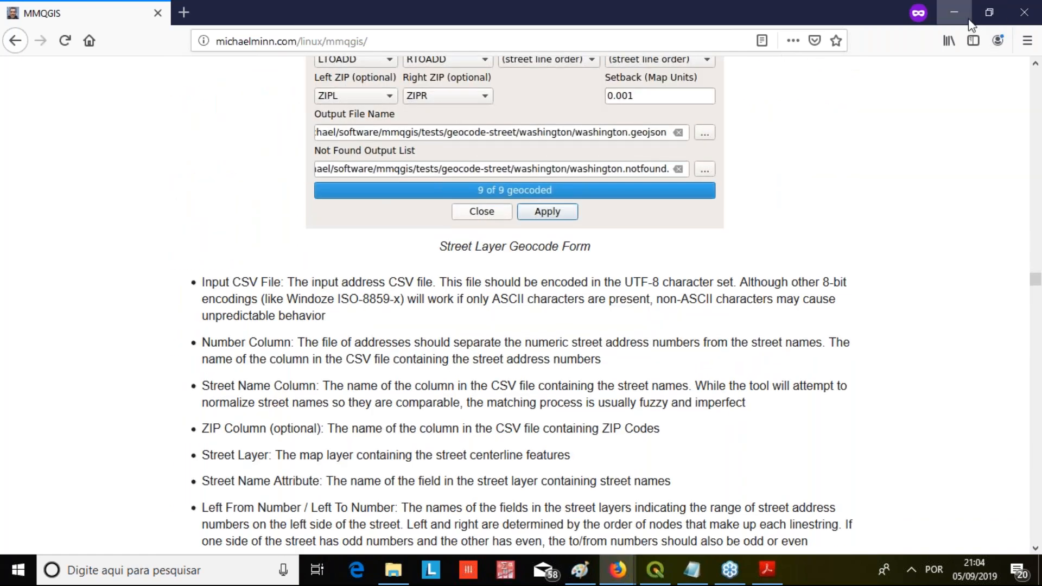
left_click(966, 20)
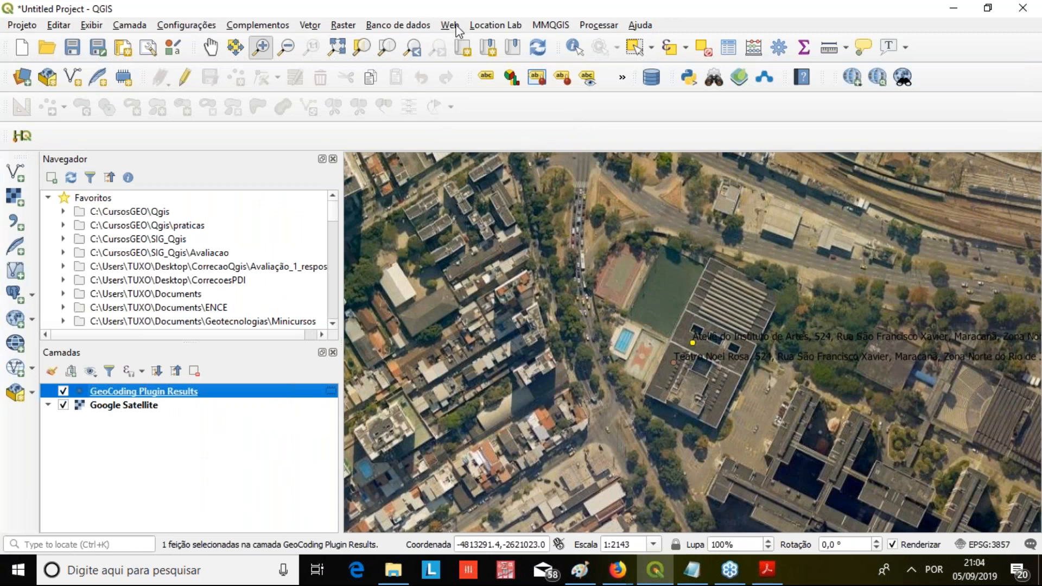
left_click(543, 27)
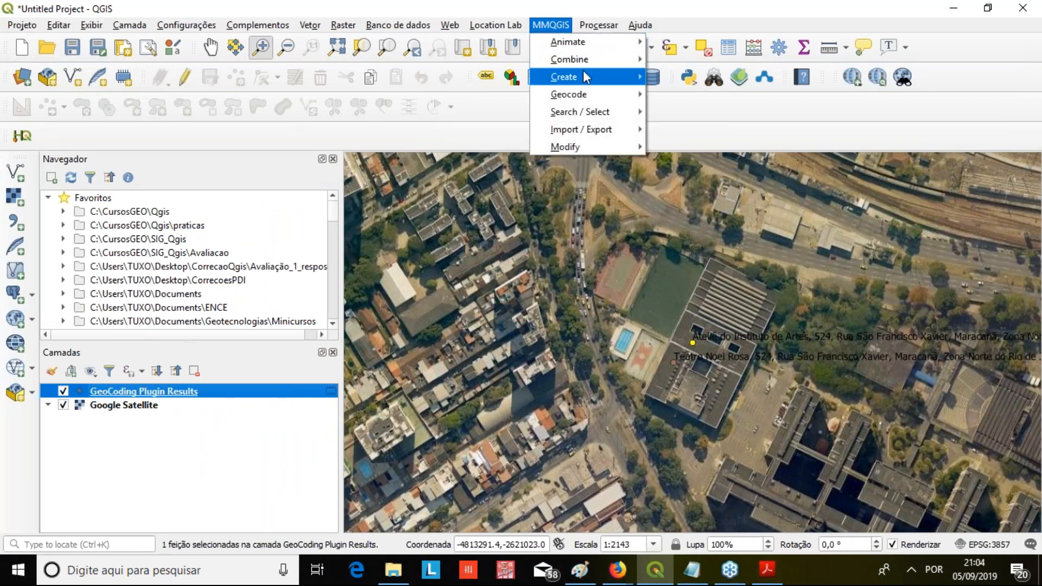
mouse_move(592, 97)
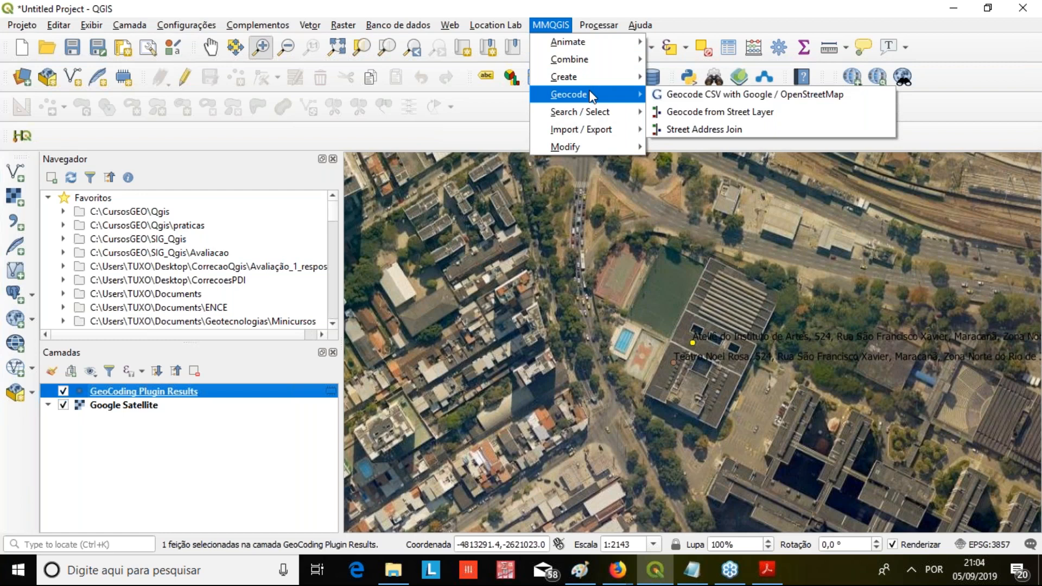
left_click(664, 94)
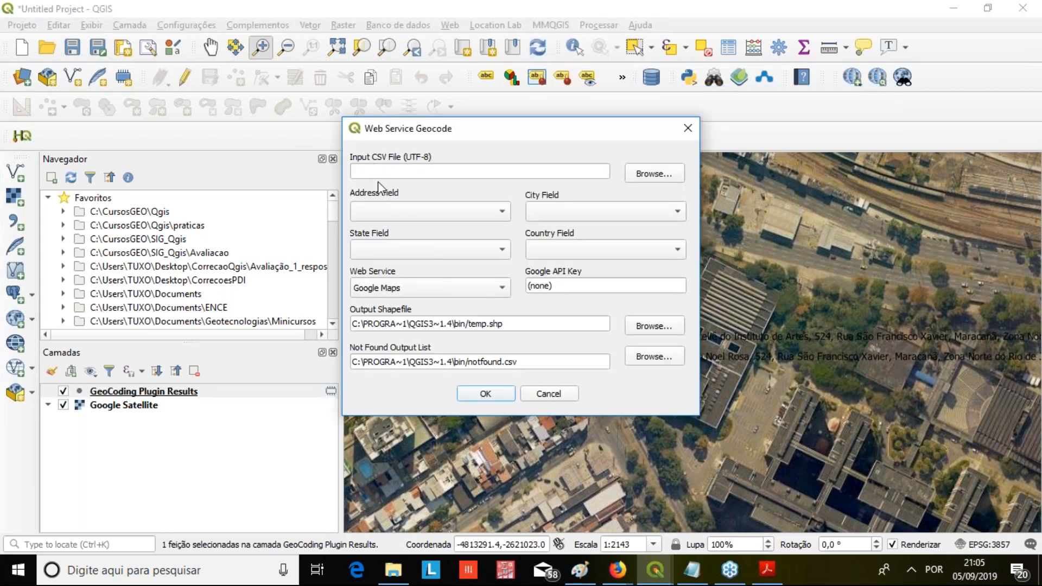
Load CORREIOS.csv from the CursosGEO\GeocodificacaoQGIS folder as the input CSV file
left_click(655, 179)
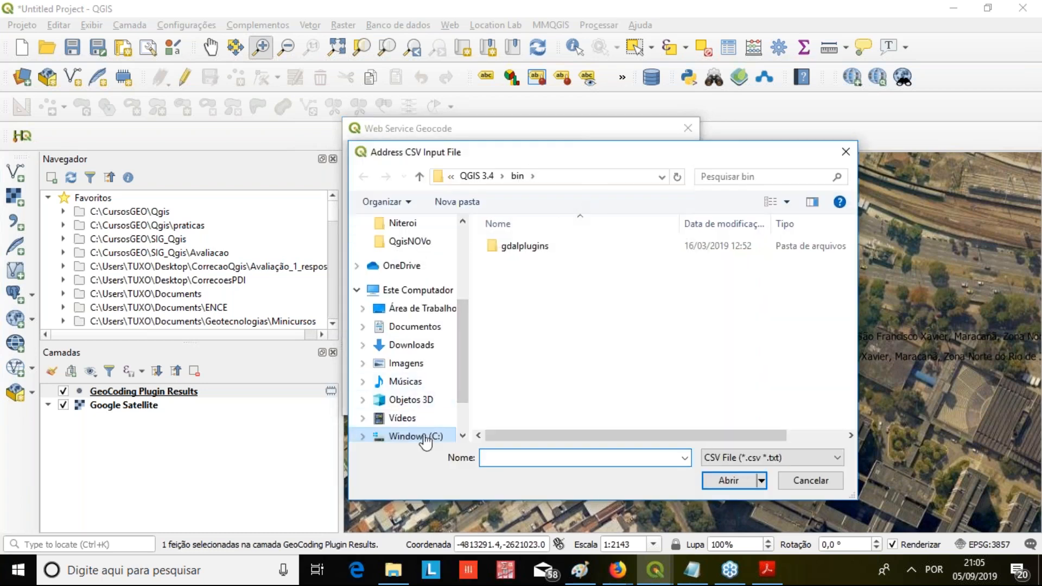
left_click(426, 437)
double_click(530, 309)
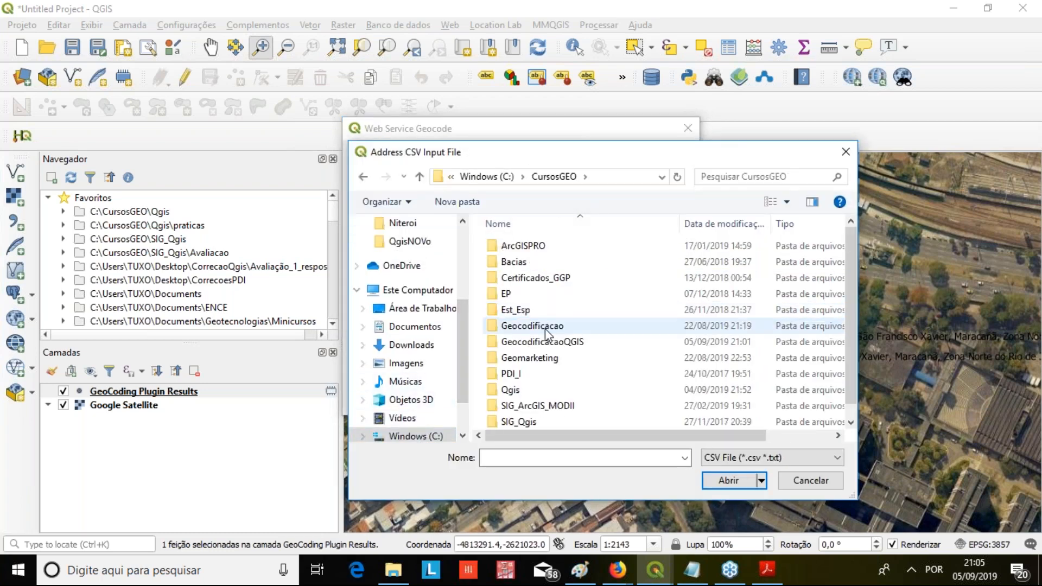
double_click(542, 343)
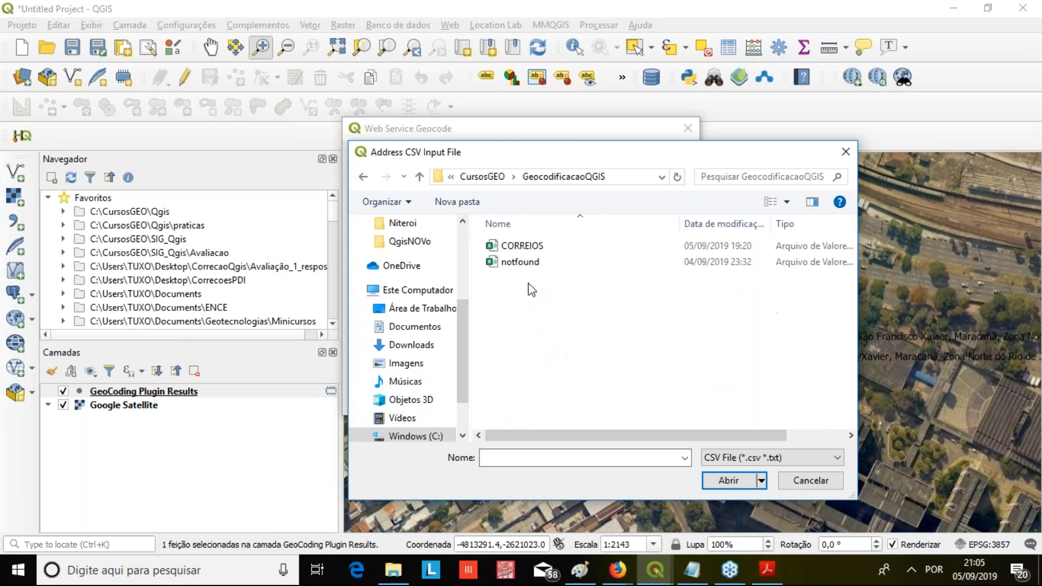
left_click(529, 249)
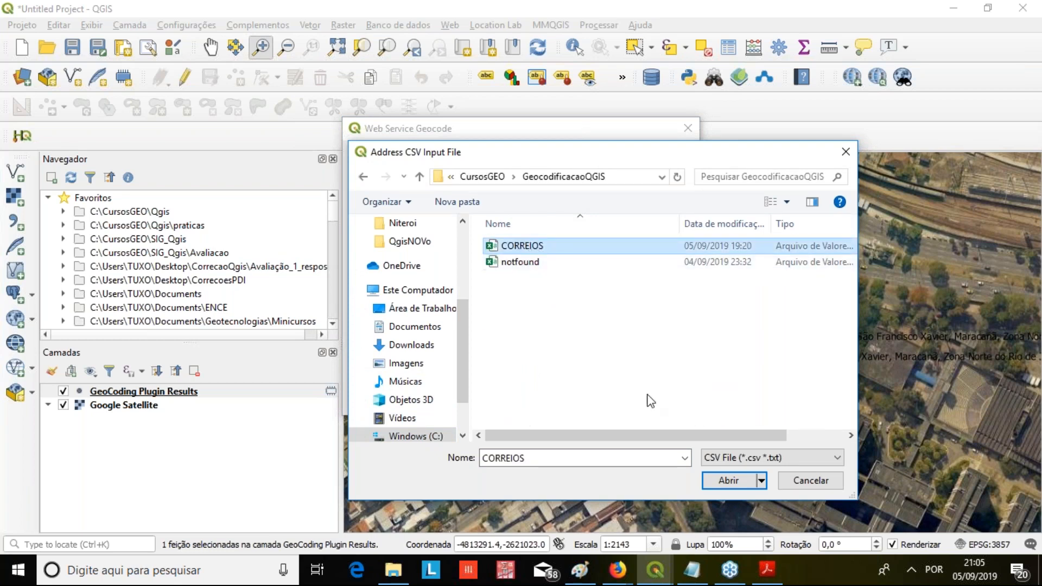
left_click(728, 483)
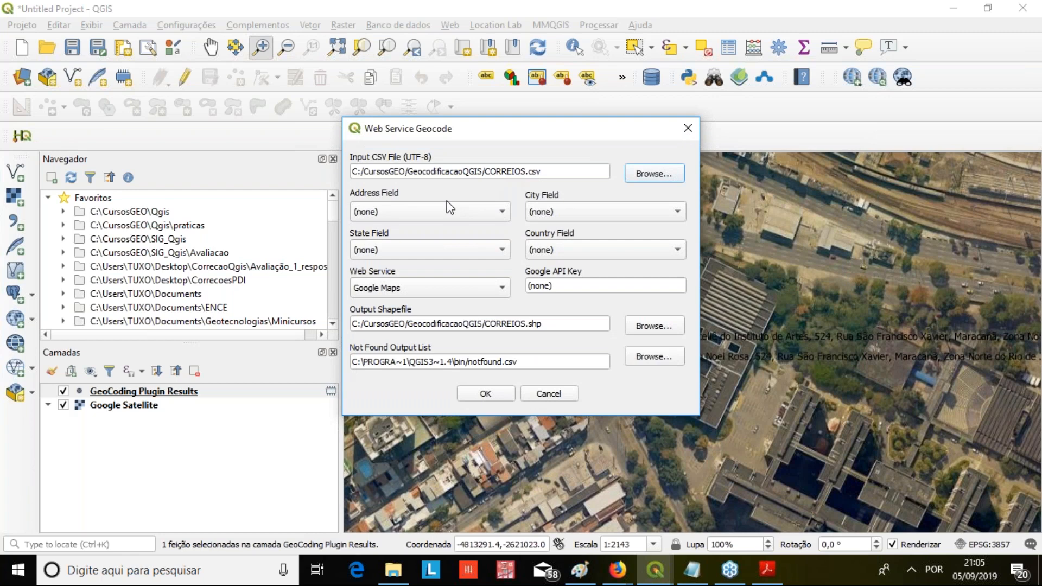
left_click(1035, 83)
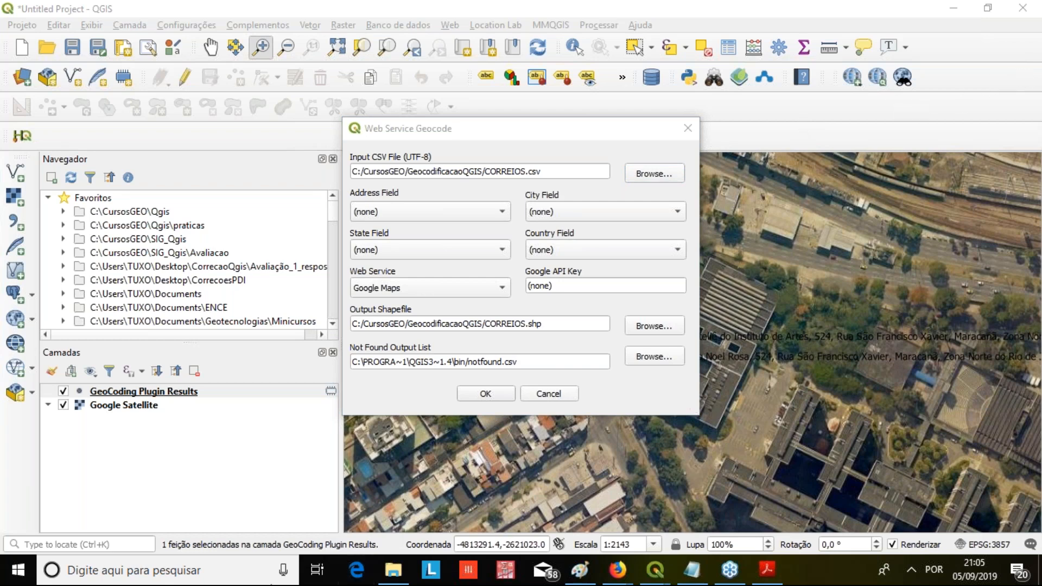
Open the CORREIOS.xlsx spreadsheet from GeocodificacaoQGIS in LibreOffice Calc and review its address columns, from Logradouro to Complemento
left_click(407, 569)
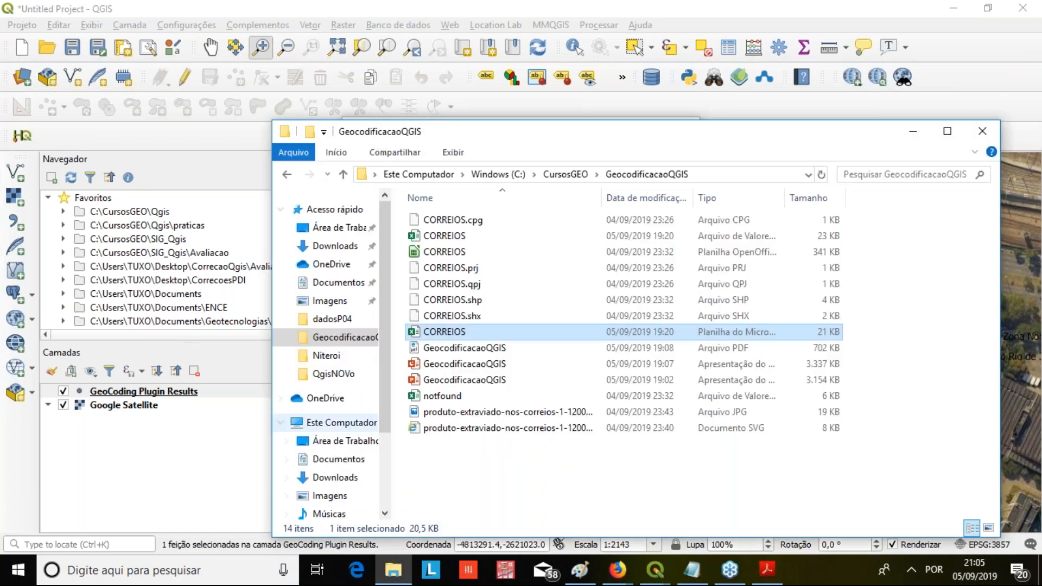
left_click(468, 238)
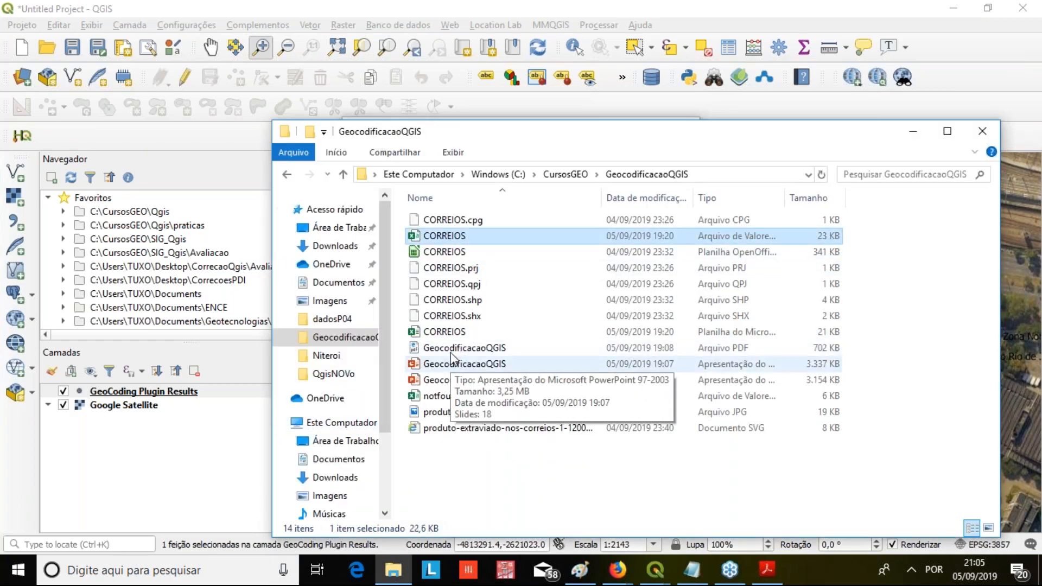
right_click(455, 332)
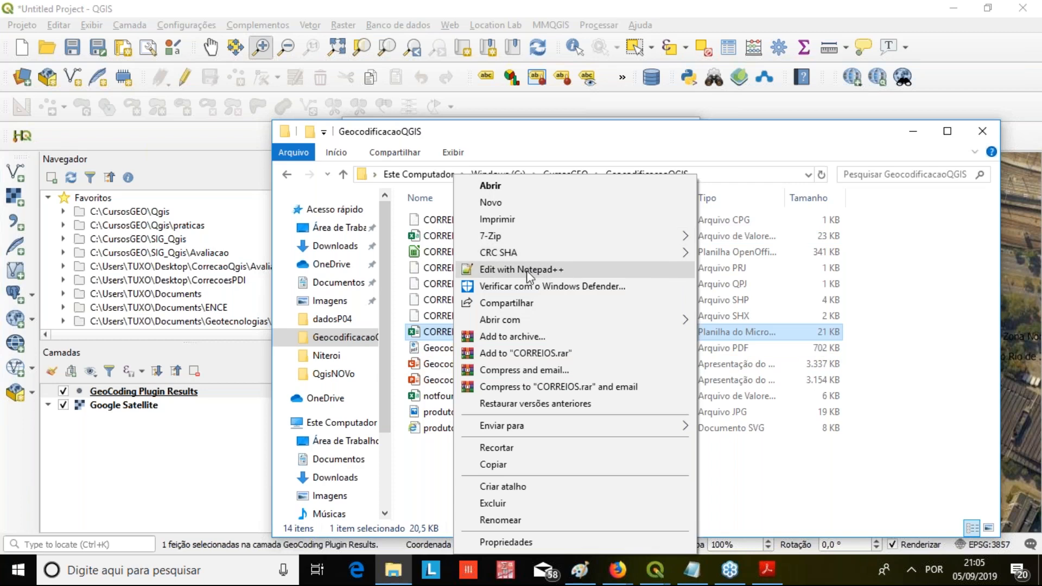
mouse_move(662, 325)
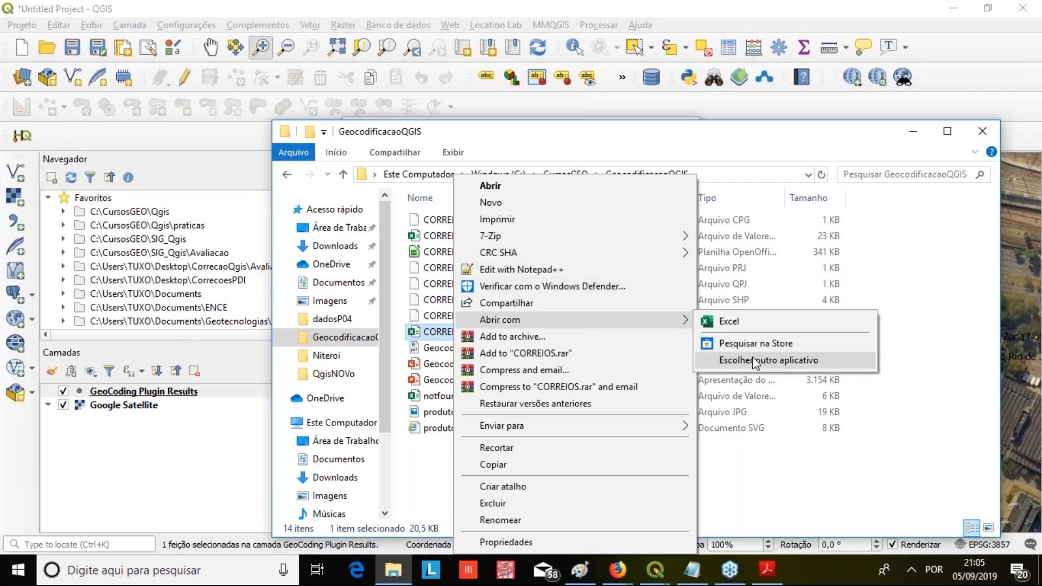
left_click(754, 360)
left_click(457, 307)
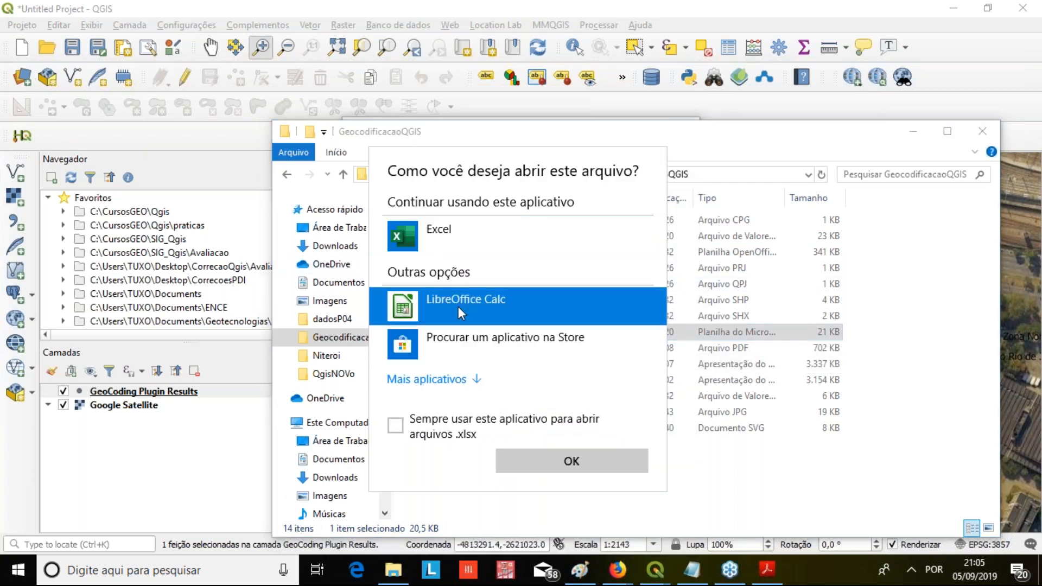
double_click(493, 299)
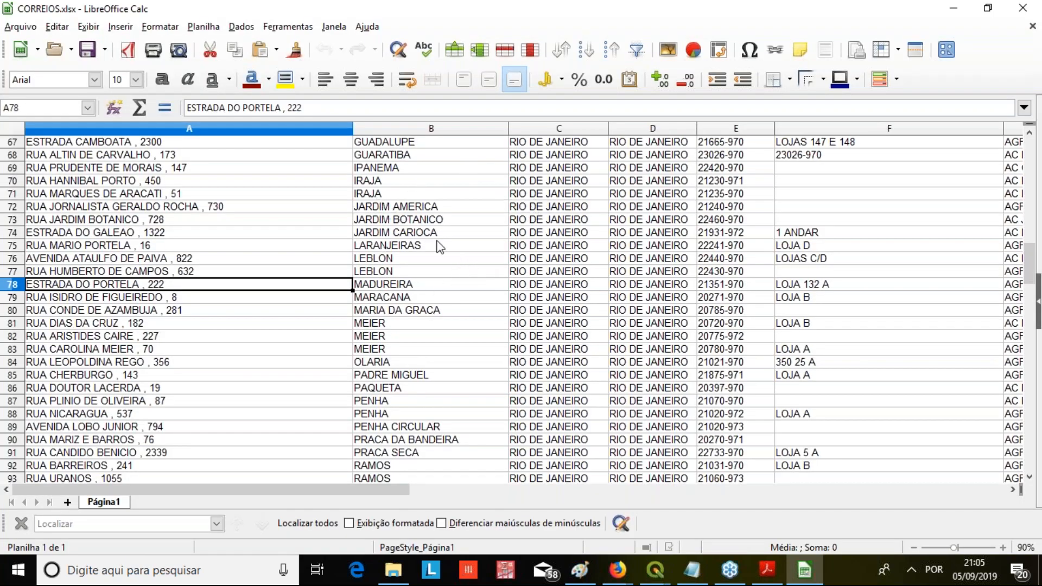
left_click(135, 145)
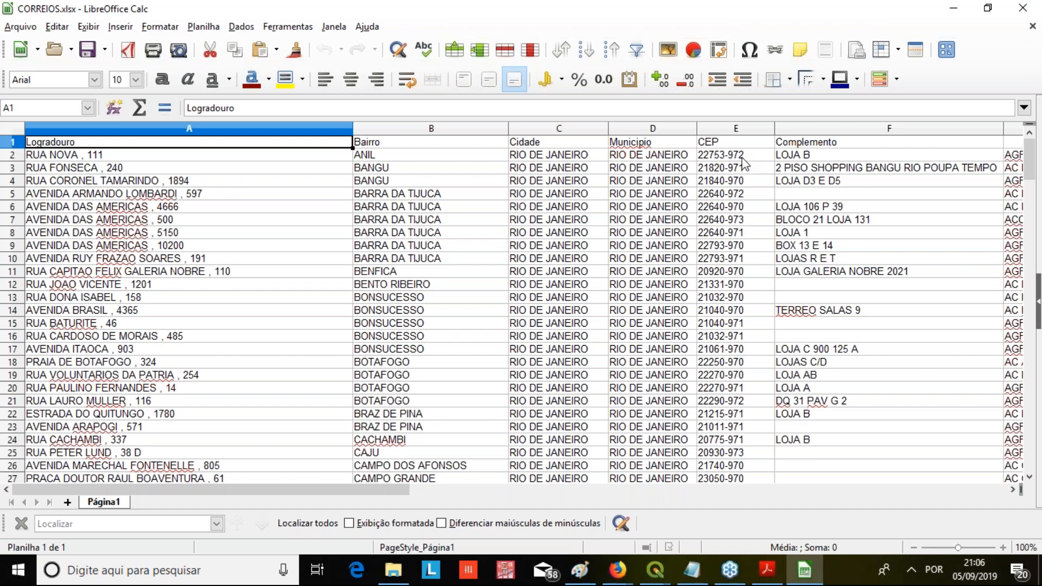
mouse_move(343, 494)
left_mouse_down()
mouse_move(516, 493)
mouse_move(336, 490)
left_mouse_up()
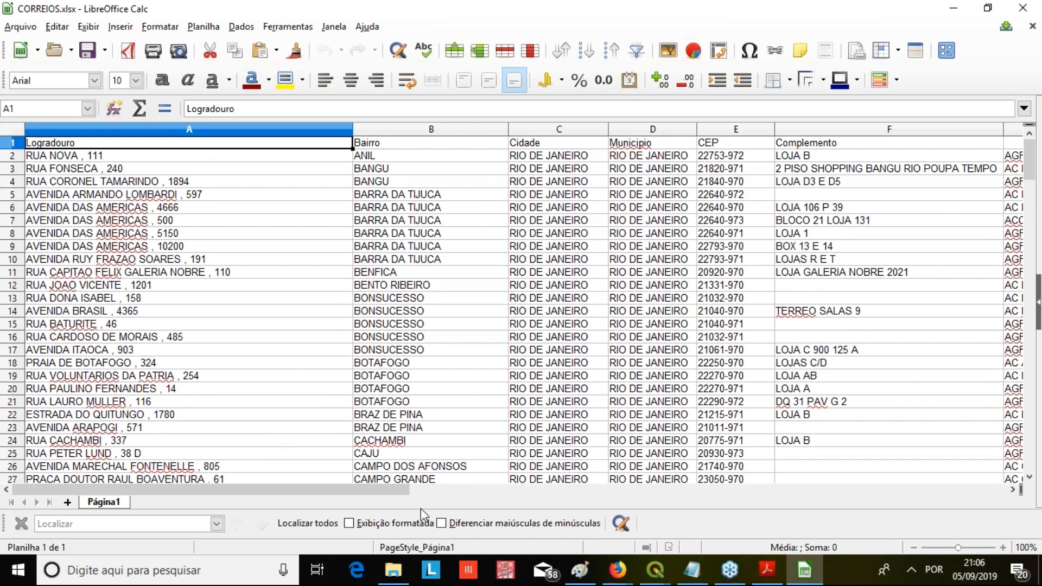
Return to the QGIS Web Service Geocode dialog and set the web service to OpenStreetMap / Nominatim
mouse_move(658, 569)
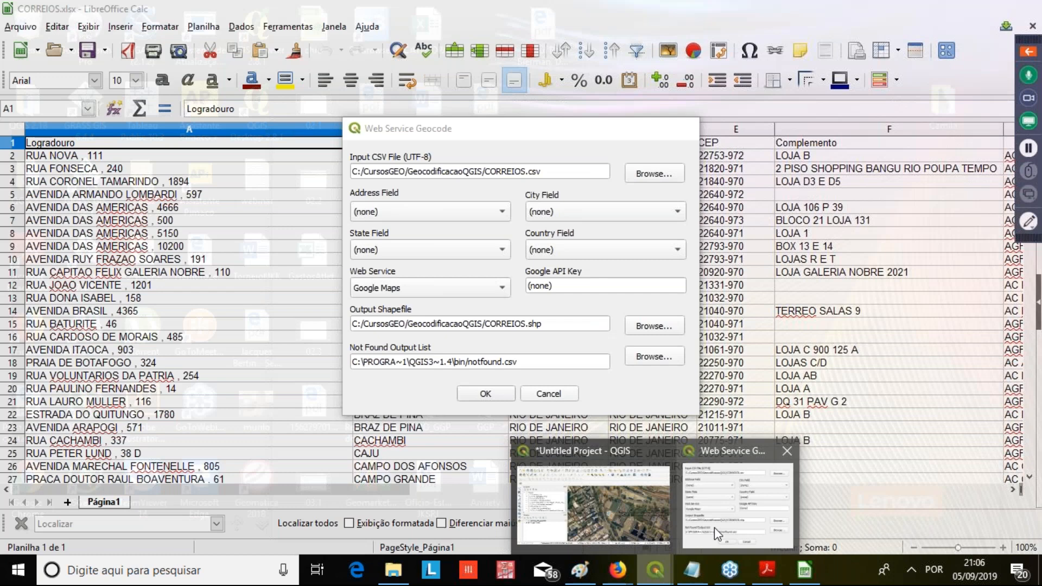
left_click(714, 528)
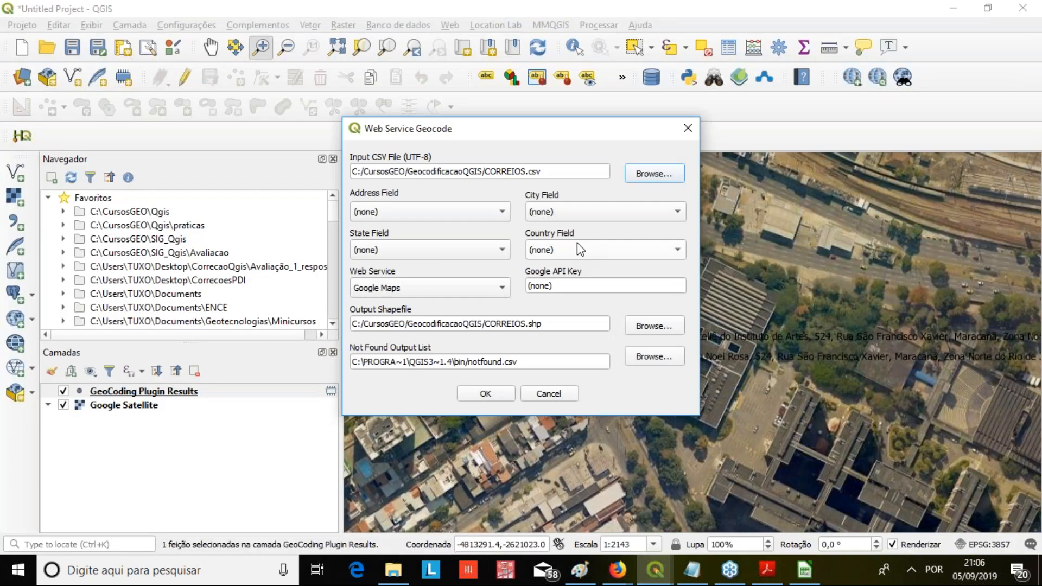
left_click(457, 212)
left_click(470, 199)
left_click(458, 288)
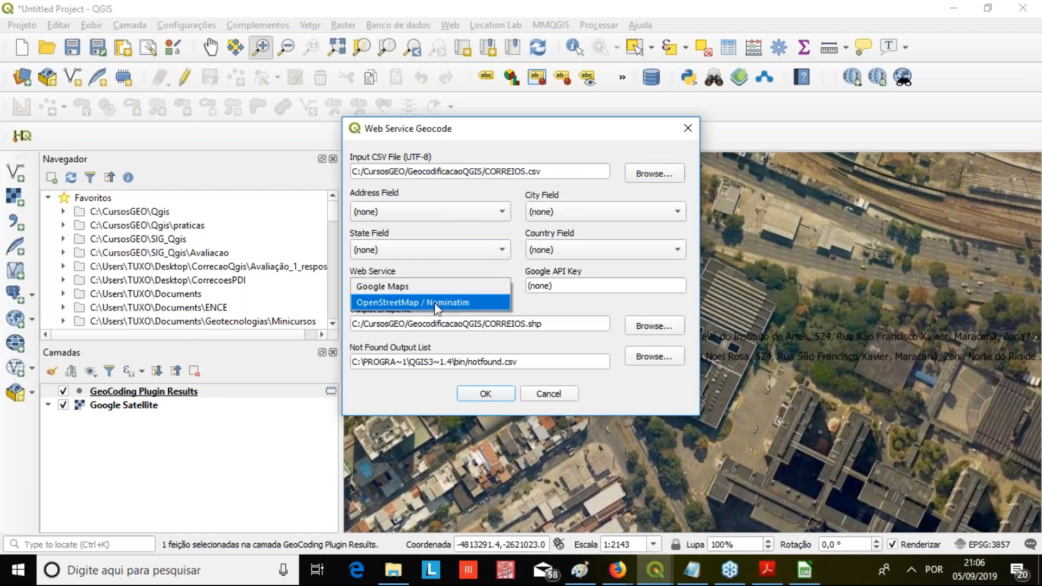
left_click(434, 300)
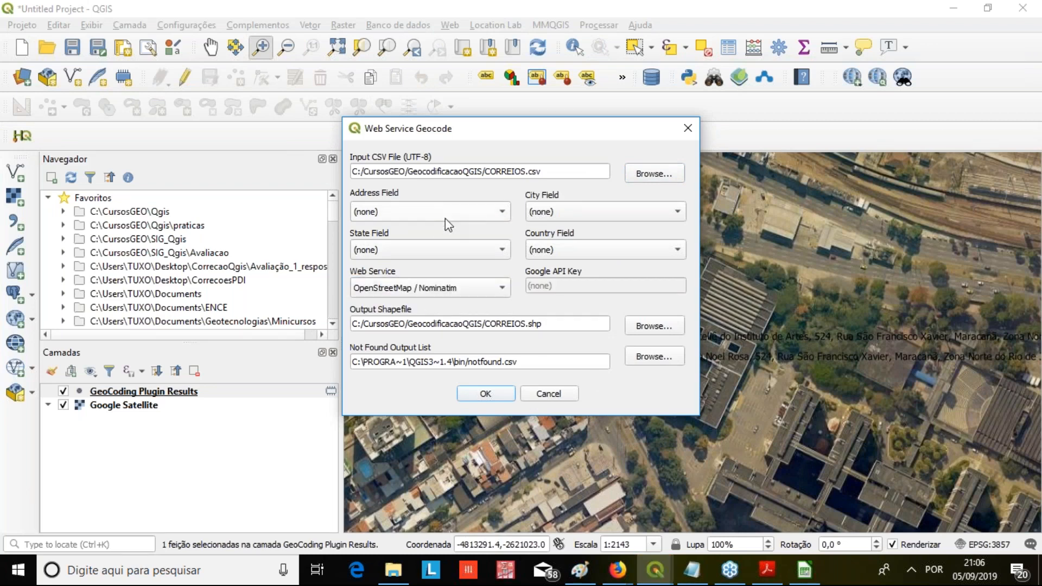
Assign Logradouro as the address field, Bairro as the city field and Municipio as the state field, leaving the country field at (none)
left_click(668, 568)
left_click(704, 534)
left_click(480, 210)
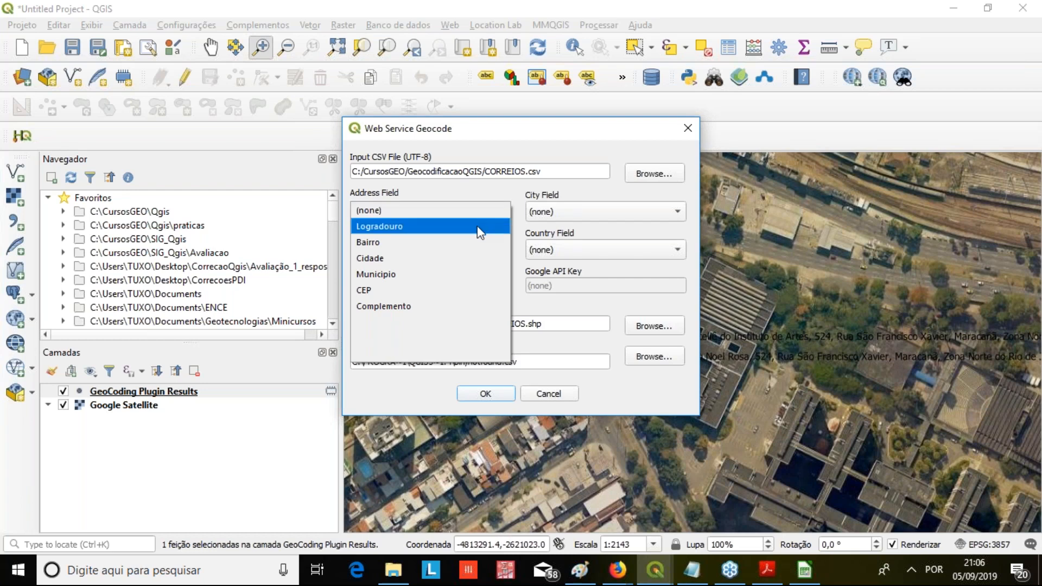
left_click(478, 228)
left_click(618, 212)
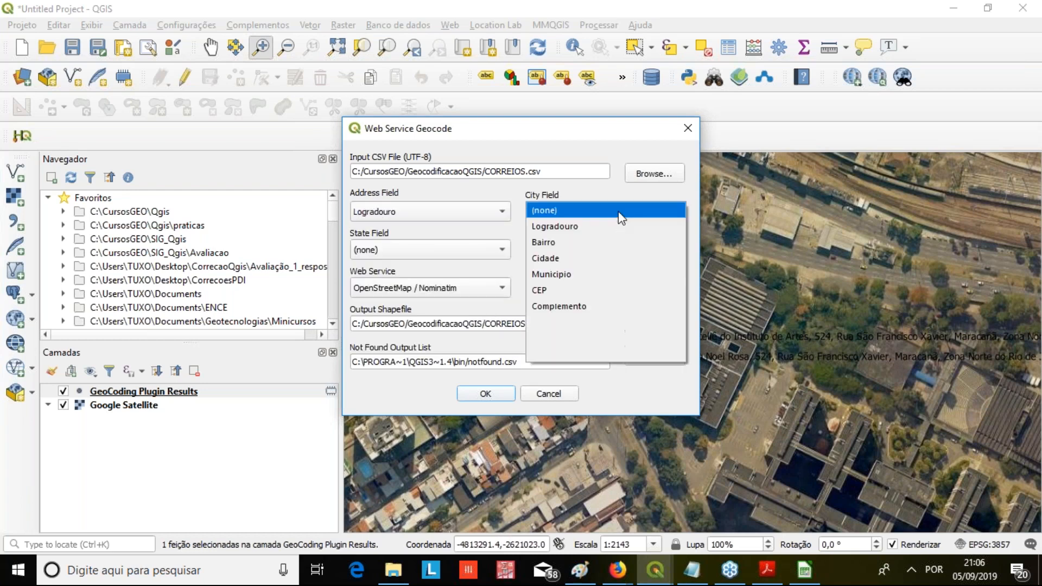
left_click(580, 247)
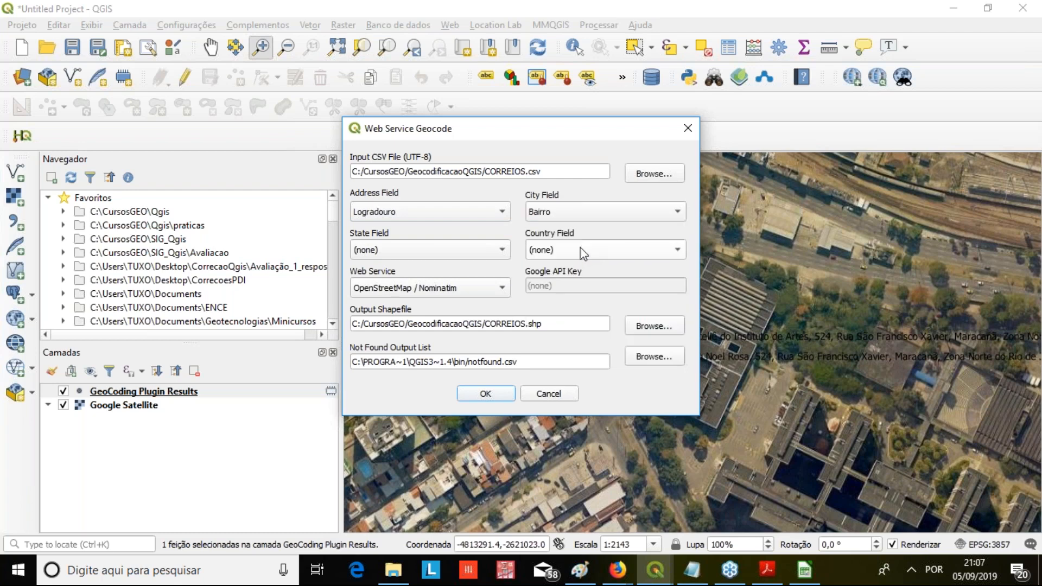
left_click(467, 252)
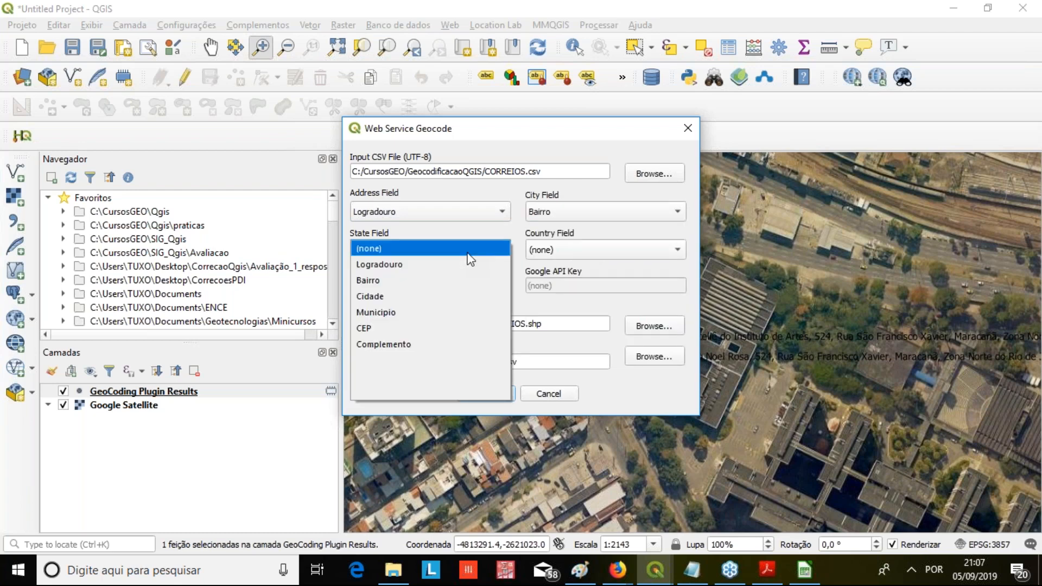
left_click(417, 316)
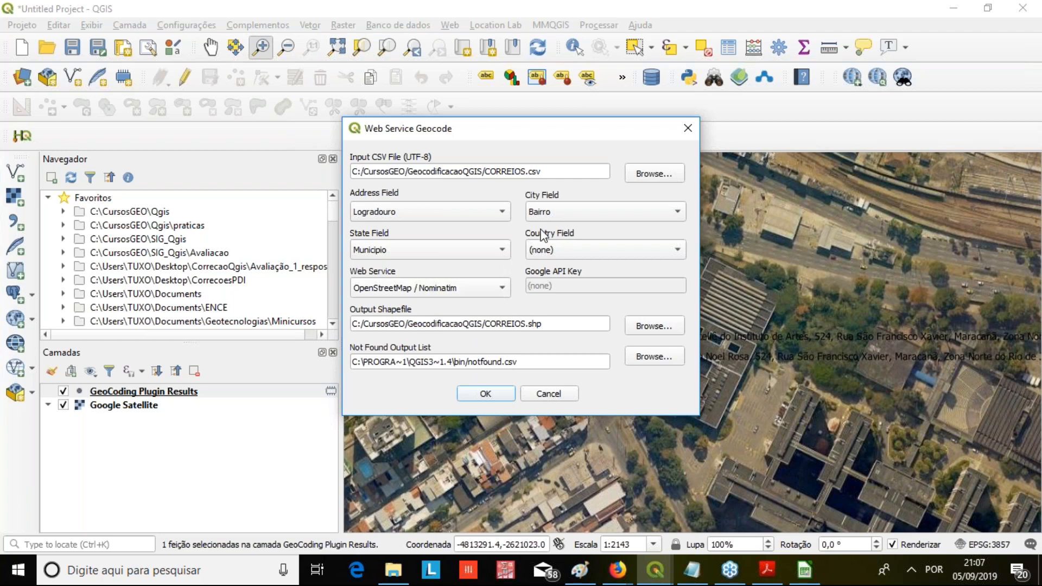
left_click(537, 255)
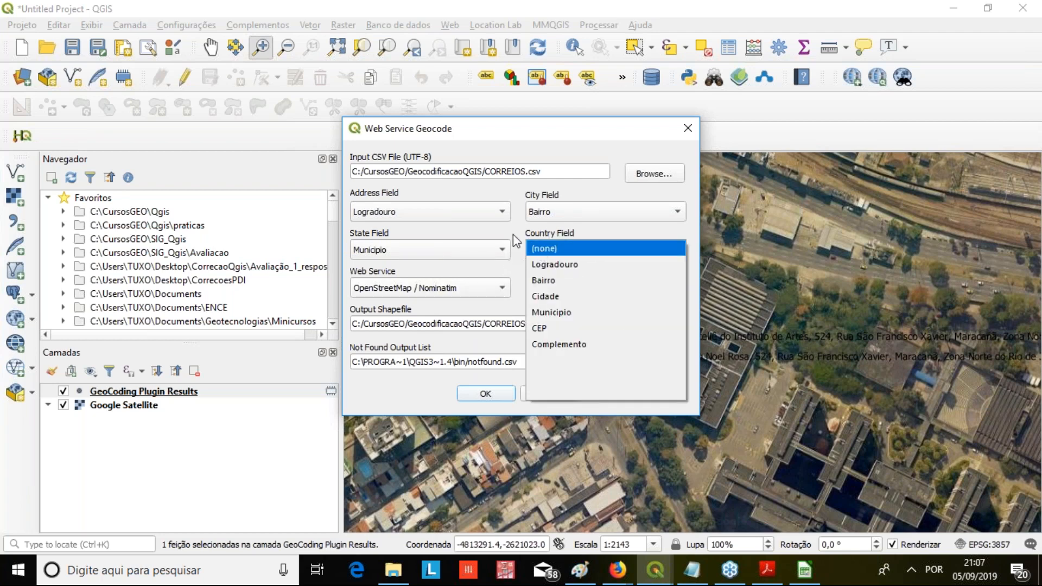
left_click(512, 233)
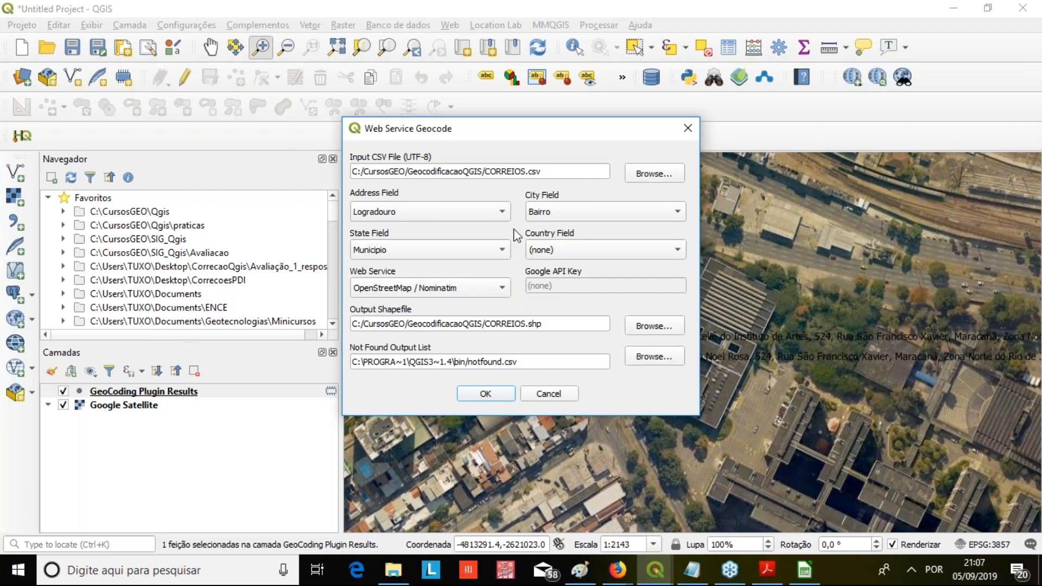
Try Google Maps as the web service to check its API key field, and restore OpenStreetMap / Nominatim
left_click(460, 287)
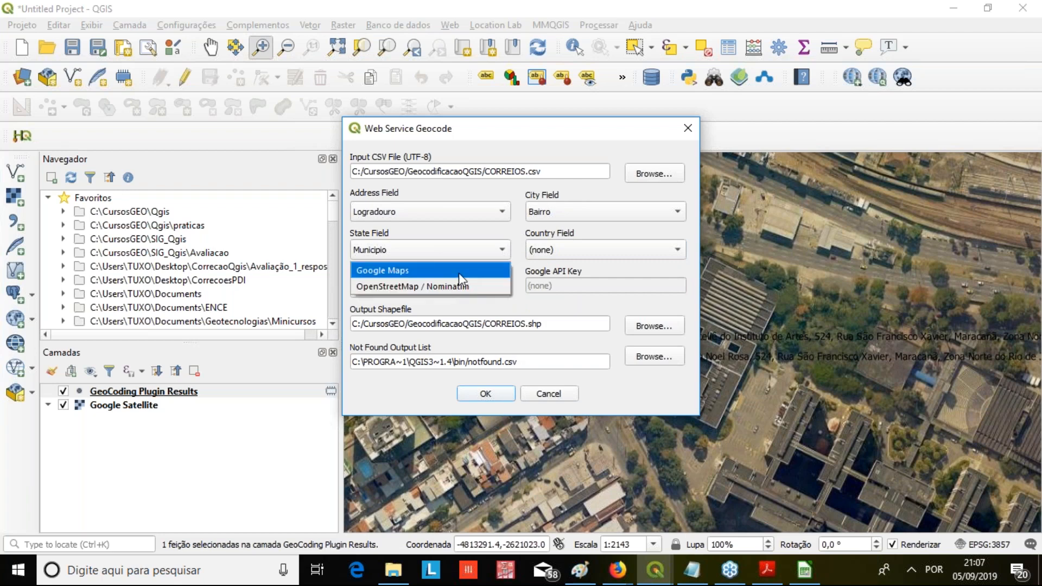
left_click(458, 271)
left_click_drag(590, 285, 414, 295)
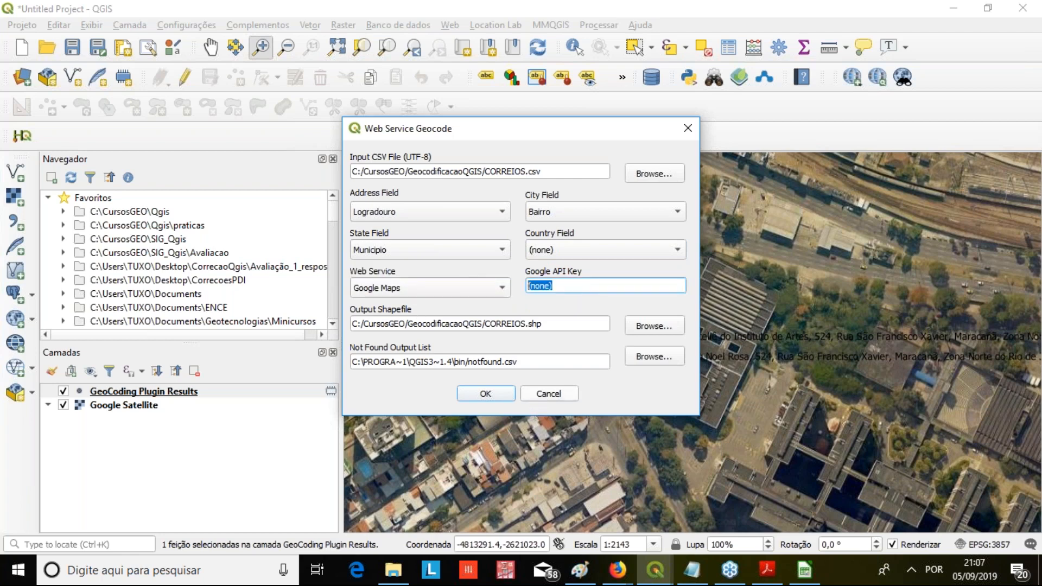
left_click(492, 288)
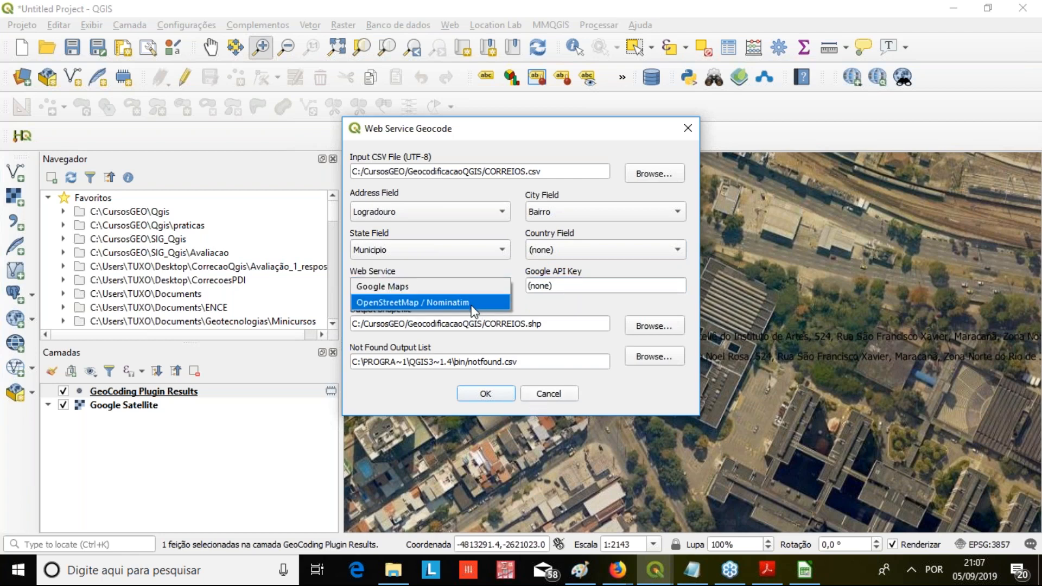
left_click(470, 302)
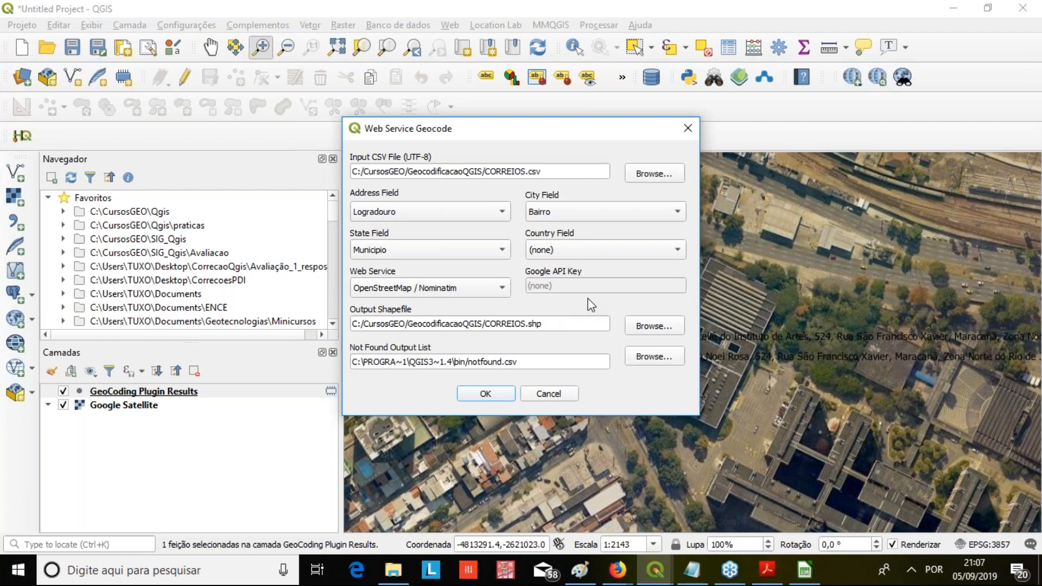
left_click(438, 289)
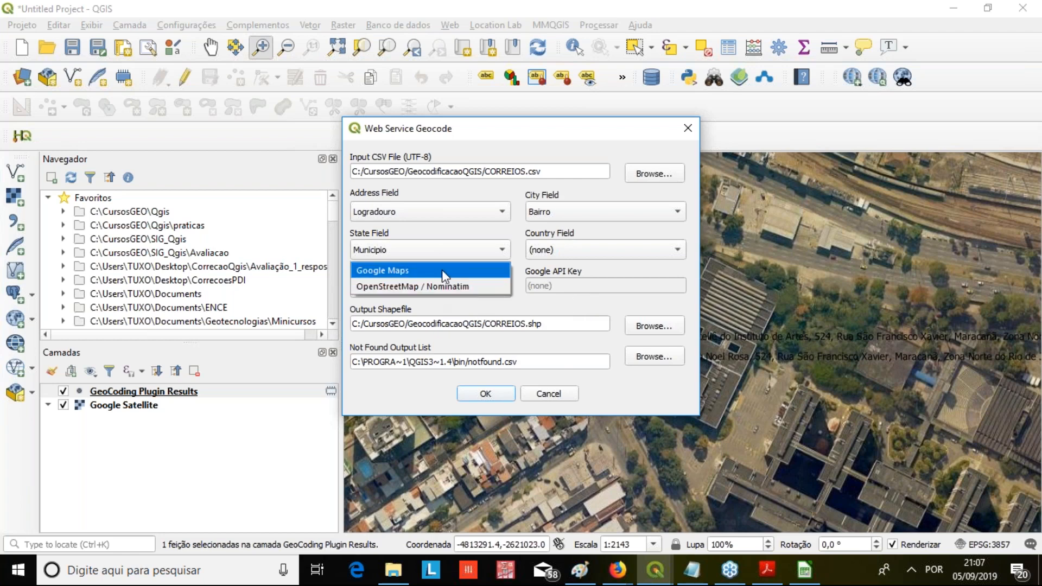
left_click(442, 269)
left_click(493, 289)
left_click(440, 302)
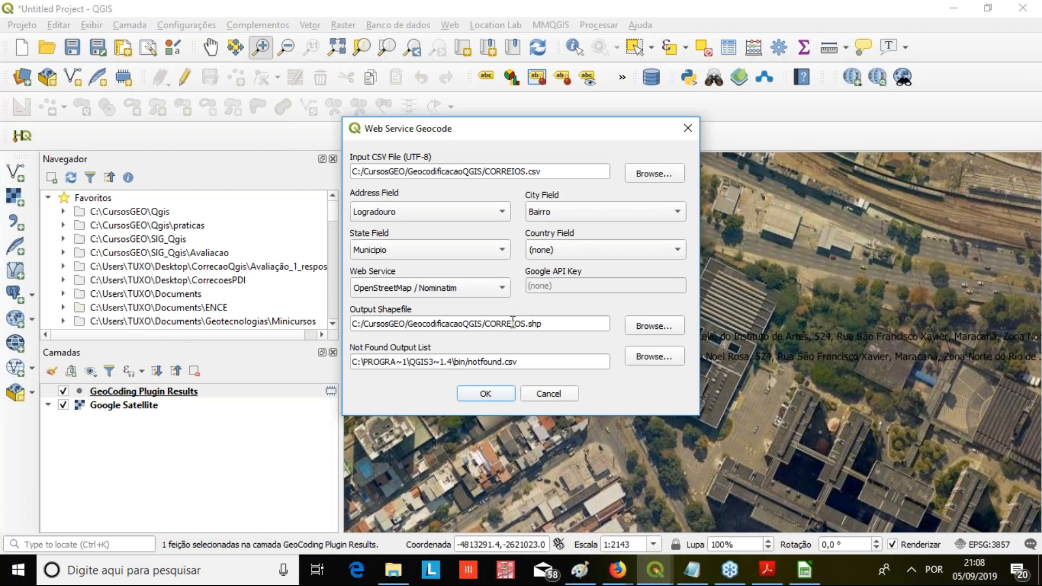
Name the output shapefile CORREIOSAULA.shp and set the not-found output list to C:/CursosGEO/GeocodificacaoQGIS/notfoundAULA.csv
left_click(526, 324)
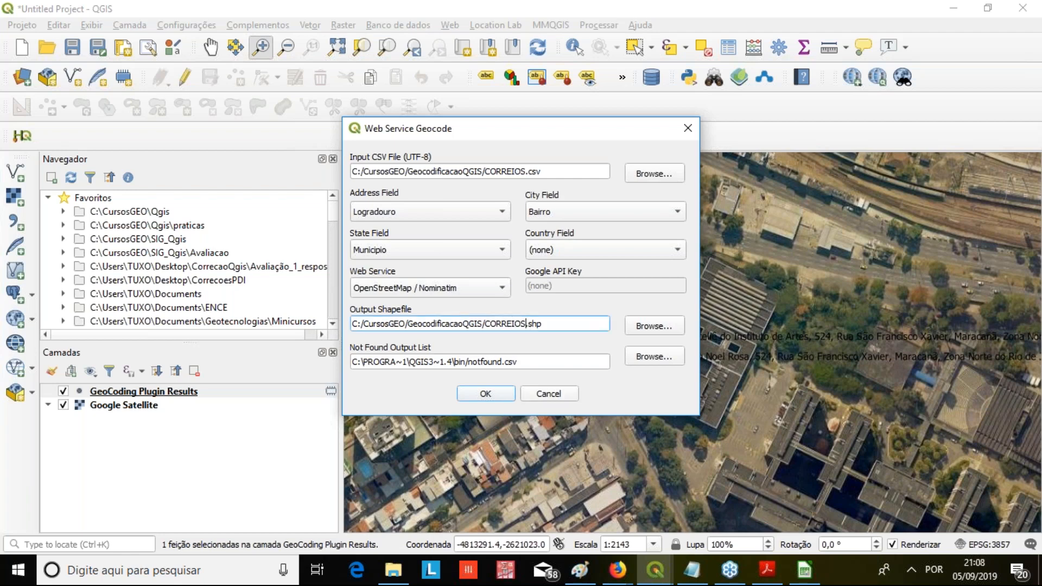
type("AULA")
left_click_drag(486, 323, 307, 331)
key("ctrl+c")
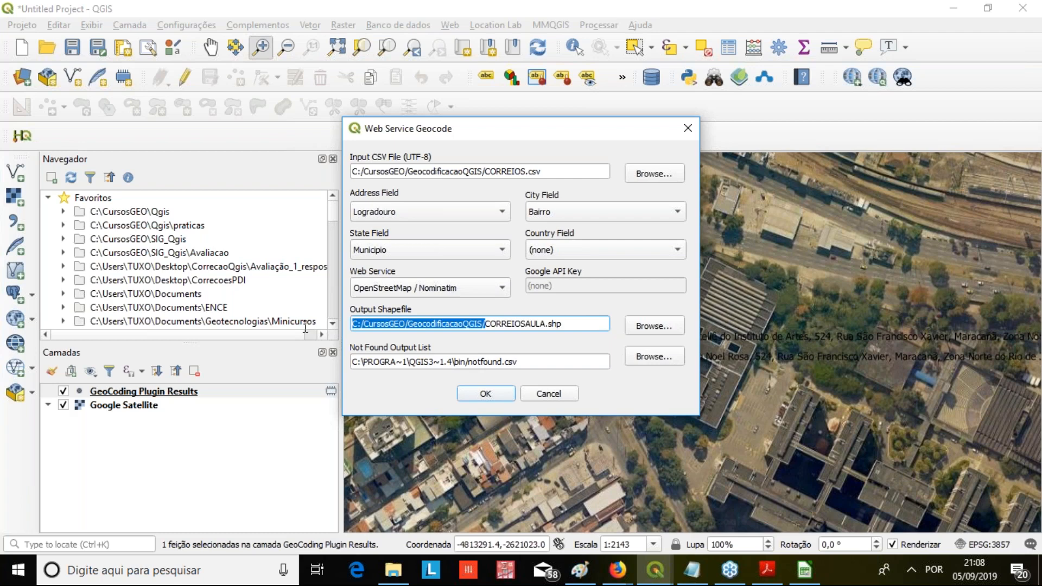
left_click(470, 363)
key("shift+End")
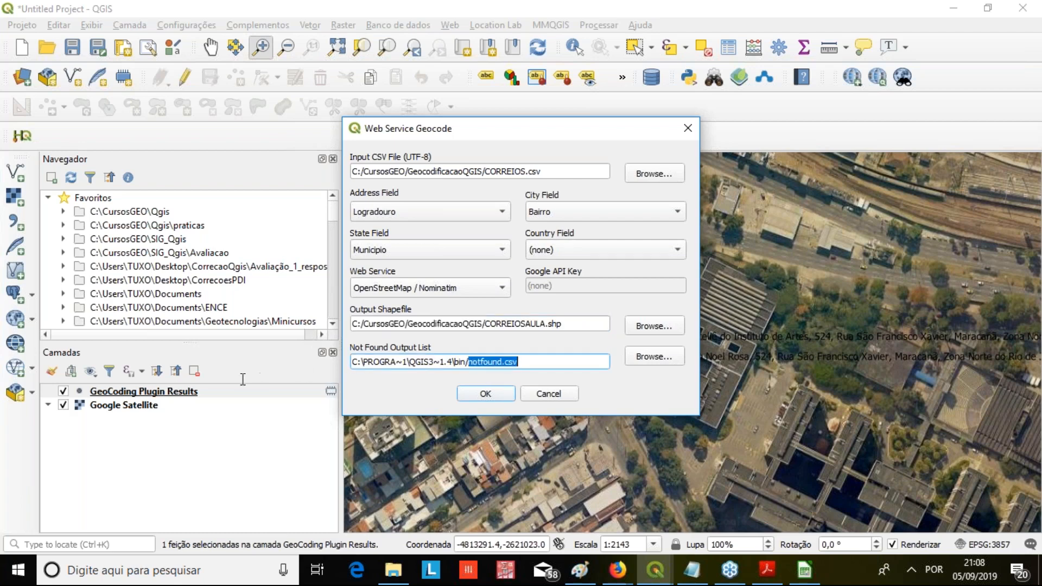
left_click(471, 363)
key("shift+Home")
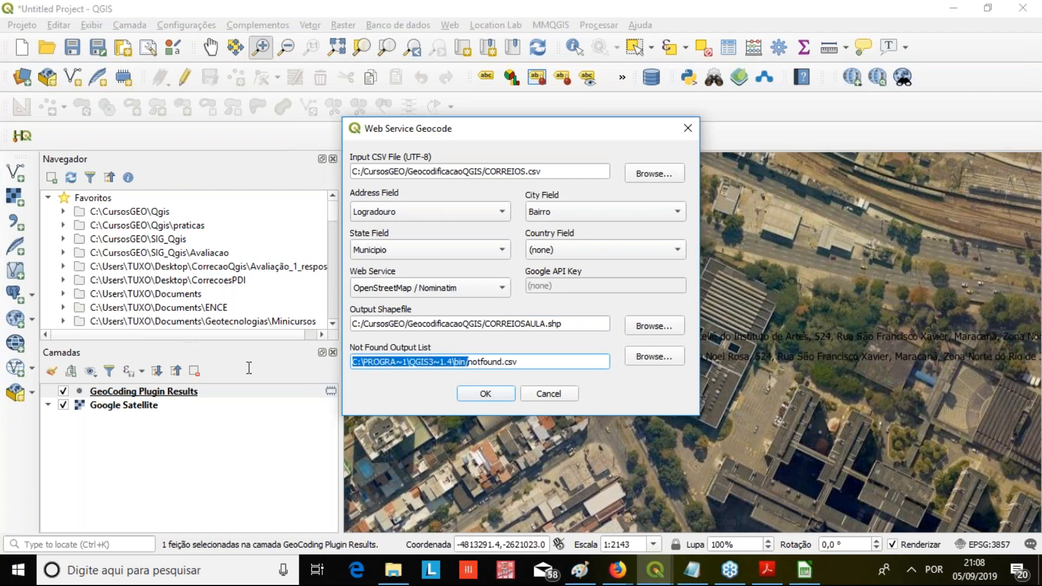
key("ctrl+v")
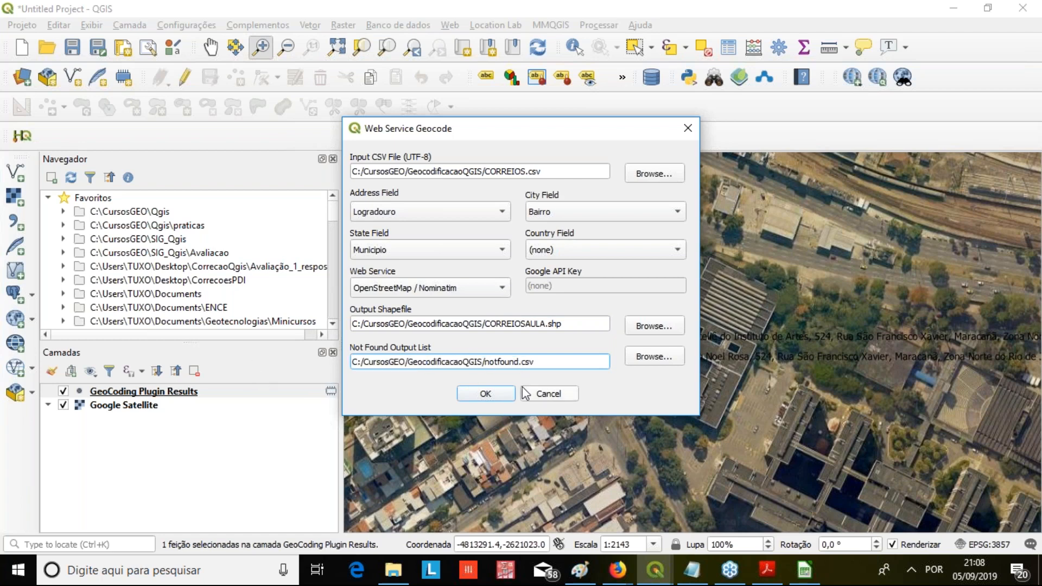
left_click(520, 361)
type("AULA")
Run the web service geocoding of the Correios addresses with the configured settings
left_click(576, 323)
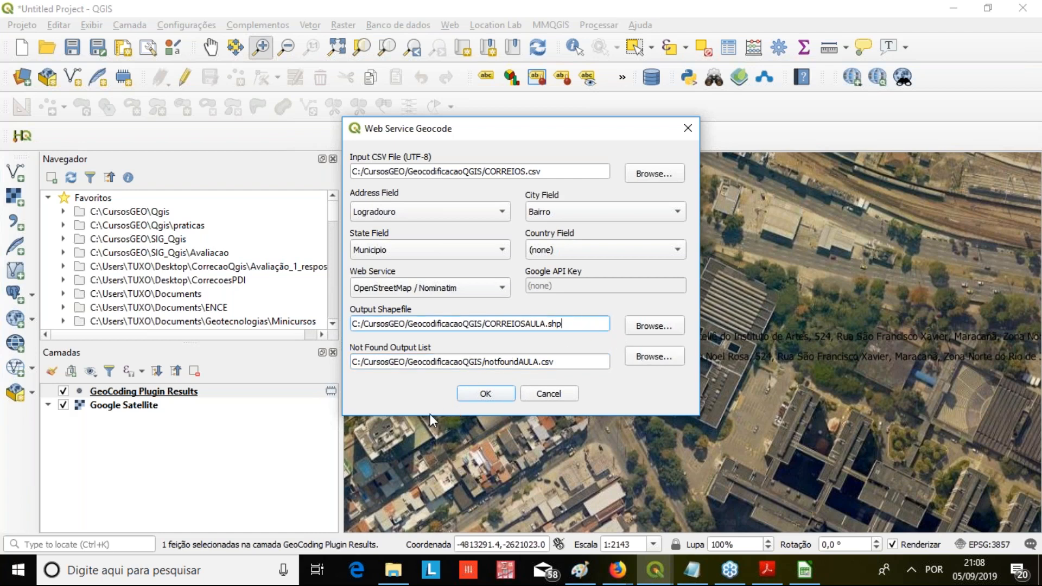
mouse_move(430, 416)
left_mouse_down()
mouse_move(430, 454)
mouse_move(429, 426)
left_mouse_up()
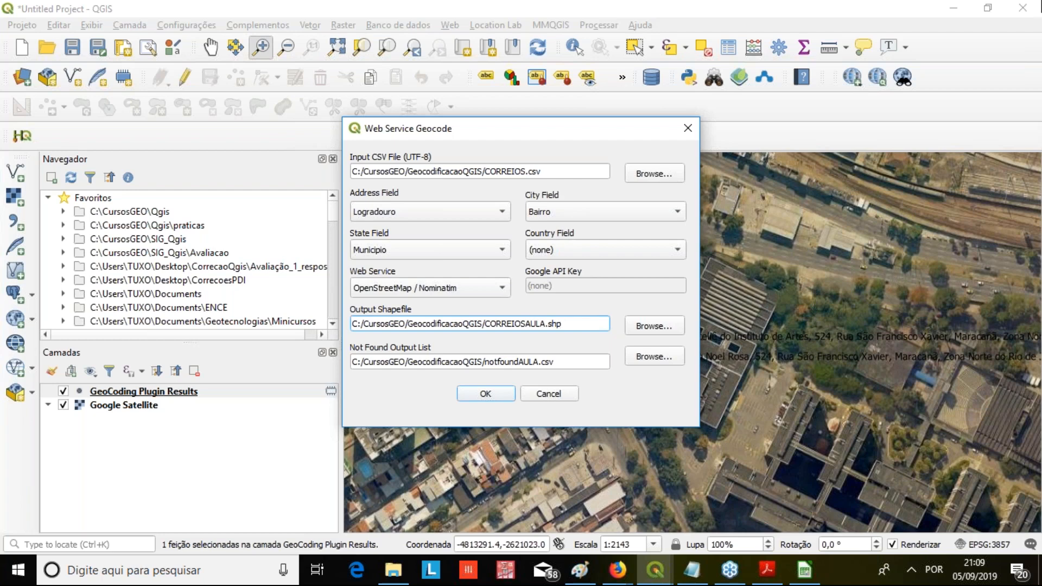
left_click(1037, 229)
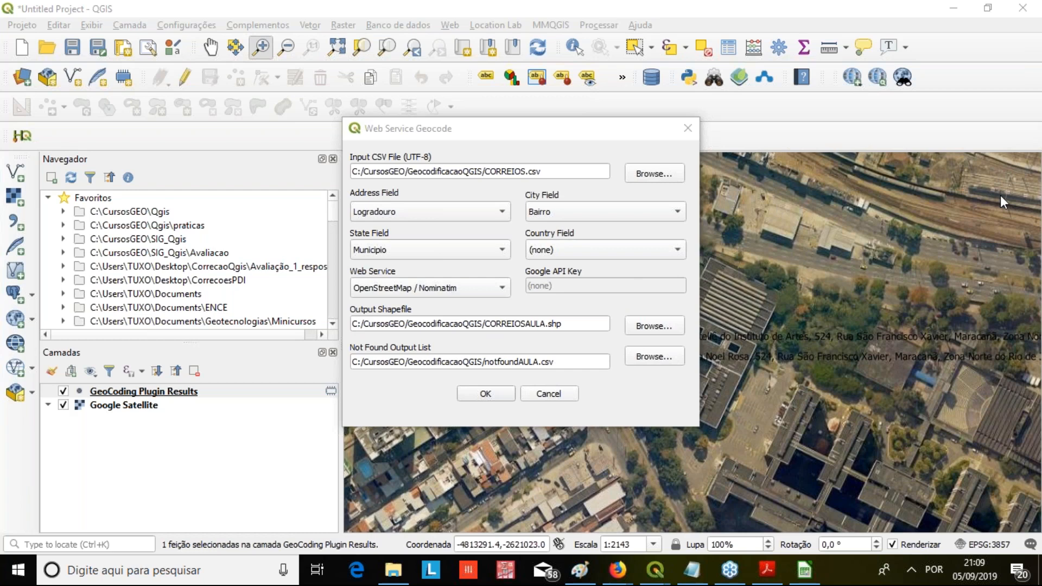
left_click(475, 392)
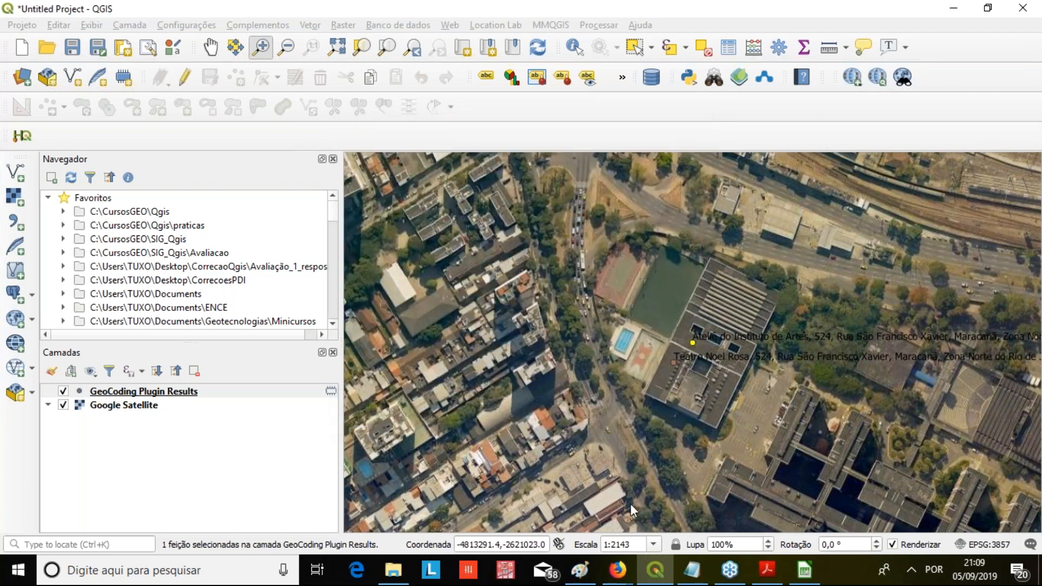
mouse_move(617, 569)
left_click(638, 538)
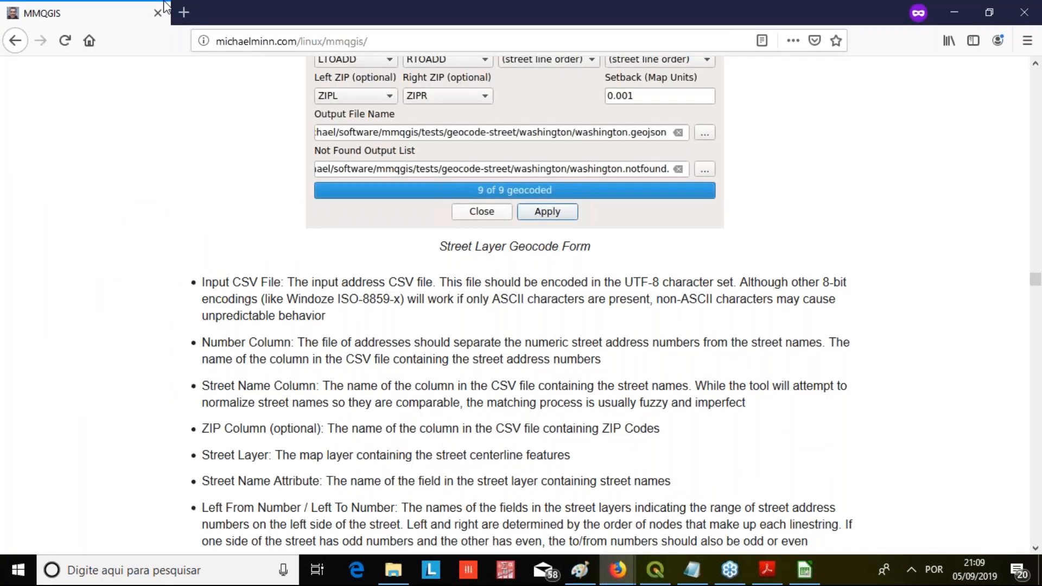
left_click(185, 10)
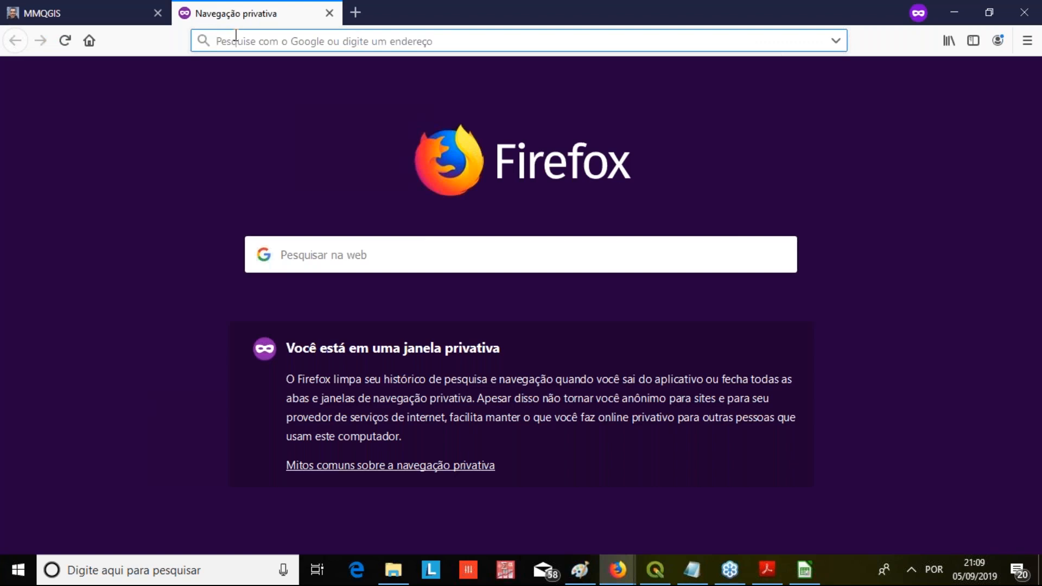
type("www.labgis.uerj.br")
key("Return")
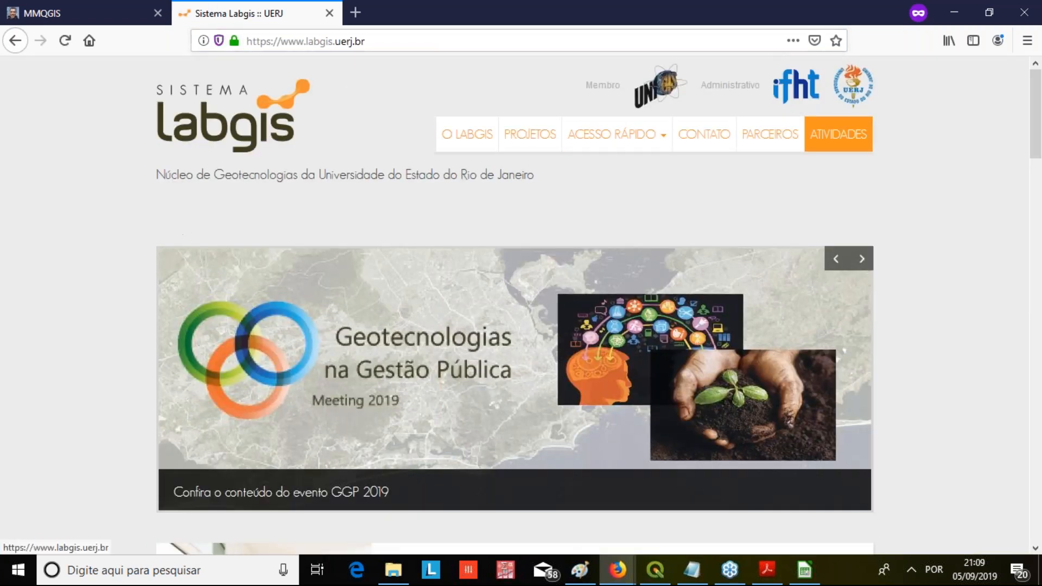
Open the Gestão Pública, Projetos and Pesquisa pages from the Labgis activities section in separate new tabs
scroll(171, 289, "down", 2)
scroll(171, 290, "down", 10)
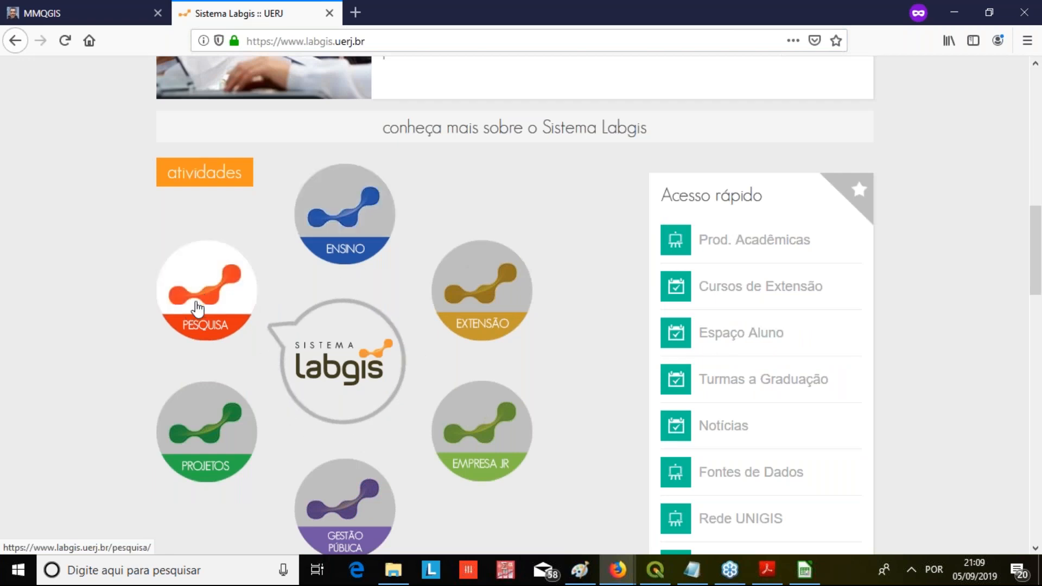
scroll(200, 450, "down", 1)
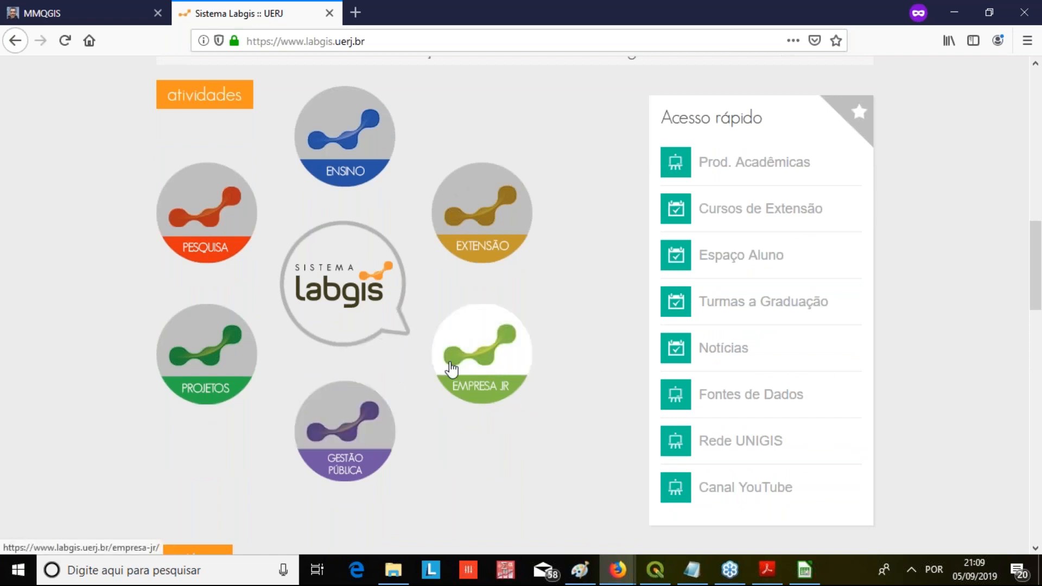
scroll(453, 372, "down", 1)
scroll(451, 367, "down", 1)
right_click(387, 289)
left_click(421, 299)
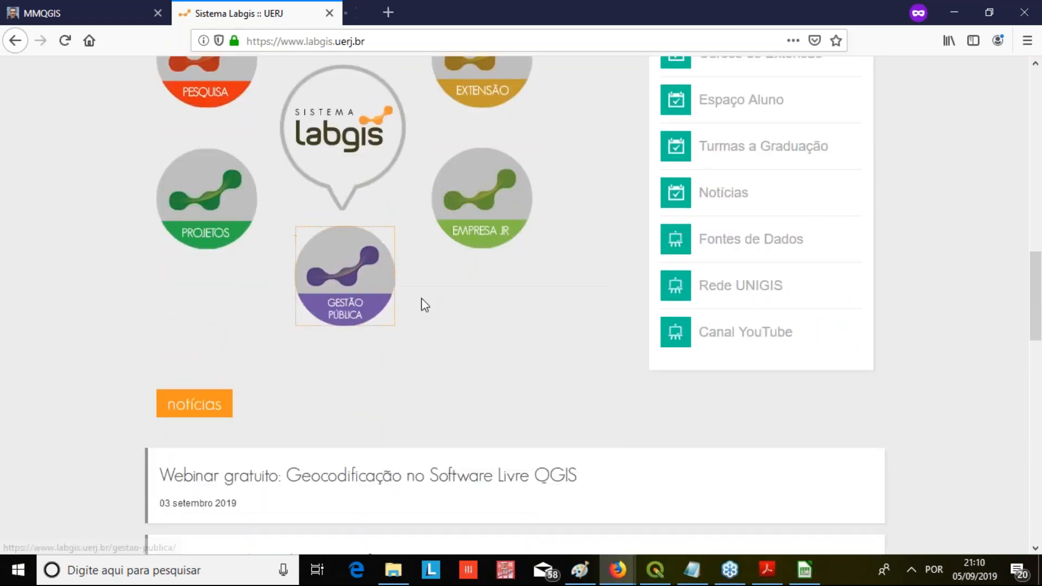
right_click(201, 222)
left_click(287, 233)
right_click(223, 81)
left_click(303, 89)
Open the Empresa Jr. and Extensão pages from the activities section in separate new tabs
right_click(476, 212)
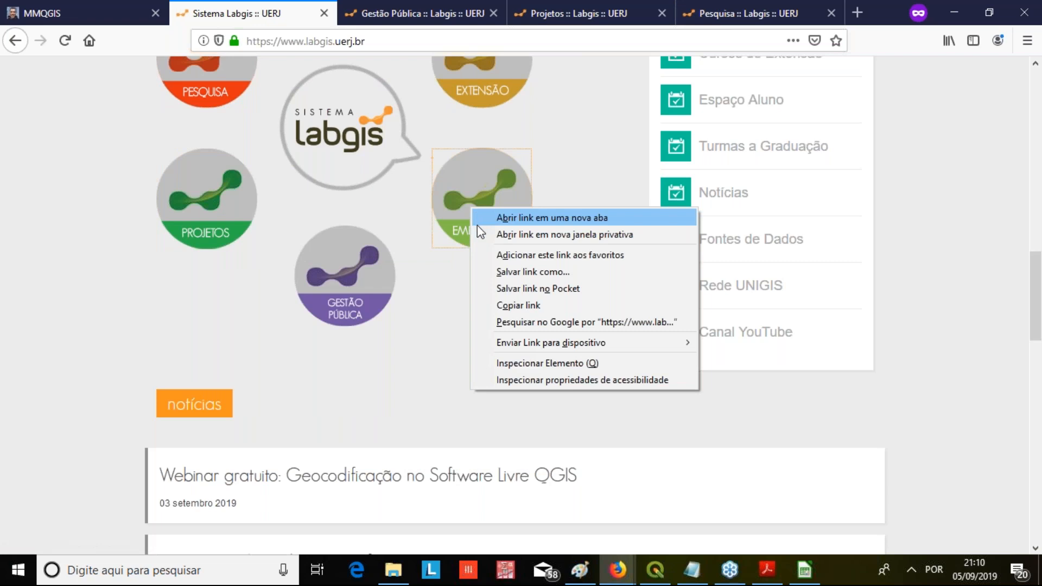
left_click(477, 224)
scroll(480, 179, "up", 2)
right_click(480, 167)
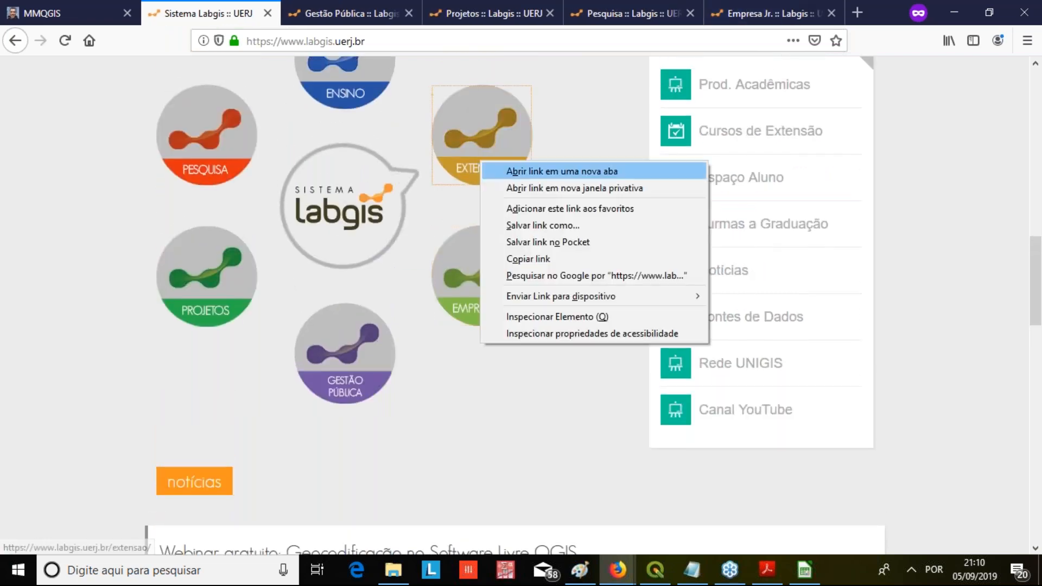
left_click(505, 168)
Look over the Gestão Pública page and open the GGP 2019 event content from its banner
left_click(326, 5)
scroll(335, 240, "down", 8)
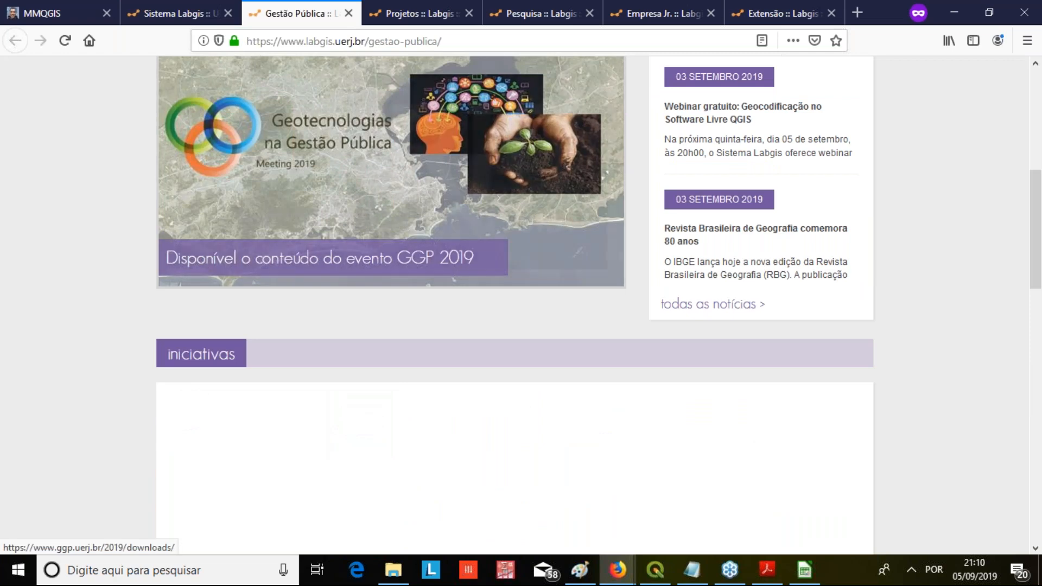
scroll(363, 211, "down", 2)
scroll(363, 212, "up", 3)
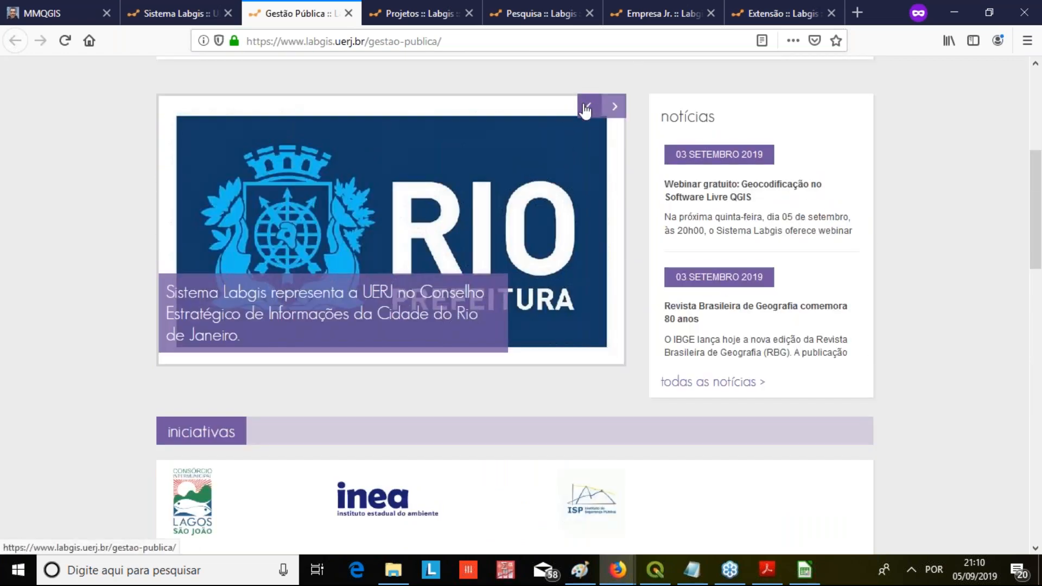
left_click(544, 140)
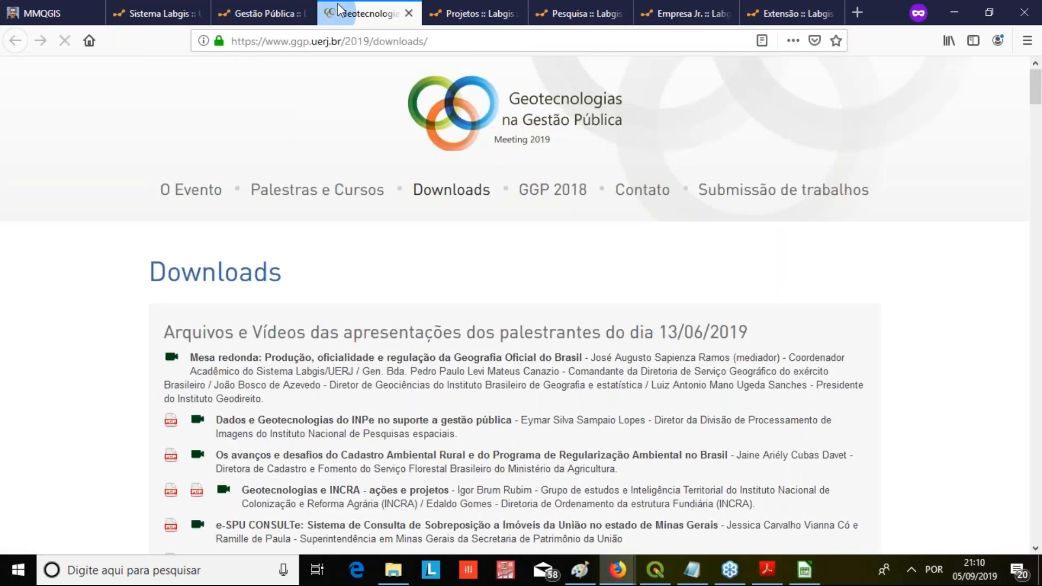
Look through the GGP 2019 presentations and posters on the Downloads page, and close the Downloads and Gestão Pública tabs
scroll(390, 274, "down", 4)
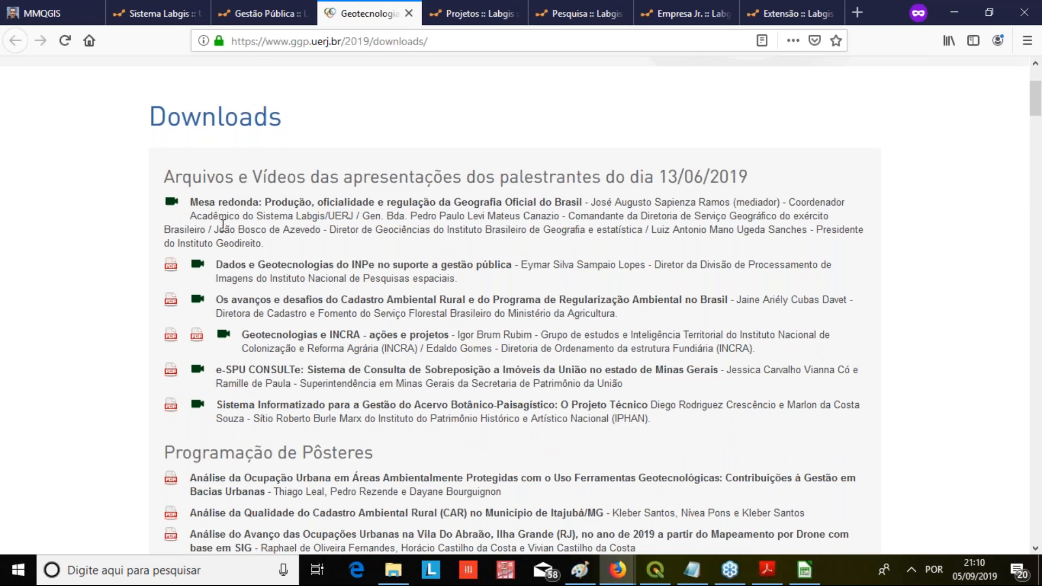
left_click_drag(264, 242, 202, 217)
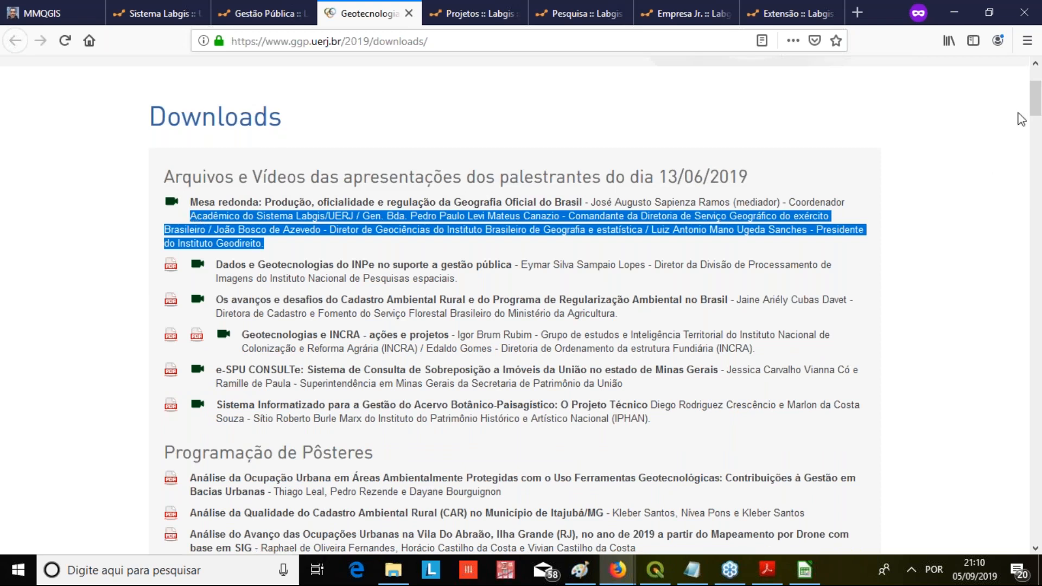
left_click(1030, 50)
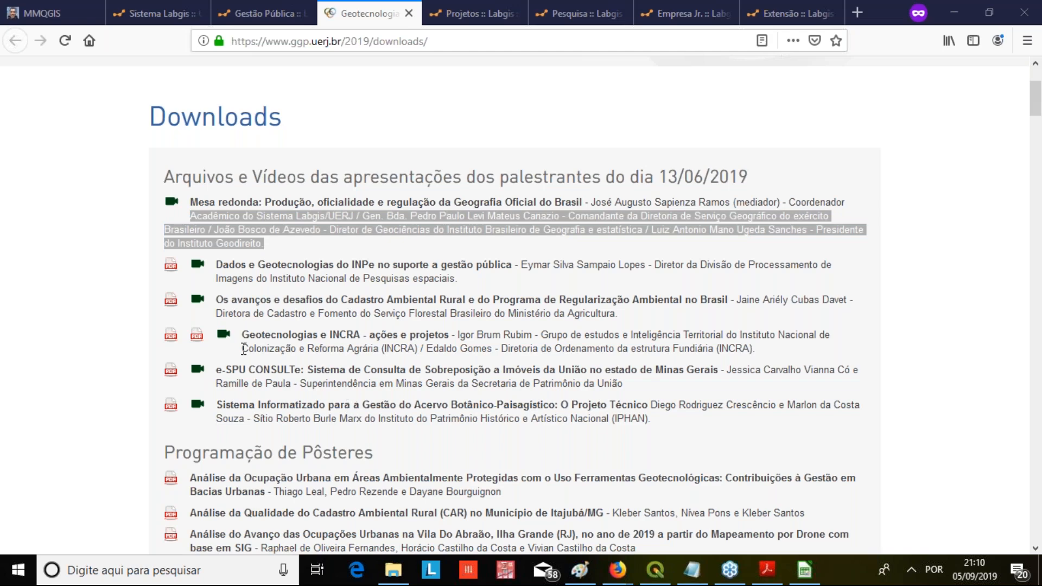
left_click(98, 251)
scroll(135, 258, "down", 4)
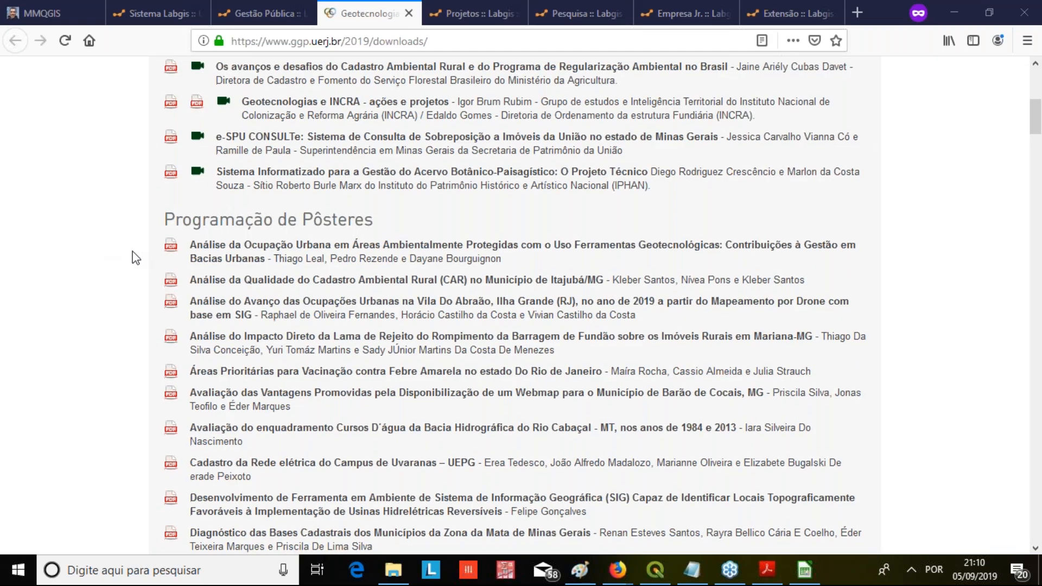
scroll(291, 230, "down", 3)
scroll(293, 230, "down", 3)
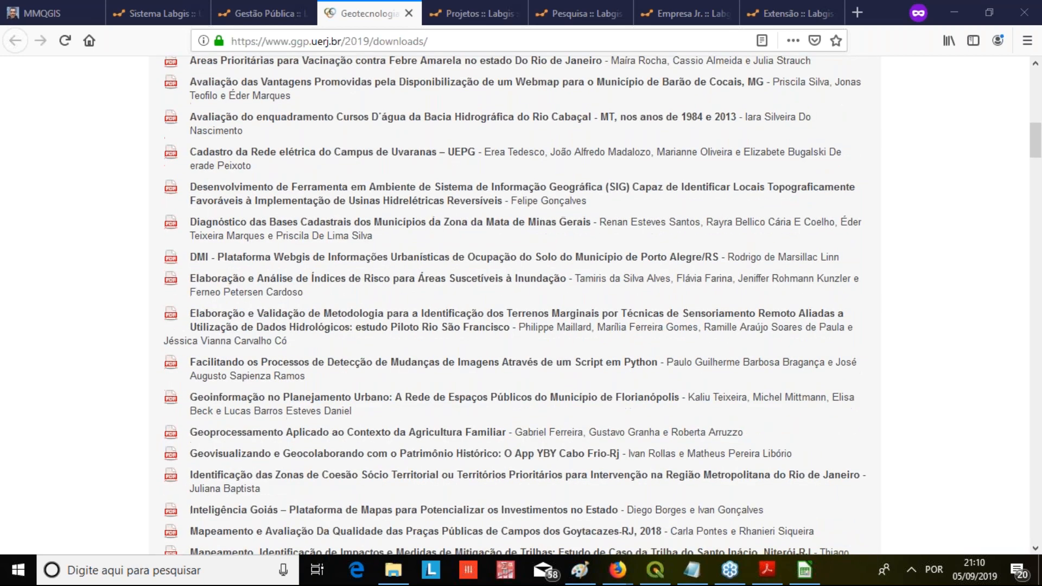
scroll(322, 380, "down", 2)
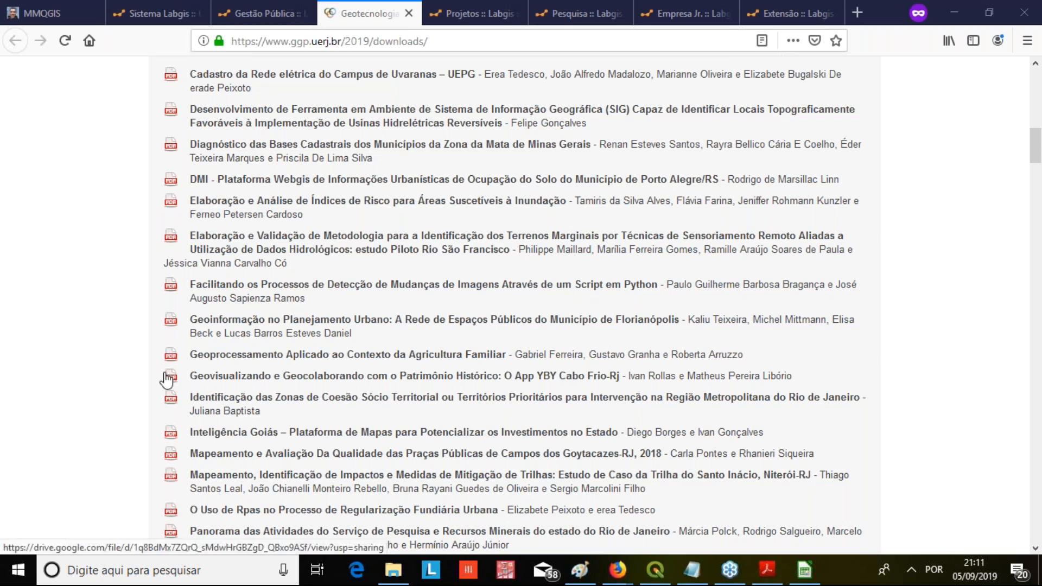
scroll(304, 407, "down", 5)
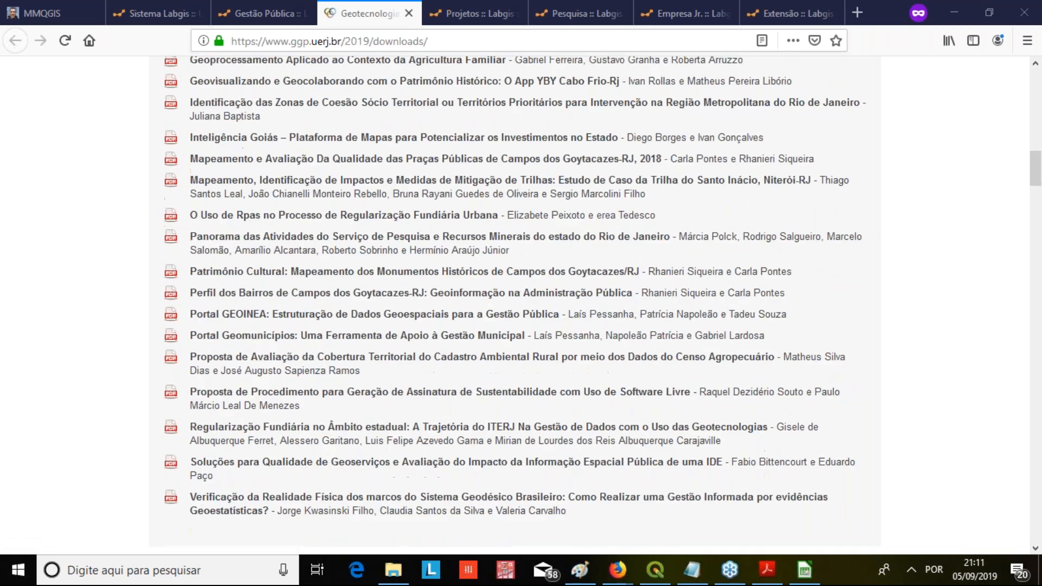
scroll(203, 338, "up", 8)
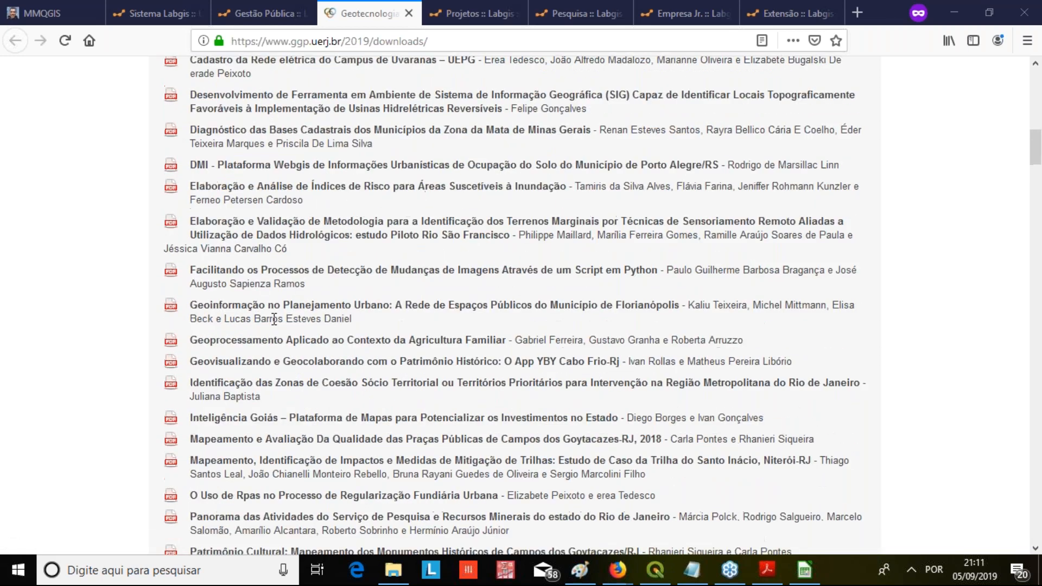
left_click(409, 13)
left_click(303, 13)
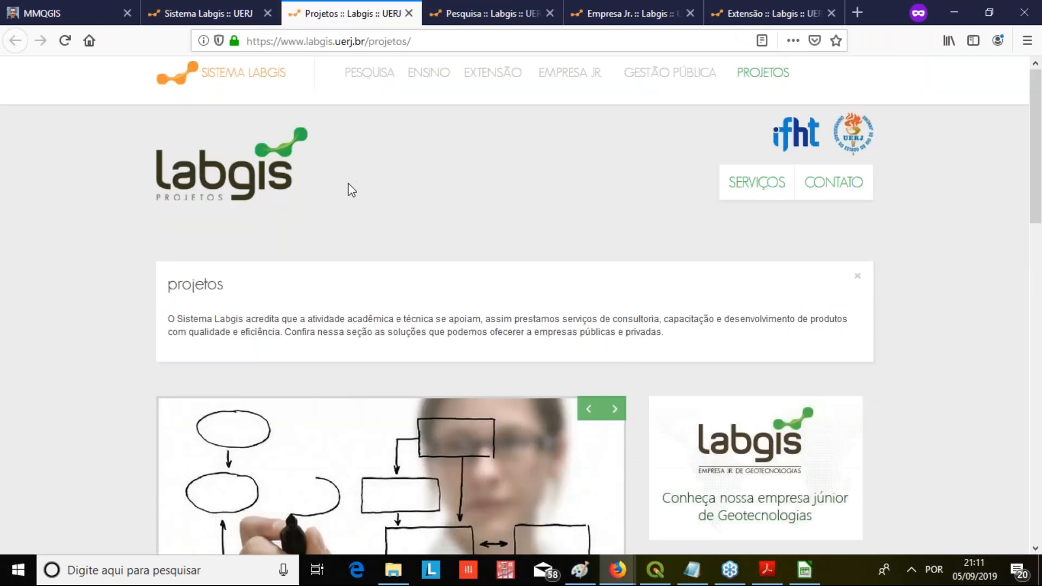
Look over the services section of the Projetos page and open the Análise Geo service
scroll(350, 195, "down", 5)
scroll(374, 256, "down", 6)
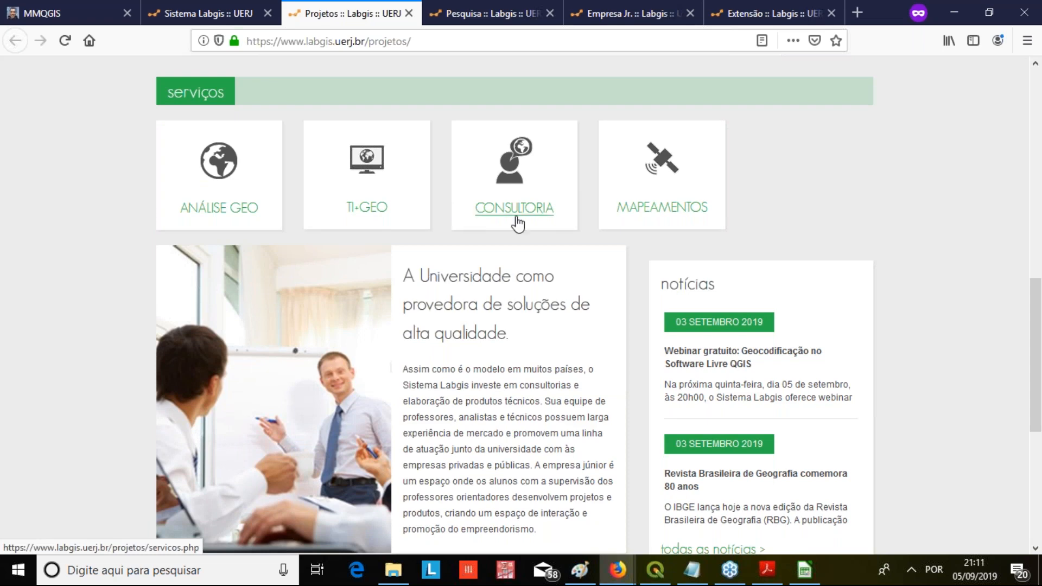
scroll(579, 261, "down", 4)
scroll(577, 258, "up", 4)
left_click(219, 209)
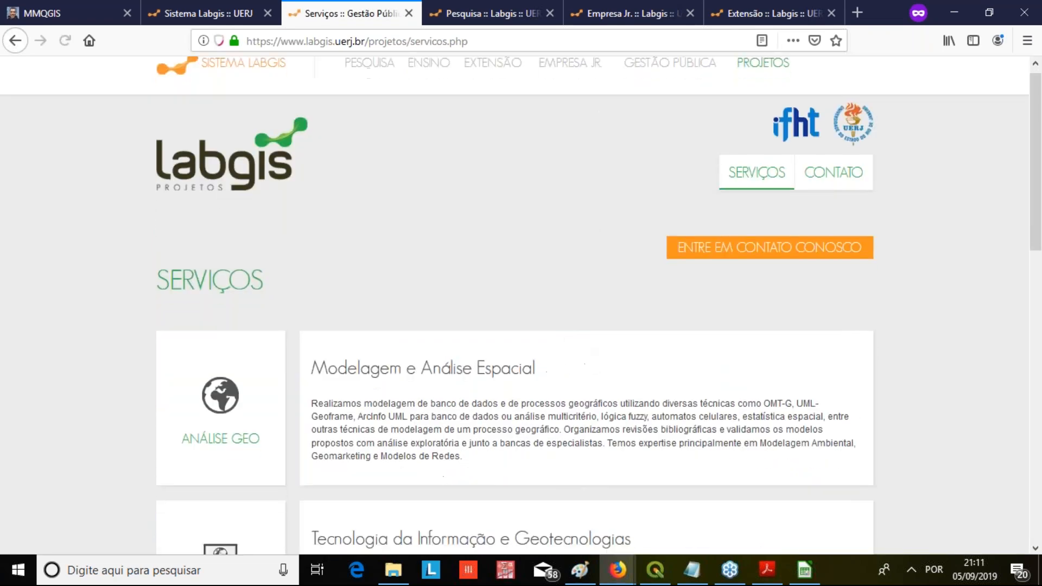
Look through the service descriptions on the Serviços page and close its tab
scroll(587, 355, "down", 3)
scroll(587, 355, "down", 9)
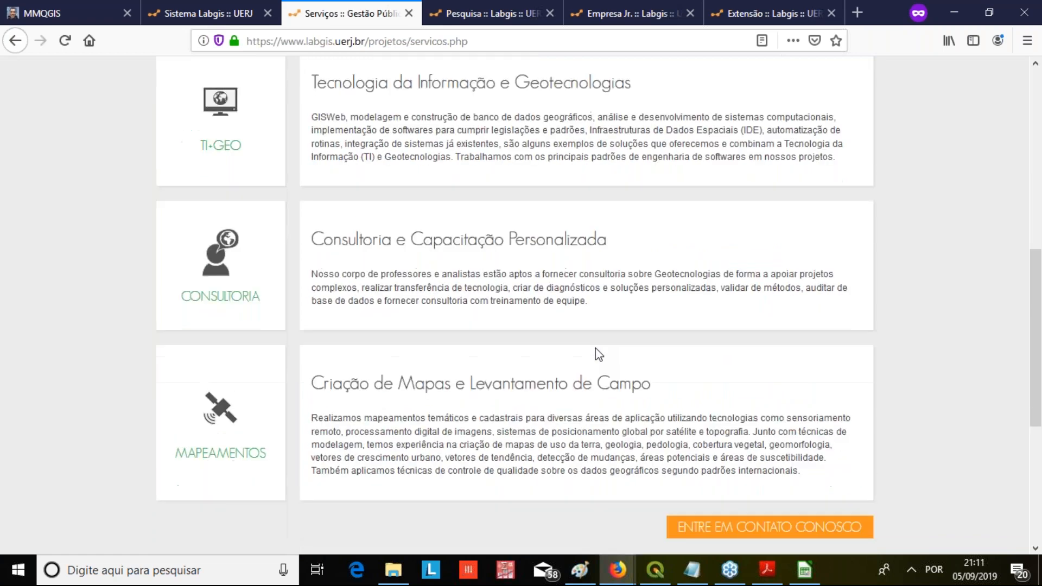
scroll(468, 224, "up", 12)
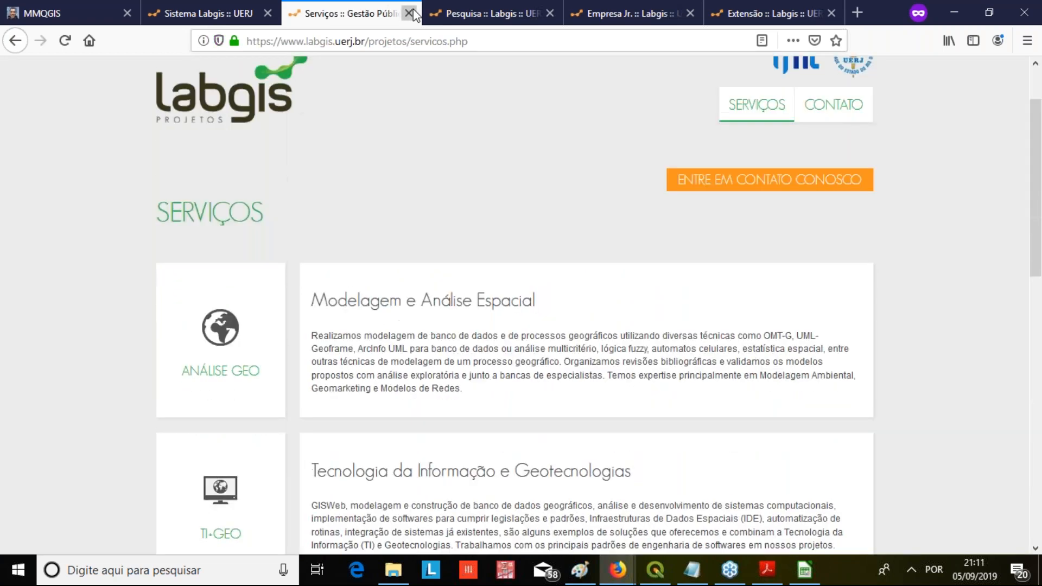
left_click(409, 13)
View the Software and Bases Geográficas sections of the academic productions on the Pesquisa page, following the Em breve link
scroll(471, 247, "down", 9)
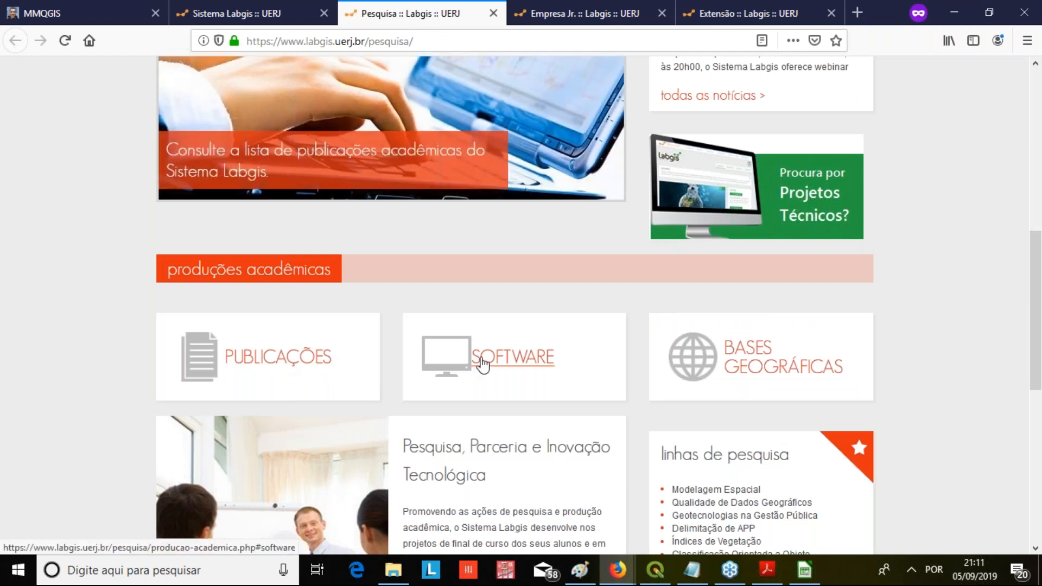
left_click(483, 363)
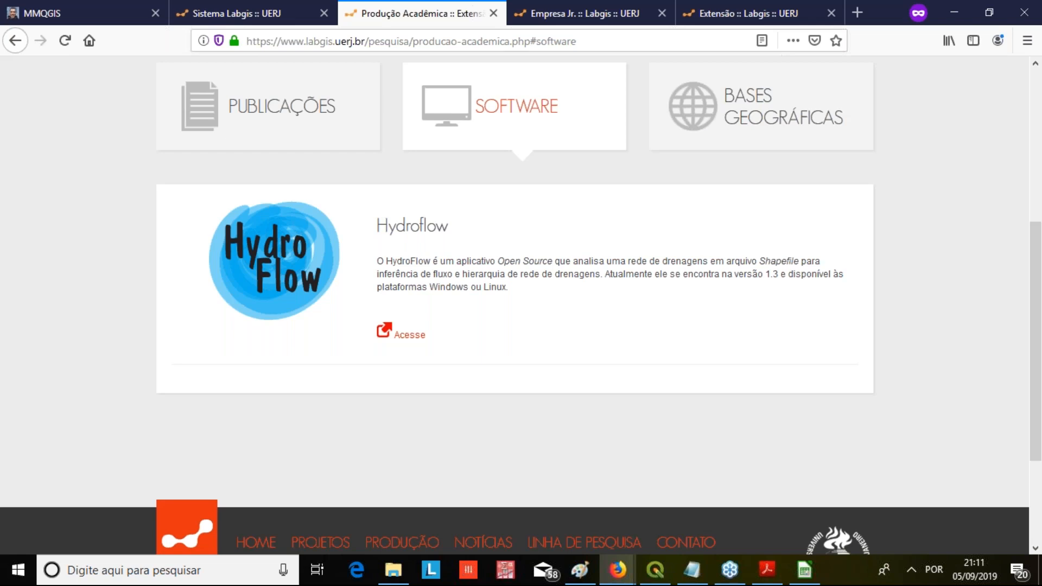
left_click(741, 125)
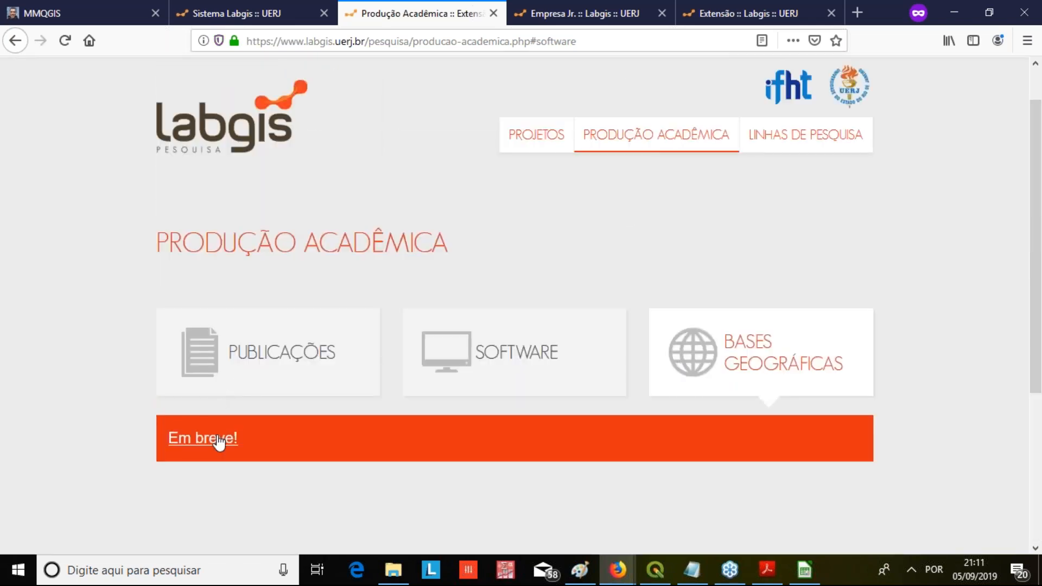
left_click(194, 440)
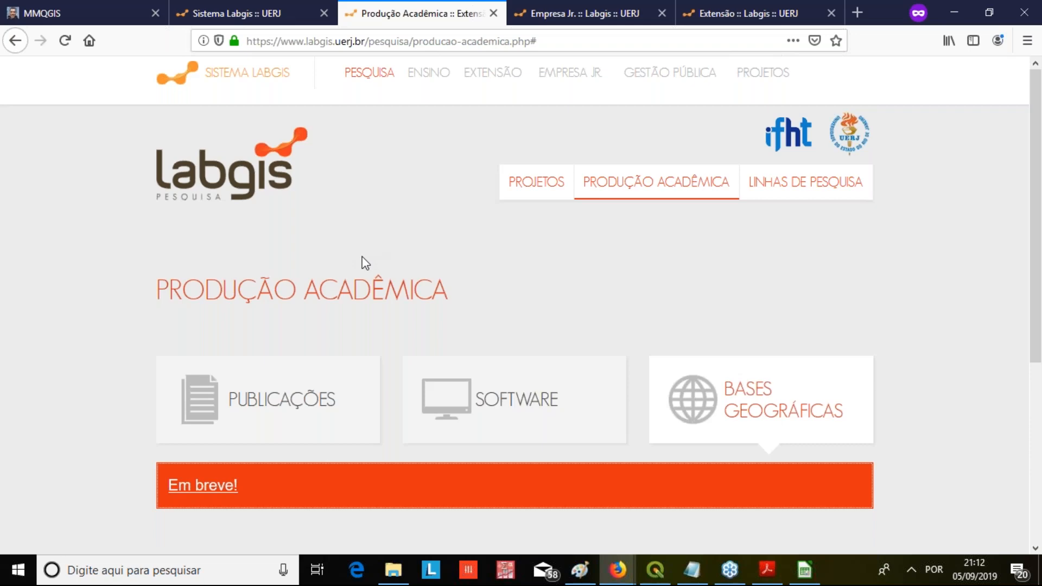
Show the Publicações section of Produção Acadêmica and look through the list of publications
left_click(298, 404)
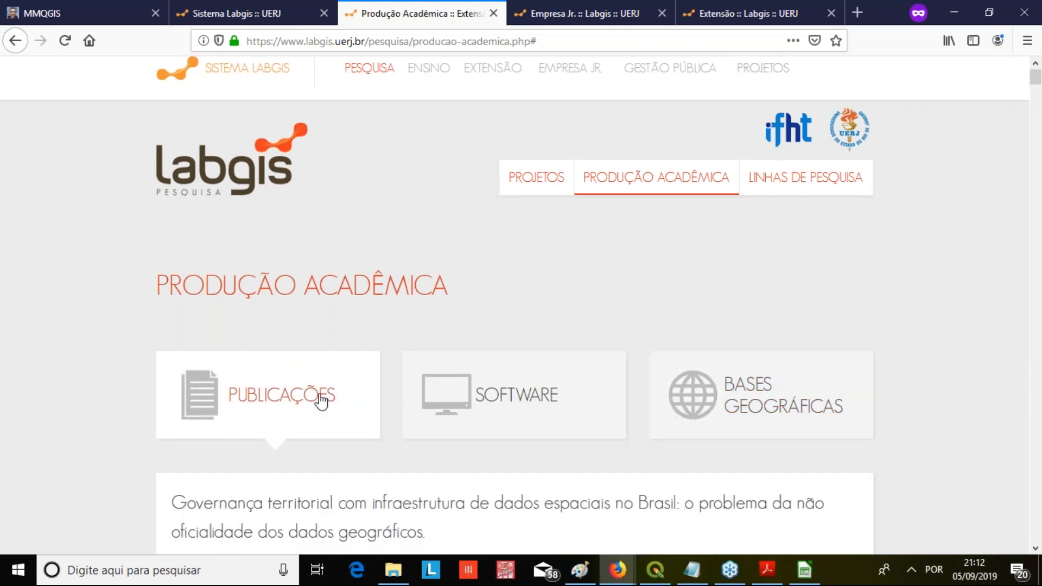
scroll(163, 358, "down", 4)
scroll(130, 359, "down", 4)
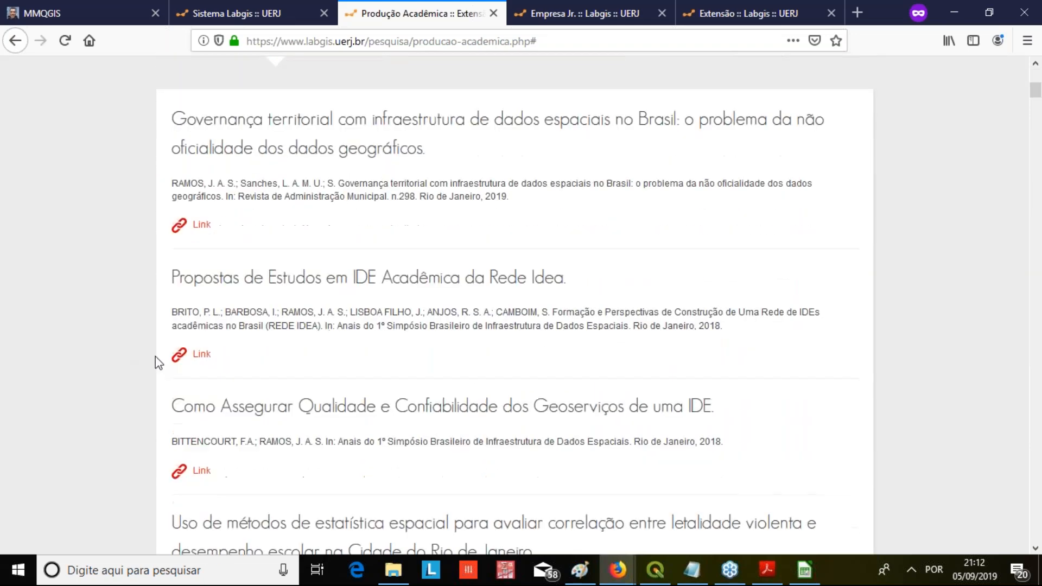
scroll(83, 364, "down", 9)
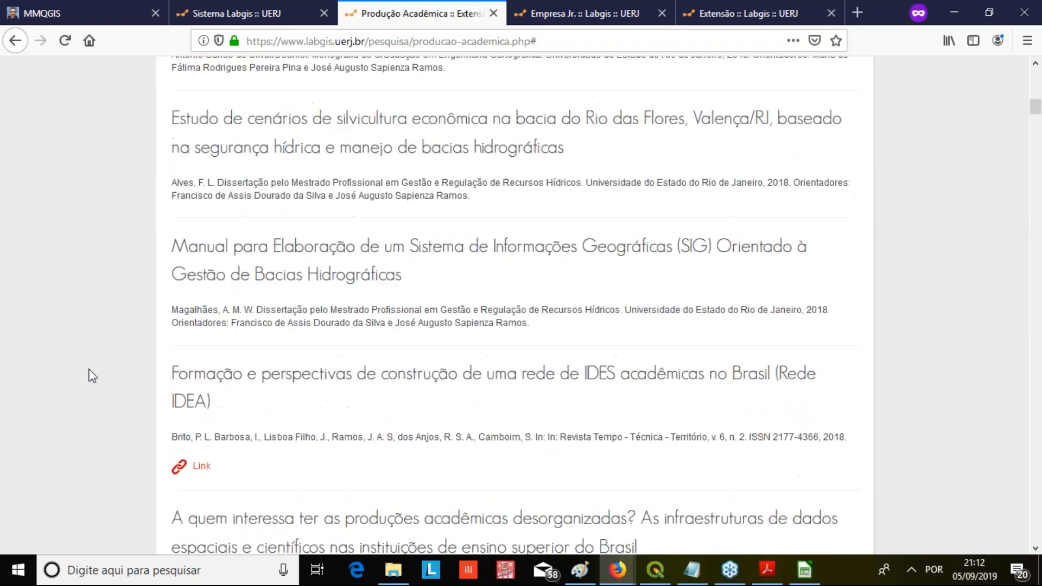
scroll(110, 373, "up", 15)
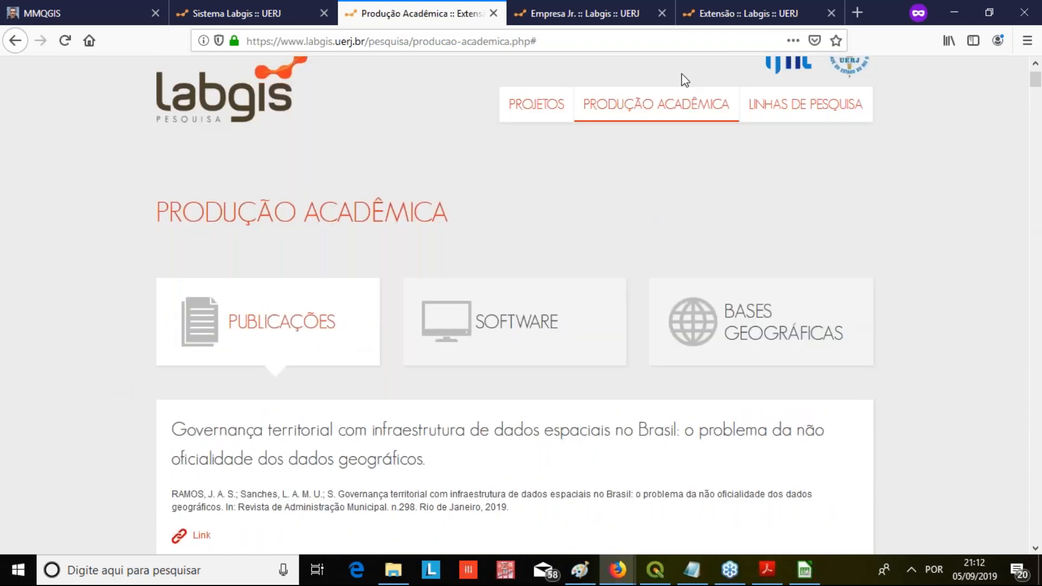
Open the Linhas de Pesquisa page, look through the research lines from Modelagem Espacial to Geotecnologias e Conservação Ambiental, and close the Pesquisa tab
left_click(756, 110)
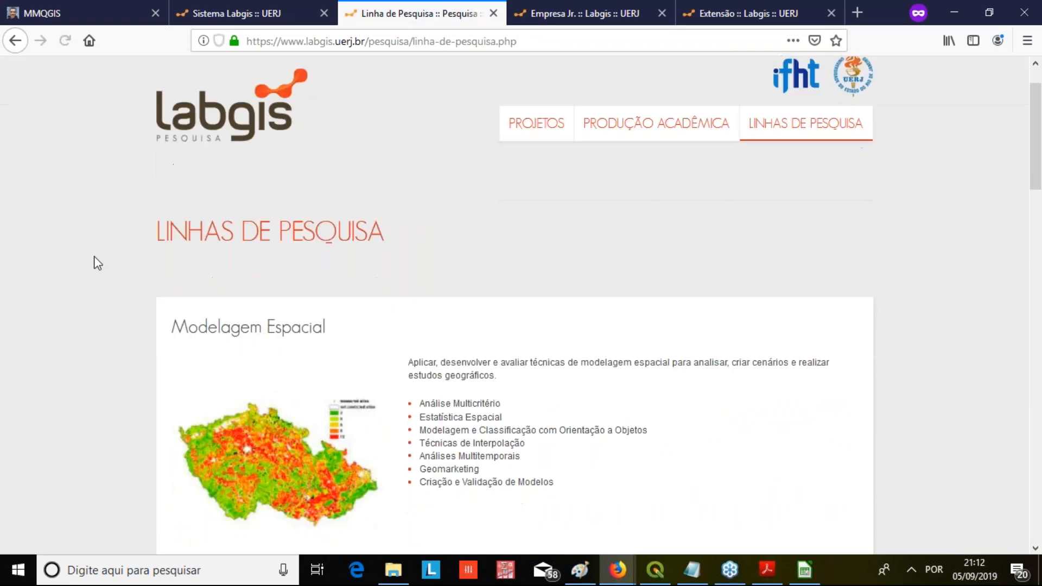
scroll(95, 259, "down", 3)
scroll(95, 255, "down", 3)
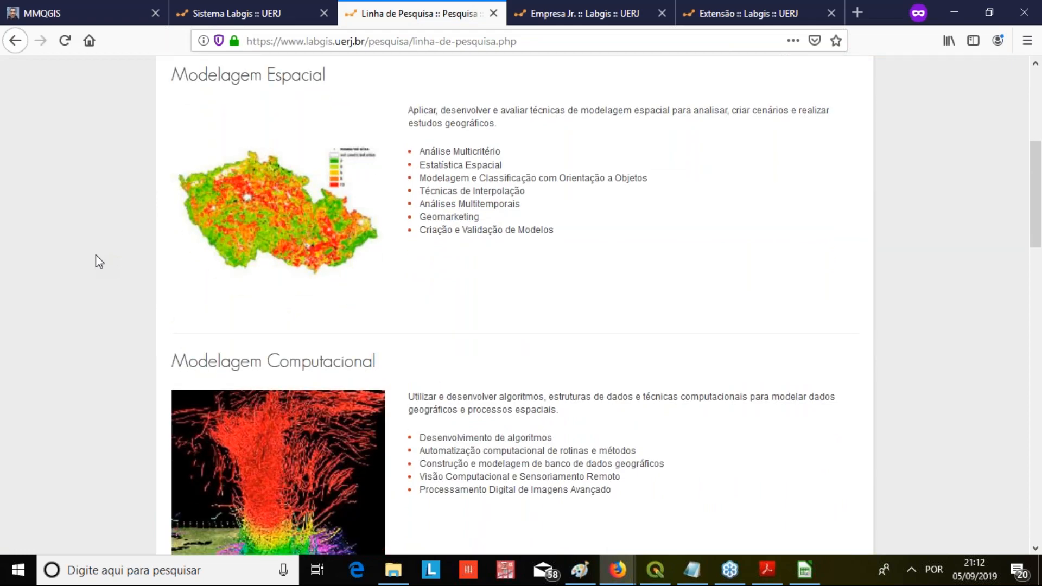
scroll(96, 255, "down", 3)
scroll(96, 261, "down", 9)
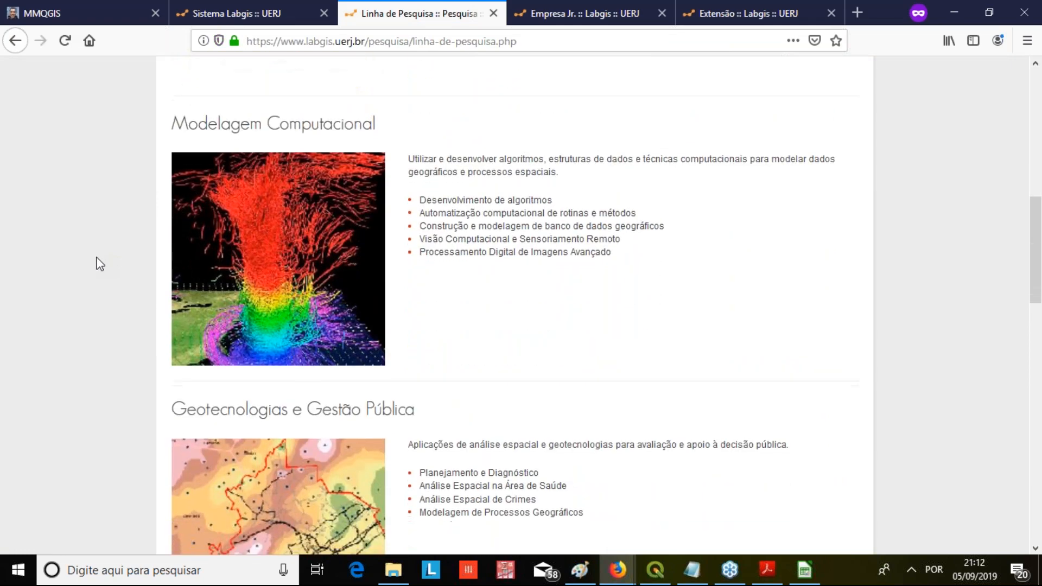
scroll(81, 269, "up", 3)
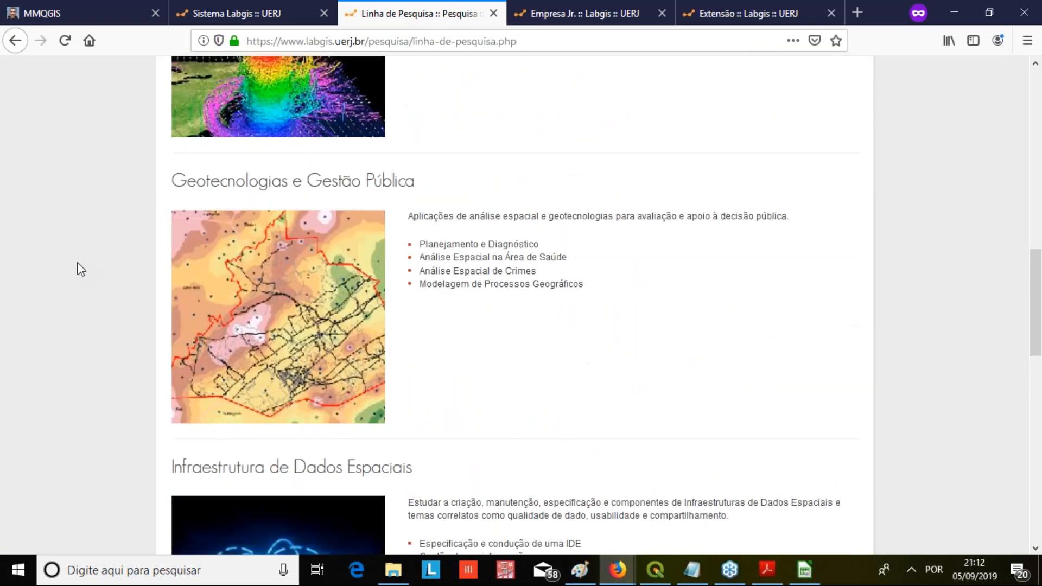
scroll(78, 266, "down", 7)
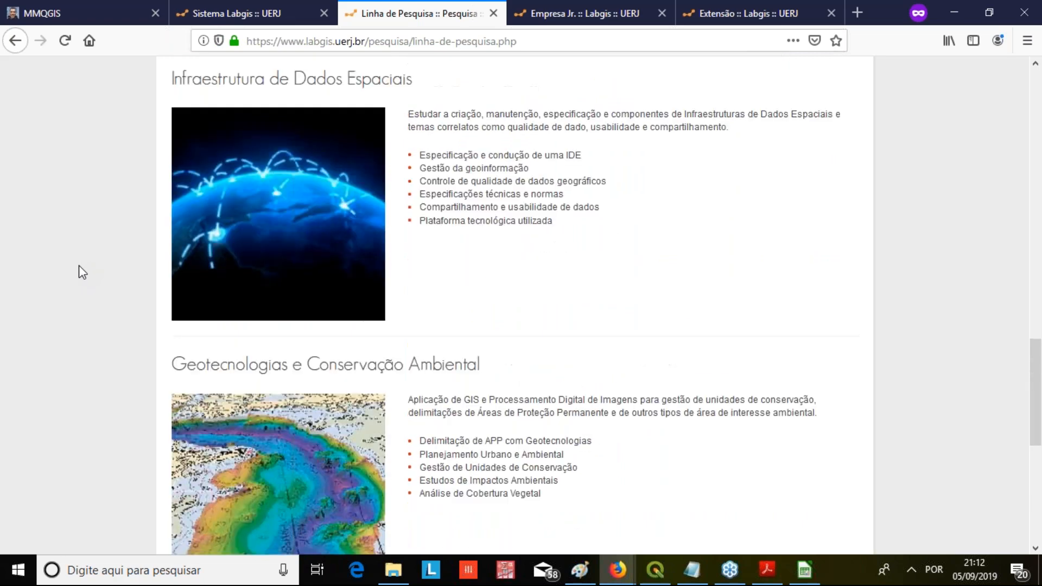
scroll(82, 268, "down", 6)
scroll(86, 267, "up", 3)
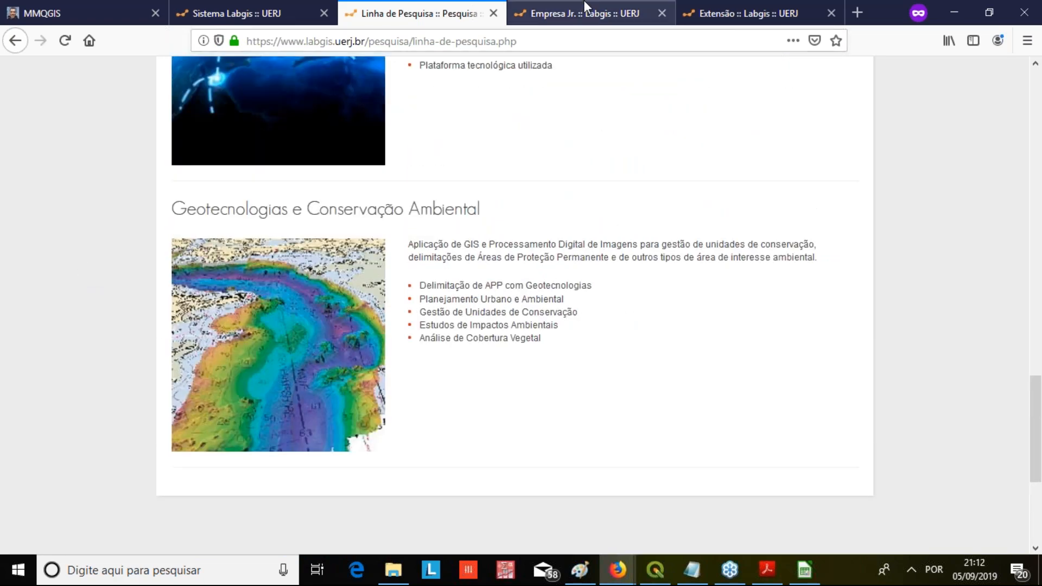
left_click(494, 13)
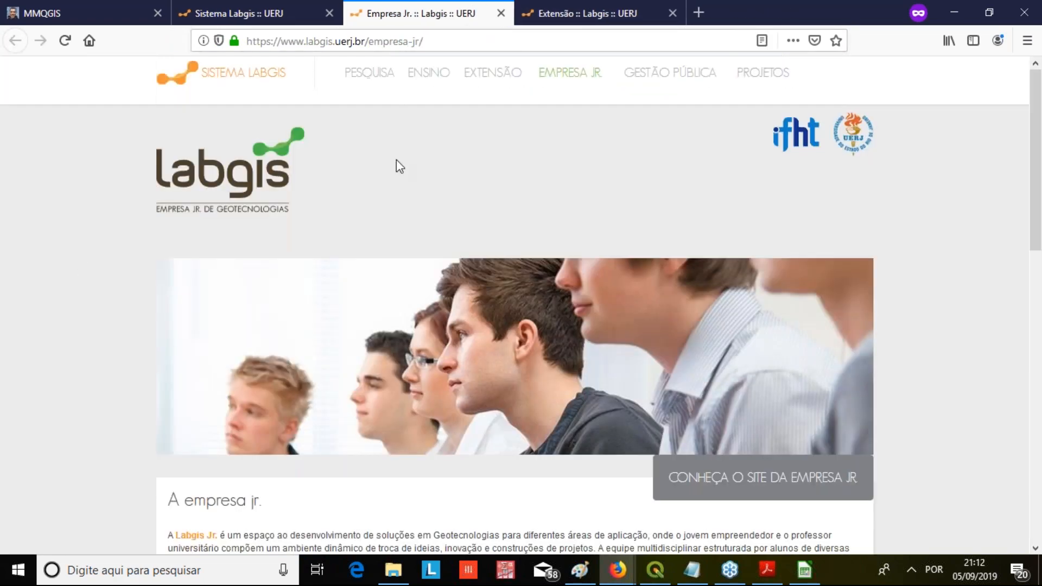
Look over the description and services on the Empresa Jr. page and open the Labgis Jr. website from the text link
scroll(355, 272, "down", 4)
scroll(355, 274, "down", 4)
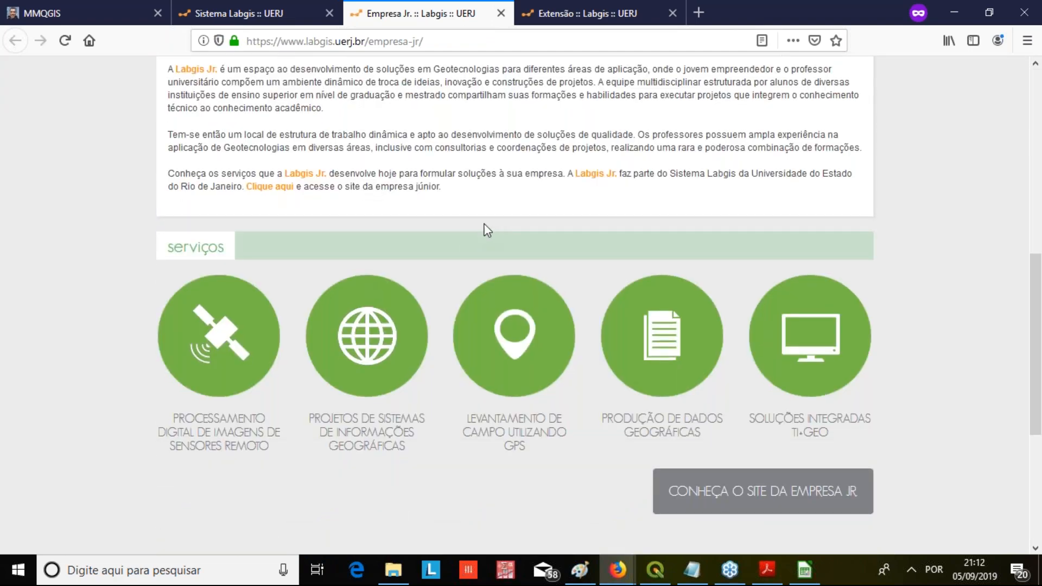
scroll(549, 209, "down", 3)
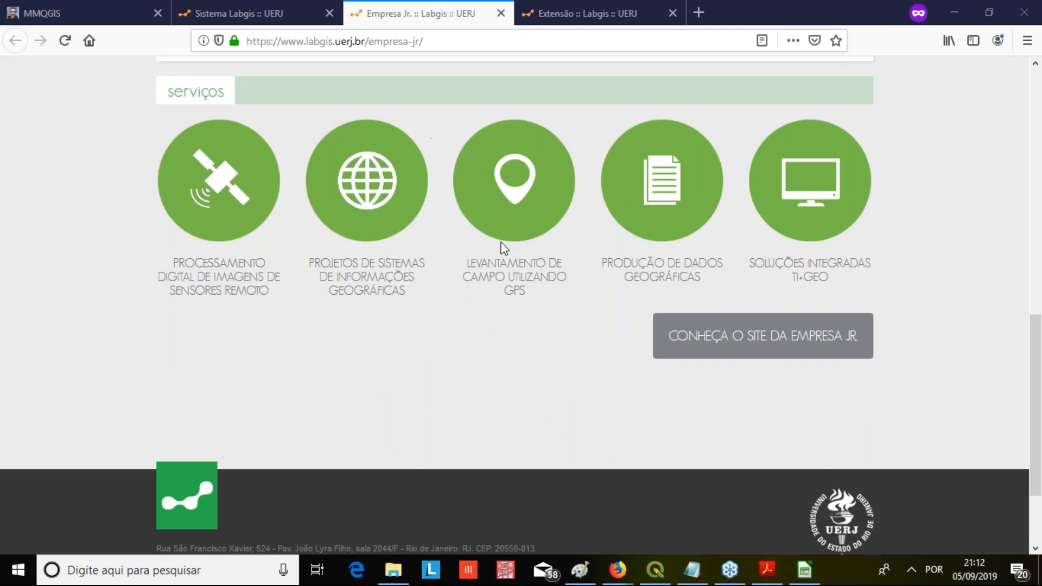
scroll(494, 230, "up", 4)
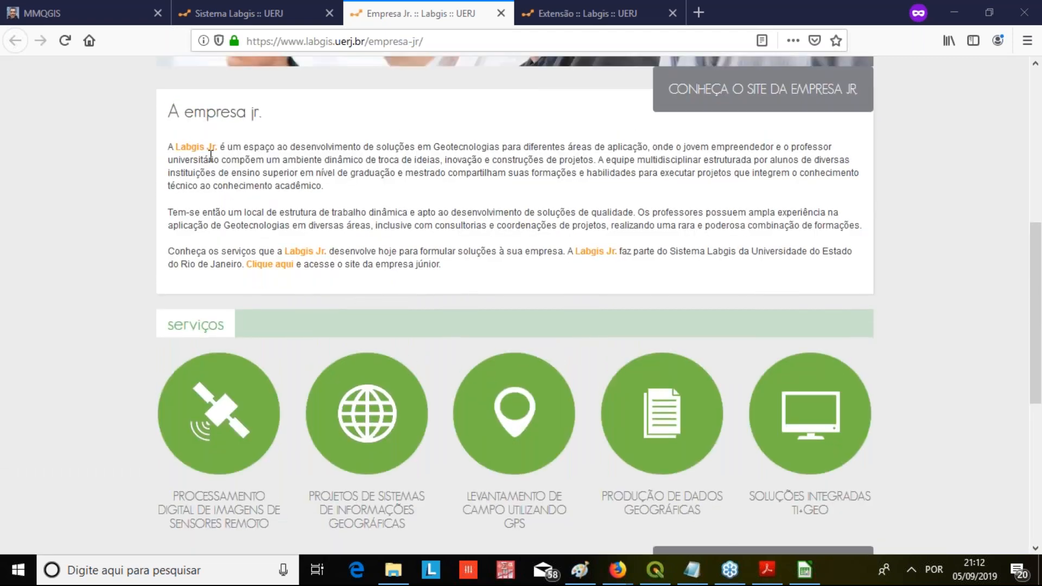
left_click(209, 147)
Look through the services, news and contact sections of the Labgis Jr. website and close its tab
scroll(486, 202, "down", 12)
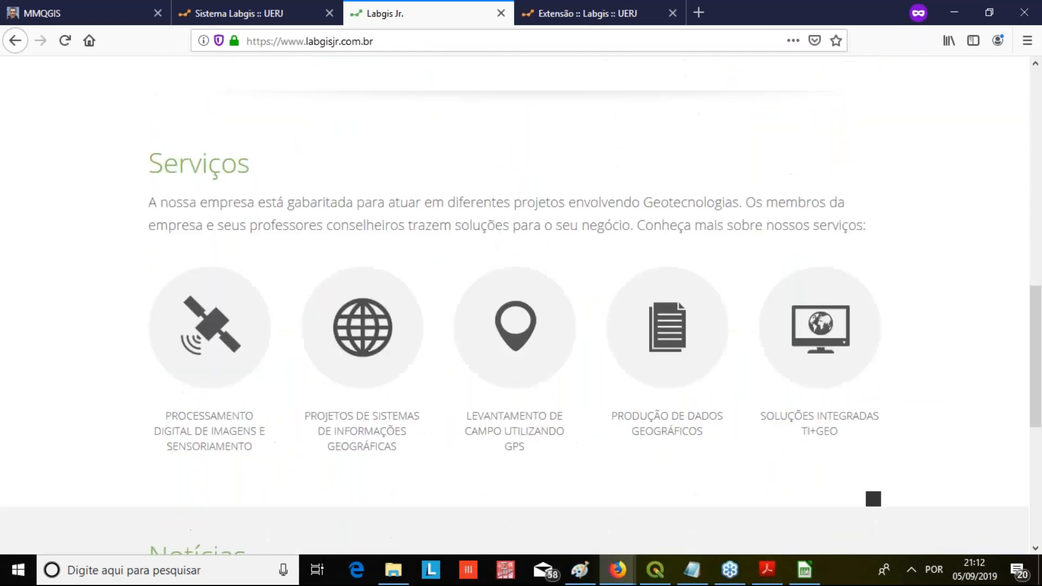
scroll(521, 304, "down", 4)
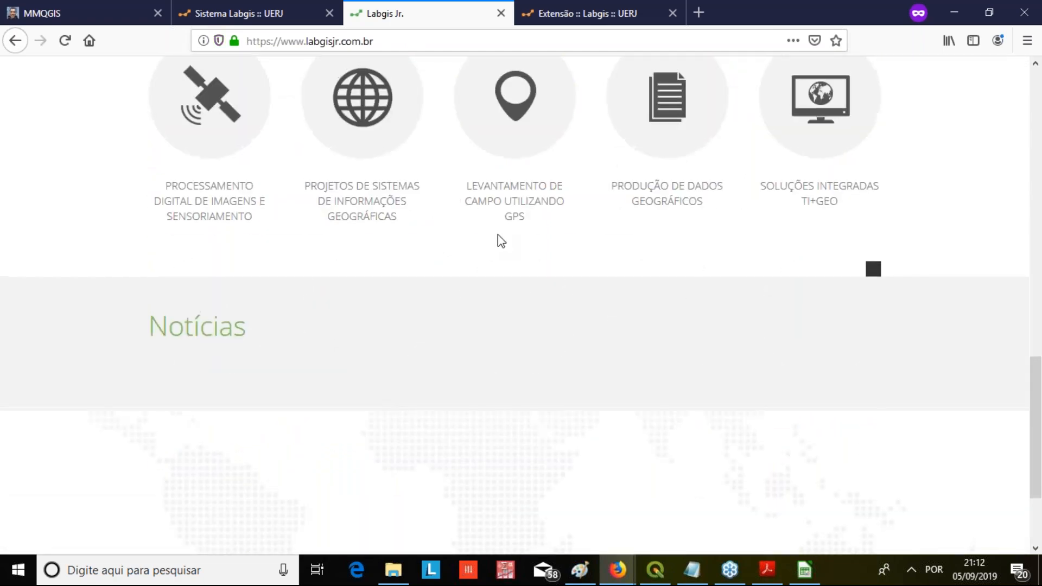
scroll(488, 234, "up", 7)
scroll(466, 235, "down", 3)
scroll(521, 211, "down", 6)
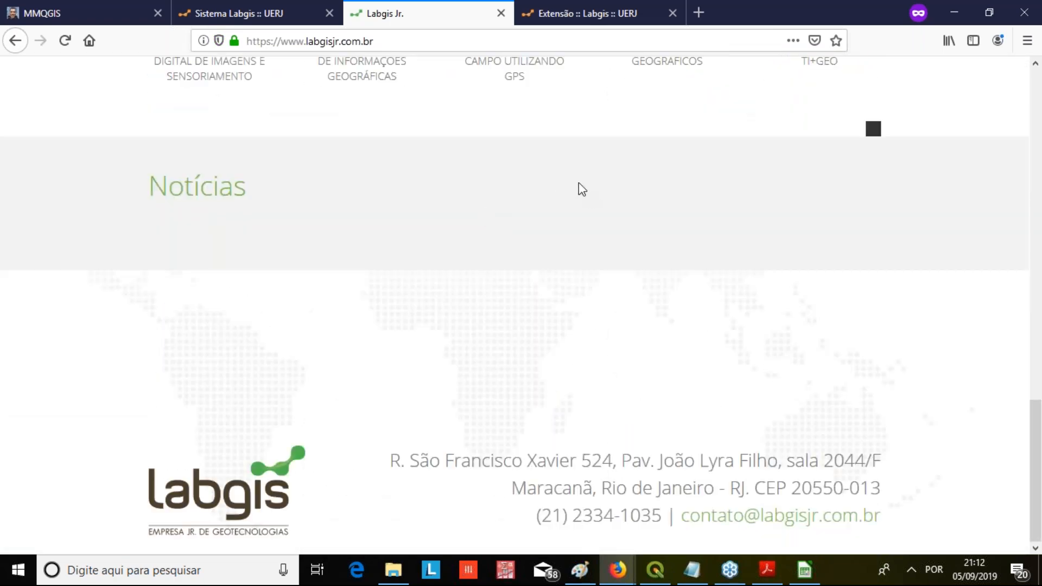
scroll(551, 109, "up", 8)
left_click(501, 13)
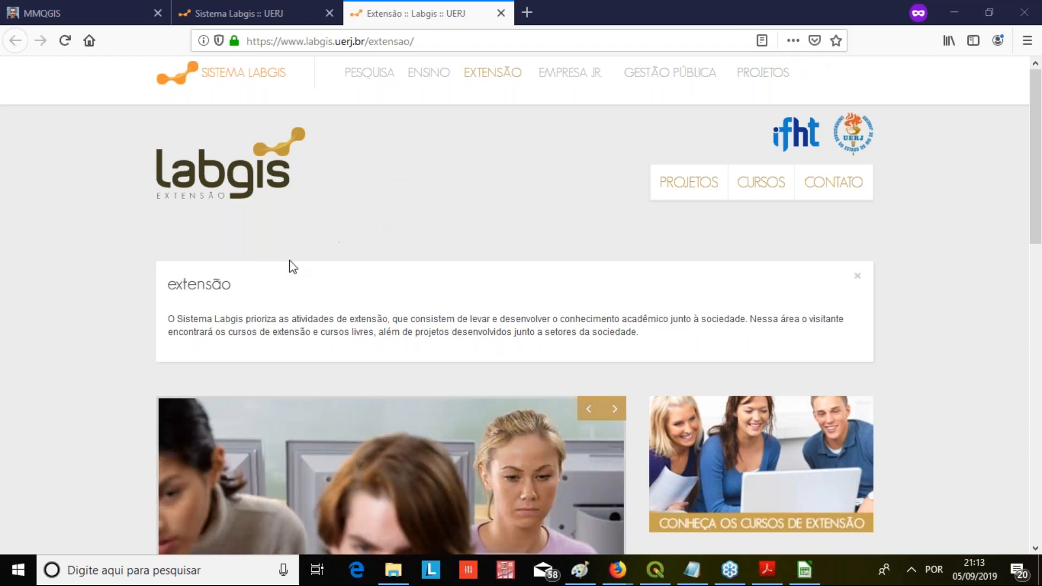
Look over the Extensão page and open the extension courses presentation from the Conheça os Cursos de Extensão banner
scroll(567, 184, "down", 3)
scroll(621, 277, "down", 4)
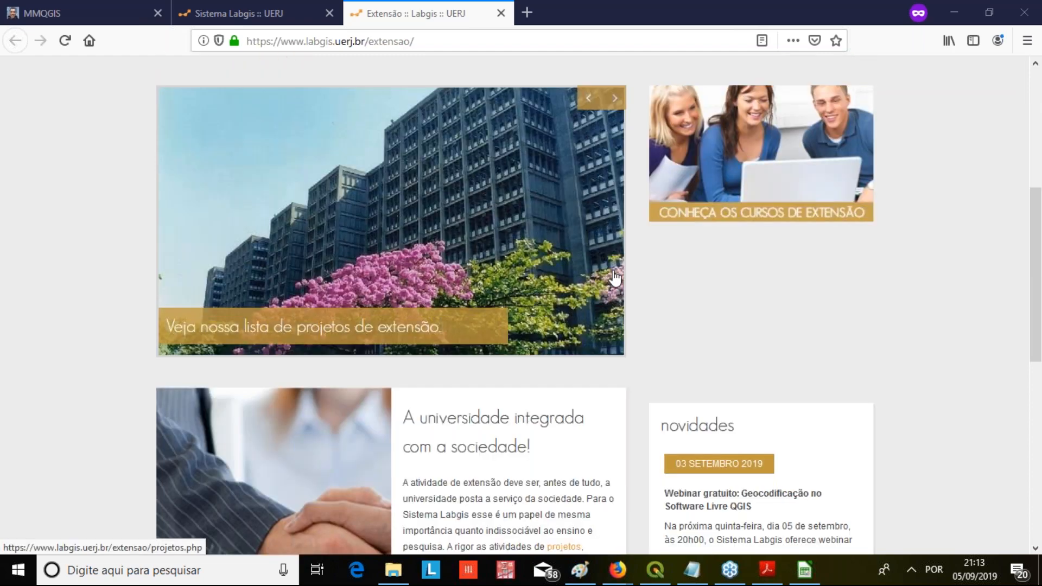
scroll(623, 274, "down", 5)
scroll(629, 244, "up", 5)
scroll(646, 238, "up", 5)
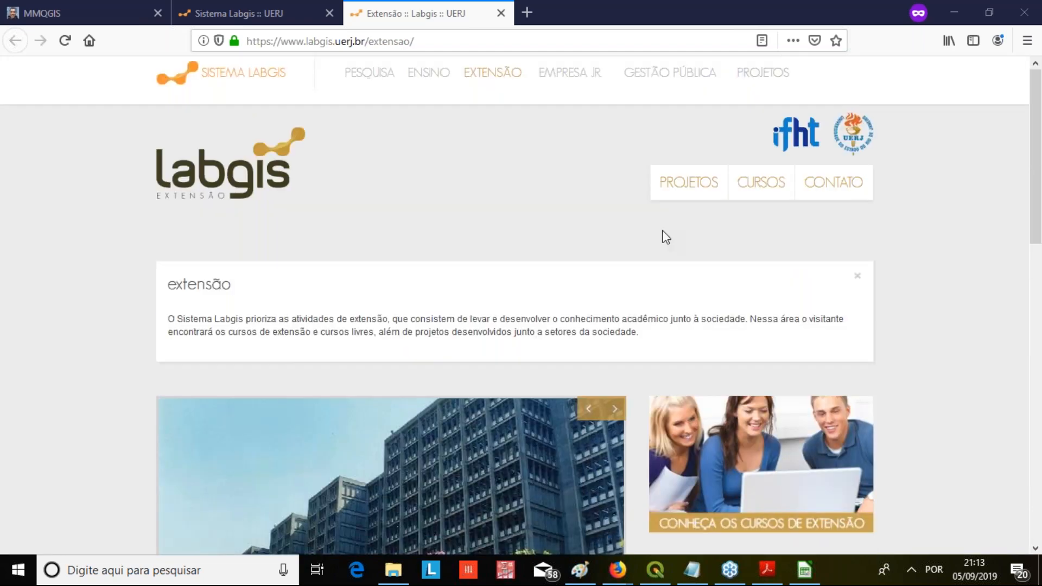
scroll(706, 255, "down", 4)
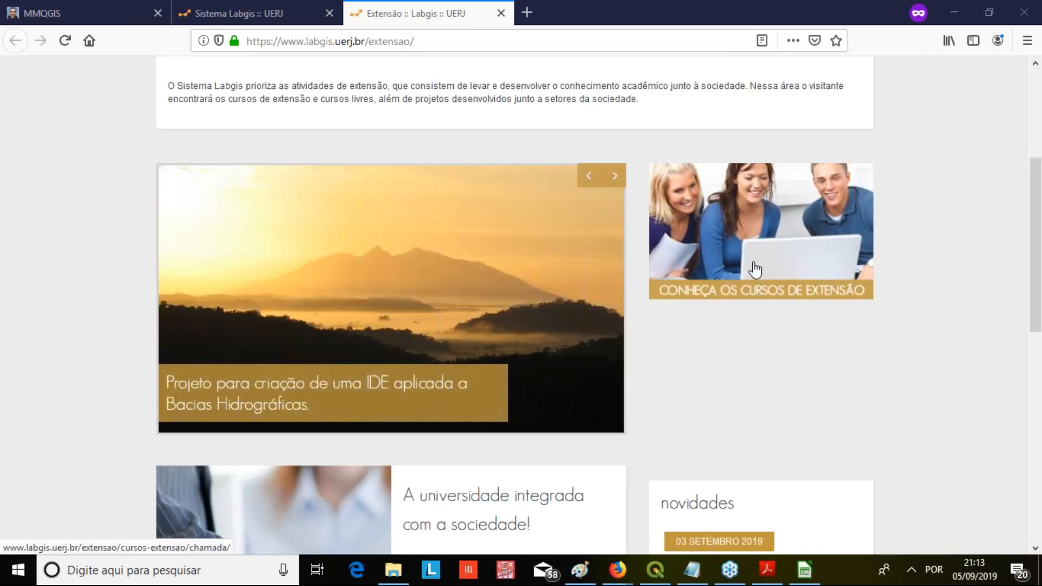
left_click(754, 268)
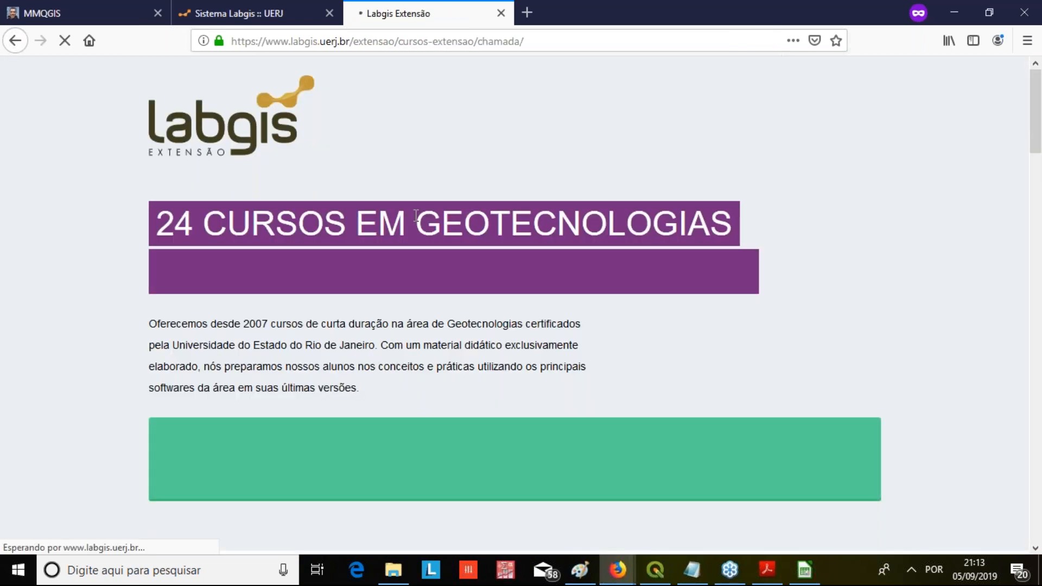
Look over the course figures and highlights on the extension presentation page and open the extension courses site
scroll(429, 190, "down", 5)
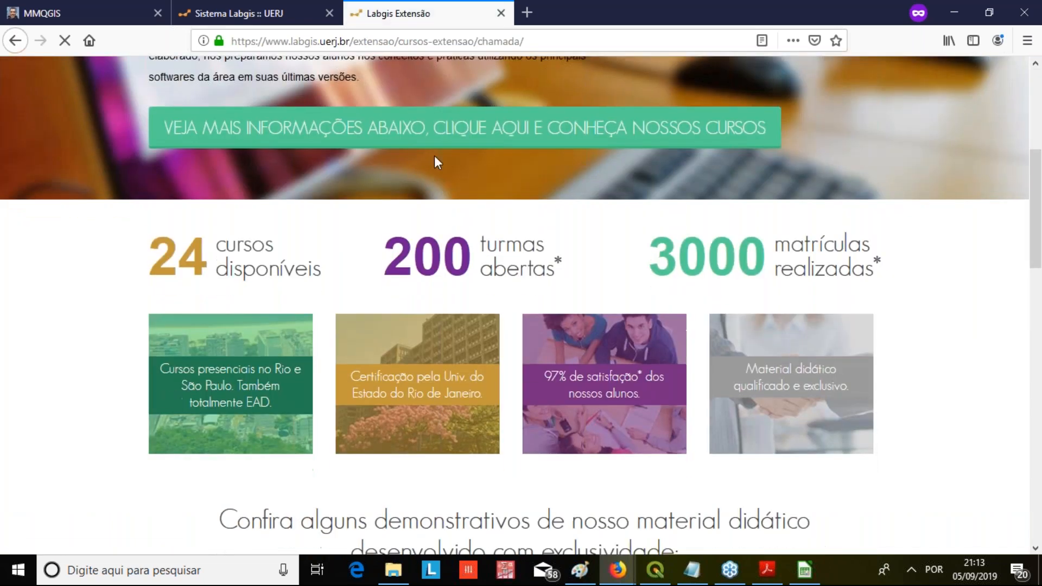
scroll(445, 196, "down", 8)
scroll(447, 190, "up", 8)
left_click(456, 144)
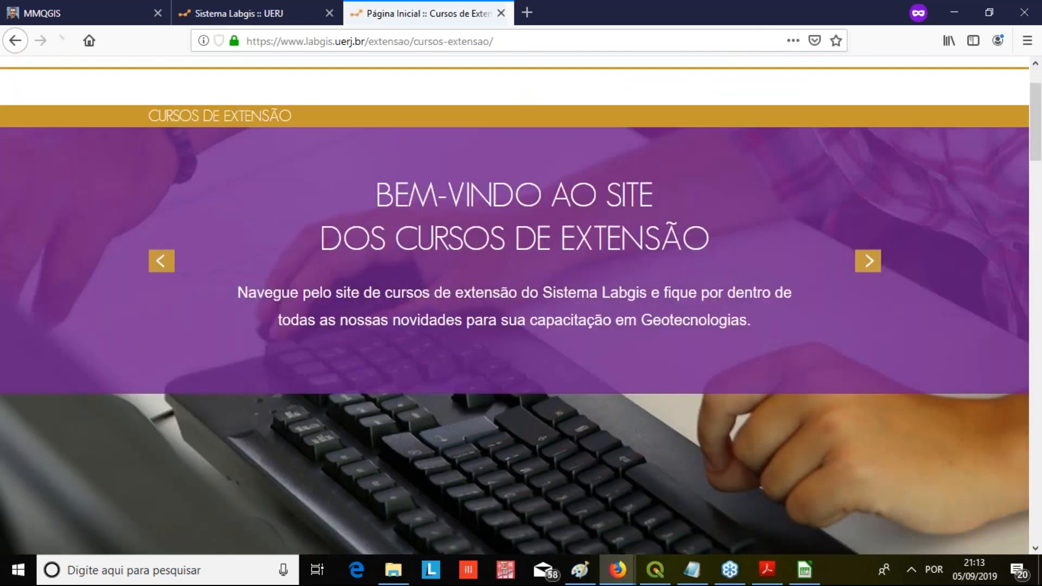
Examine the Próximos Cursos calendar for September 2019 and the list of scheduled courses below it
scroll(488, 228, "down", 10)
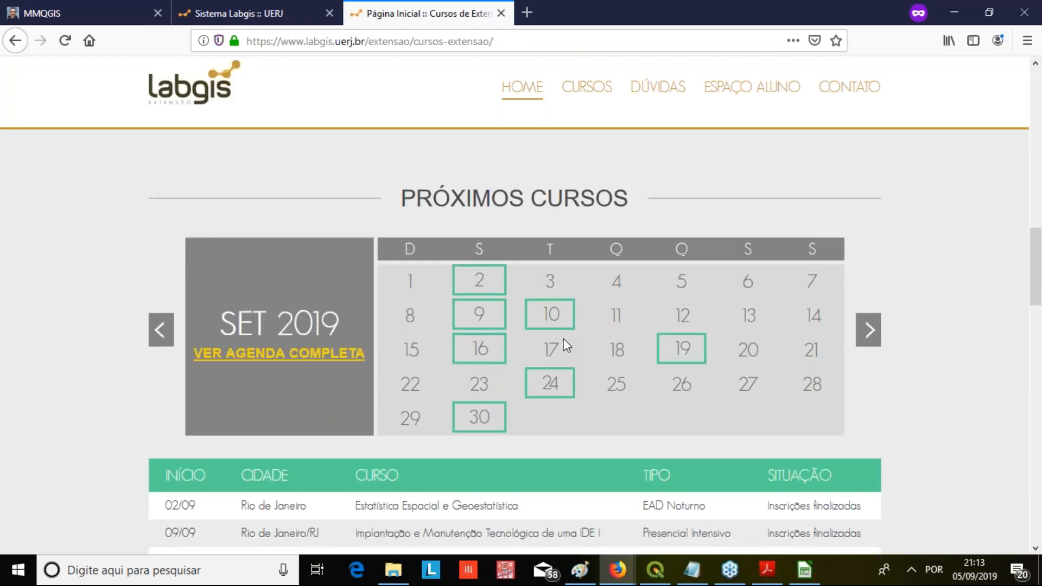
scroll(461, 336, "down", 3)
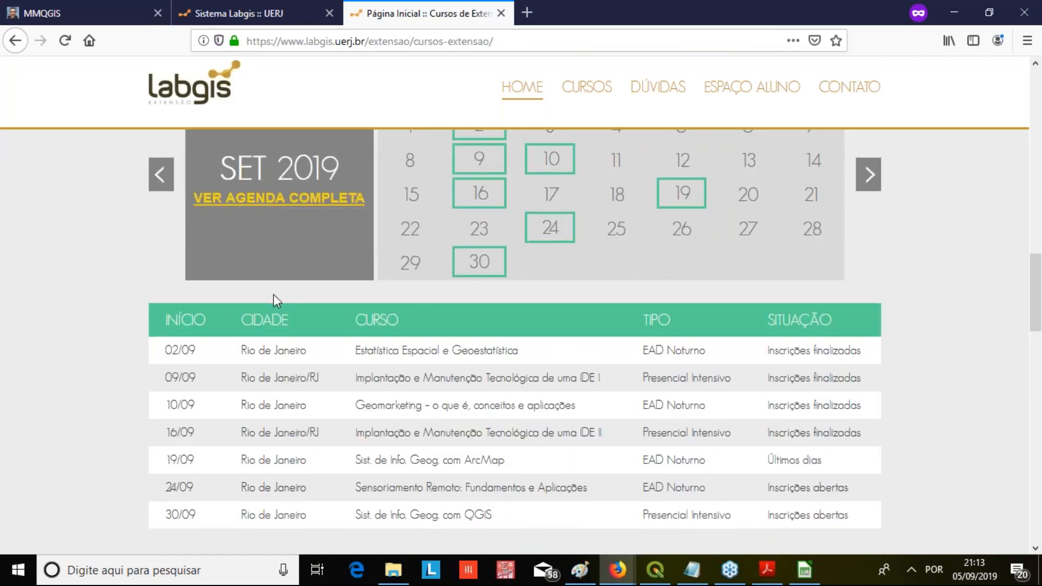
scroll(96, 267, "up", 2)
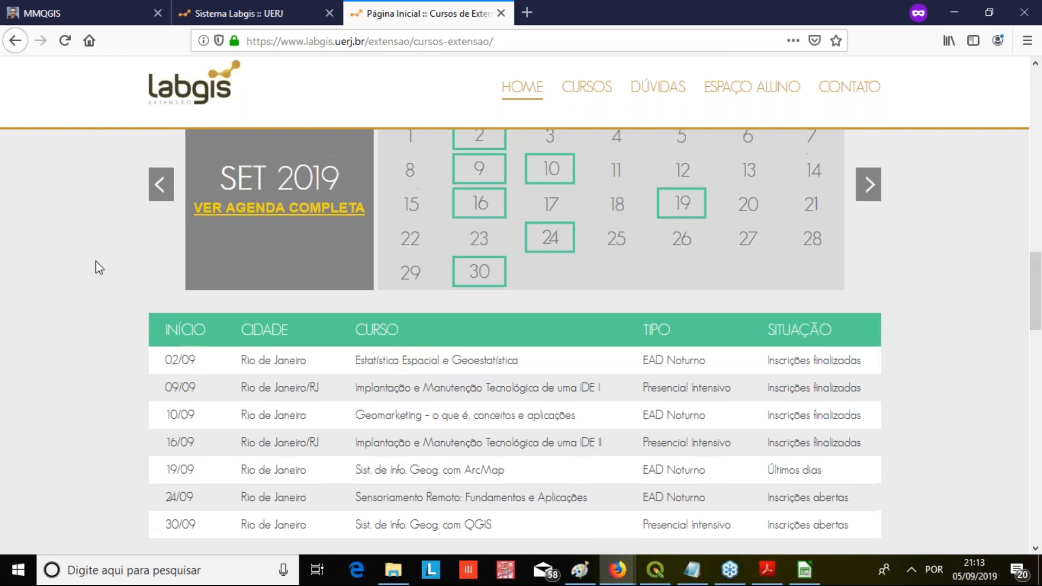
scroll(99, 265, "down", 3)
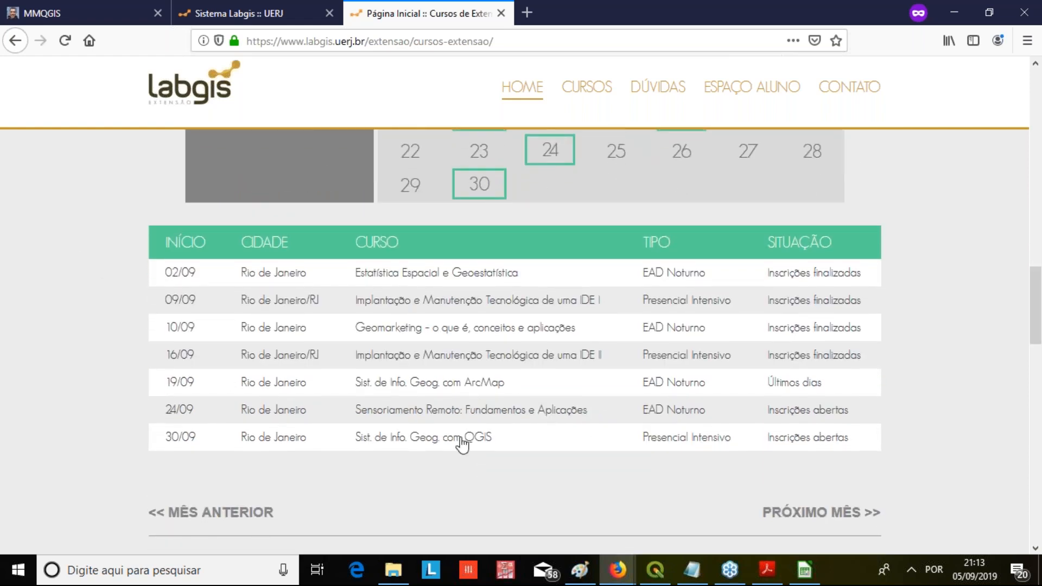
Open the scheduled Sist. de Info. Geog. com QGIS course page and find its Programa de aula section
left_click(454, 439)
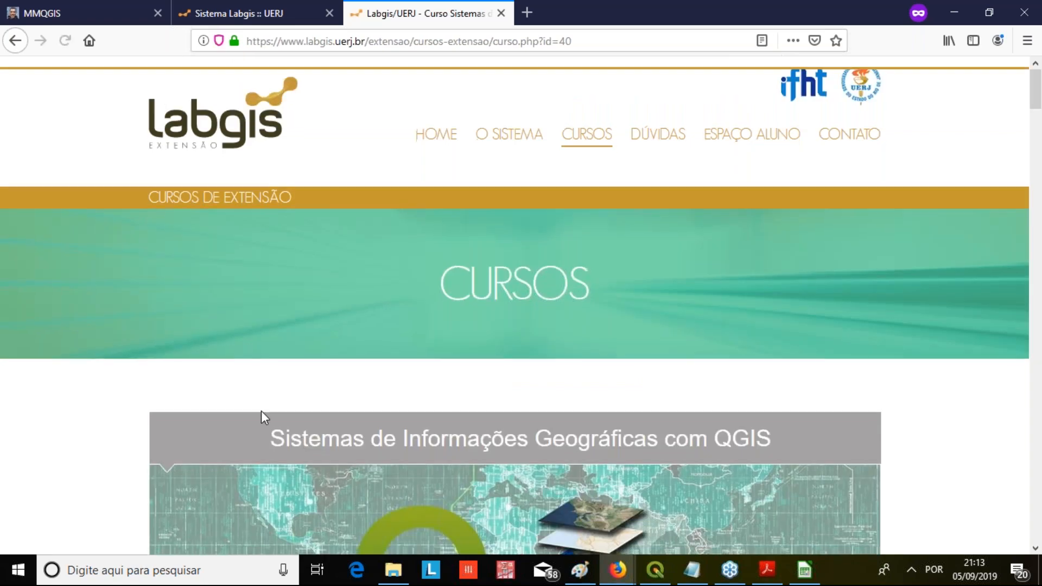
scroll(261, 412, "down", 15)
scroll(269, 418, "down", 13)
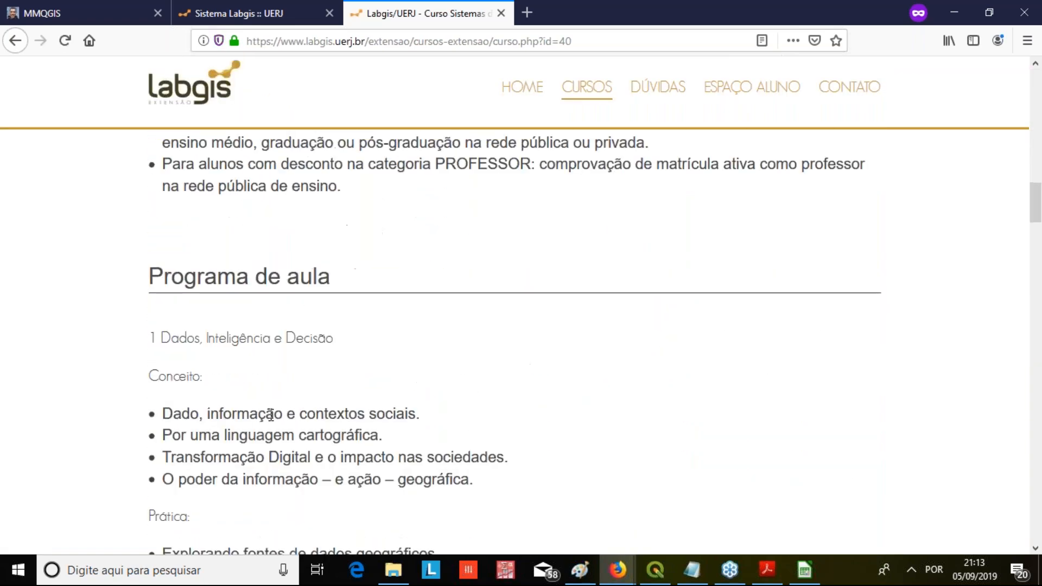
scroll(145, 246, "up", 3)
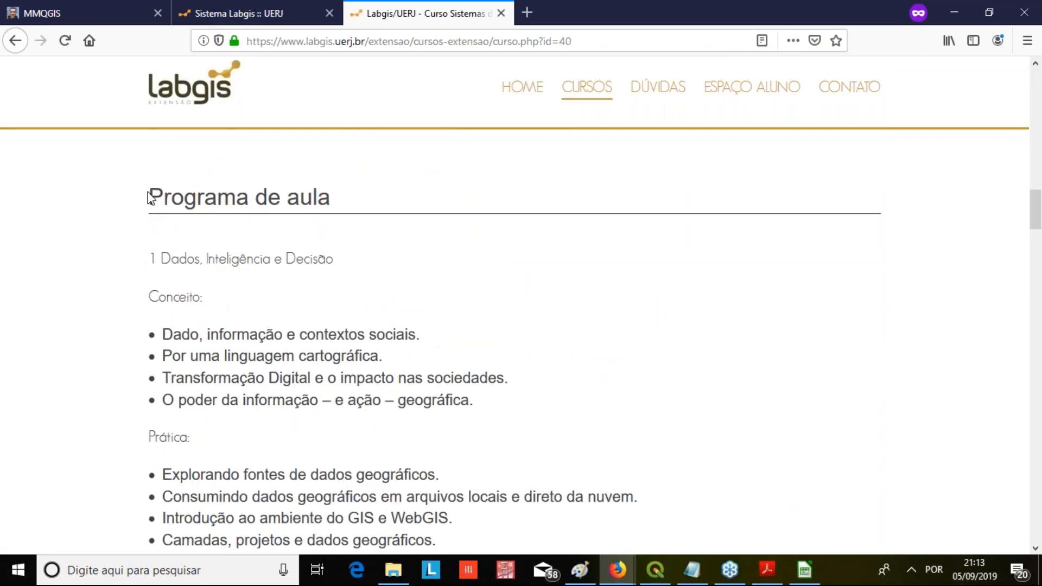
Read the concept and practice topics of module 1, Dados, Inteligência e Decisão, in the Programa de aula
left_click_drag(146, 197, 554, 194)
scroll(423, 256, "down", 1)
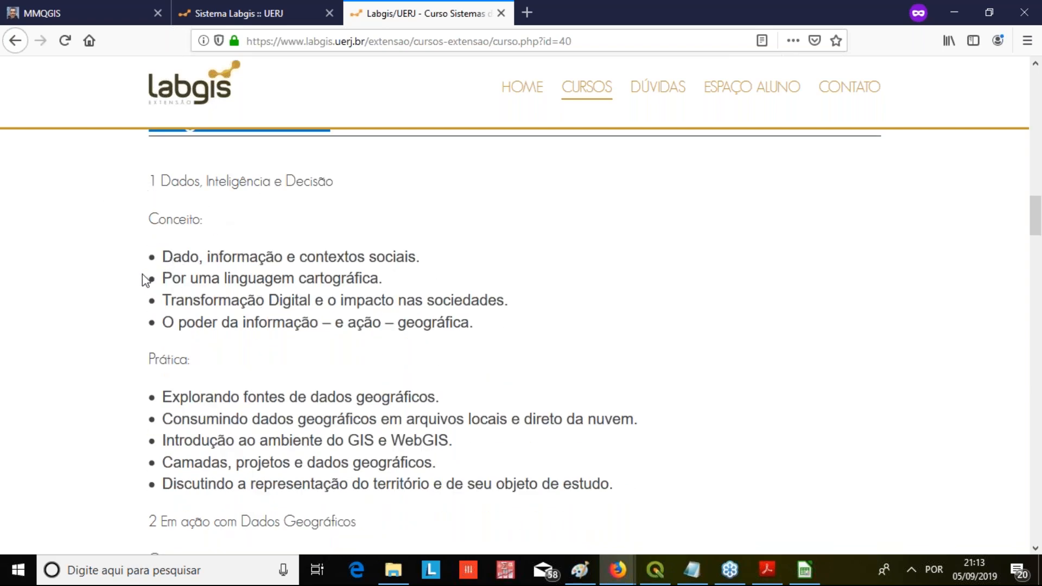
scroll(180, 296, "down", 3)
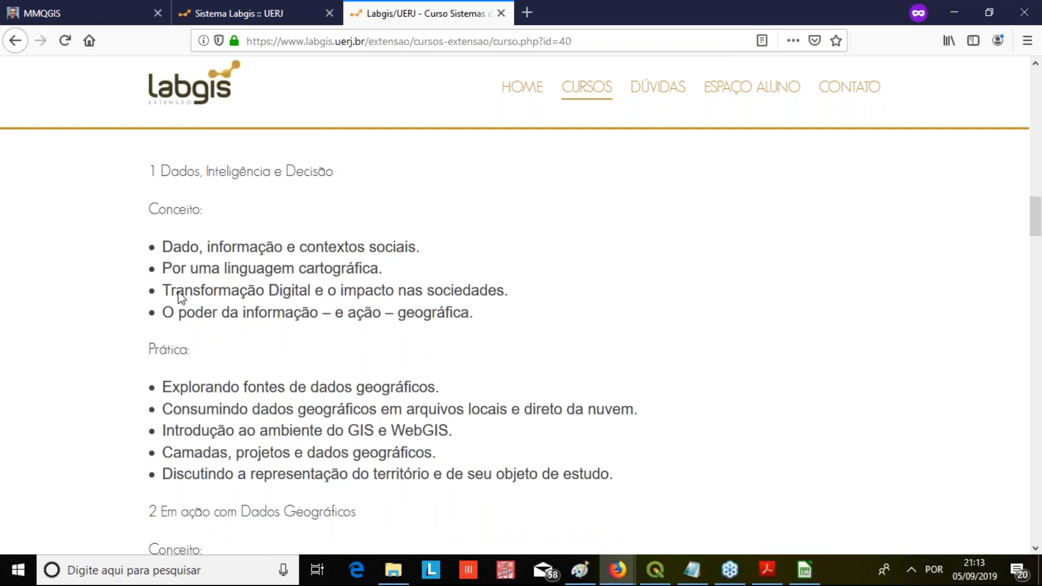
scroll(293, 220, "down", 2)
left_click_drag(334, 242, 327, 242)
left_click_drag(227, 242, 378, 307)
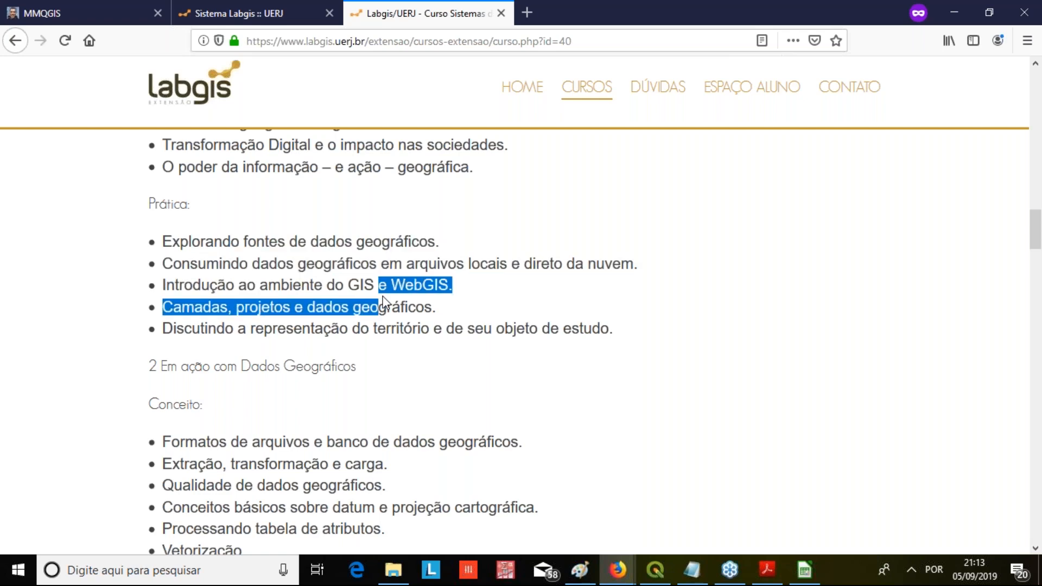
Read the concept and practice topics of module 2, Em ação com Dados Geográficos
scroll(211, 261, "down", 5)
scroll(211, 261, "up", 5)
scroll(433, 304, "down", 2)
scroll(432, 304, "down", 3)
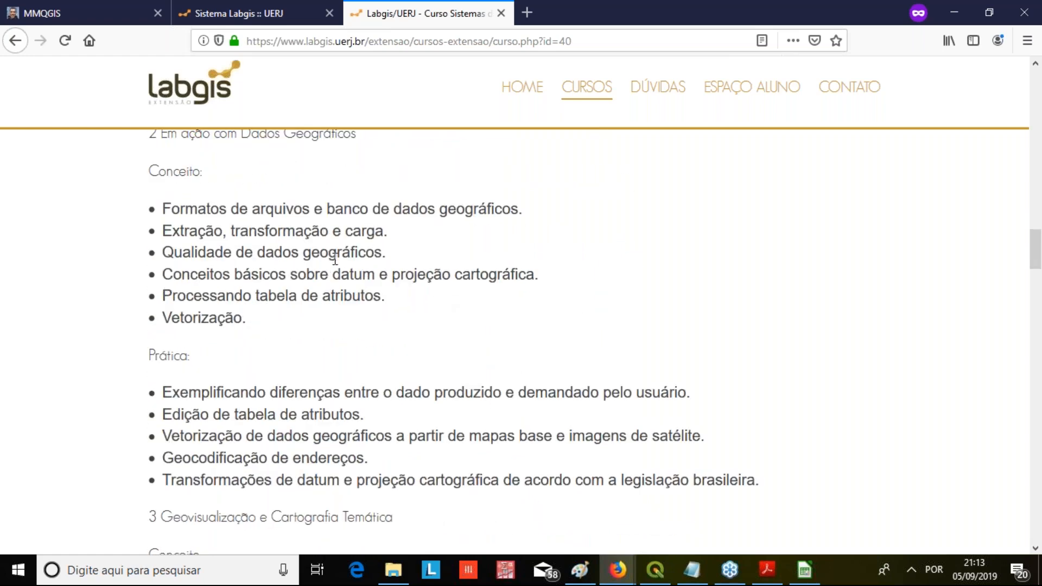
scroll(323, 235, "up", 2)
scroll(314, 302, "down", 3)
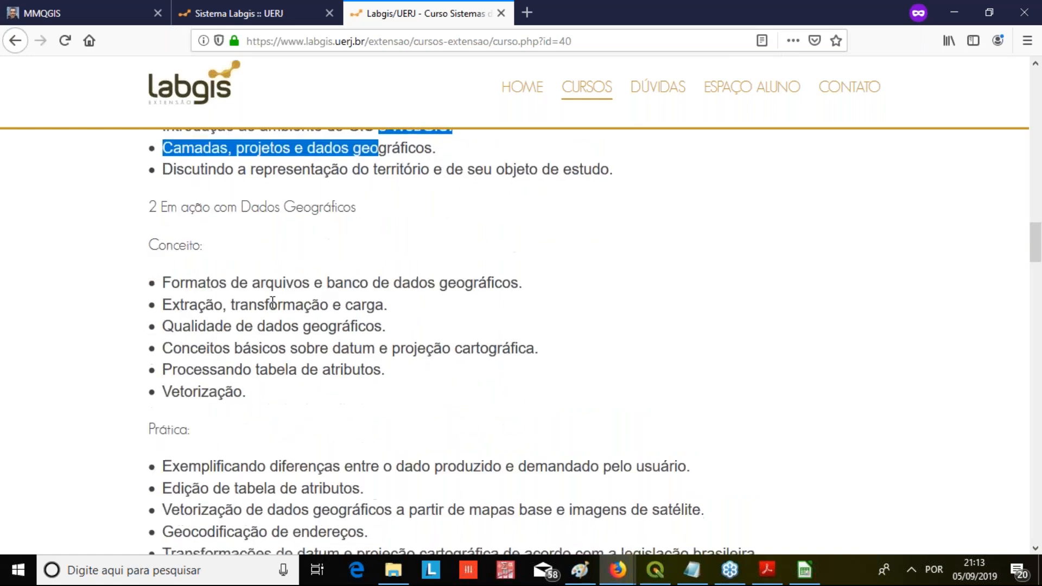
scroll(298, 290, "down", 1)
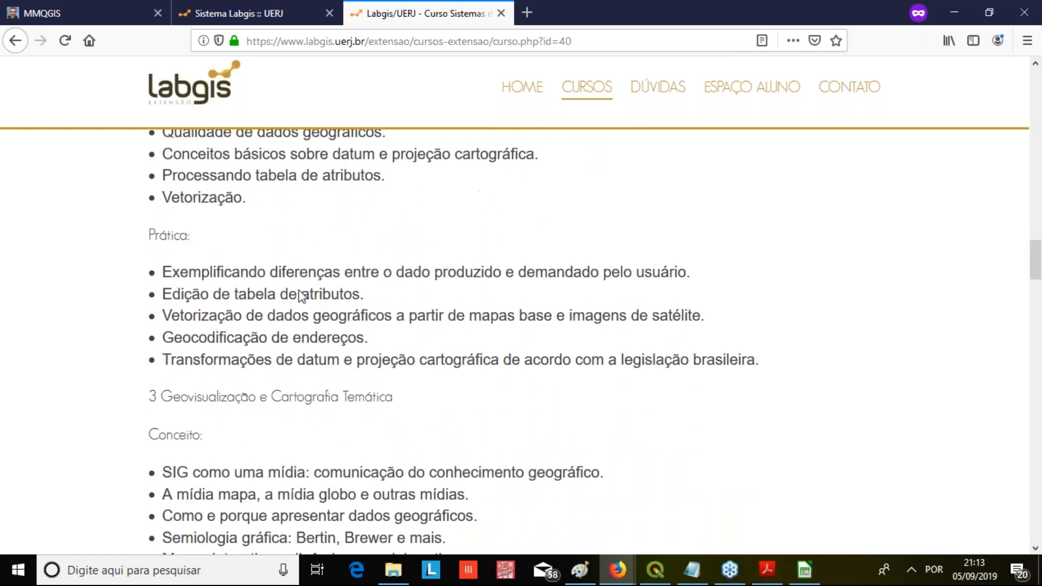
left_click_drag(260, 302, 128, 305)
left_click(198, 295)
Read the topics of module 3, Geovisualização e Cartografia Temática, and module 4, Saída e Publicação
scroll(321, 301, "down", 2)
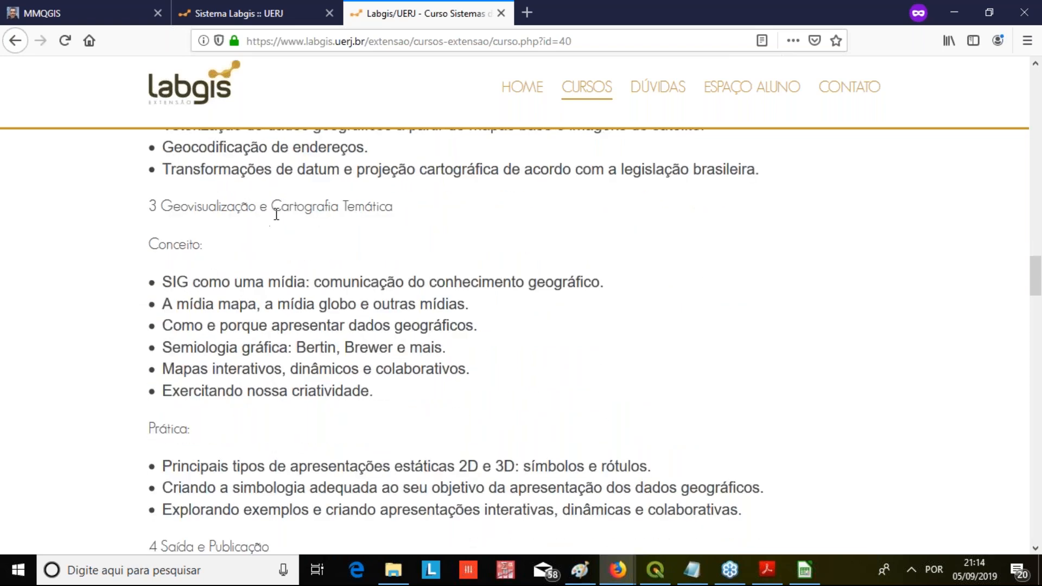
left_click_drag(210, 282, 361, 354)
scroll(310, 346, "down", 2)
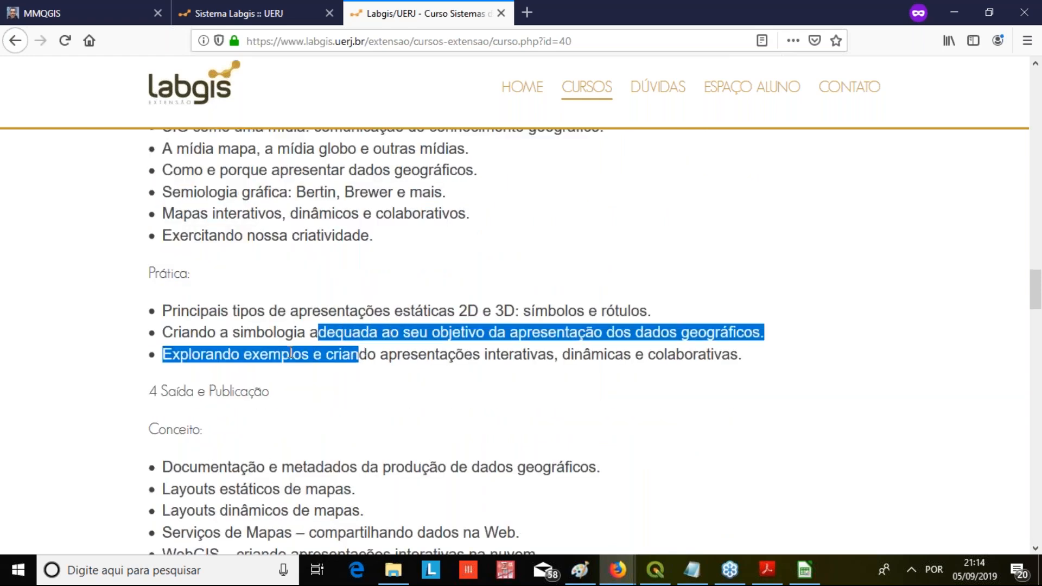
scroll(163, 333, "down", 2)
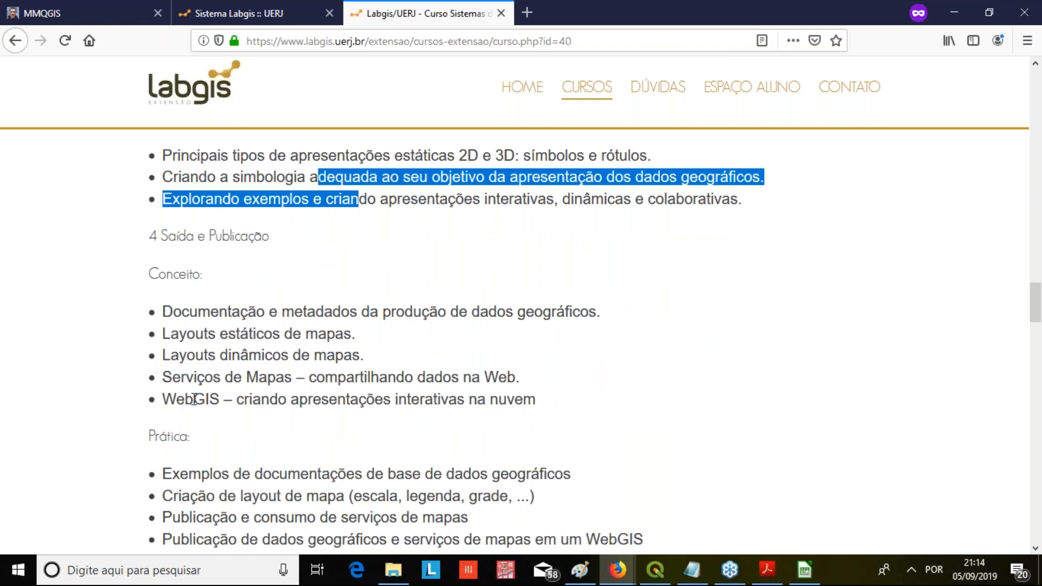
scroll(544, 222, "down", 3)
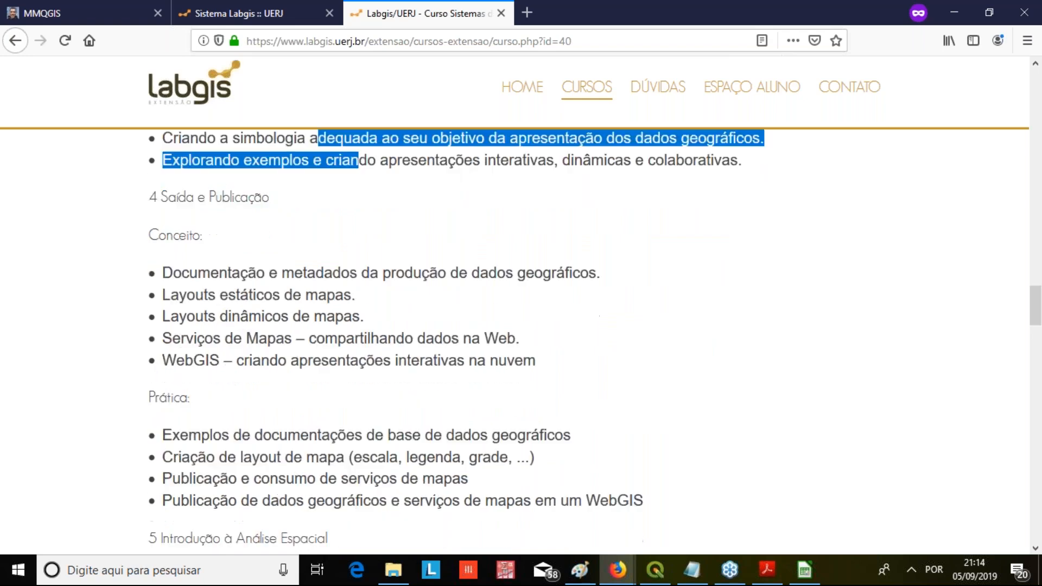
left_click_drag(542, 218, 135, 232)
left_click(186, 232)
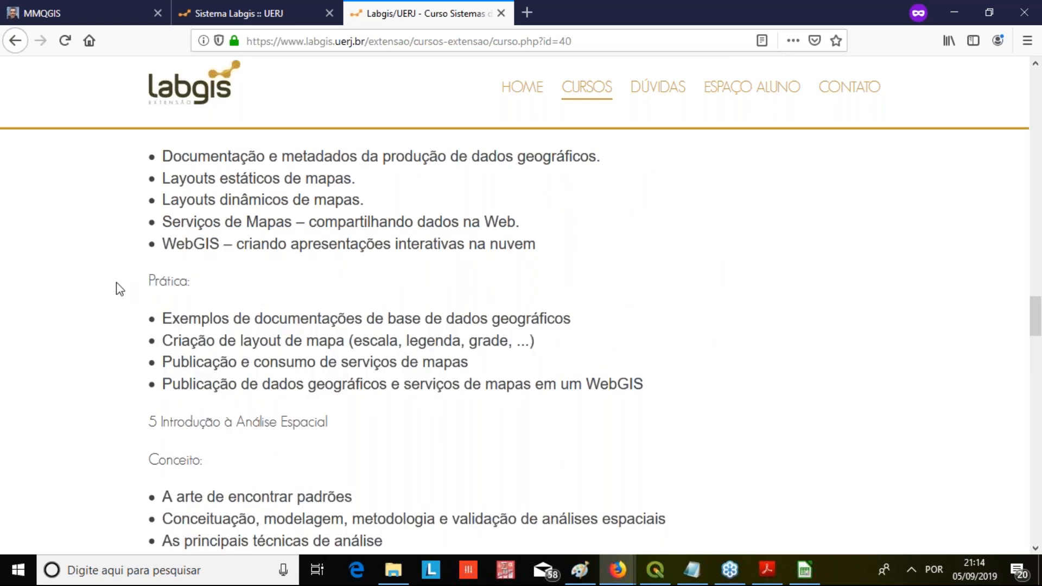
Read the topics of modules 5 and 6 of the course programme and return to the course banner
scroll(118, 288, "down", 3)
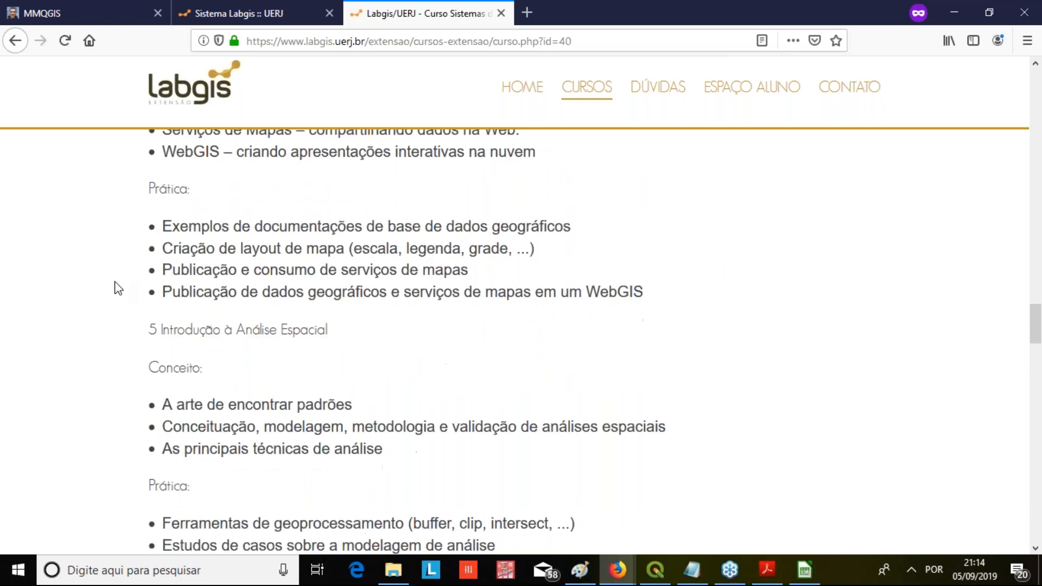
scroll(121, 280, "down", 2)
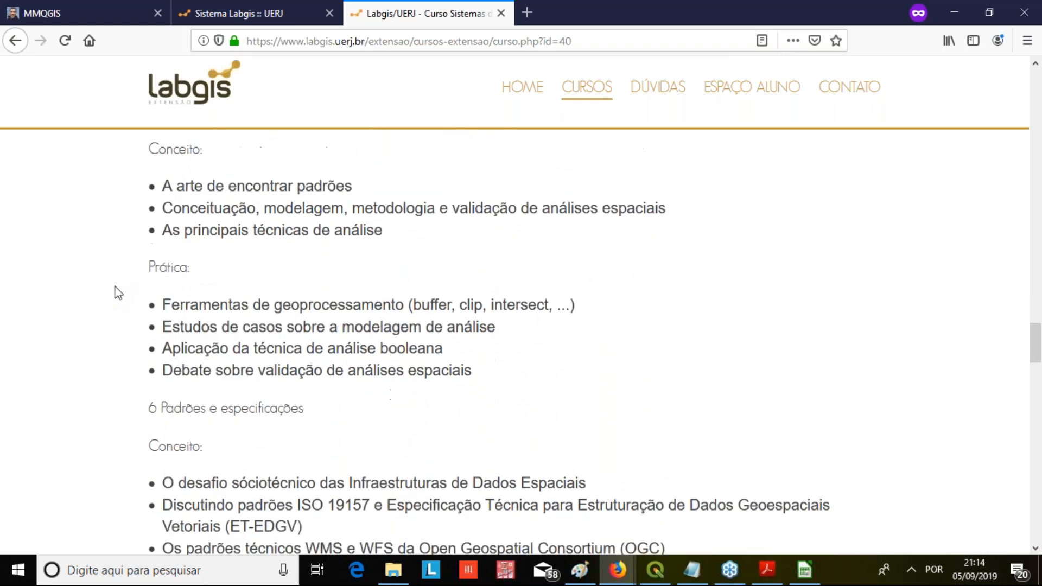
scroll(118, 293, "down", 4)
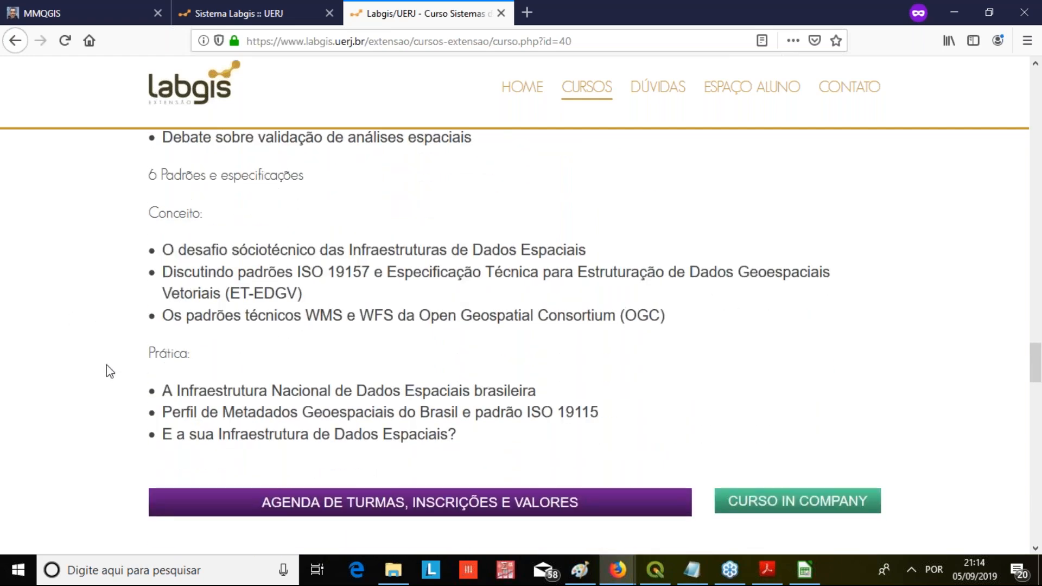
scroll(106, 365, "up", 1)
scroll(107, 365, "up", 20)
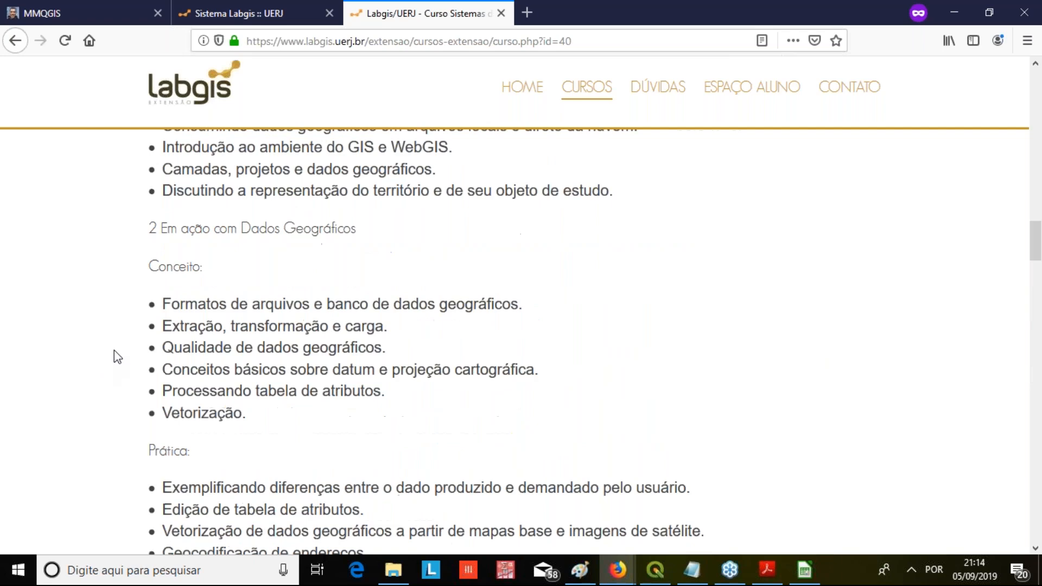
scroll(128, 350, "up", 20)
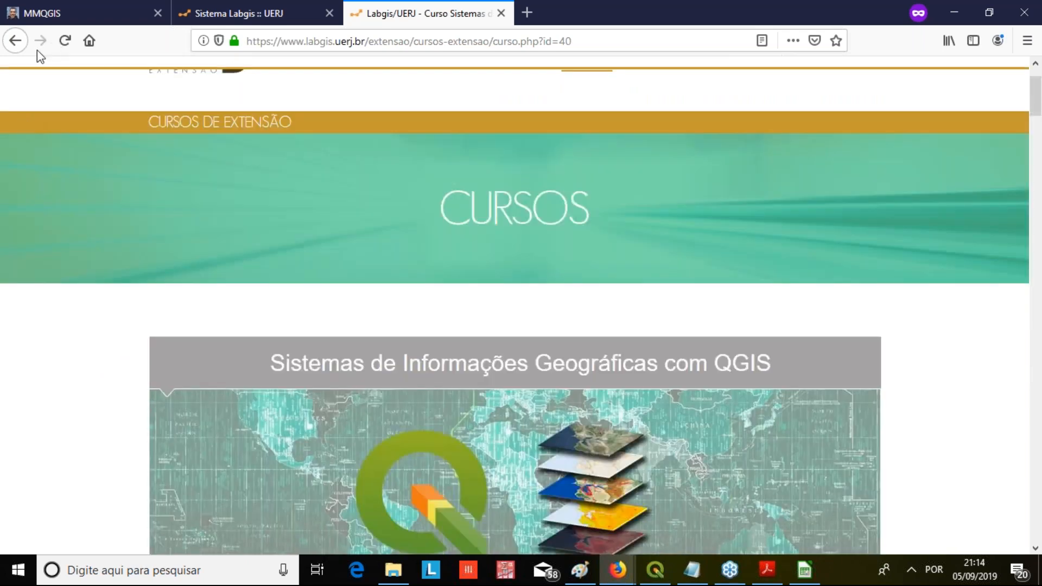
Go back to the extension courses home page and look over the Próximos Cursos calendar and courses for October 2019
left_click(14, 41)
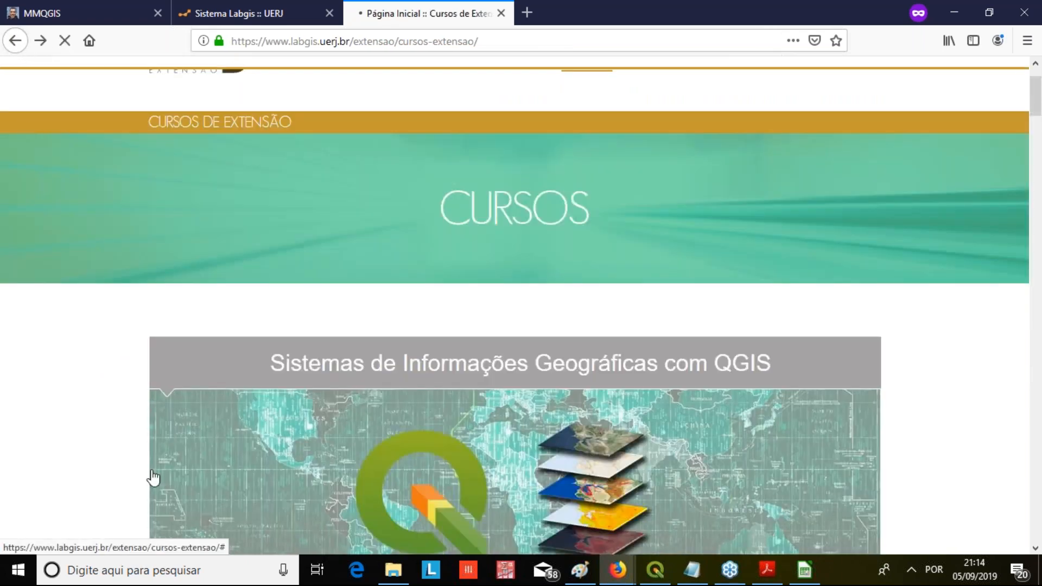
scroll(362, 339, "up", 3)
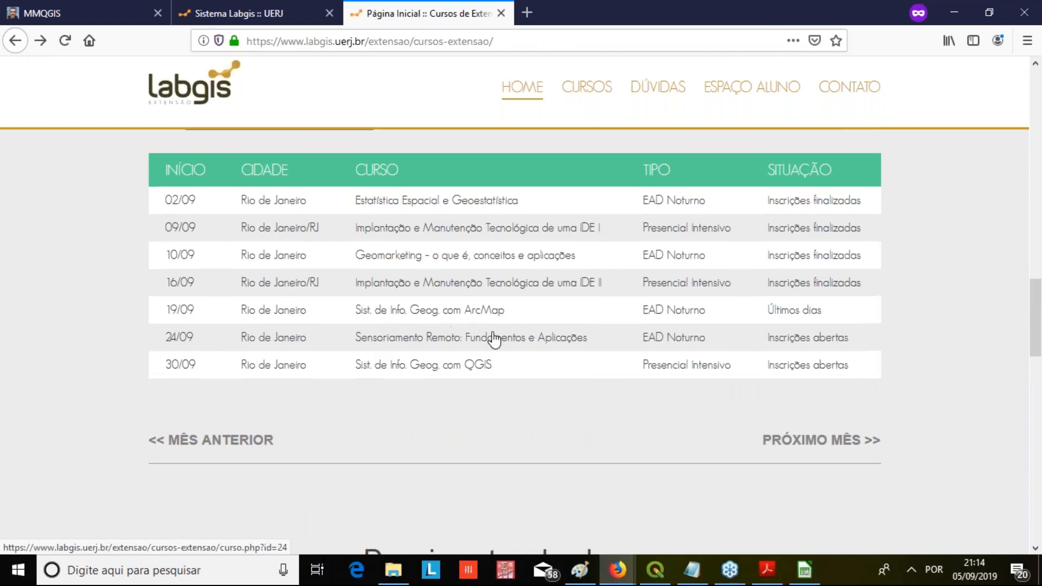
scroll(466, 260, "up", 6)
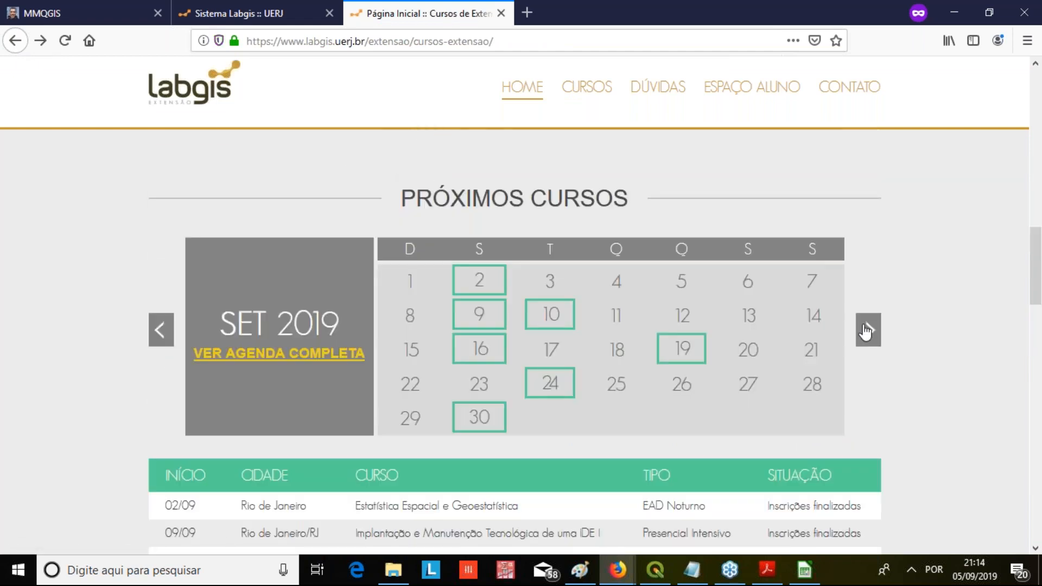
left_click(859, 340)
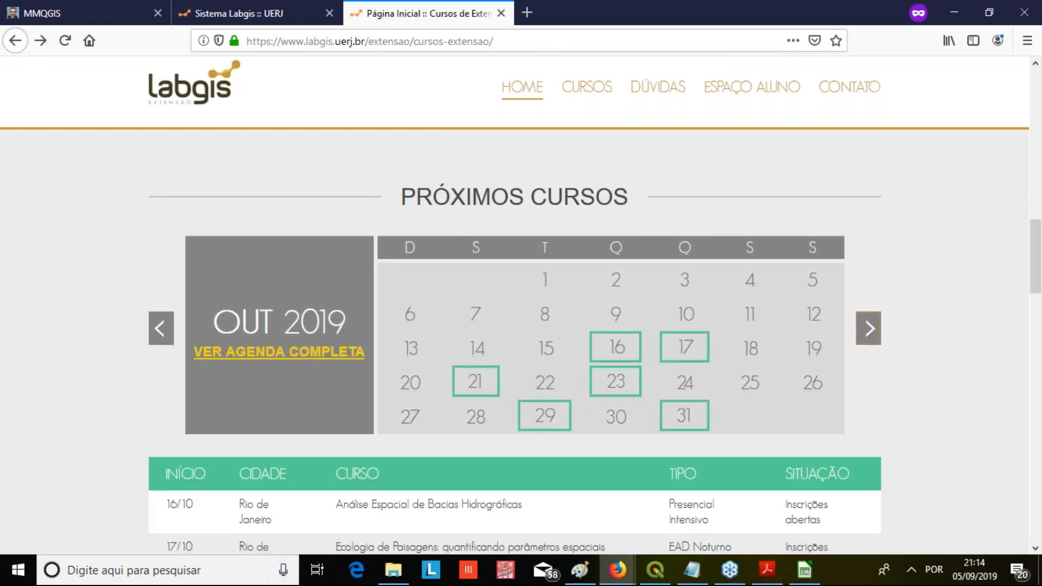
scroll(189, 326, "down", 5)
scroll(850, 355, "down", 4)
scroll(851, 356, "up", 6)
Return the Próximos Cursos calendar to September 2019 and examine its list of scheduled courses
left_click(159, 183)
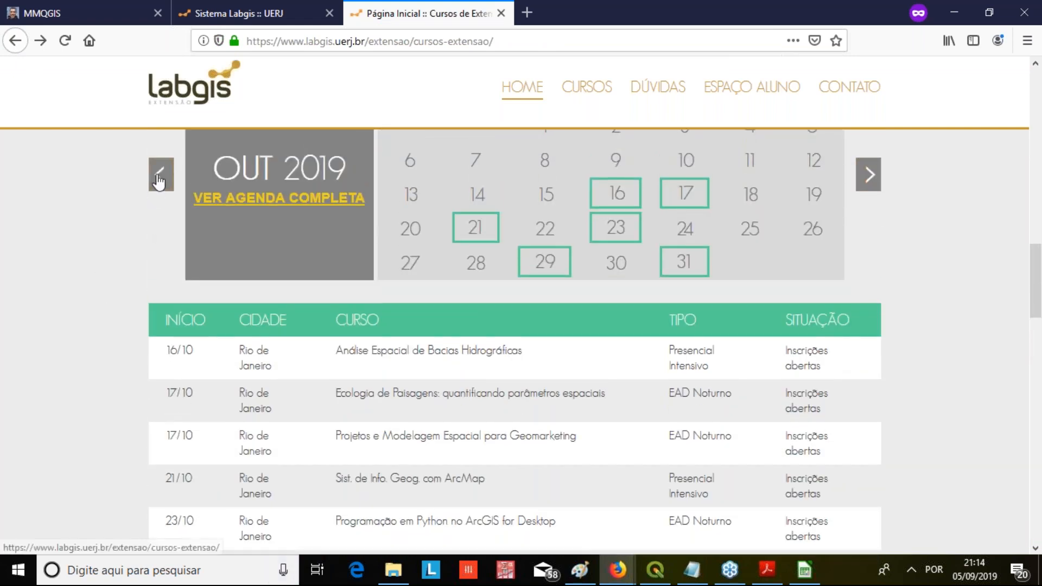
scroll(23, 233, "down", 3)
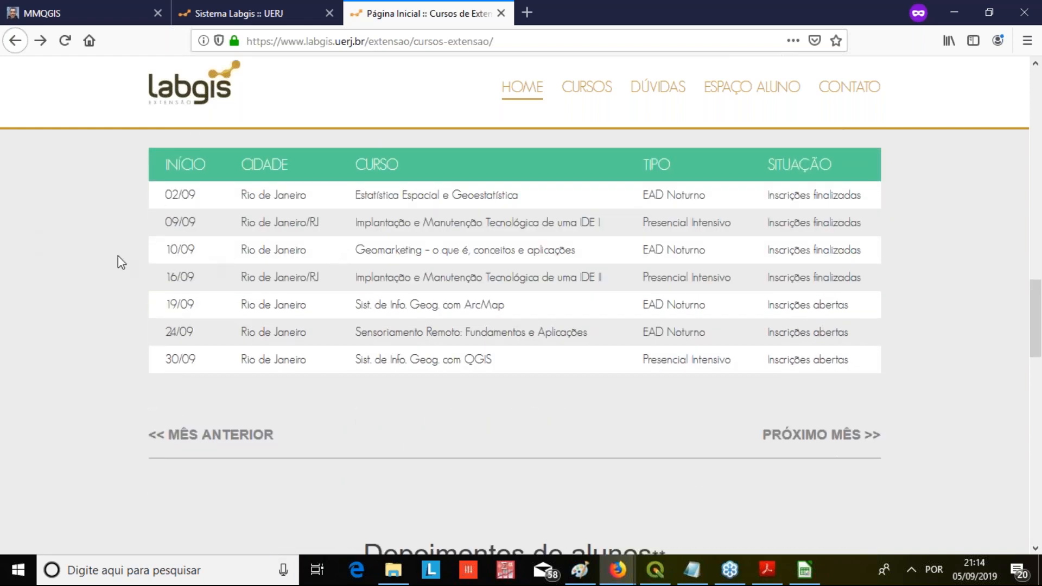
scroll(116, 260, "down", 2)
scroll(115, 291, "up", 2)
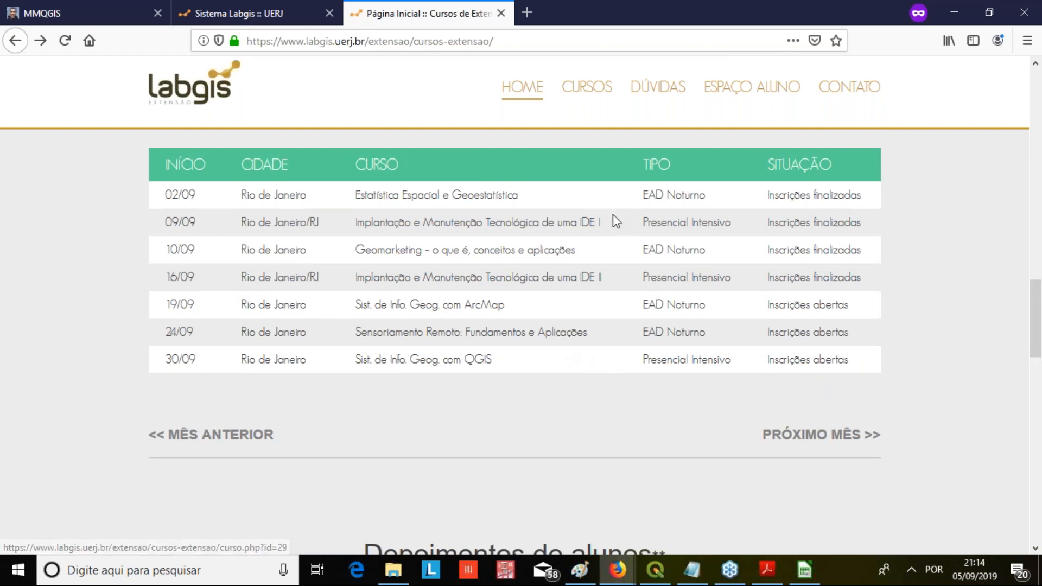
scroll(614, 217, "down", 3)
scroll(604, 265, "up", 5)
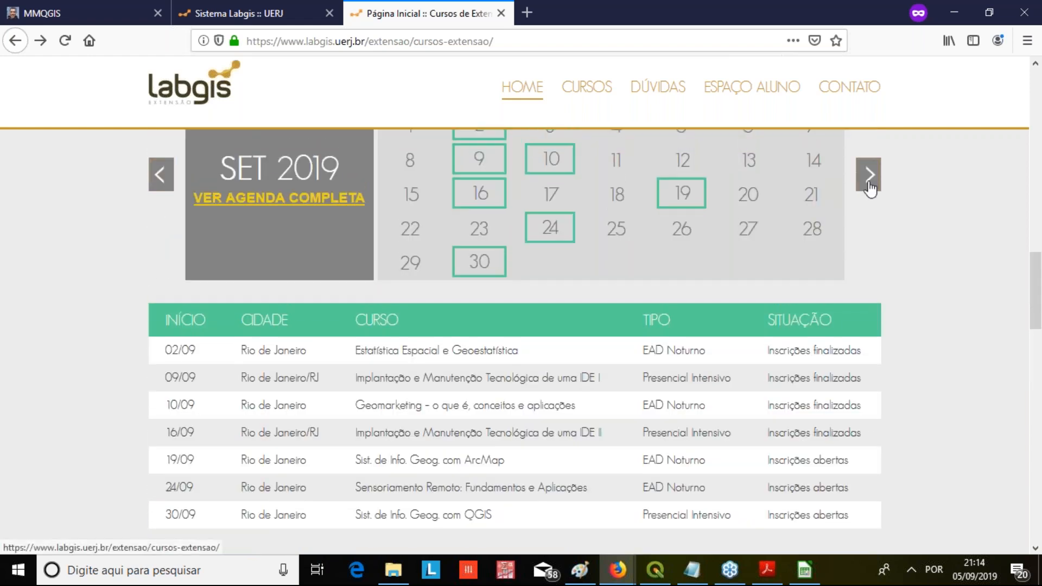
Show October 2019 in the calendar again and read through its full course list
left_click(869, 175)
scroll(16, 358, "down", 5)
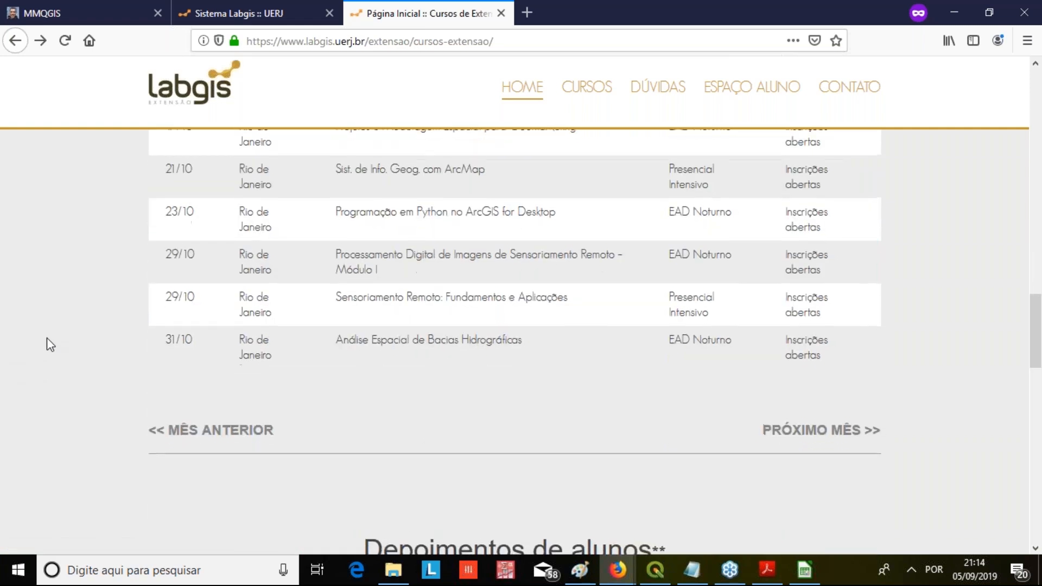
scroll(108, 328, "up", 3)
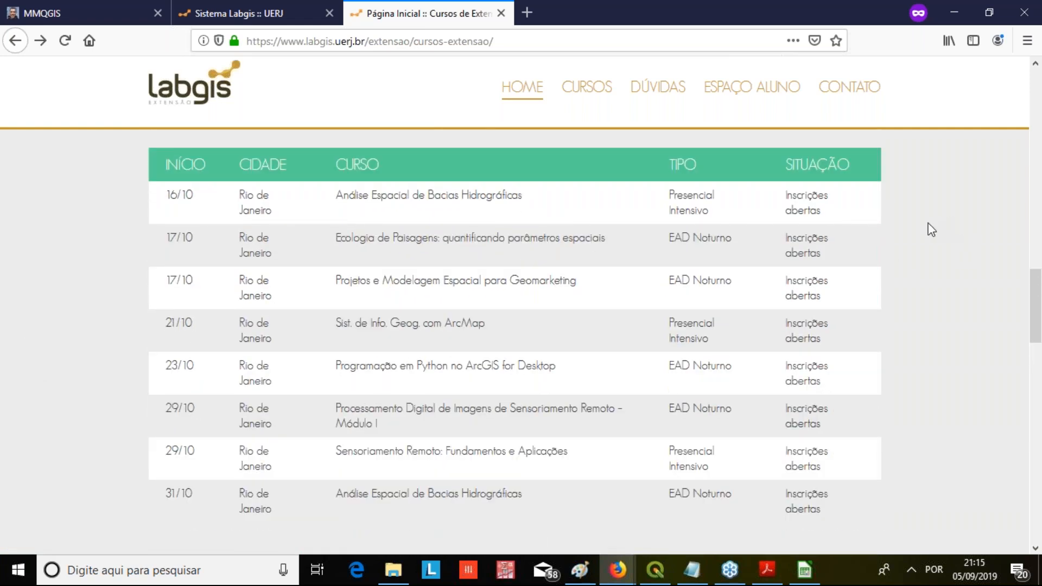
scroll(868, 228, "up", 3)
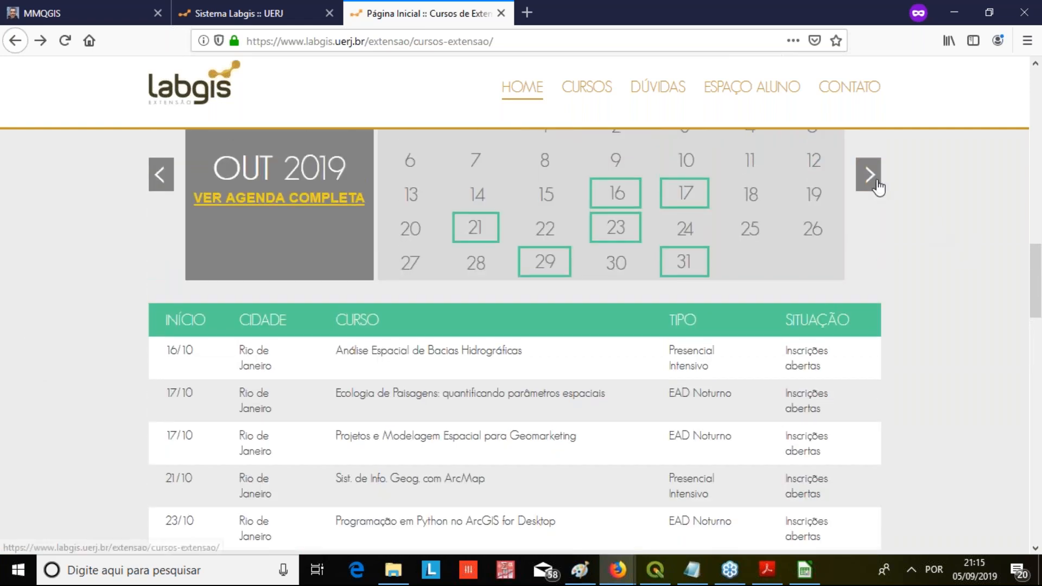
Look over the November 2019 courses, check the following month, and return to the November list
left_click(875, 185)
scroll(876, 186, "down", 3)
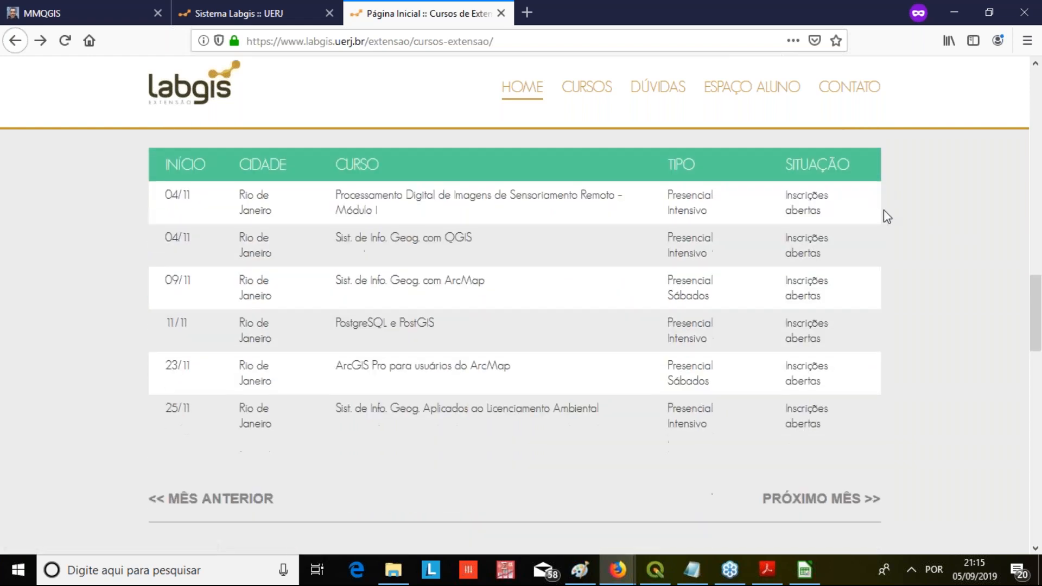
scroll(884, 239, "up", 3)
left_click(871, 184)
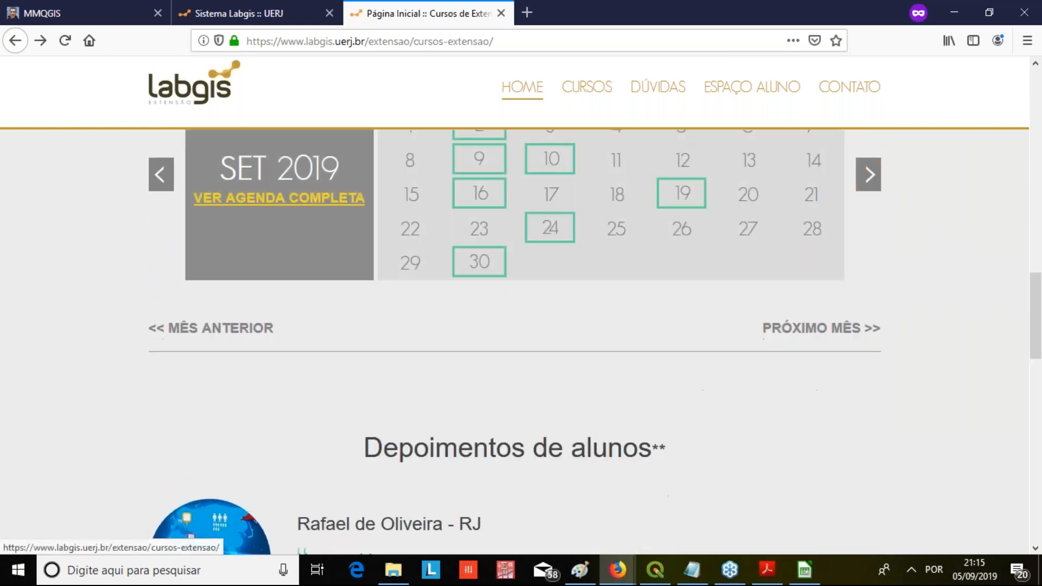
scroll(161, 276, "up", 1)
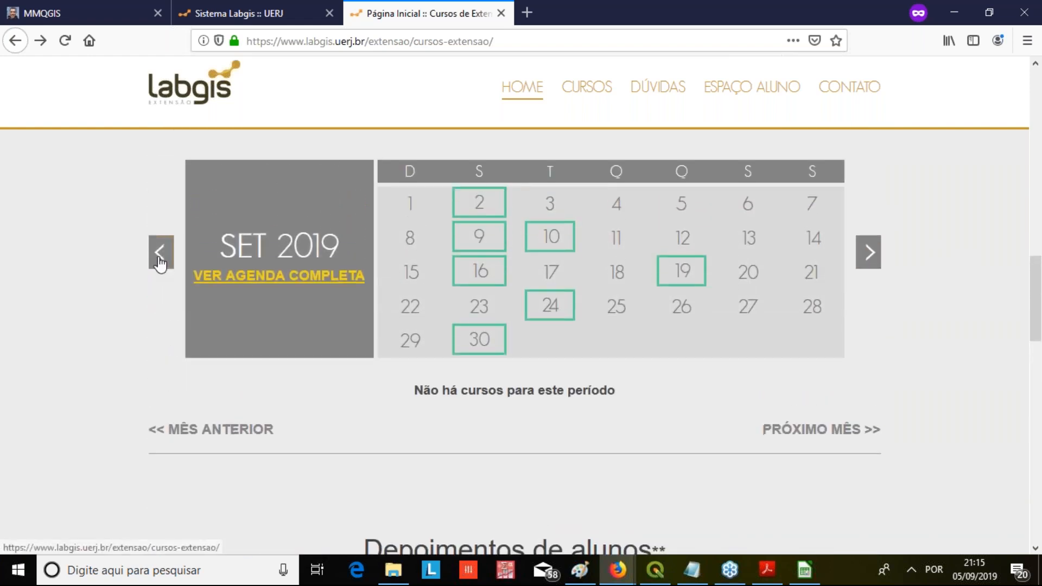
left_click(159, 261)
scroll(88, 277, "down", 5)
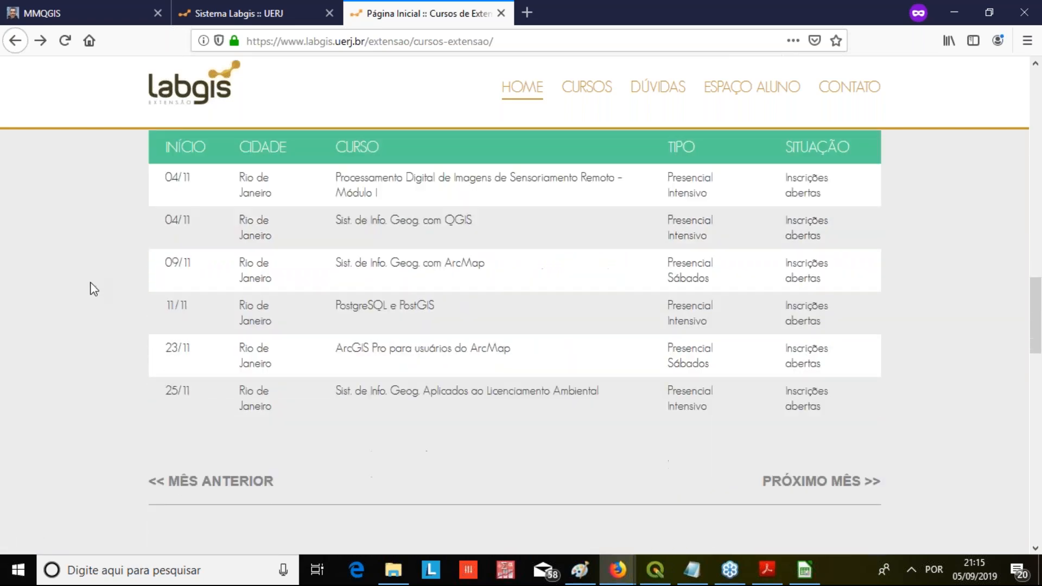
Switch to QGIS to check the progress of the address geocoding
left_click(668, 572)
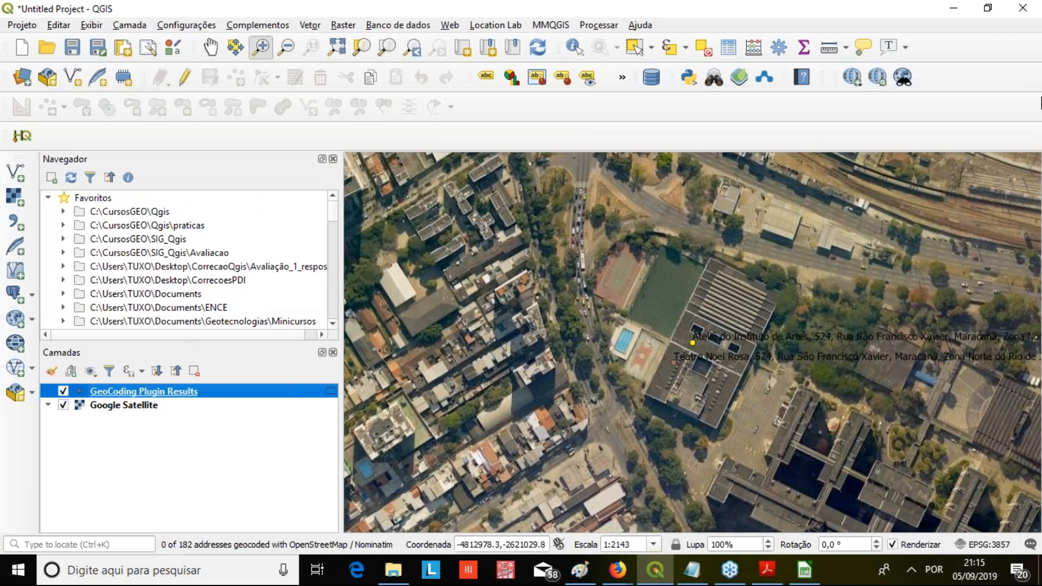
left_click(1027, 55)
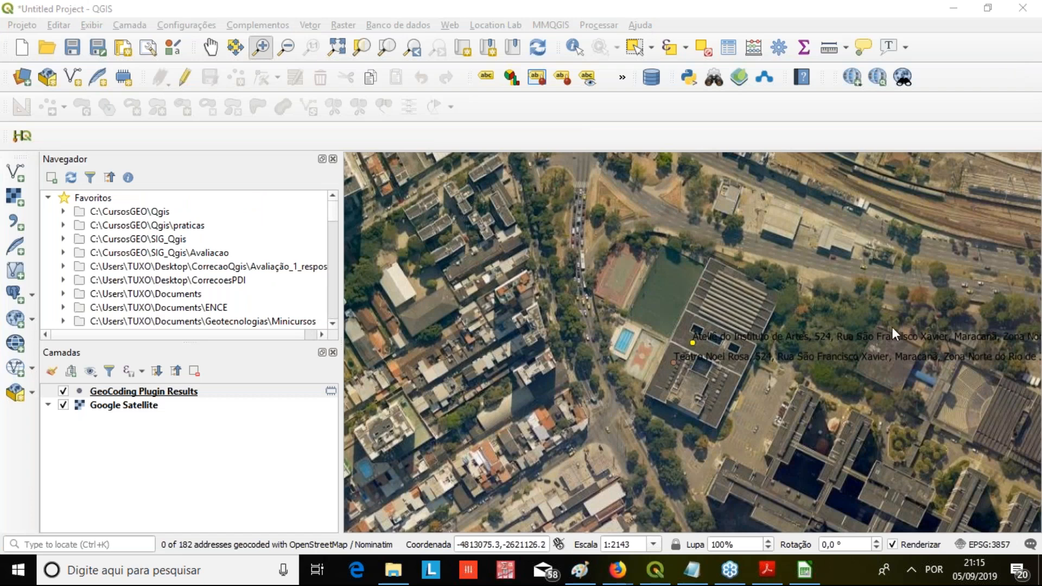
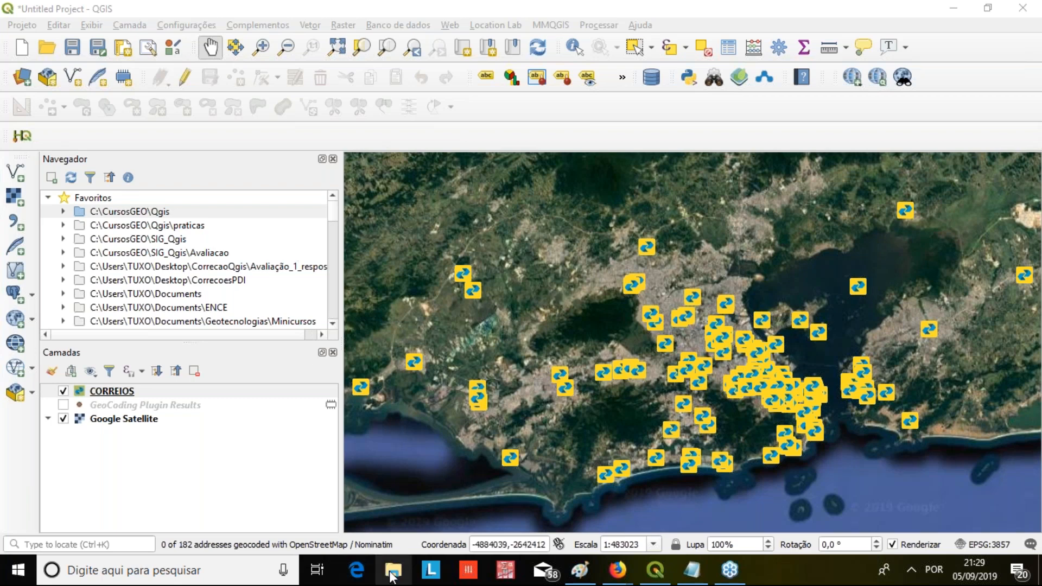
Open the recent CORREIOS CSV file from the GeocodificacaoQGIS folder with LibreOffice Calc
left_click(391, 571)
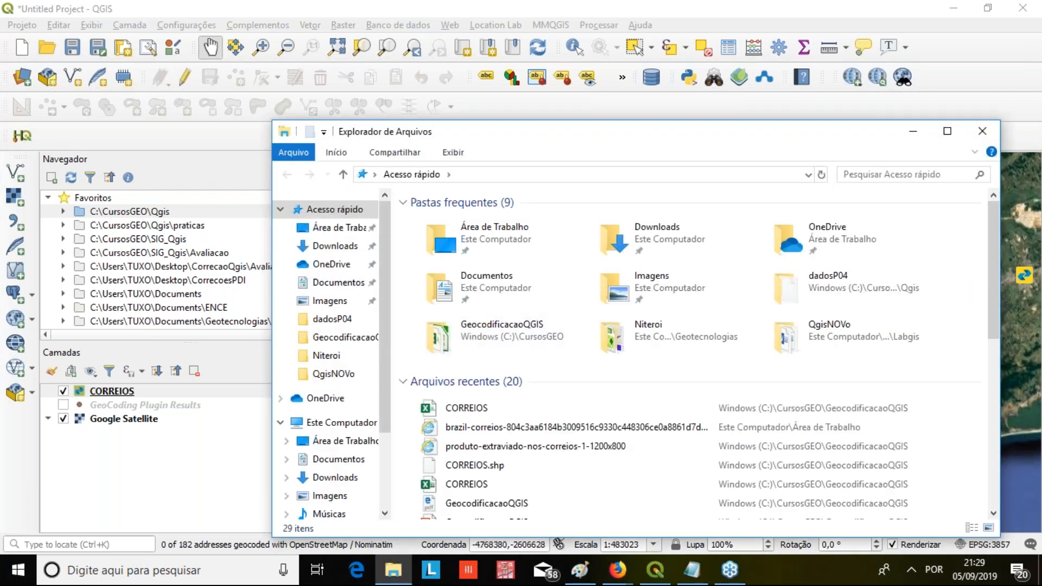
left_click(505, 411)
right_click(503, 410)
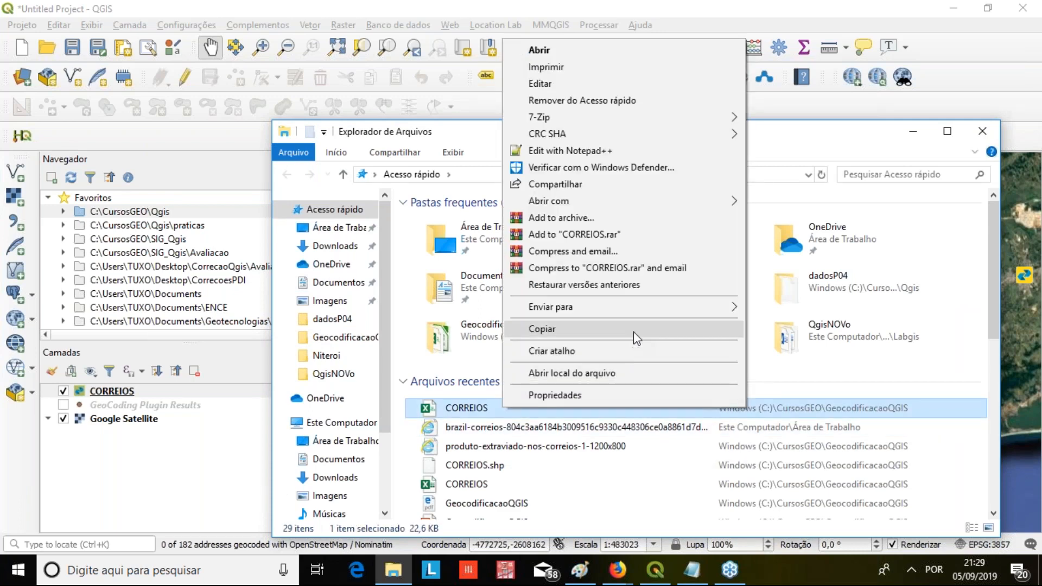
mouse_move(669, 315)
mouse_move(617, 206)
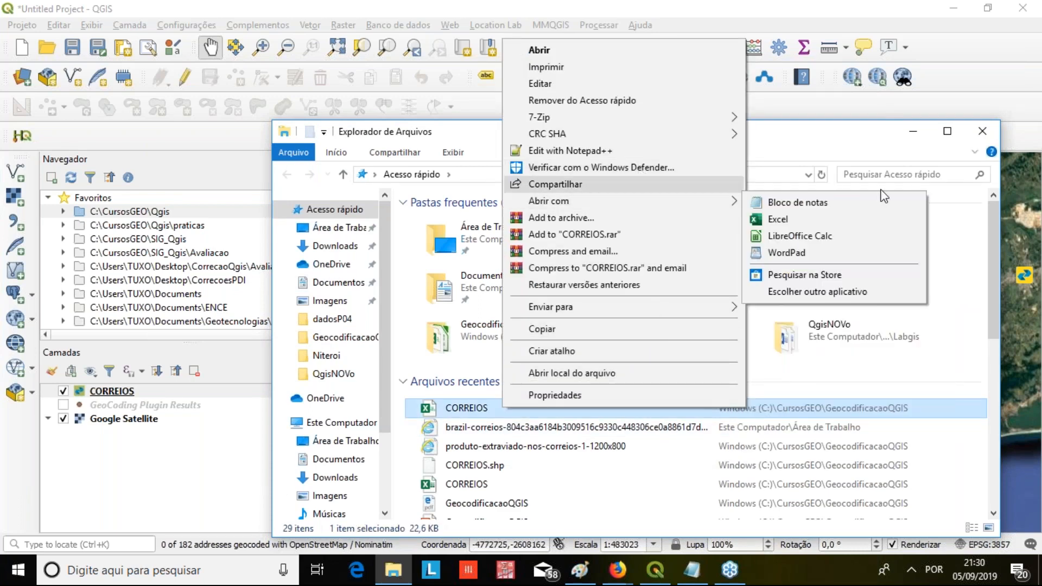
left_click(803, 236)
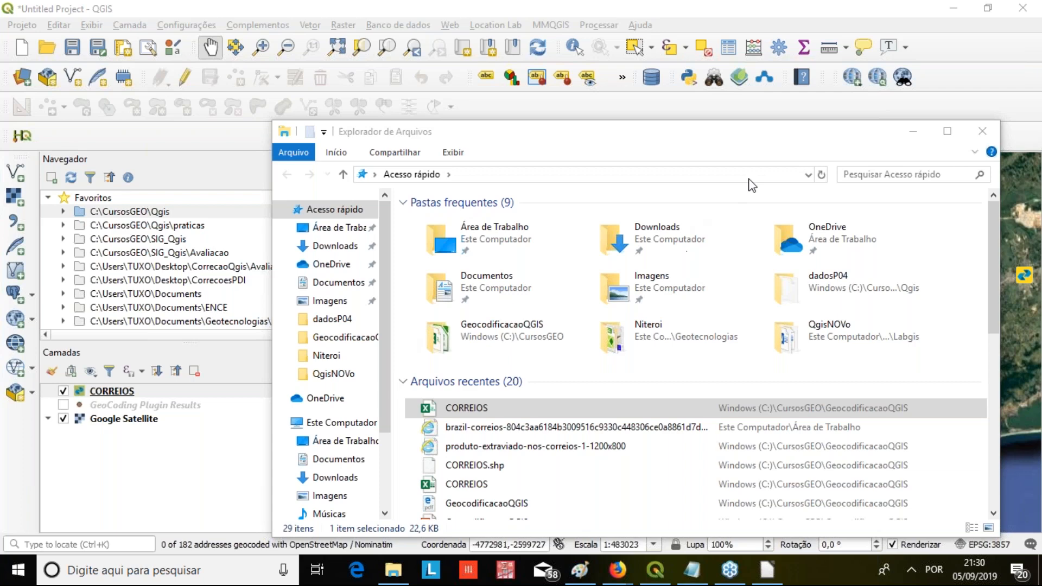
double_click(467, 407)
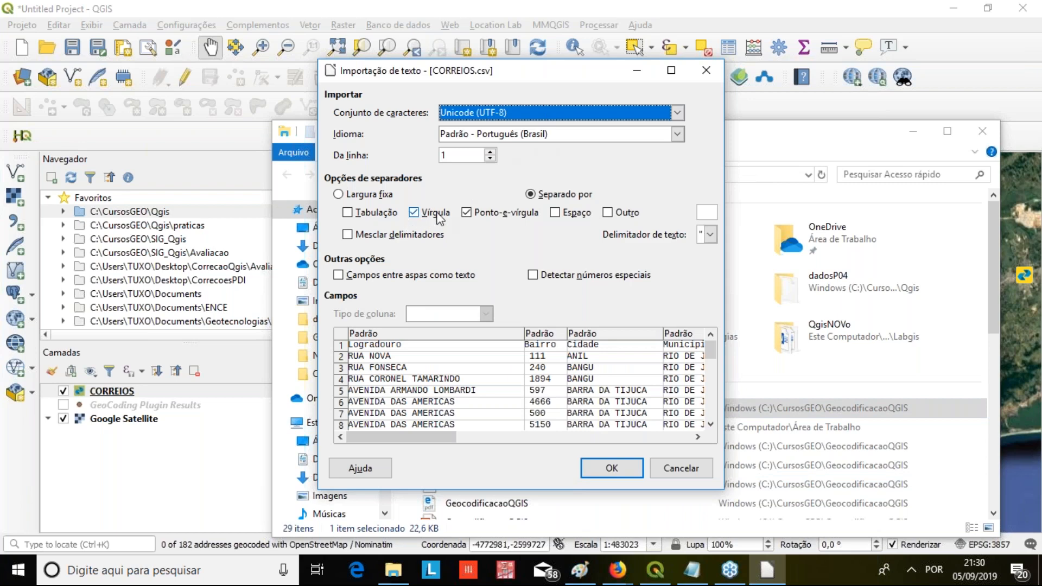
Import the CORREIOS.csv text with both comma and semicolon as separators
left_click(476, 217)
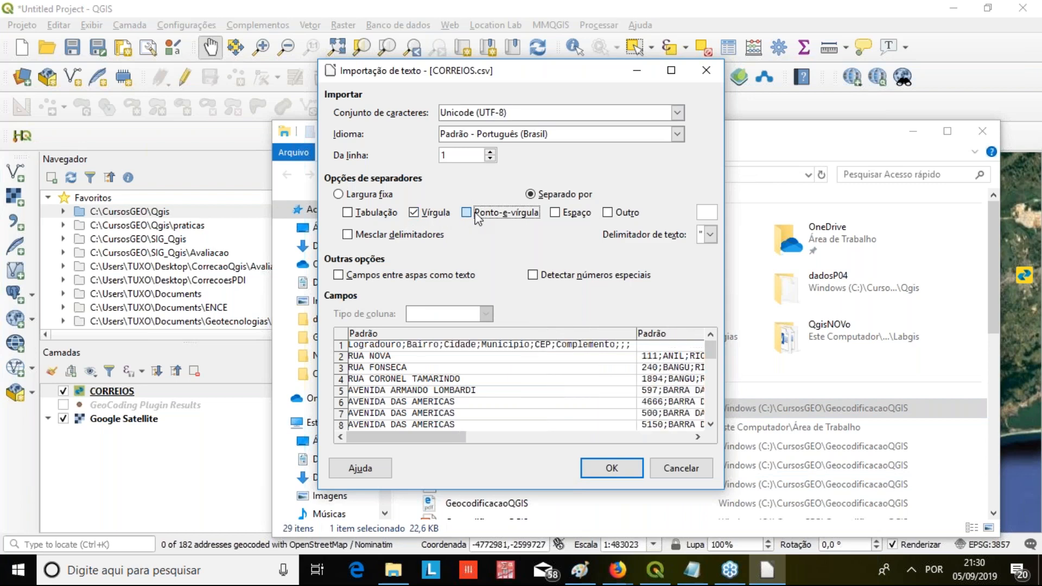
left_click(476, 217)
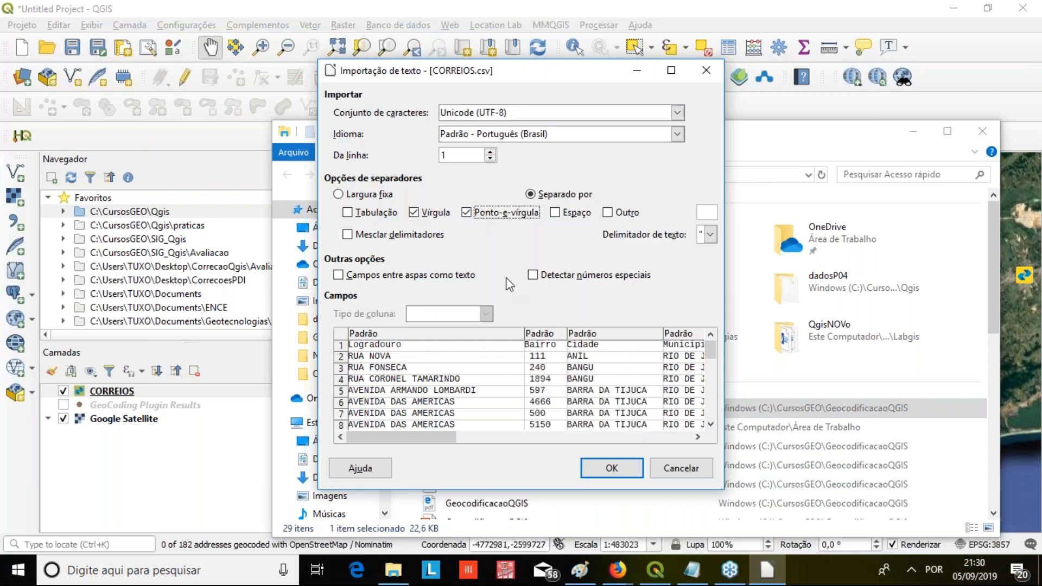
left_click(594, 473)
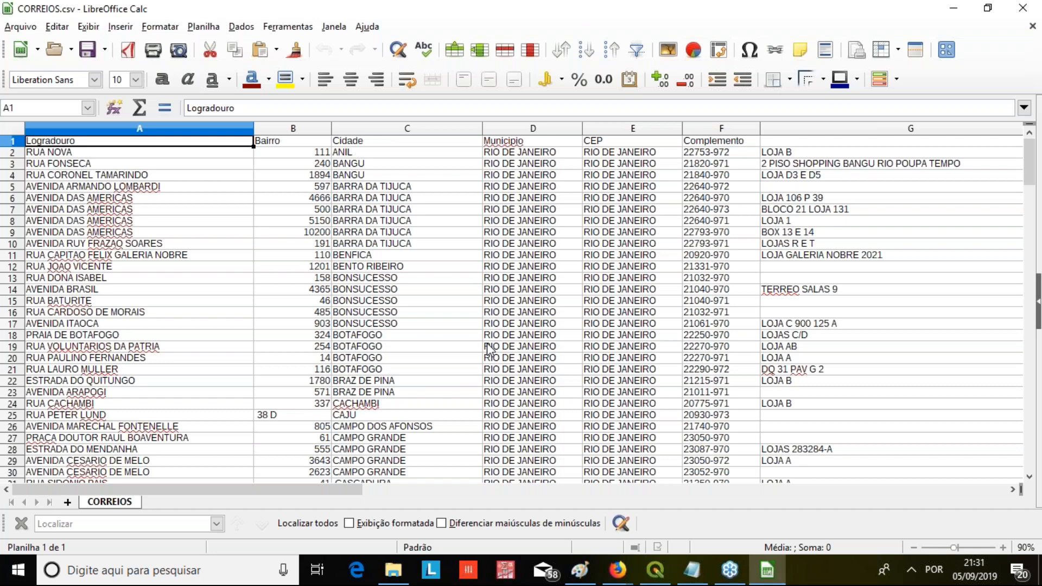
Examine the street names and numbers throughout the CORREIOS.csv rows, including the number for Avenida Coronel Sisson
scroll(484, 297, "down", 2)
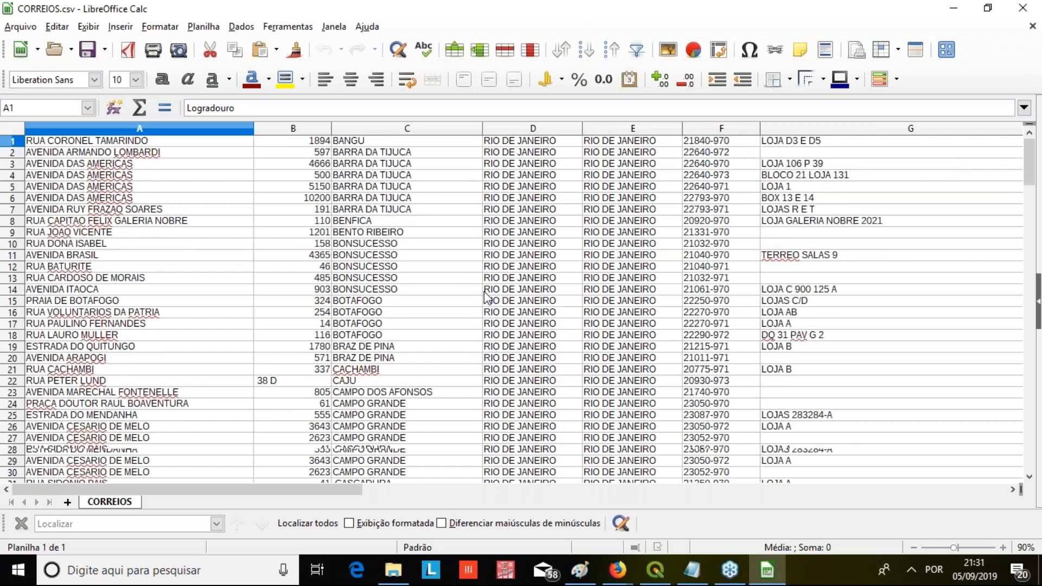
scroll(485, 298, "up", 2)
left_click(187, 267)
left_click_drag(187, 279, 186, 276)
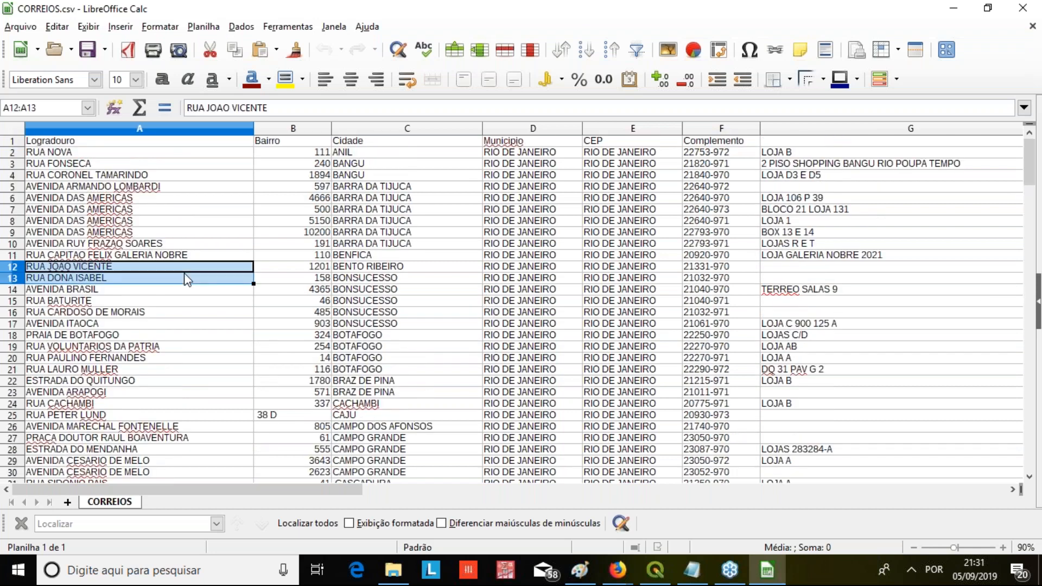
left_click(186, 324)
scroll(215, 353, "down", 1)
scroll(216, 354, "down", 9)
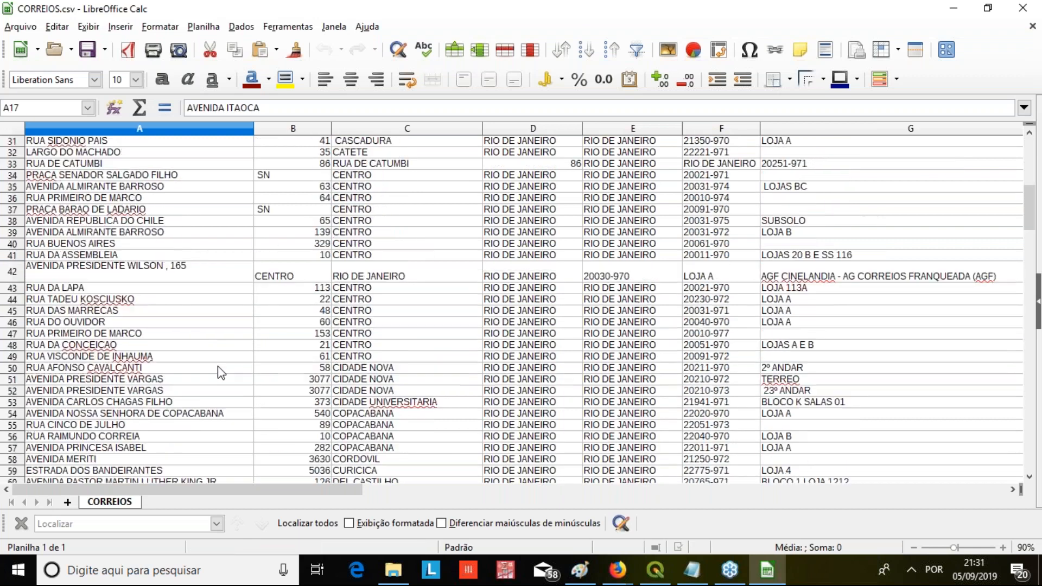
scroll(216, 357, "up", 2)
scroll(217, 361, "up", 4)
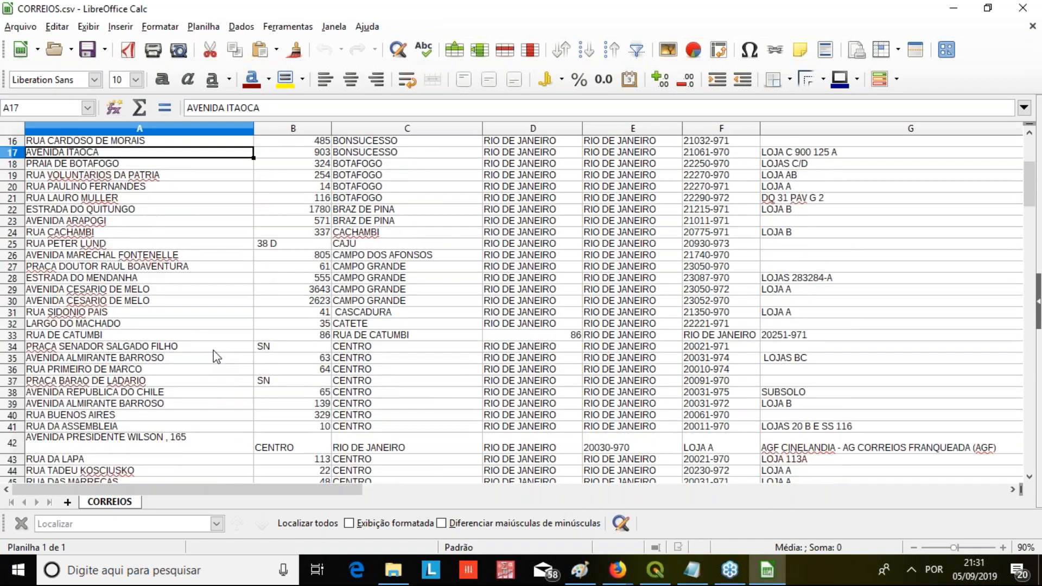
scroll(219, 358, "down", 19)
scroll(221, 360, "down", 13)
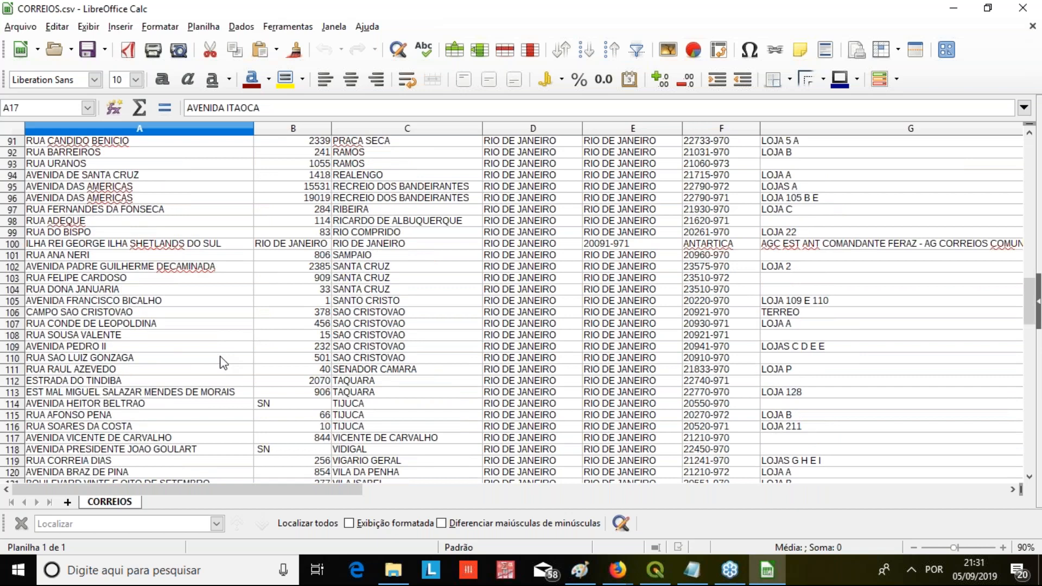
left_click(298, 401)
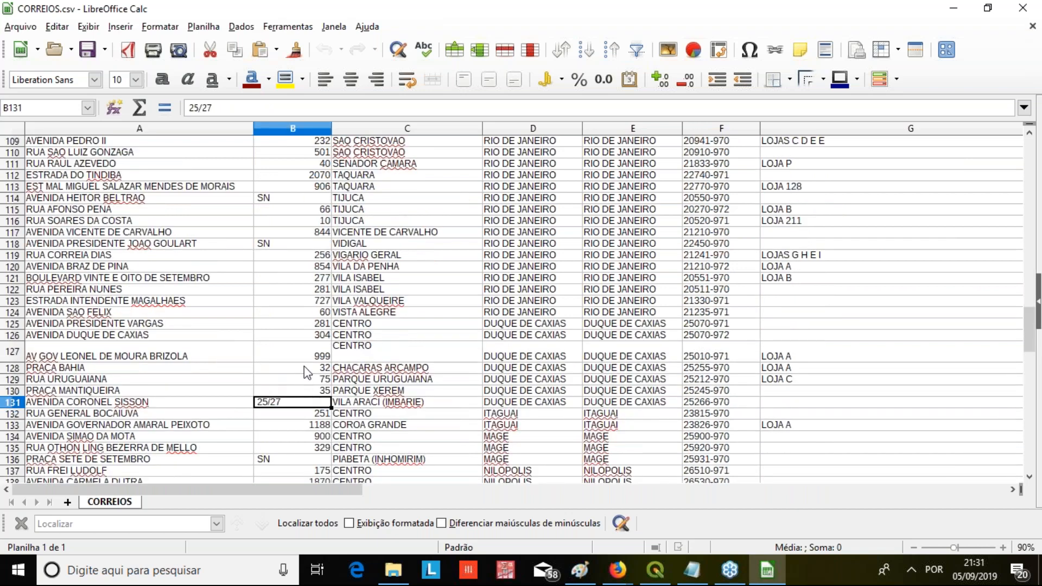
scroll(307, 361, "up", 20)
scroll(310, 336, "up", 15)
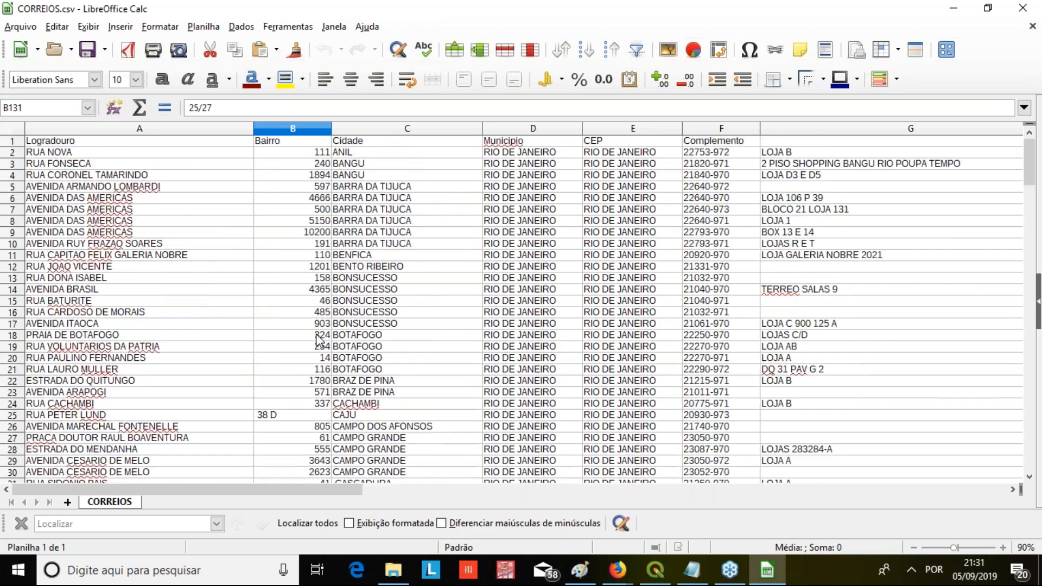
Compare the Logradouro, Bairro and Cidade headings with the values beneath them, check the rows further down, and close CORREIOS.csv
left_click(292, 143)
left_click(288, 174)
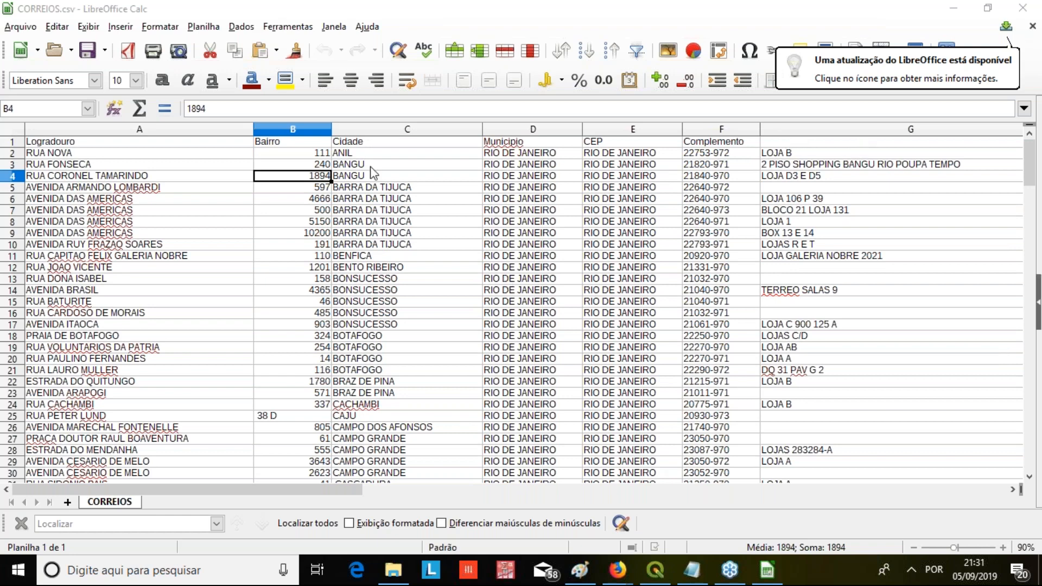
key("Left")
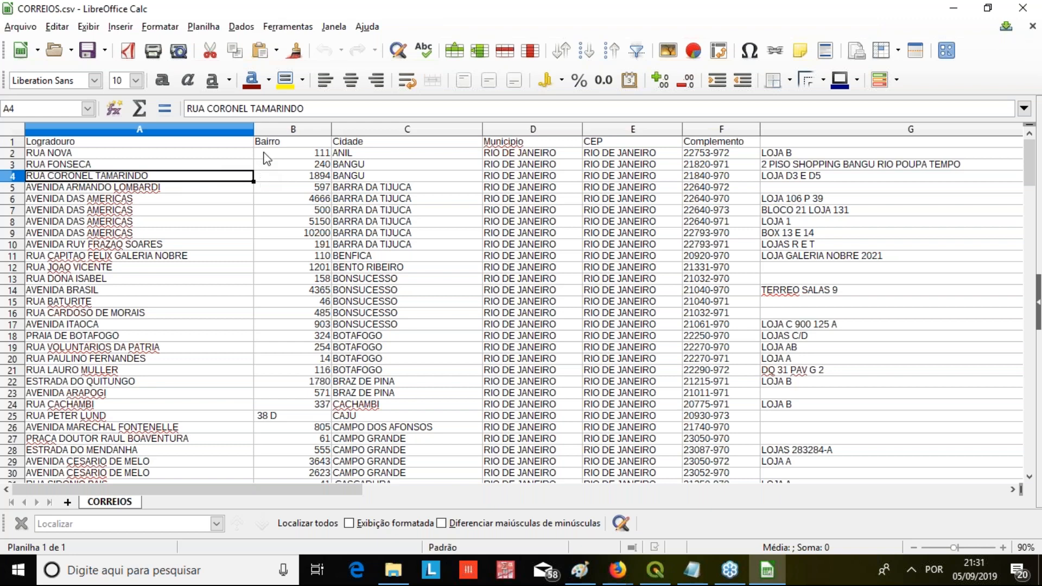
left_click(320, 154)
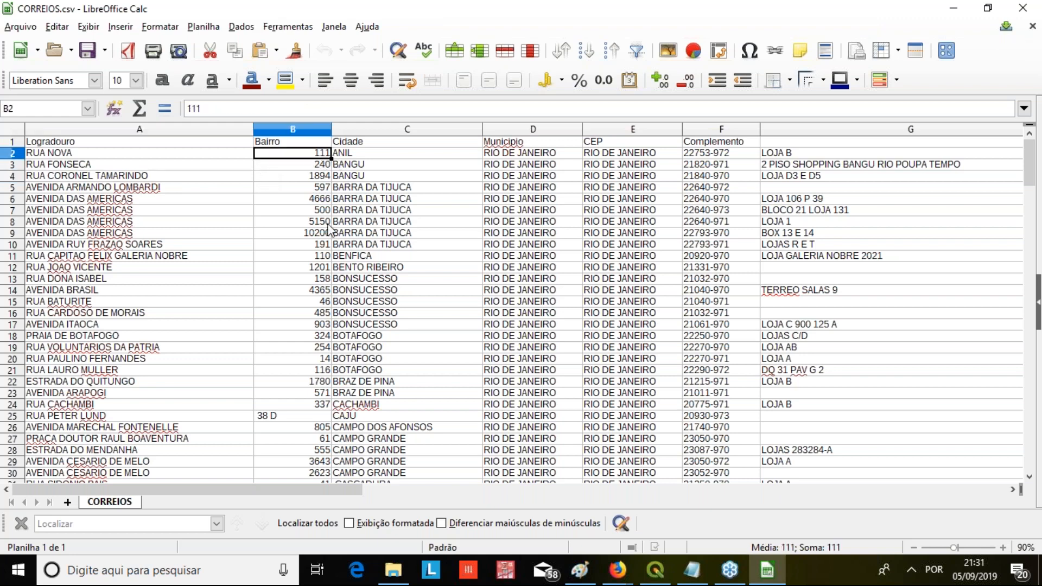
left_click(807, 142)
left_click_drag(402, 155, 396, 164)
left_click(206, 153)
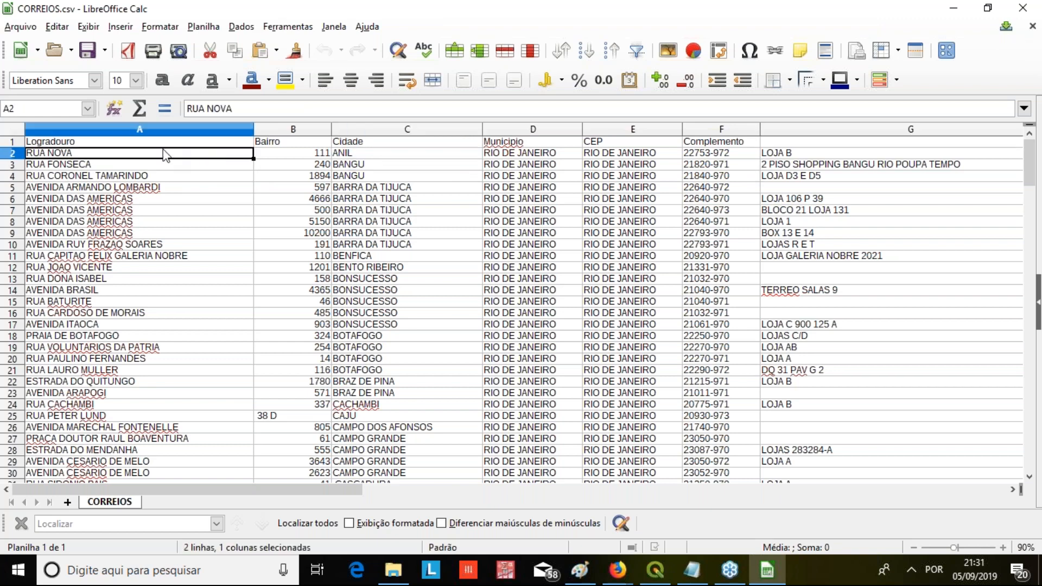
left_click(158, 145)
left_click(337, 144)
left_click(307, 143)
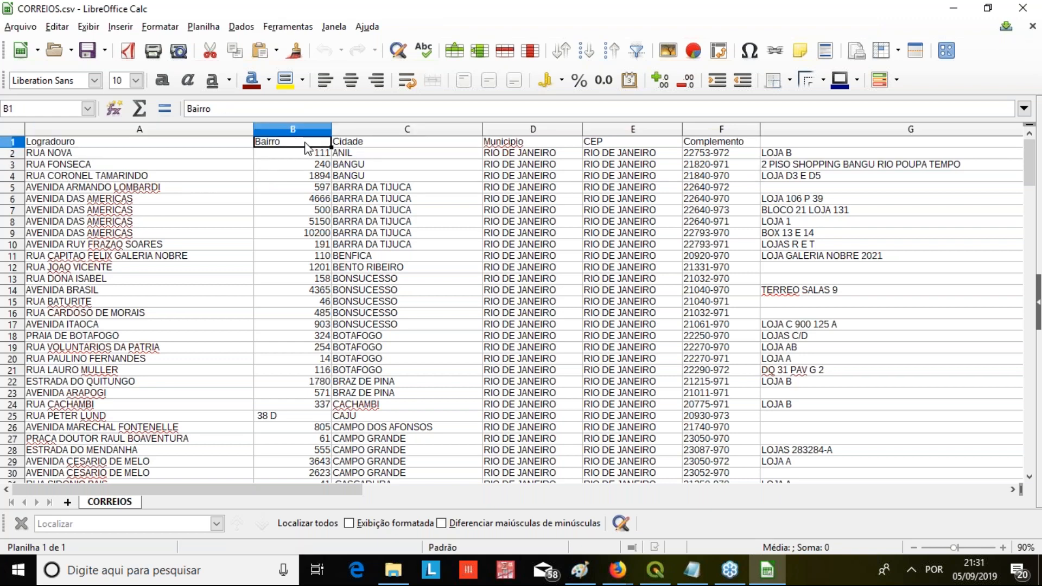
left_click(424, 144)
scroll(425, 242, "down", 4)
scroll(426, 242, "down", 9)
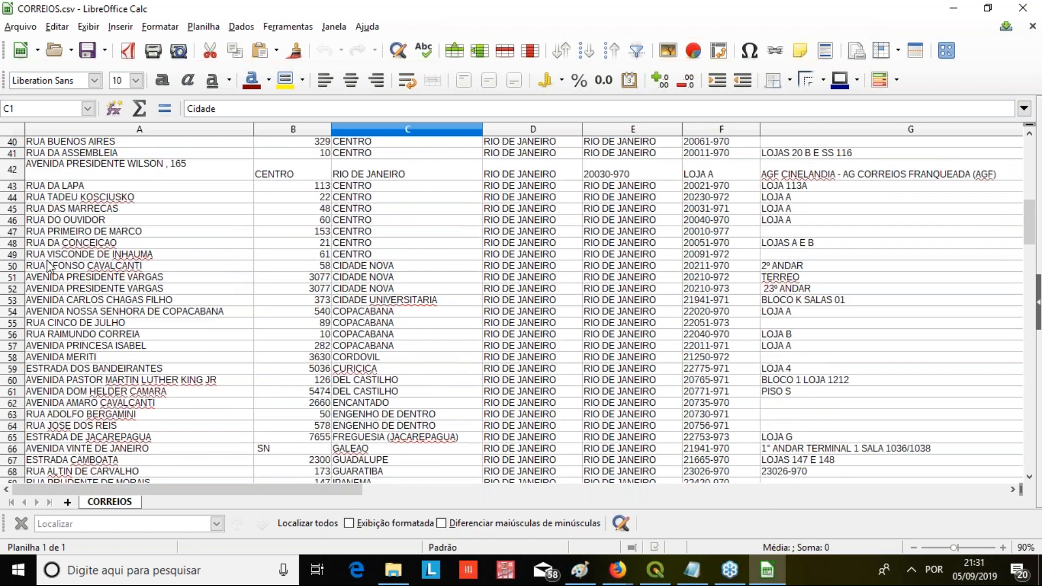
scroll(64, 237, "down", 2)
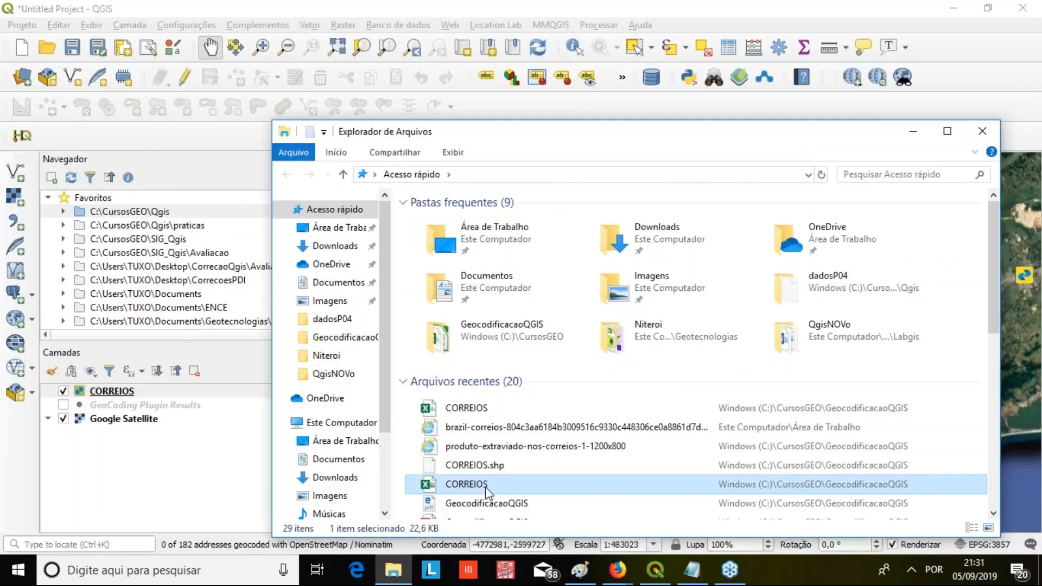
Open the CORREIOS workbook in Excel, look over how its addresses are written, and close it
double_click(480, 485)
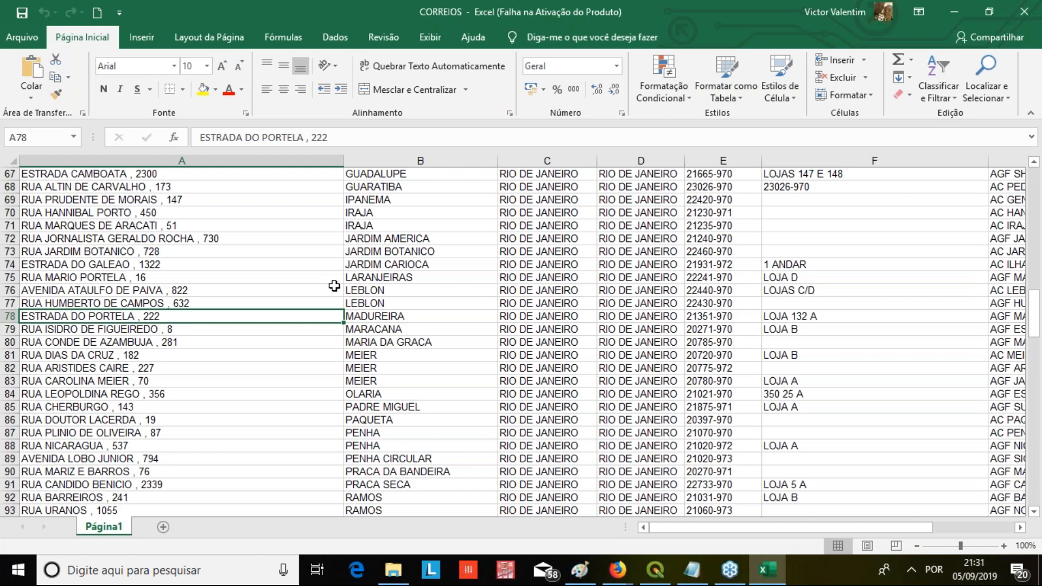
scroll(445, 266, "up", 20)
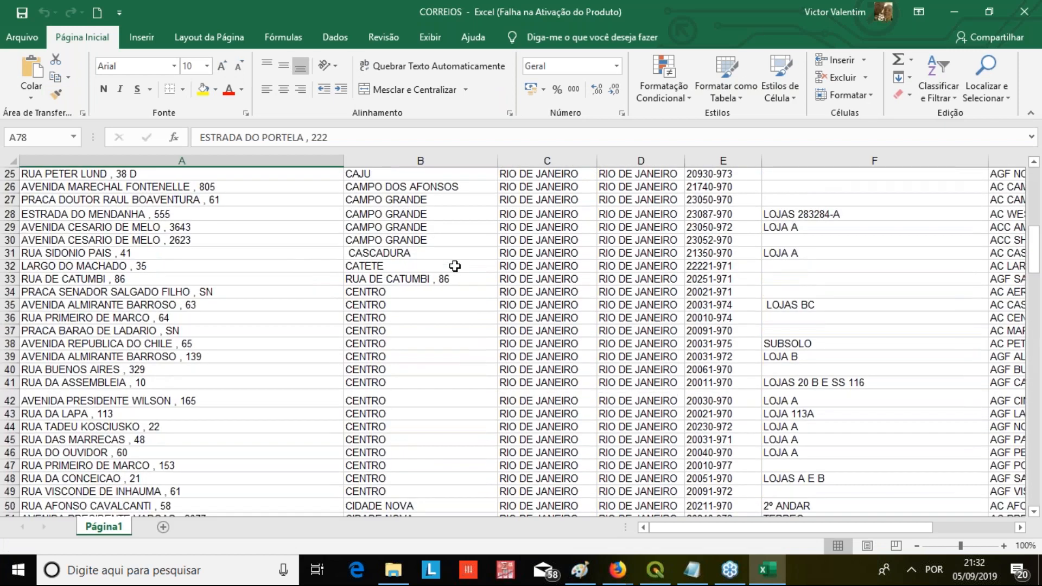
left_click(674, 434)
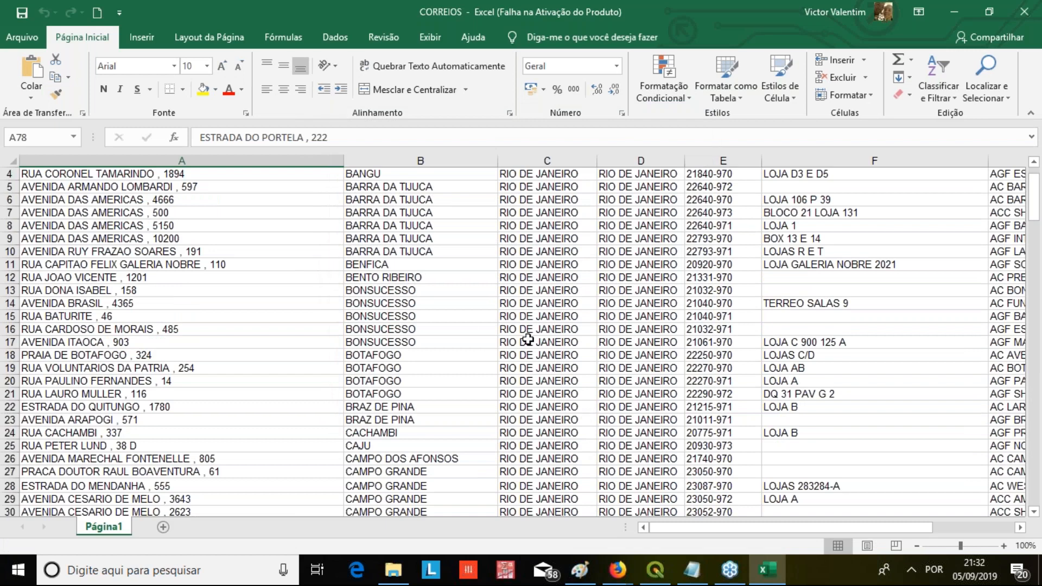
left_click(1023, 21)
Open CORREIOS.xlsx with LibreOffice Calc instead of Excel
left_click(460, 412)
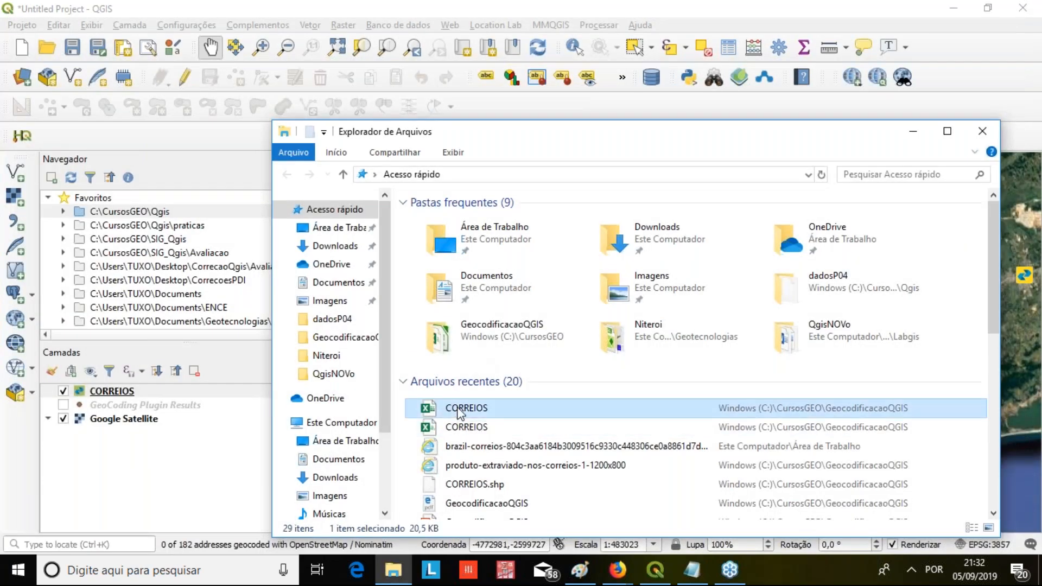
right_click(460, 412)
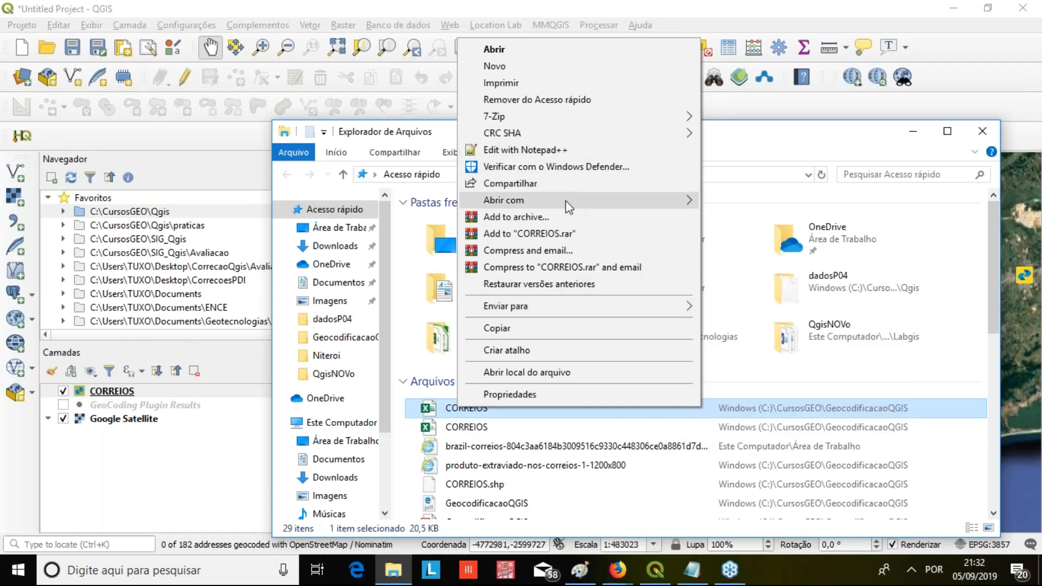
mouse_move(565, 201)
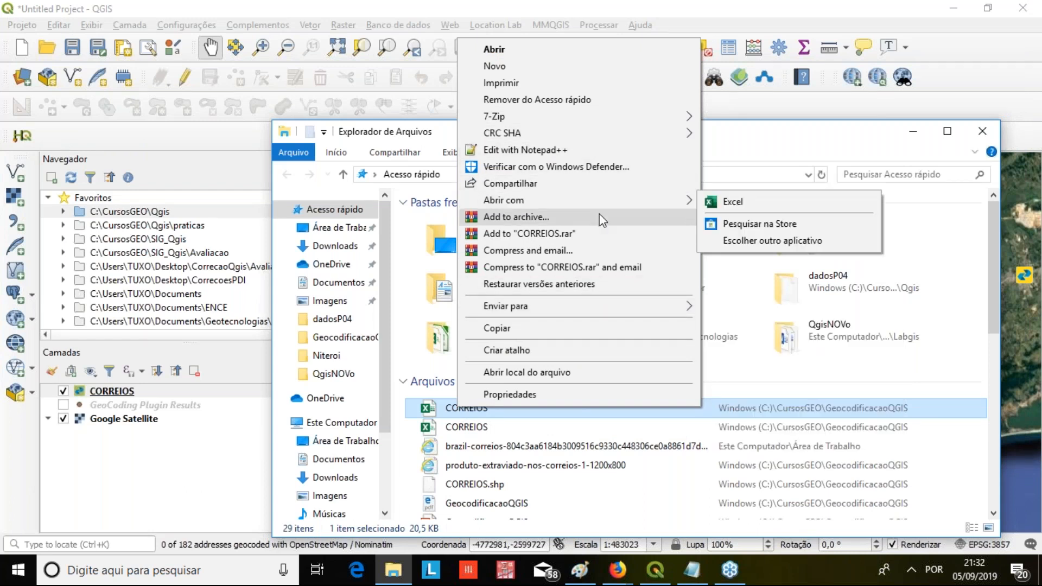
left_click(782, 239)
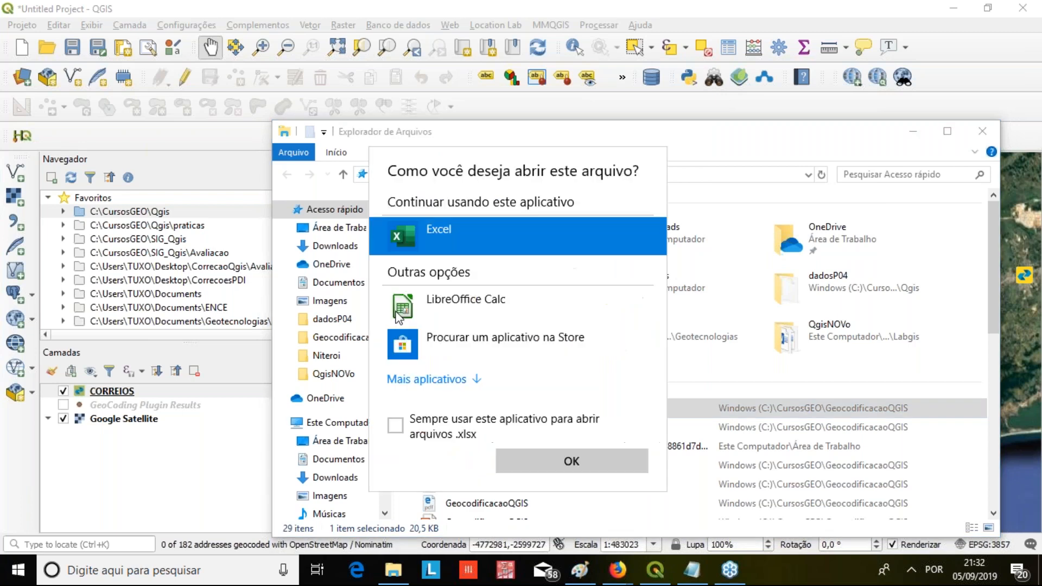
double_click(397, 299)
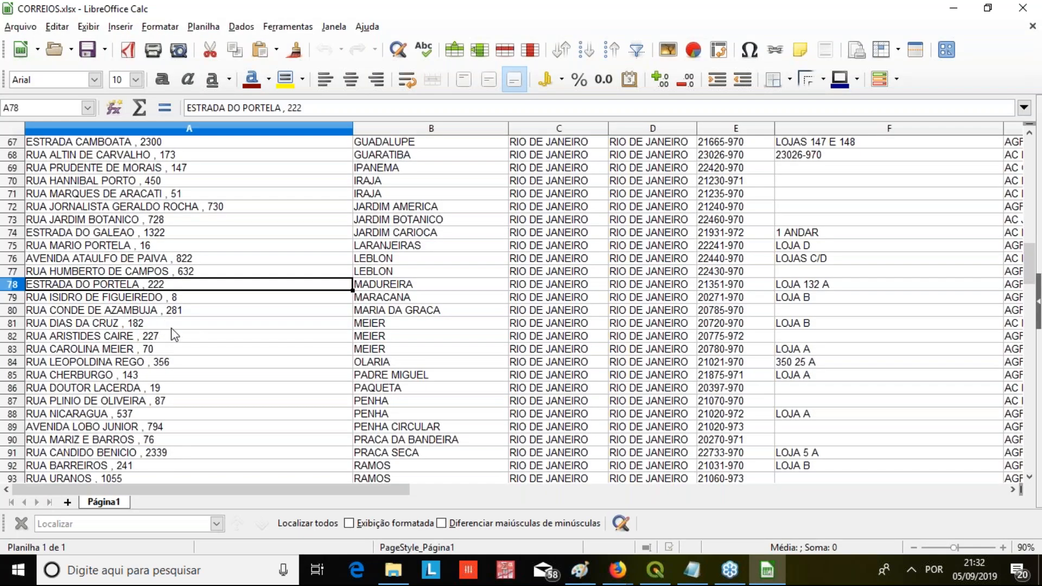
Look through the address column of CORREIOS.xlsx down to its last records and back up through the list
scroll(181, 323, "down", 20)
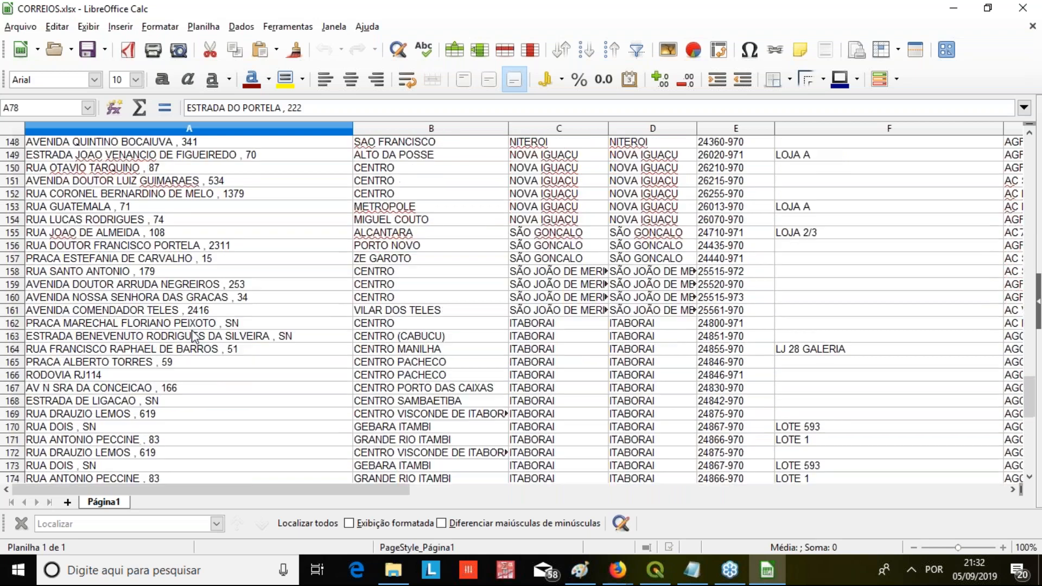
scroll(191, 330, "down", 4)
left_click_drag(54, 437, 220, 137)
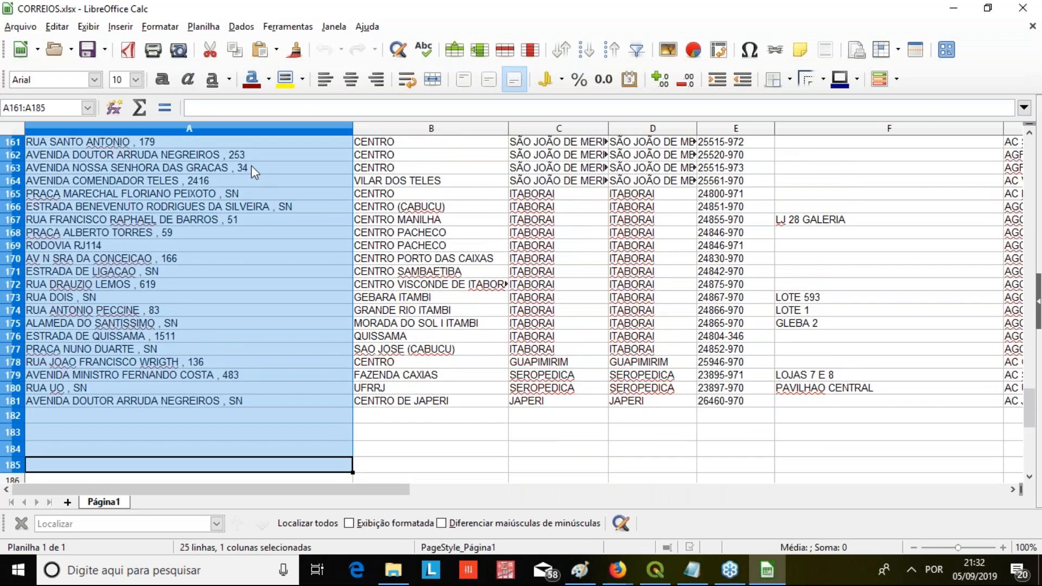
left_click(177, 450)
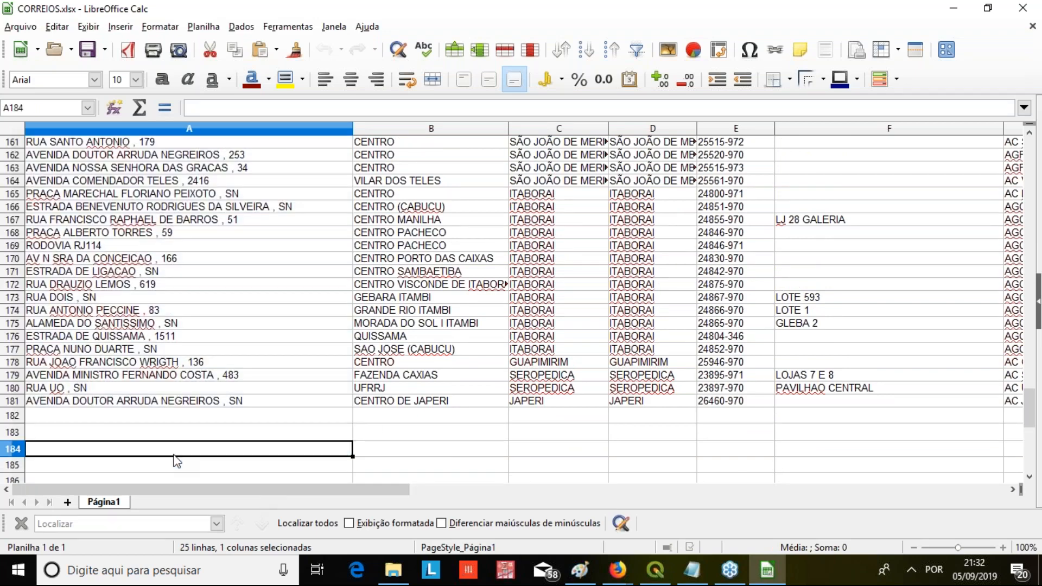
scroll(185, 310, "up", 12)
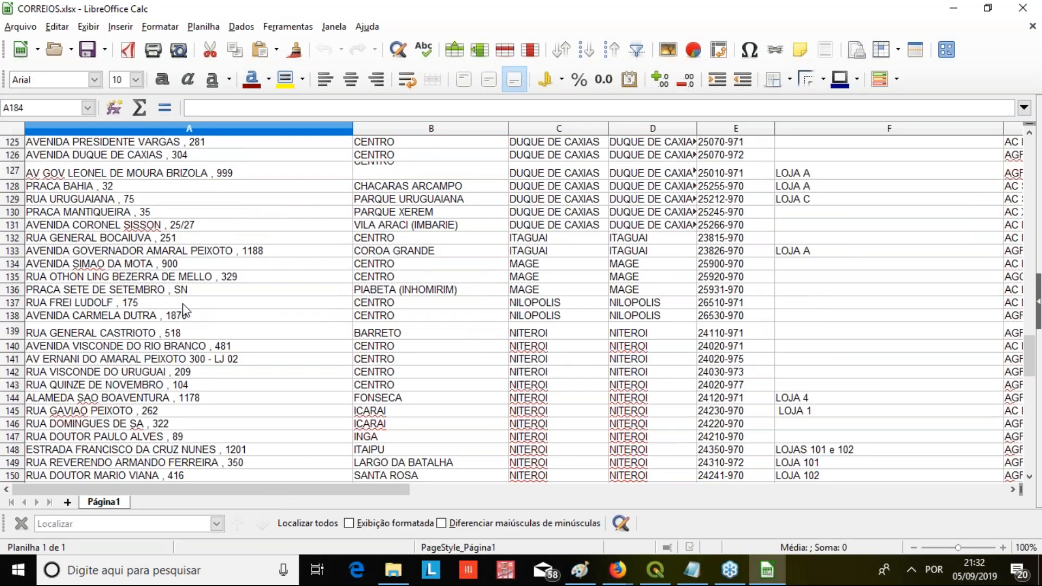
scroll(44, 212, "up", 2)
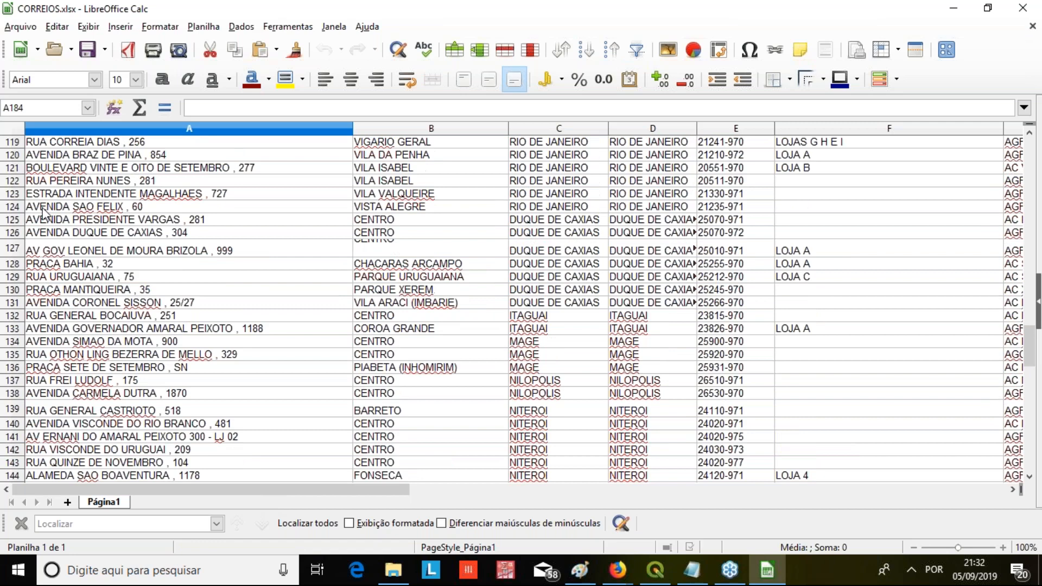
Delete rows 61 to 339 from the CORREIOS.xlsx sheet, leaving only the first 60 rows
scroll(44, 211, "up", 7)
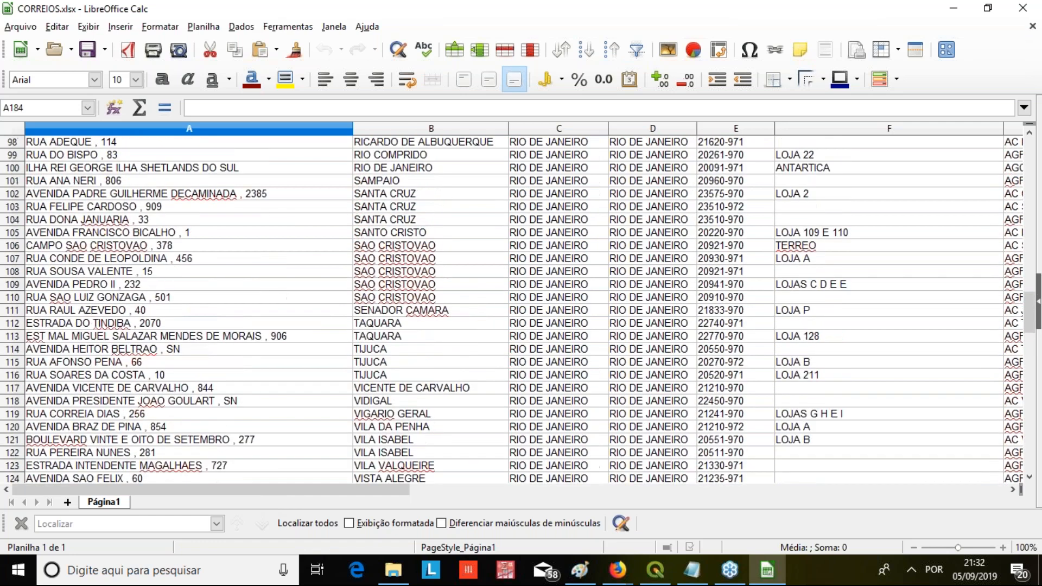
scroll(24, 238, "up", 15)
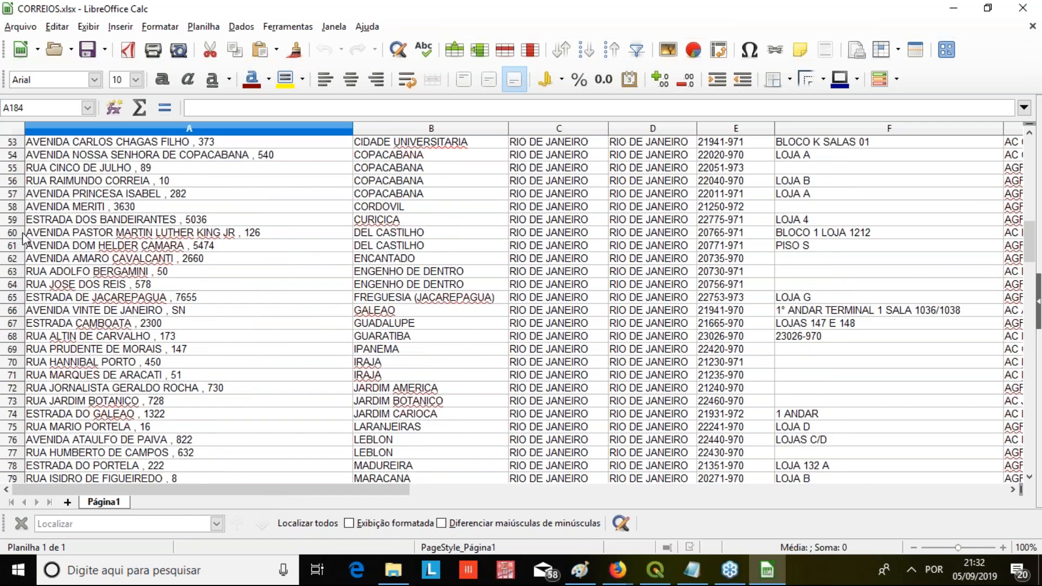
left_click_drag(13, 245, 17, 323)
left_click_drag(580, 347, 754, 493)
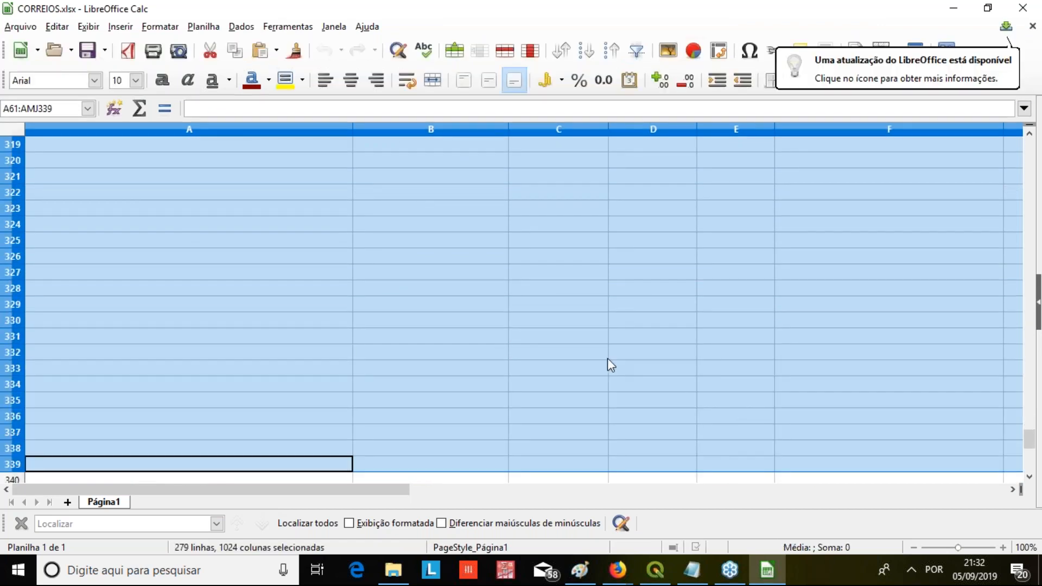
right_click(10, 226)
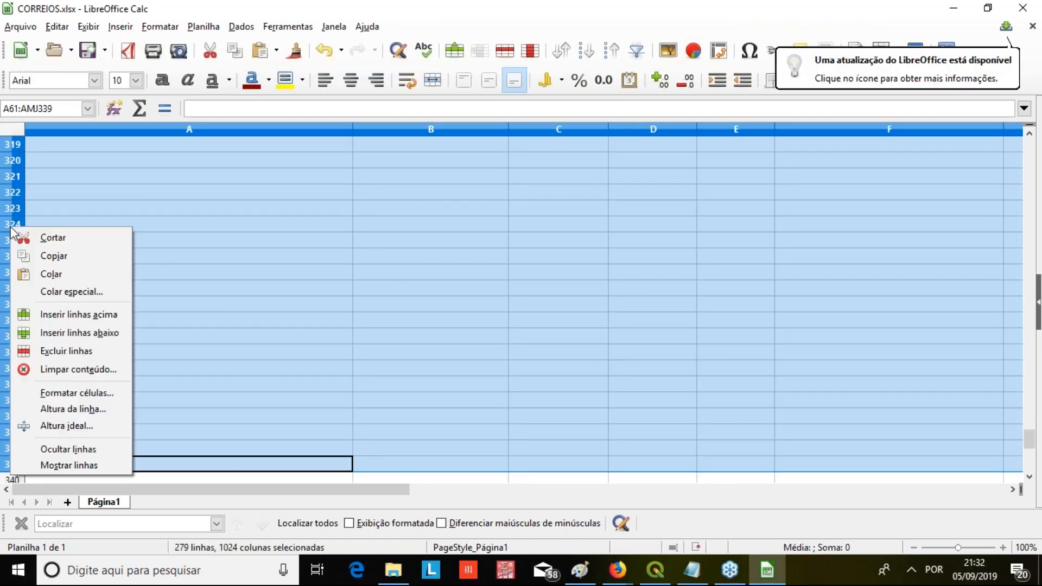
left_click(68, 352)
Look over the shortened address list from its empty end back to the heading row
scroll(216, 323, "up", 15)
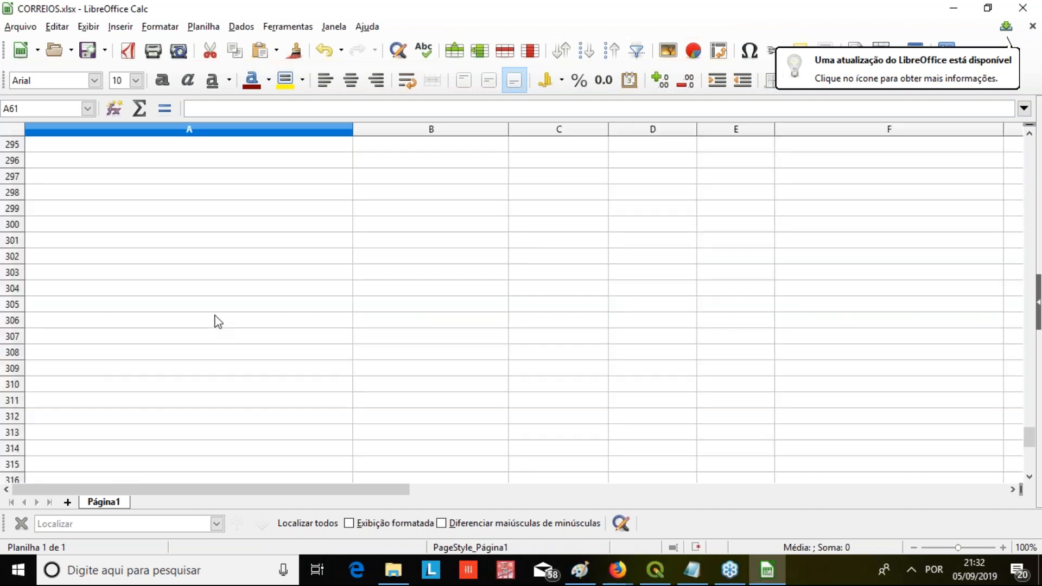
scroll(291, 334, "up", 10)
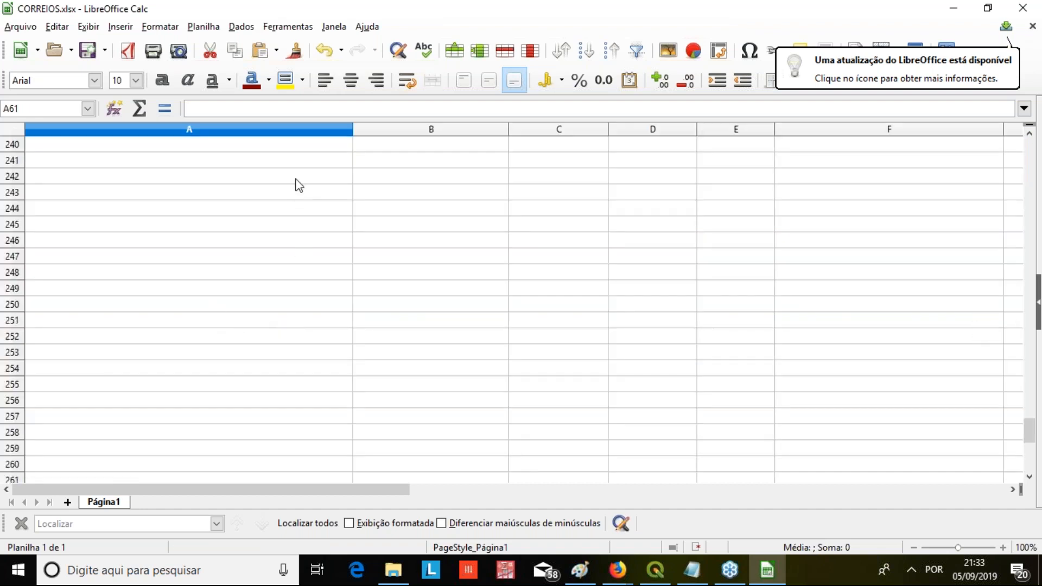
left_click_drag(1029, 430, 1010, 140)
scroll(349, 337, "down", 9)
scroll(176, 393, "up", 2)
scroll(175, 393, "up", 7)
left_click(193, 220)
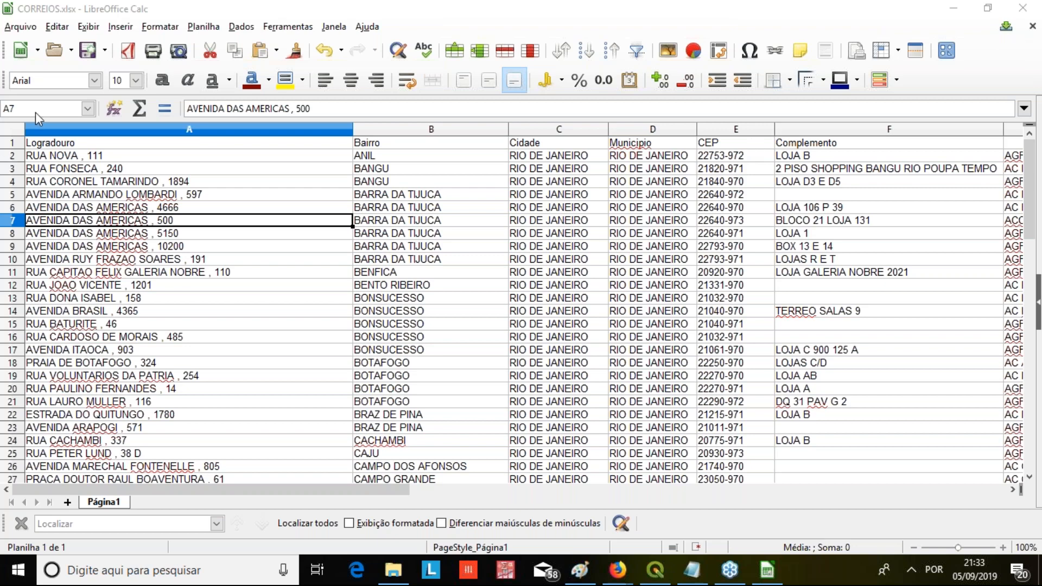
Save the shortened table as CORREIOS2 in the GeocodificacaoQGIS folder, in Text CSV format
left_click(20, 28)
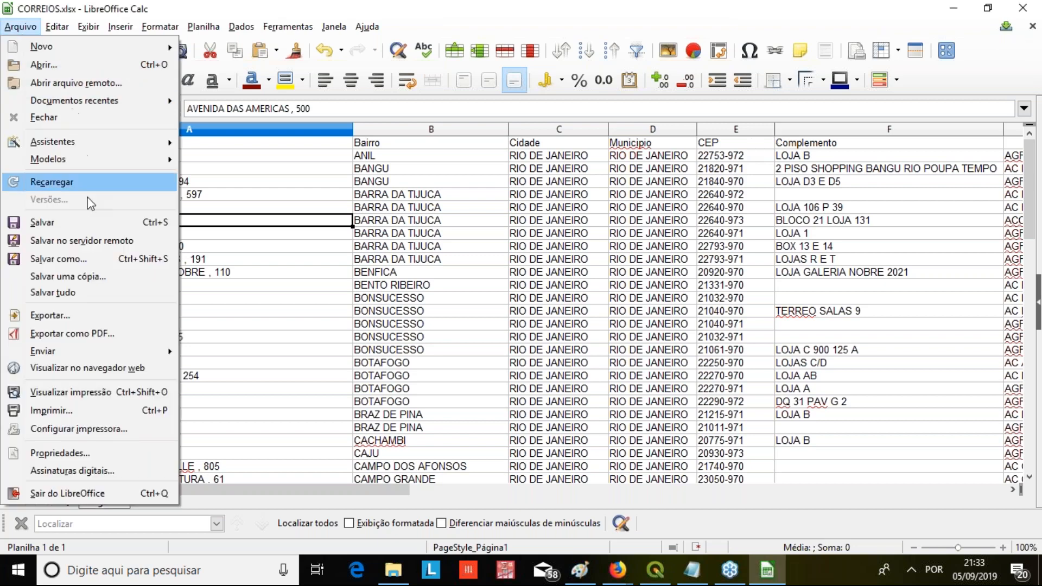
left_click(100, 257)
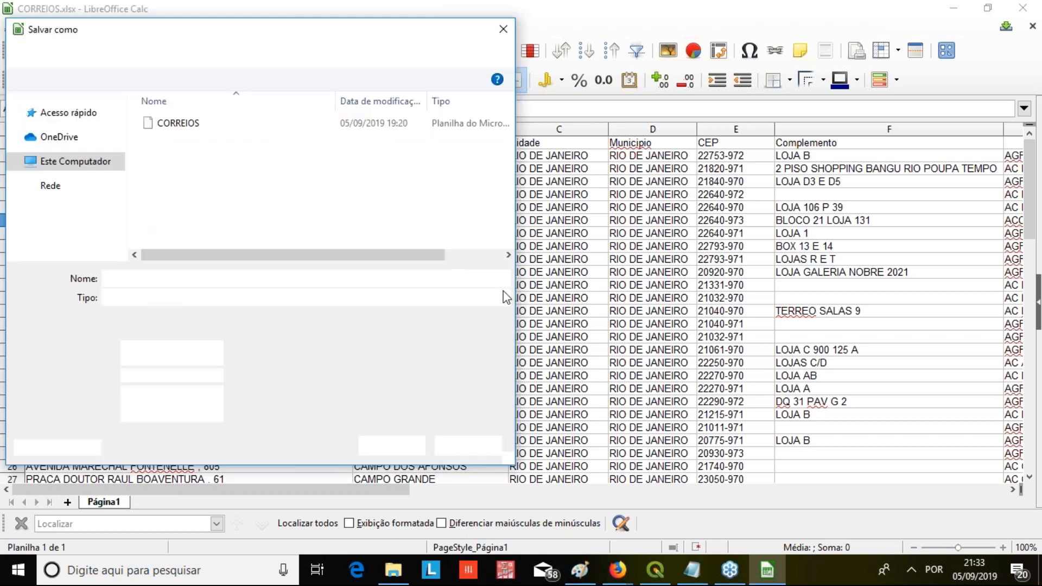
left_click(156, 278)
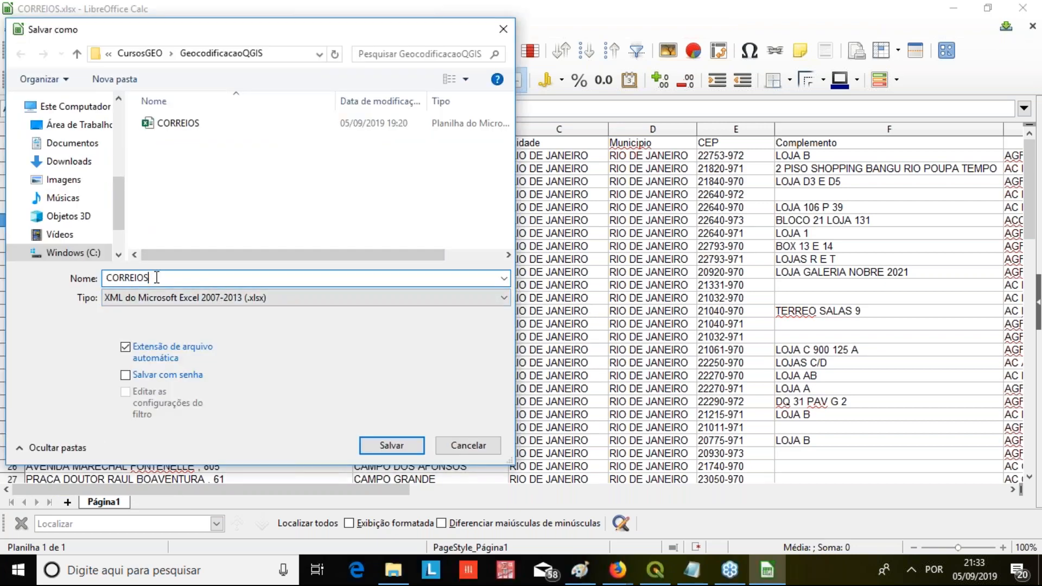
left_click(199, 258)
left_click(201, 299)
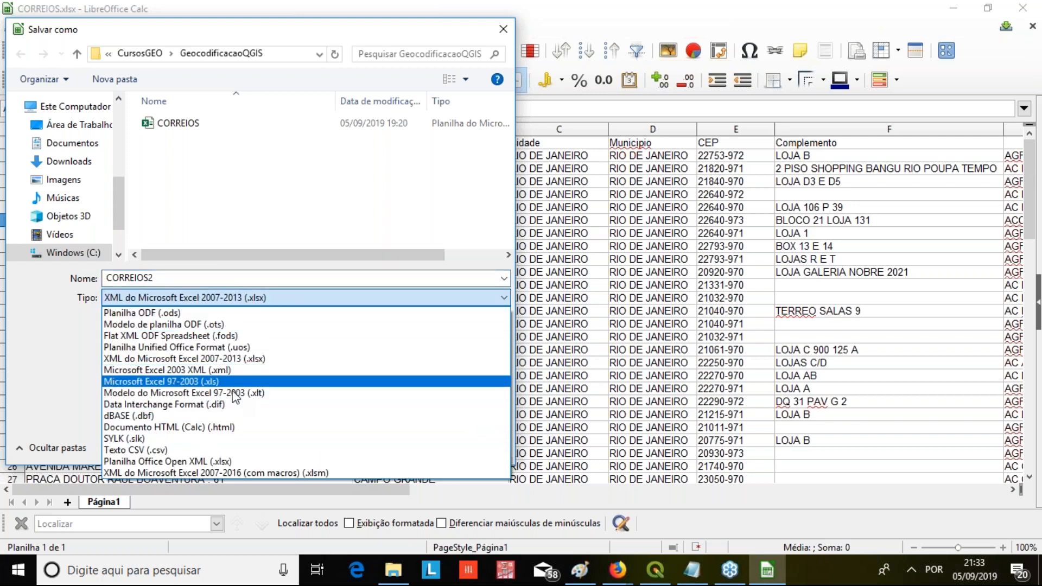
left_click(240, 450)
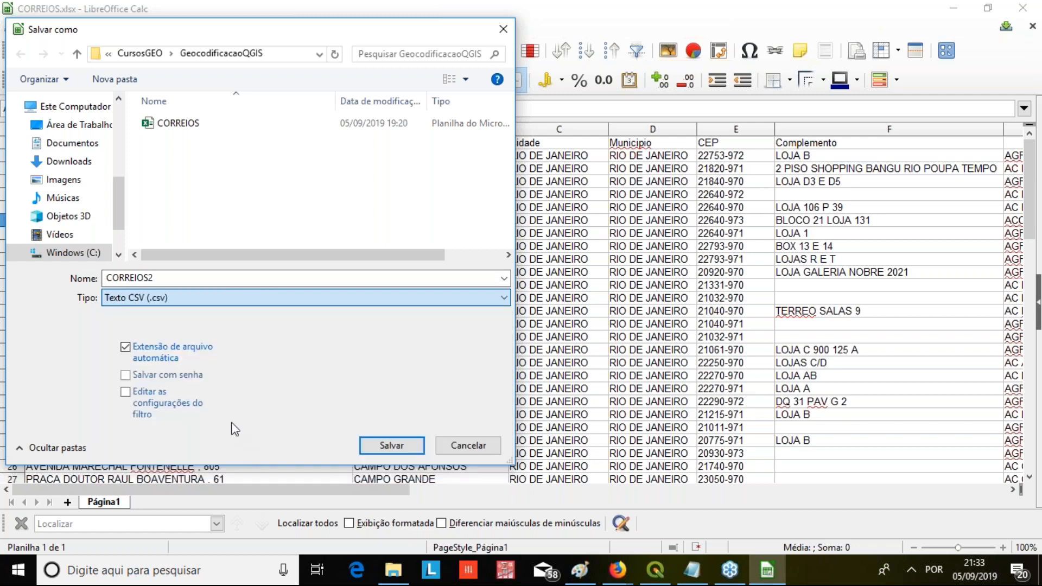
left_click(382, 448)
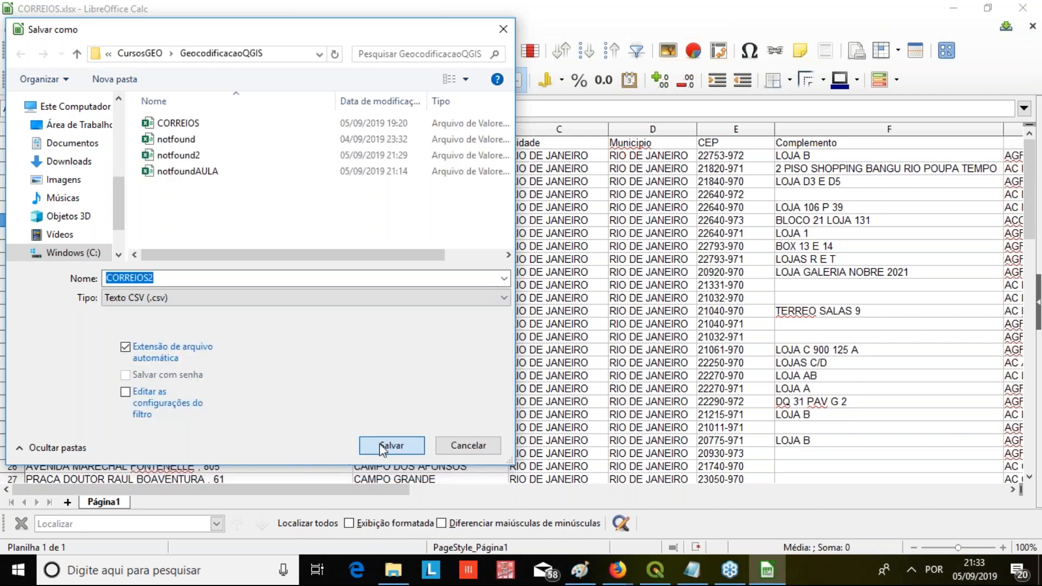
left_click(549, 336)
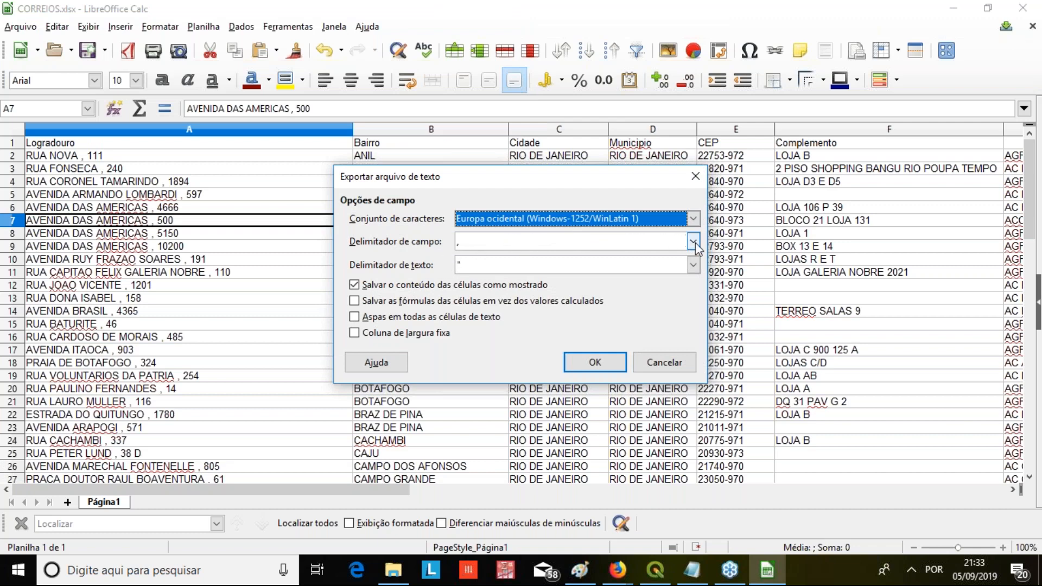
Export the CSV with the Unicode (UTF-8) character set and a semicolon as field delimiter
left_click(694, 220)
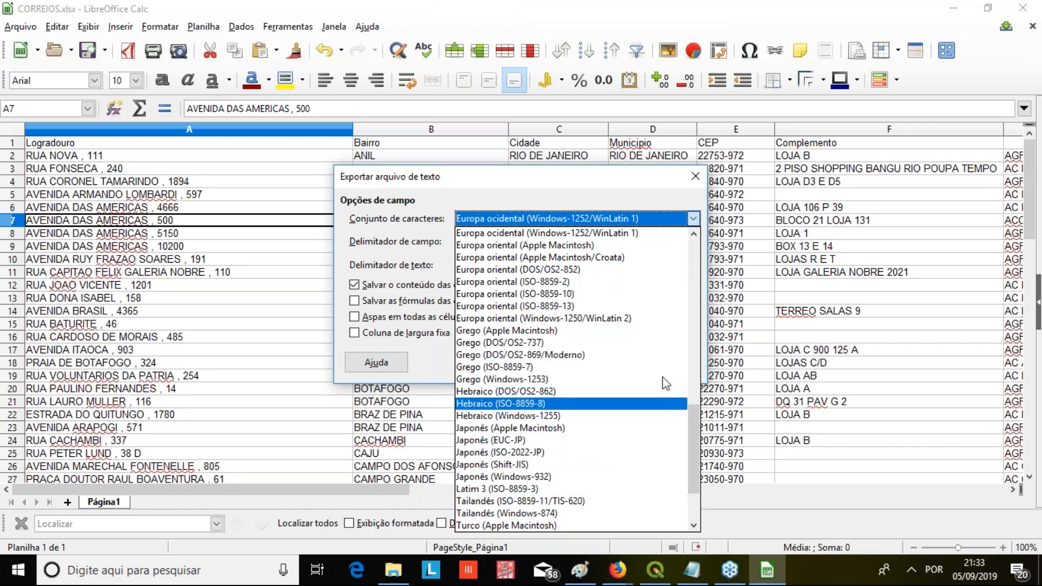
left_click_drag(690, 457, 691, 486)
left_click(619, 501)
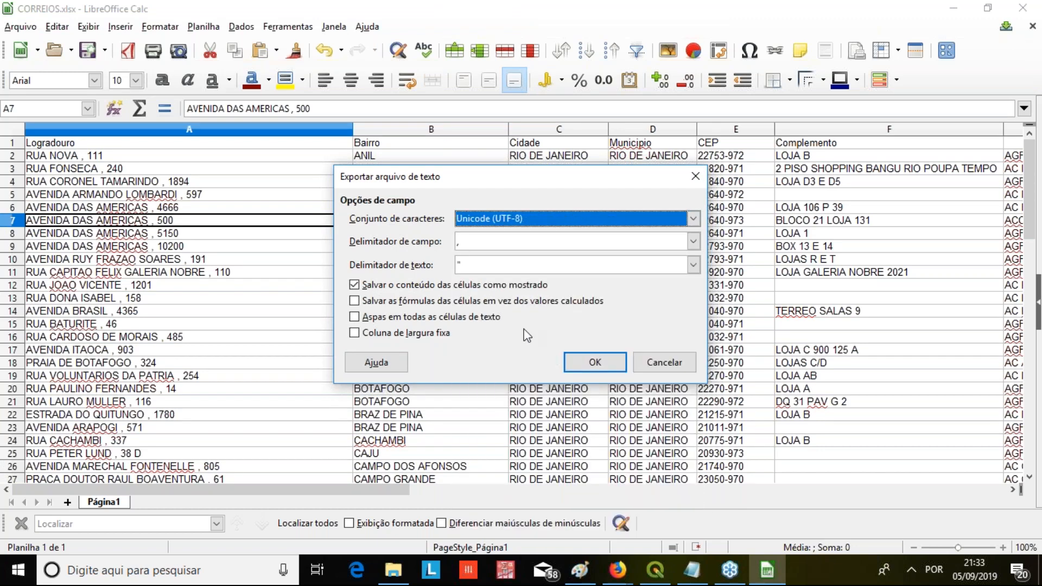
left_click(694, 242)
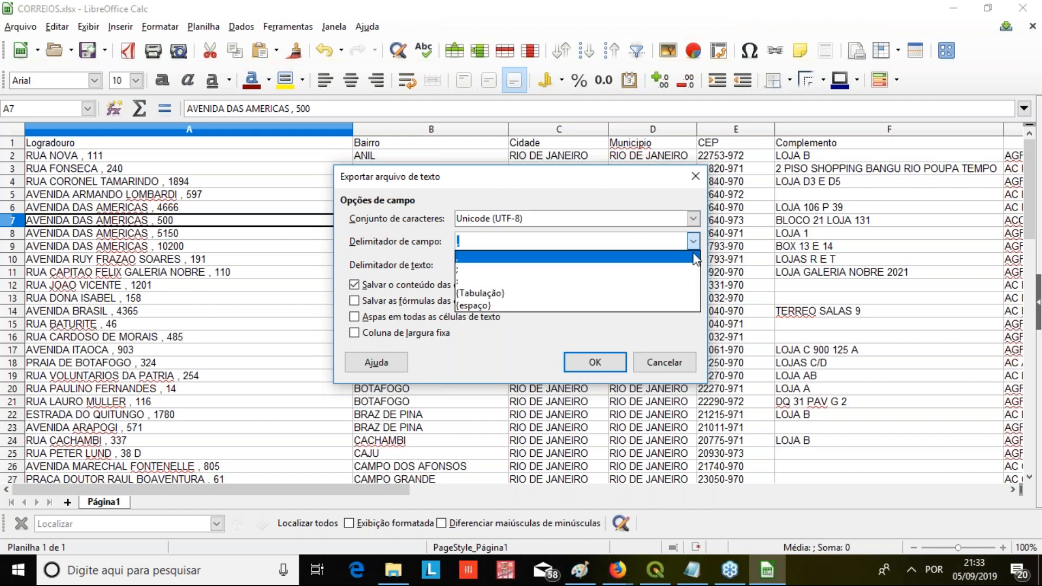
left_click(669, 269)
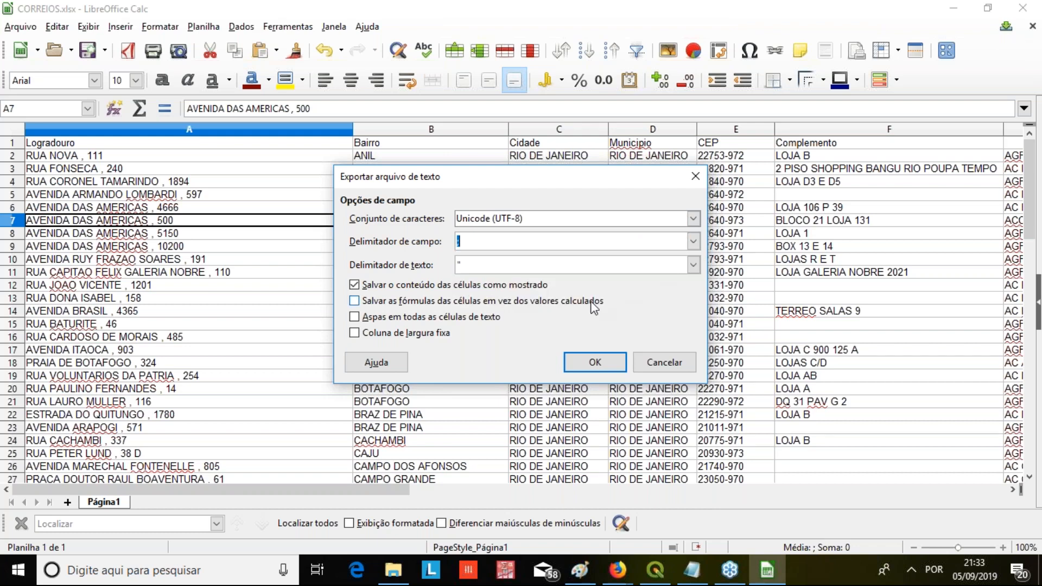
left_click(595, 364)
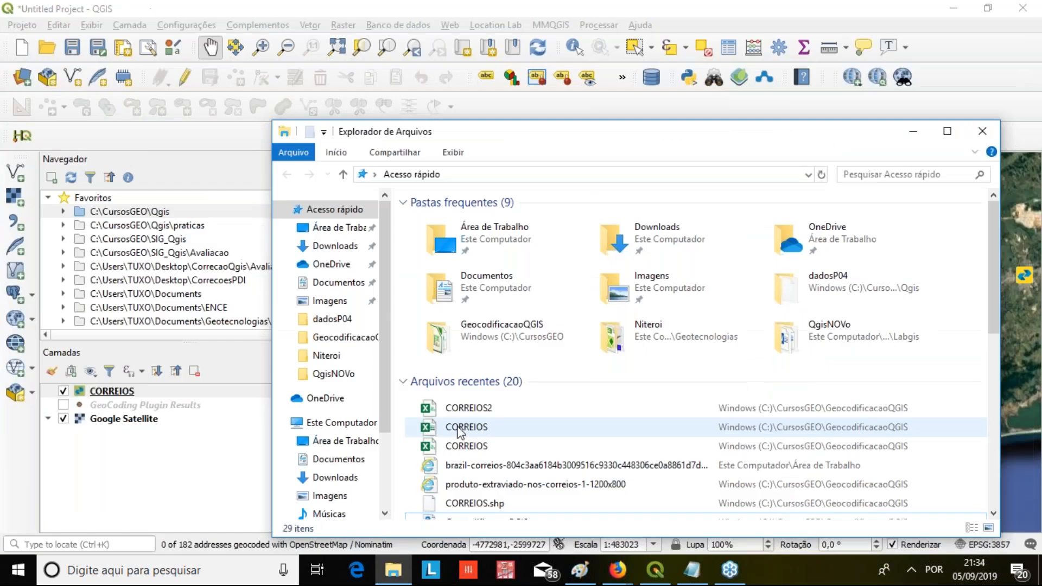
Open CORREIOS2.csv with LibreOffice Calc and compare the import preview without and with the semicolon separator
right_click(462, 409)
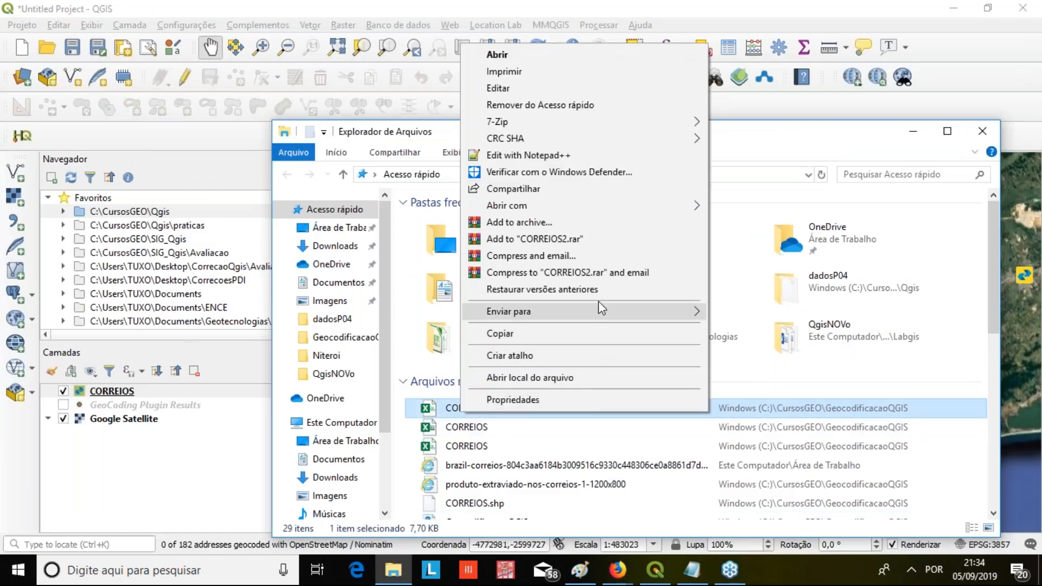
mouse_move(599, 208)
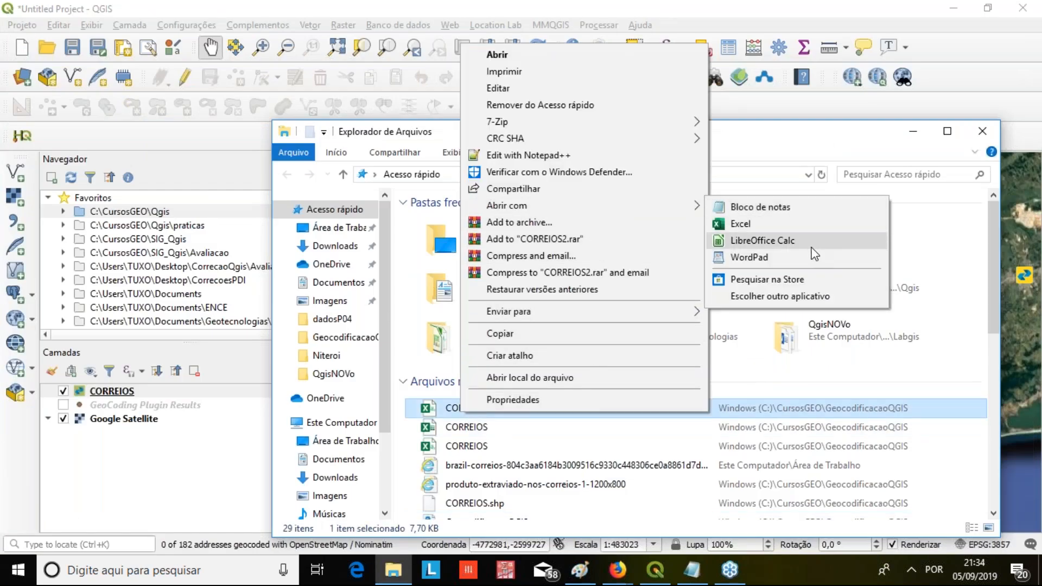
left_click(812, 245)
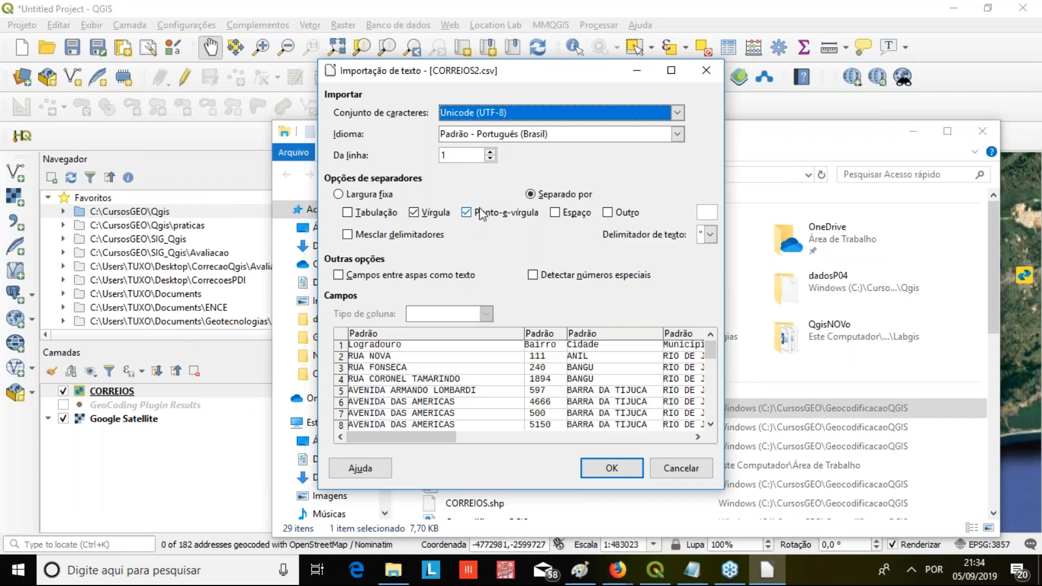
left_click(466, 213)
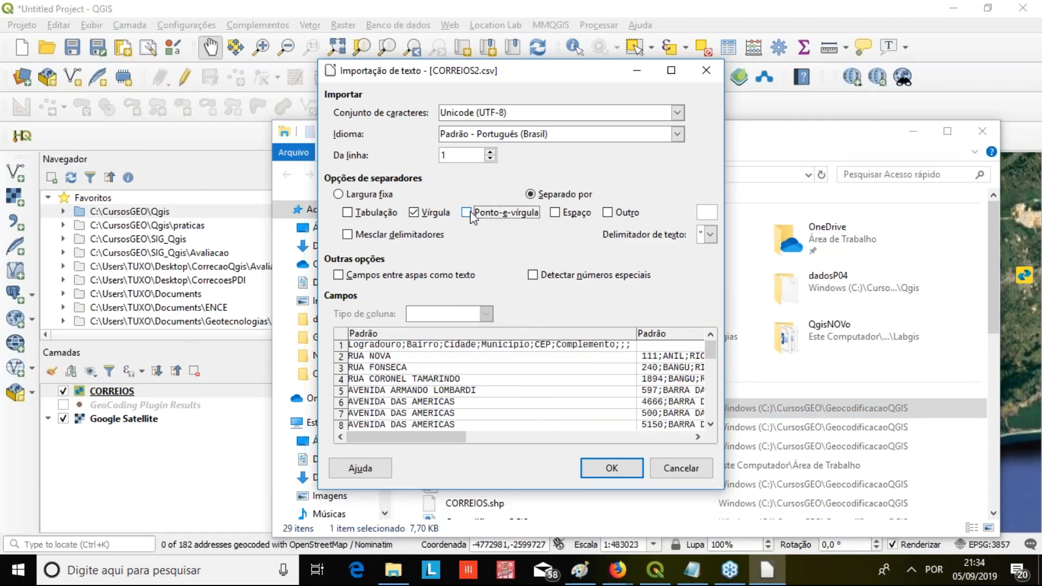
left_click(467, 213)
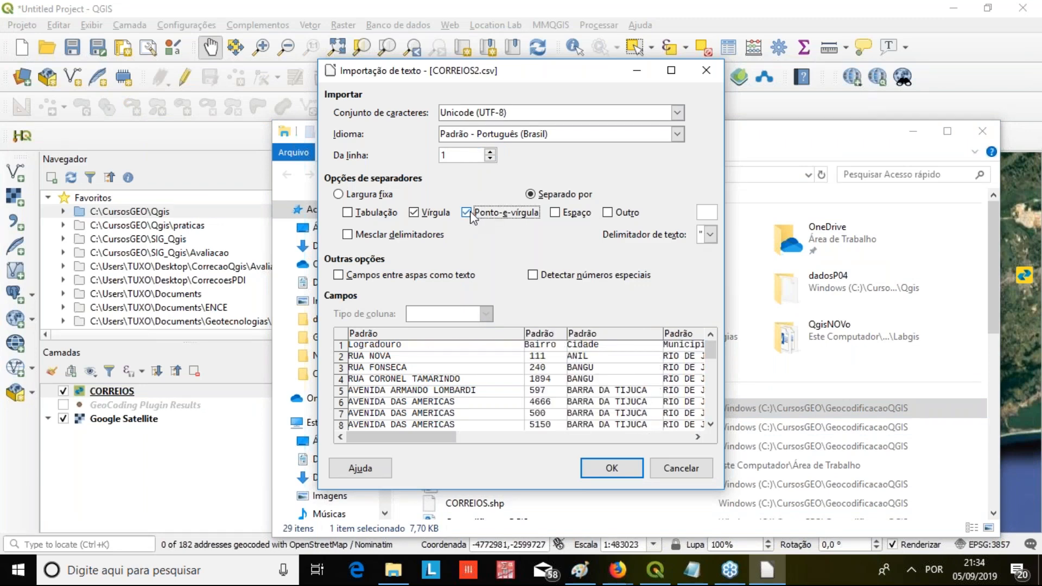
Examine how the Bairro and Cidade columns line up with their values in the preview, and cancel the import
left_click(535, 353)
left_click(587, 344)
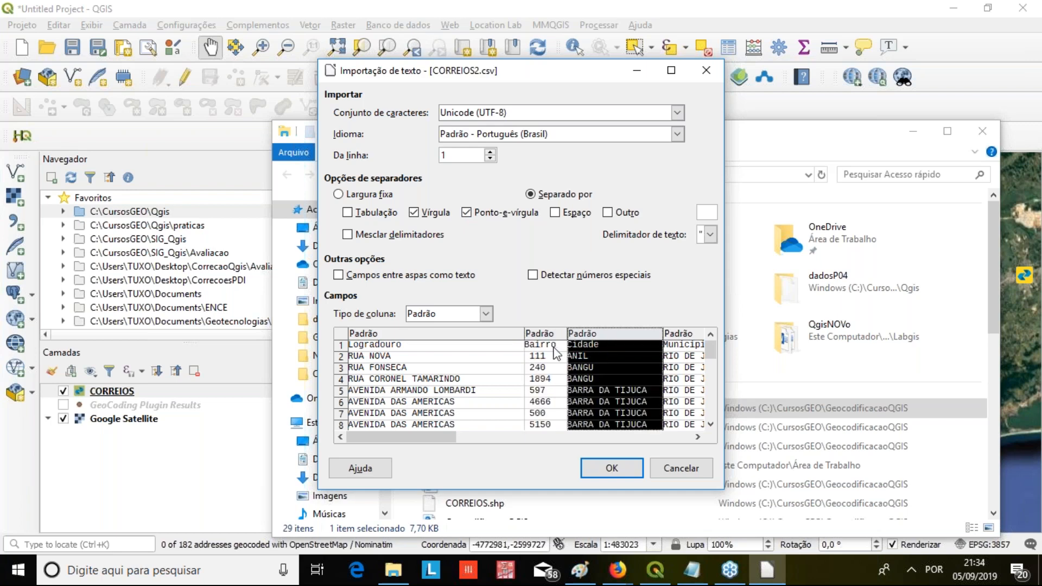
left_click(544, 347)
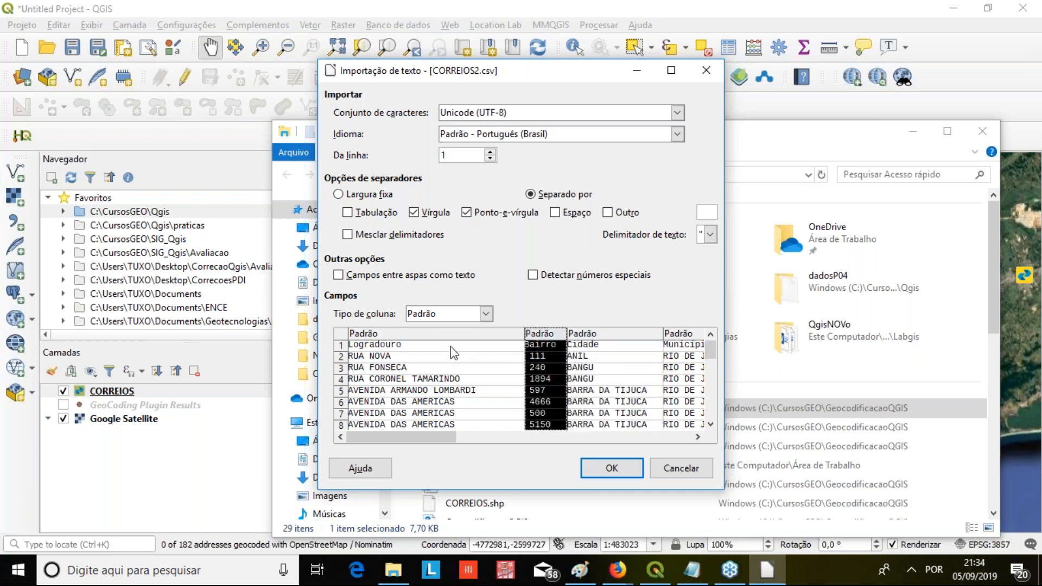
left_click(706, 70)
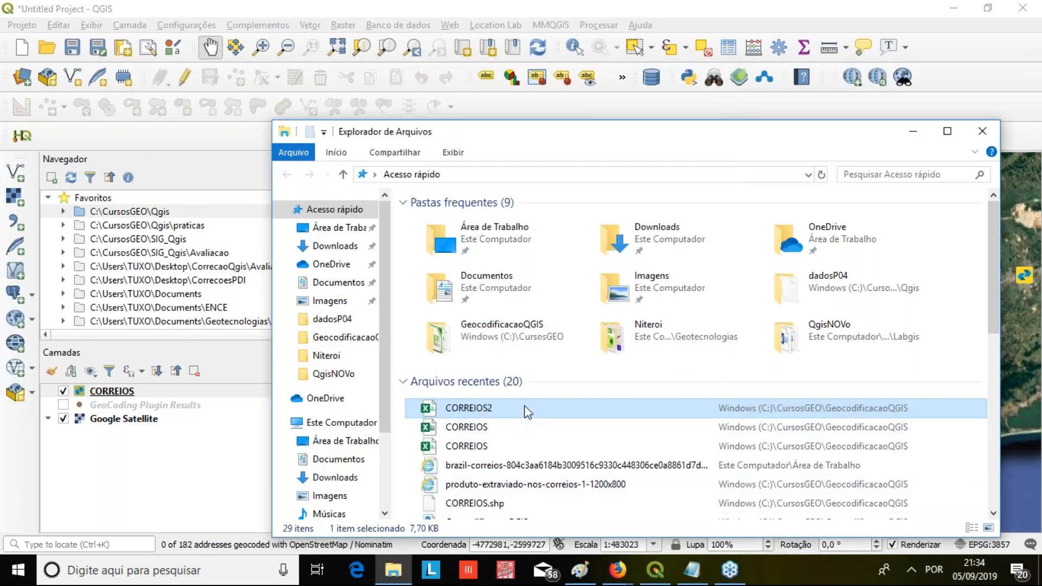
right_click(476, 447)
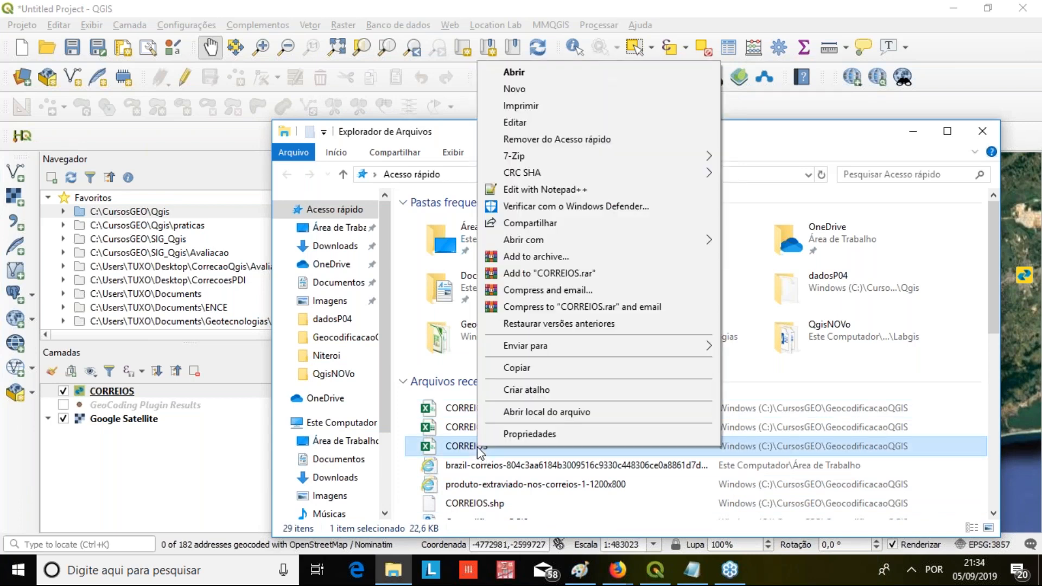
left_click(477, 481)
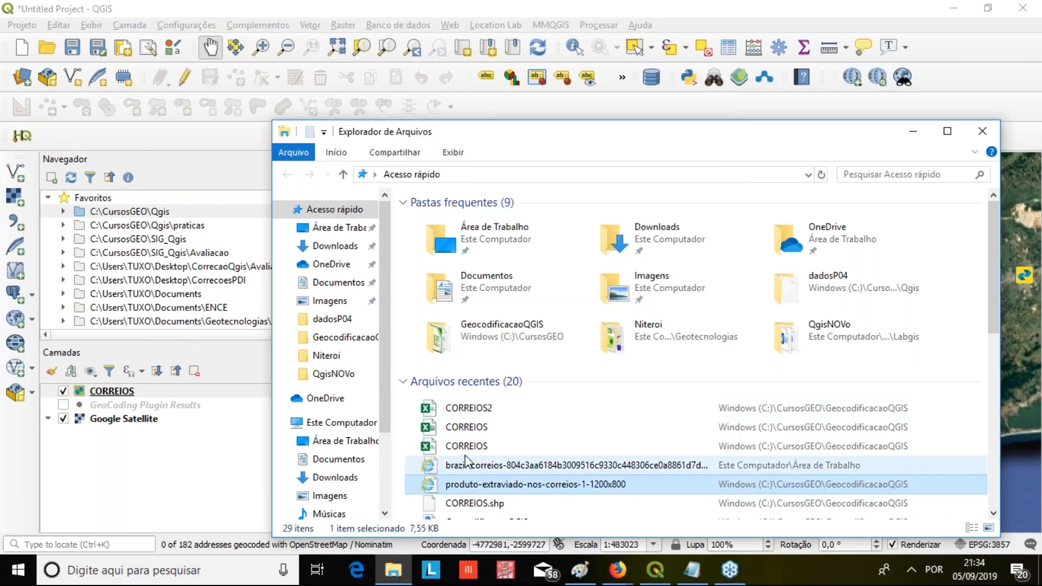
left_click(466, 451)
right_click(466, 451)
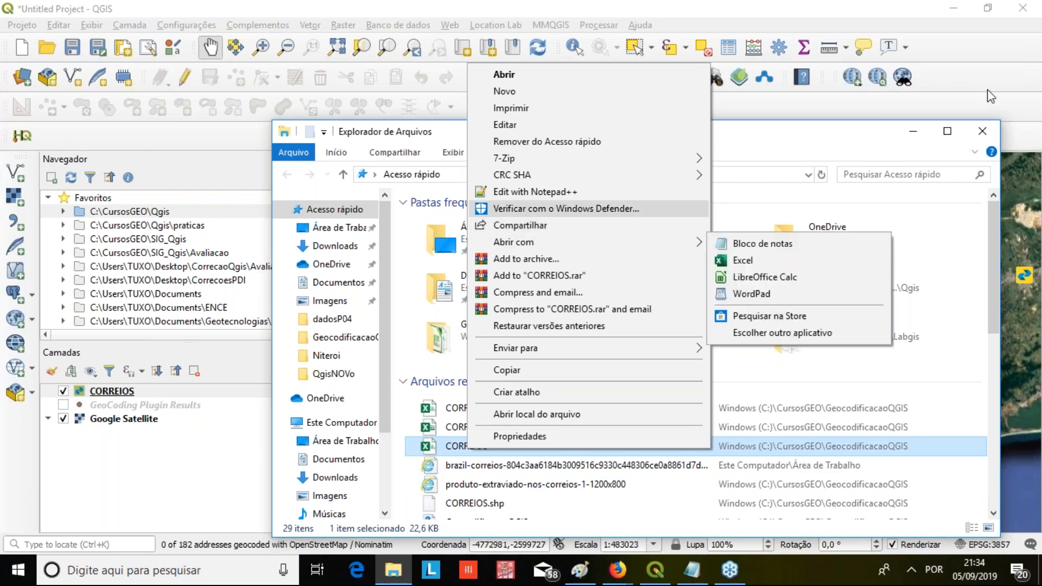
left_click(573, 517)
scroll(640, 450, "up", 1)
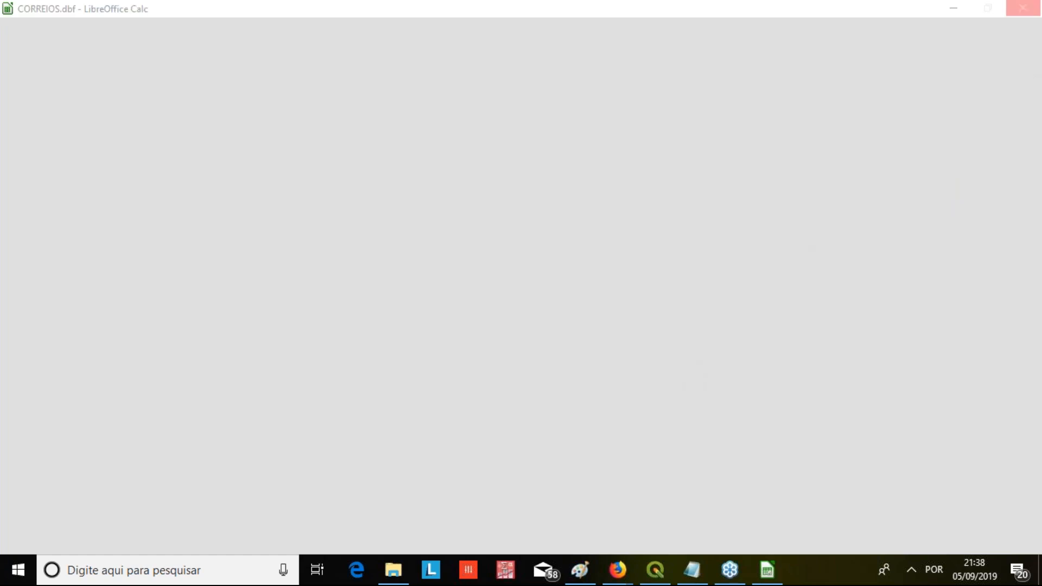
left_click(655, 568)
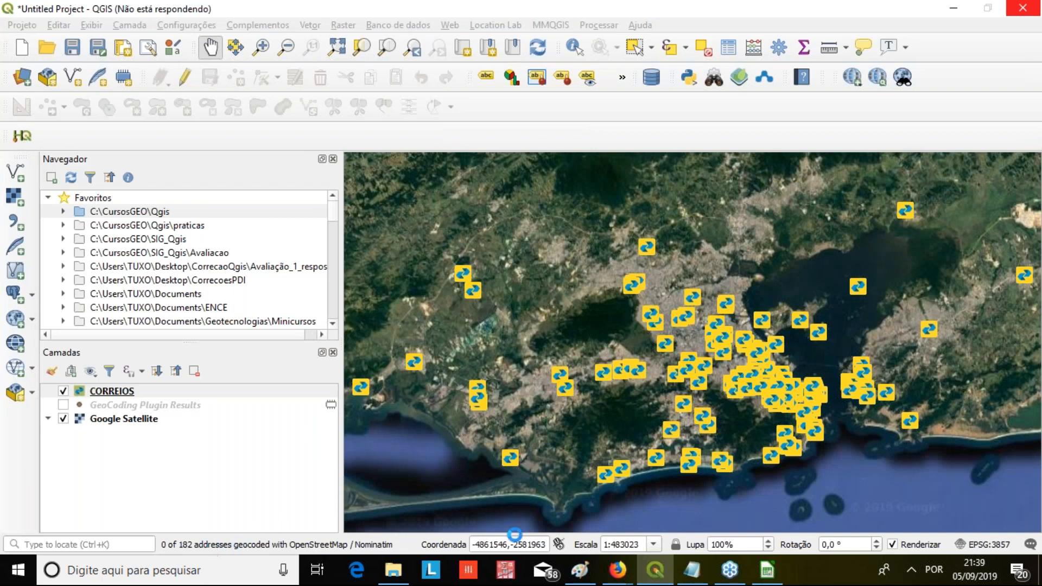
left_click(781, 568)
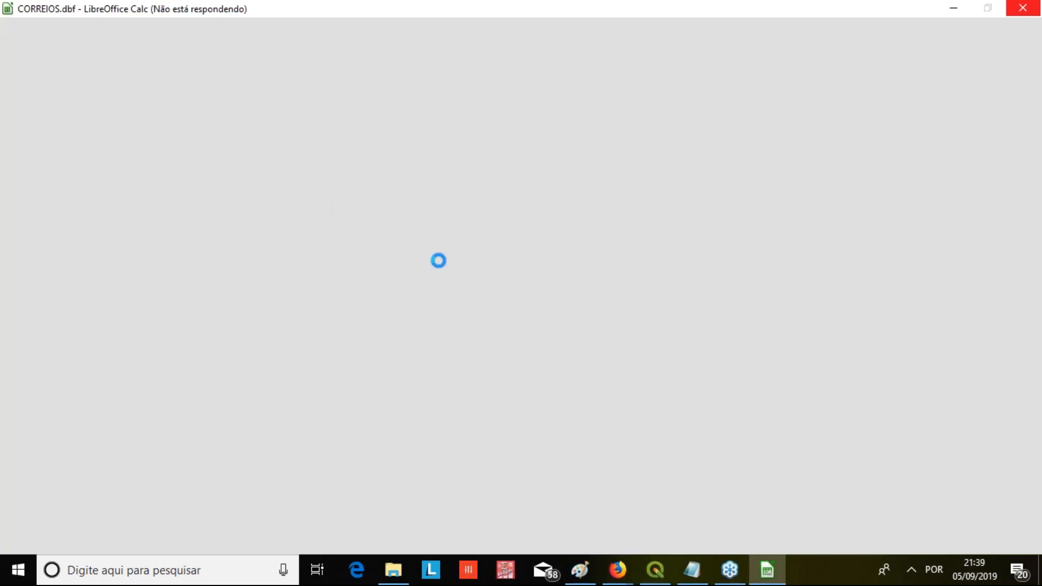
left_click(657, 572)
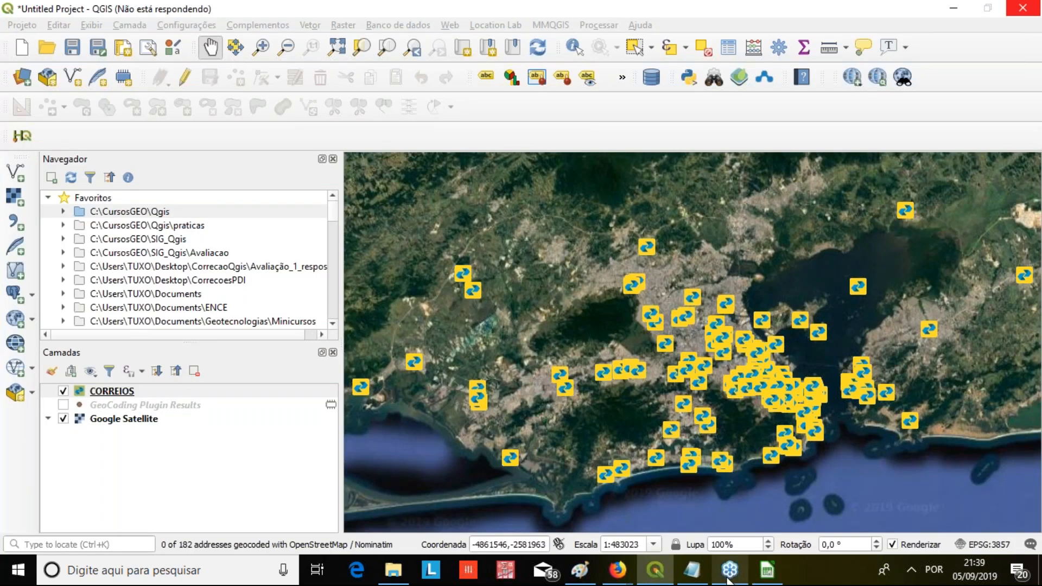
left_click(774, 570)
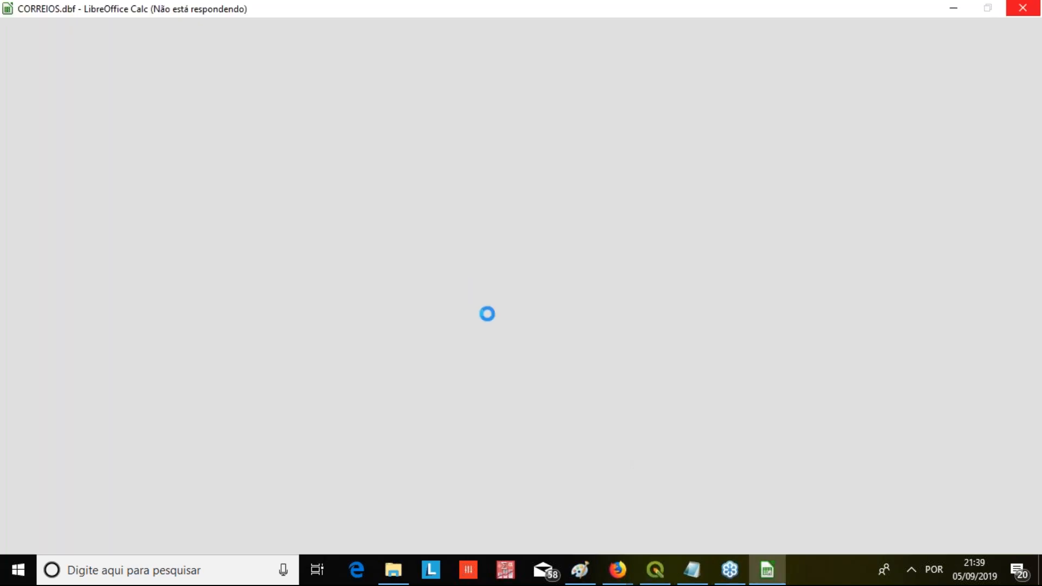
mouse_move(691, 570)
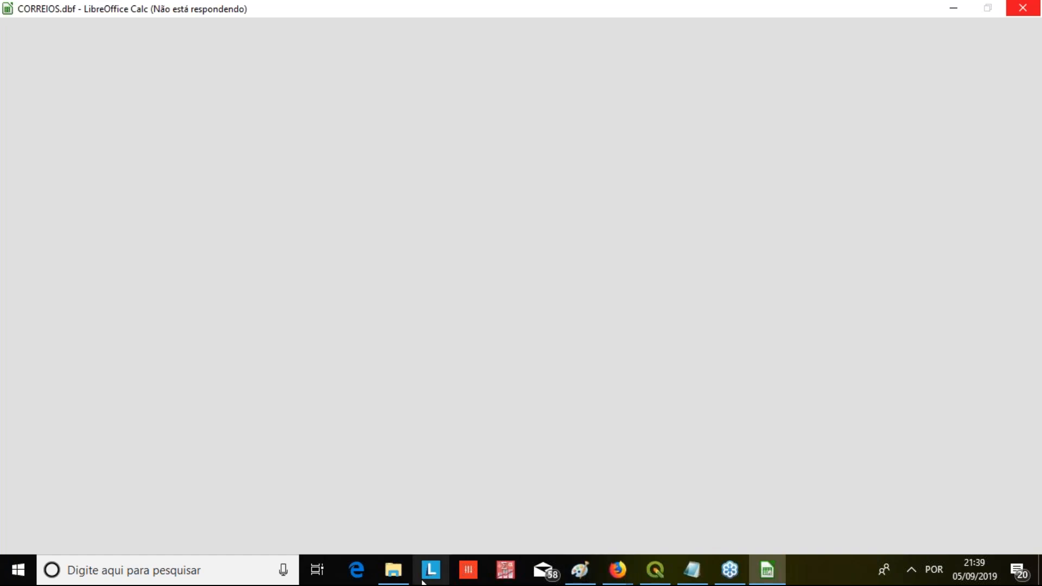
left_click(393, 572)
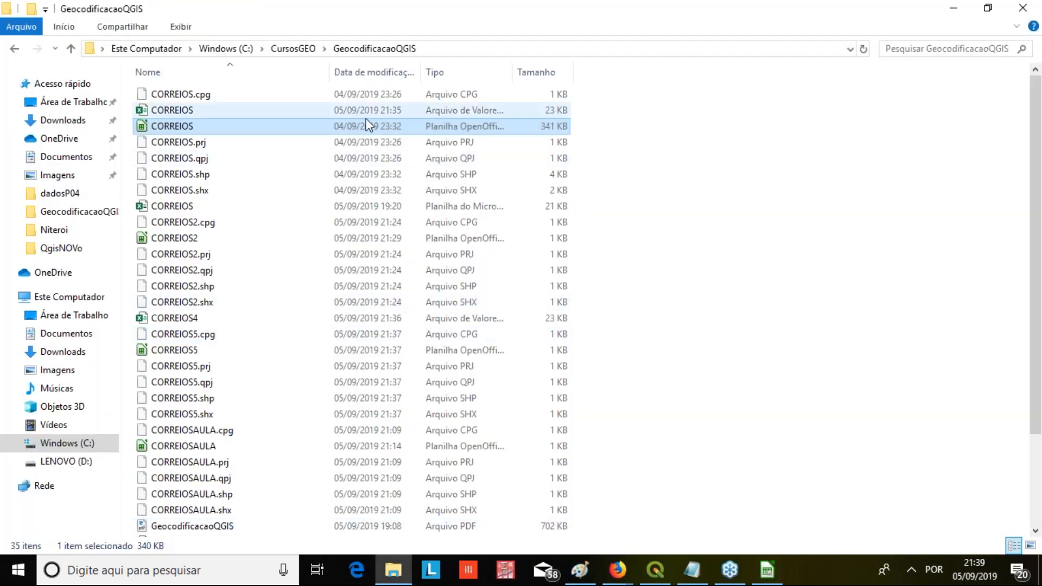
left_click(767, 570)
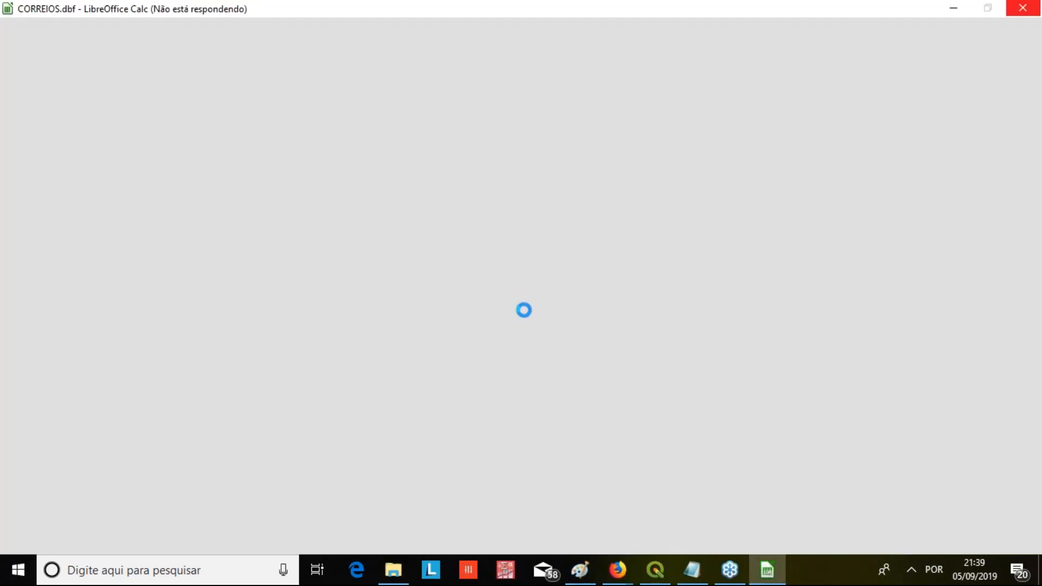
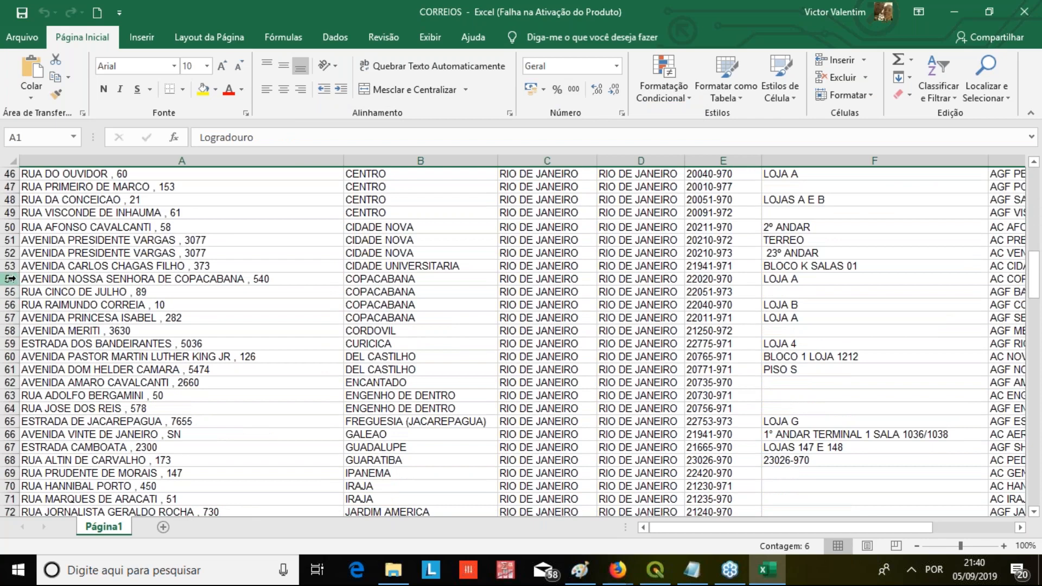
Delete the web link in cell I33 beside the address table and close the extra Correios page opened in the browser
left_click(10, 227, "shift")
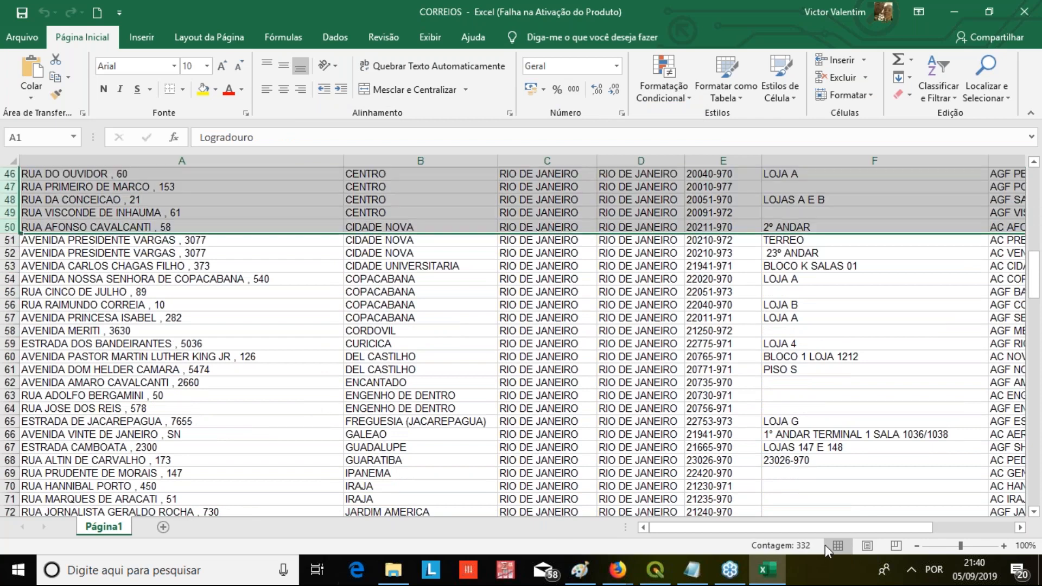
left_click_drag(848, 527, 940, 529)
scroll(874, 242, "up", 14)
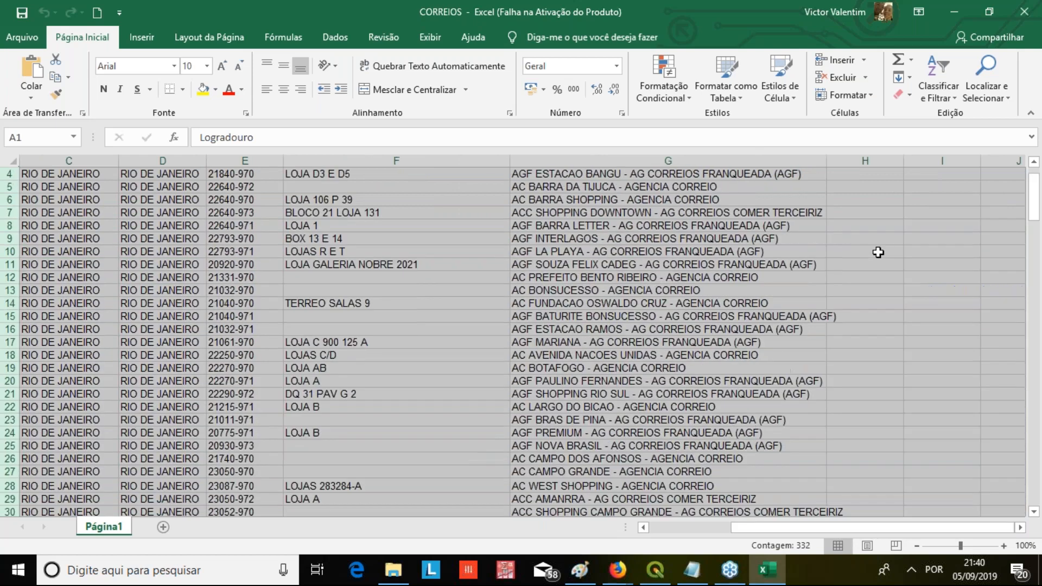
scroll(904, 323, "down", 6)
left_click(900, 321)
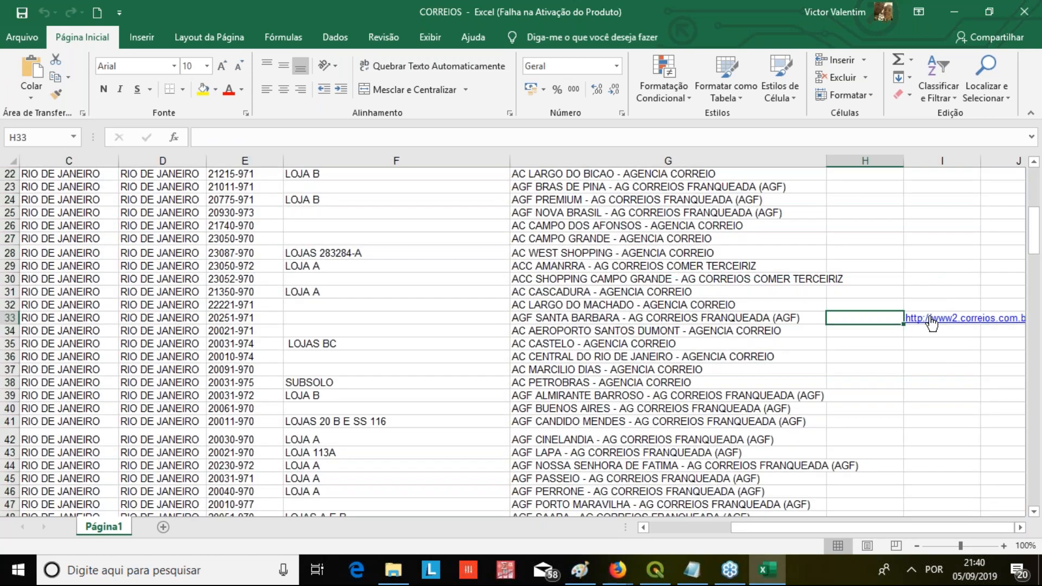
key("Delete")
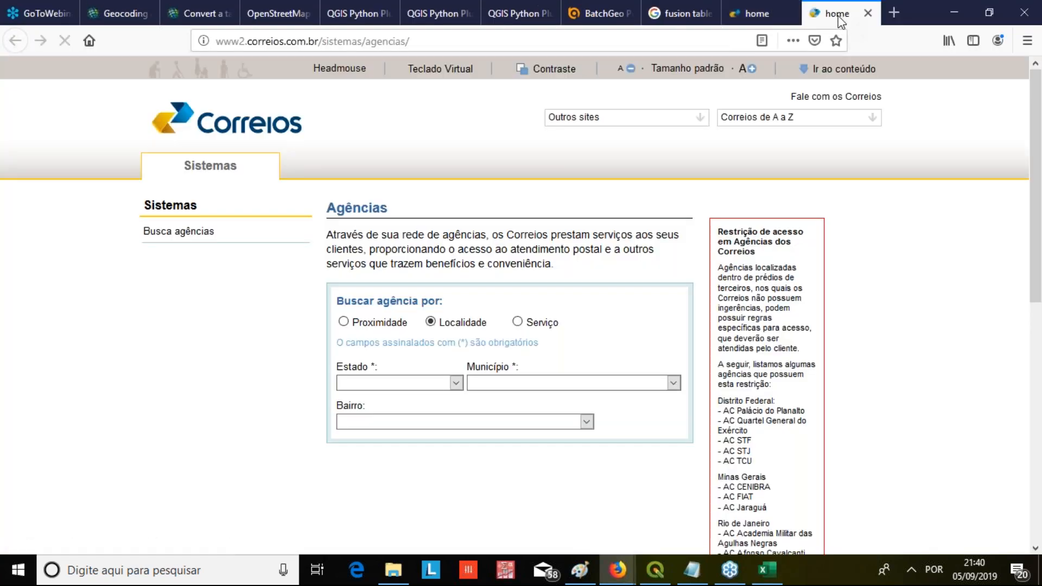
left_click(868, 13)
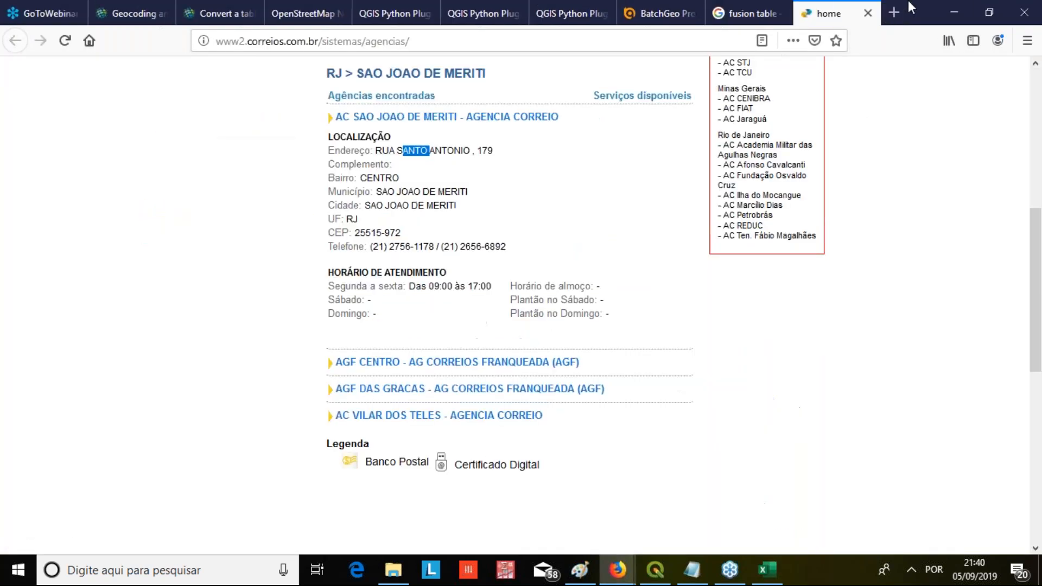
left_click(964, 5)
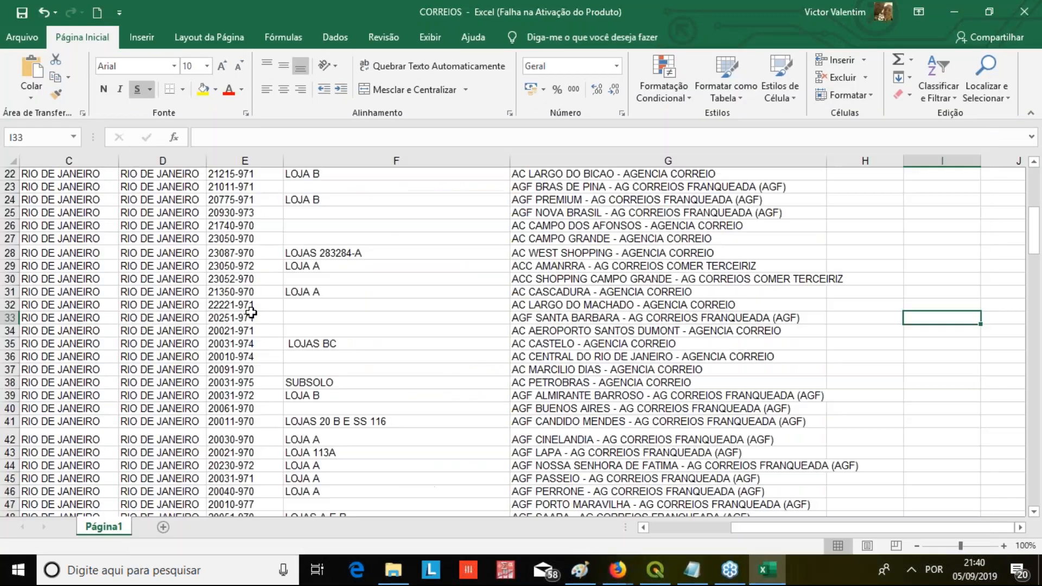
Copy rows 1 to 50 of the CORREIOS address table, including the heading row
left_click(688, 531)
left_click(679, 530)
left_click(30, 178)
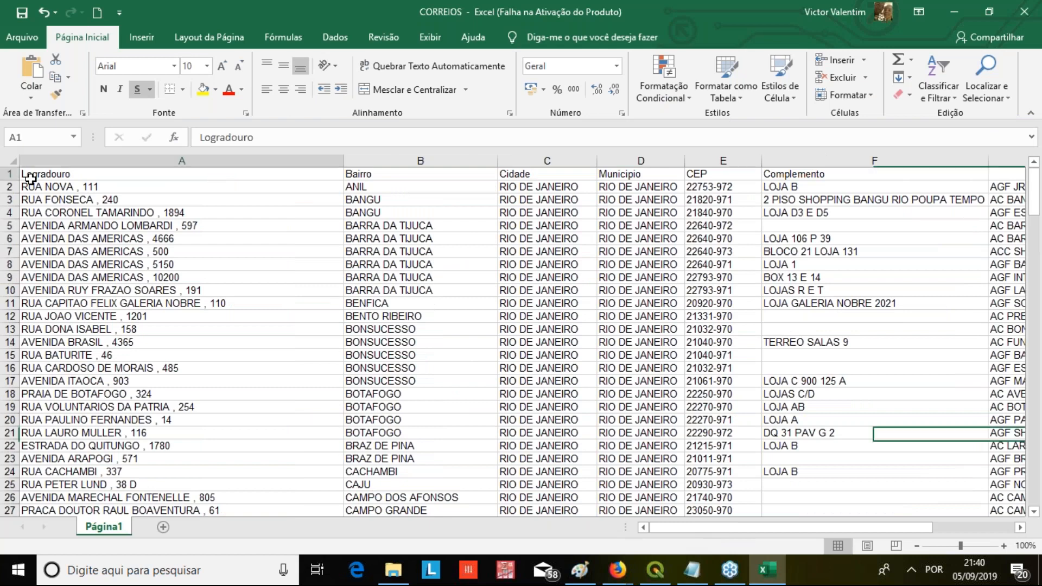
scroll(121, 431, "down", 2)
scroll(122, 432, "down", 5)
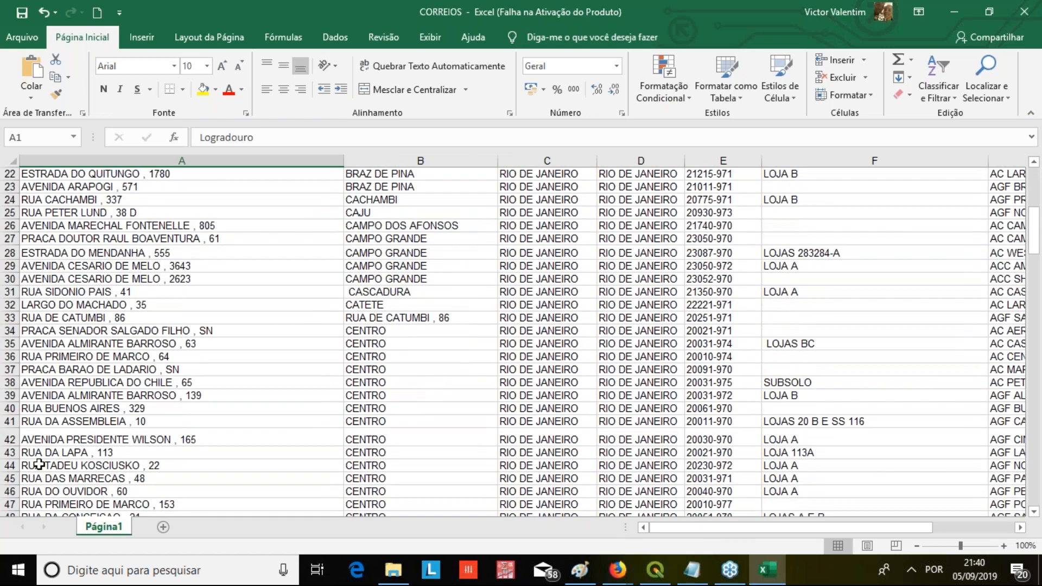
scroll(39, 464, "down", 2)
left_click(10, 467, "shift")
key("ctrl+c")
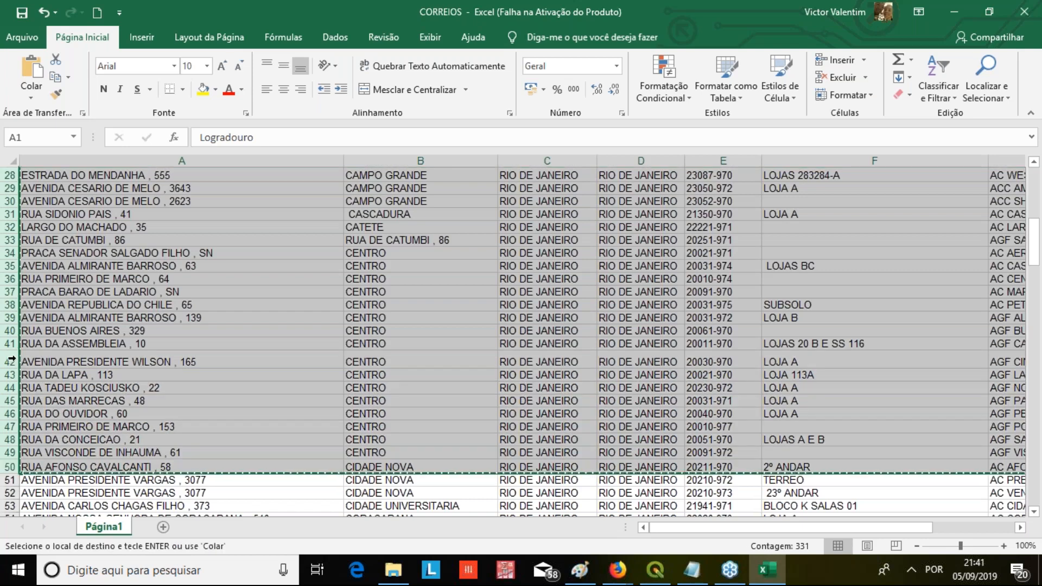
Create a blank workbook and paste the copied address rows starting at cell A1
left_click(23, 38)
left_click(68, 113)
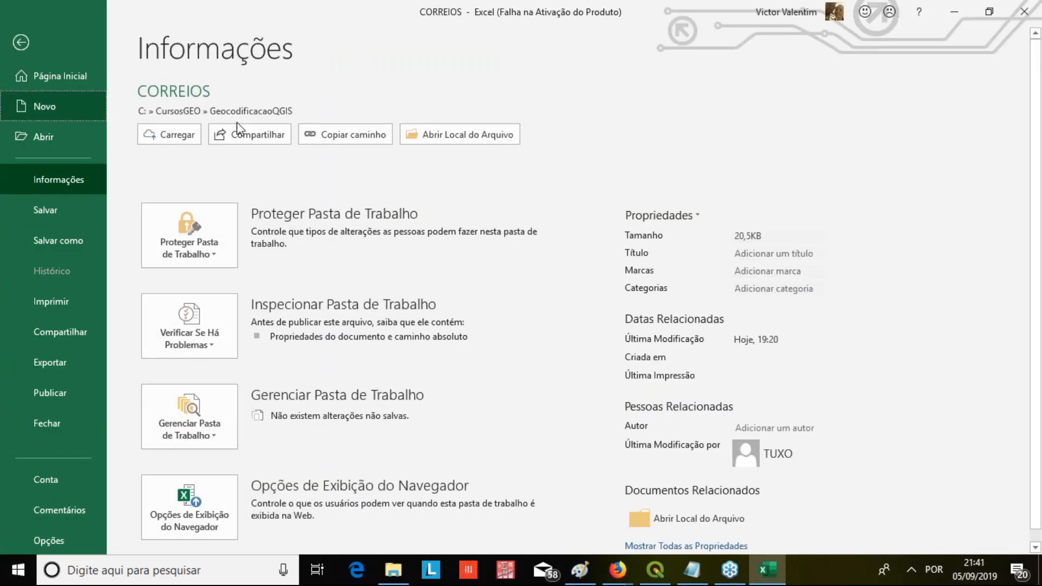
left_click(258, 240)
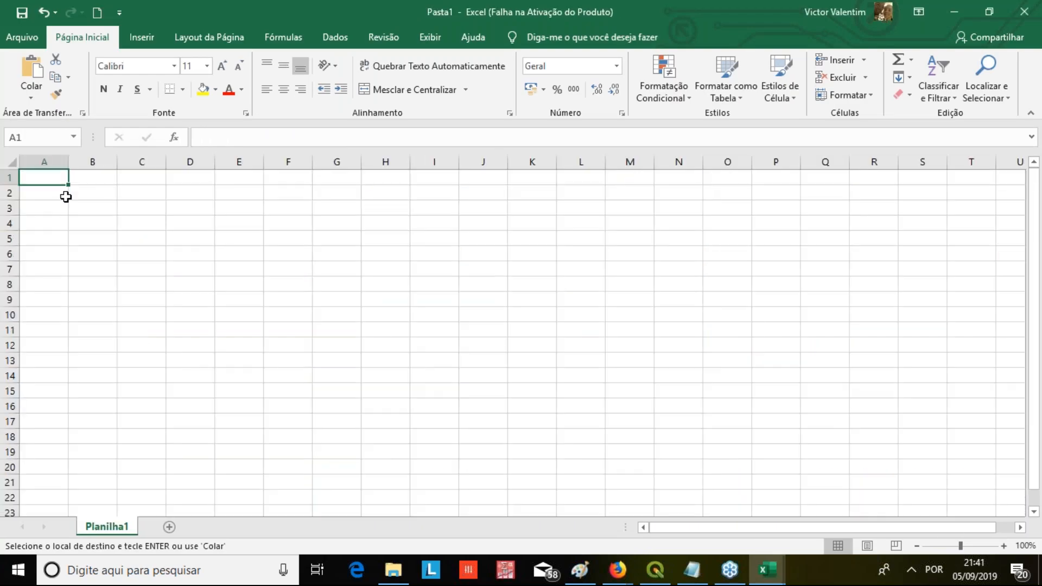
key("ctrl+v")
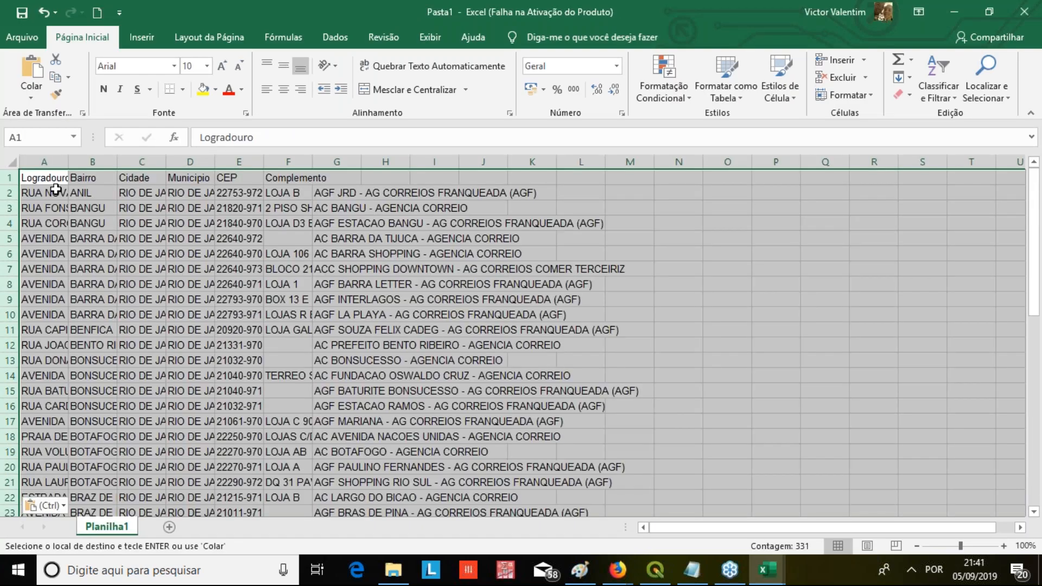
Begin saving the new workbook in the GeocodificacaoQGIS folder and create a subfolder named NovoDado there
left_click(21, 37)
left_click(56, 245)
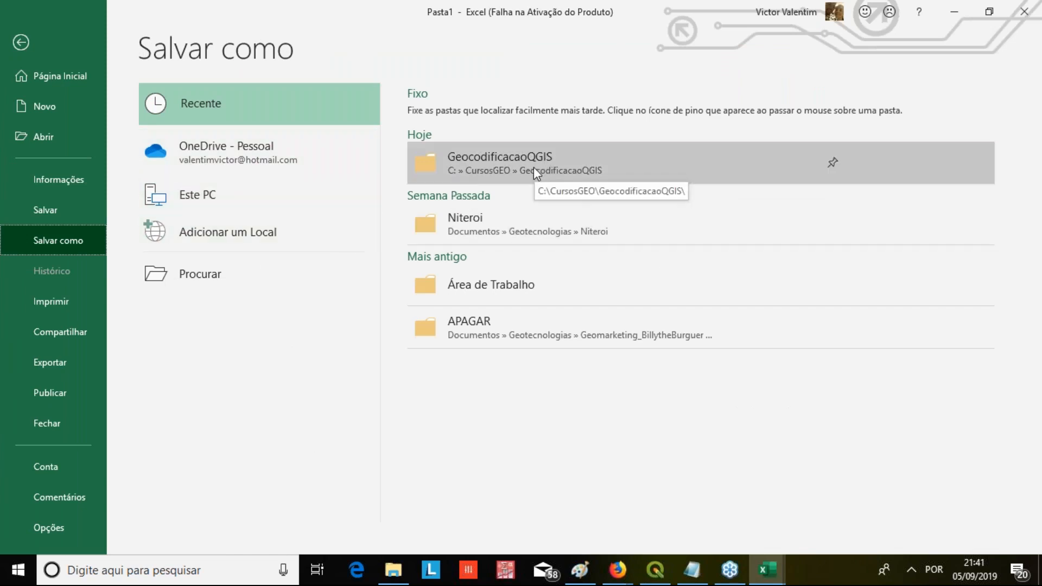
left_click(501, 161)
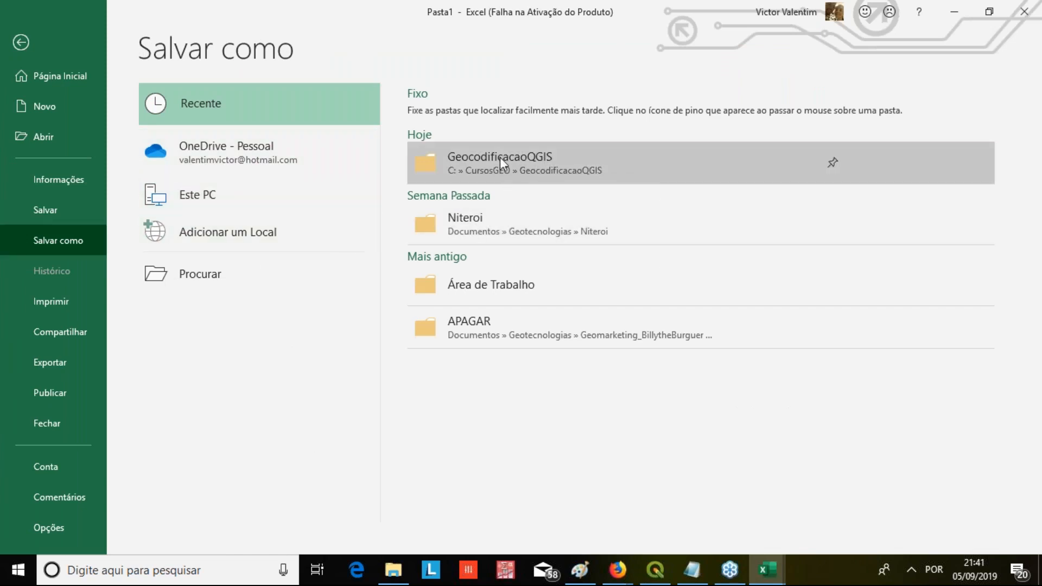
left_click(657, 571)
left_click(759, 574)
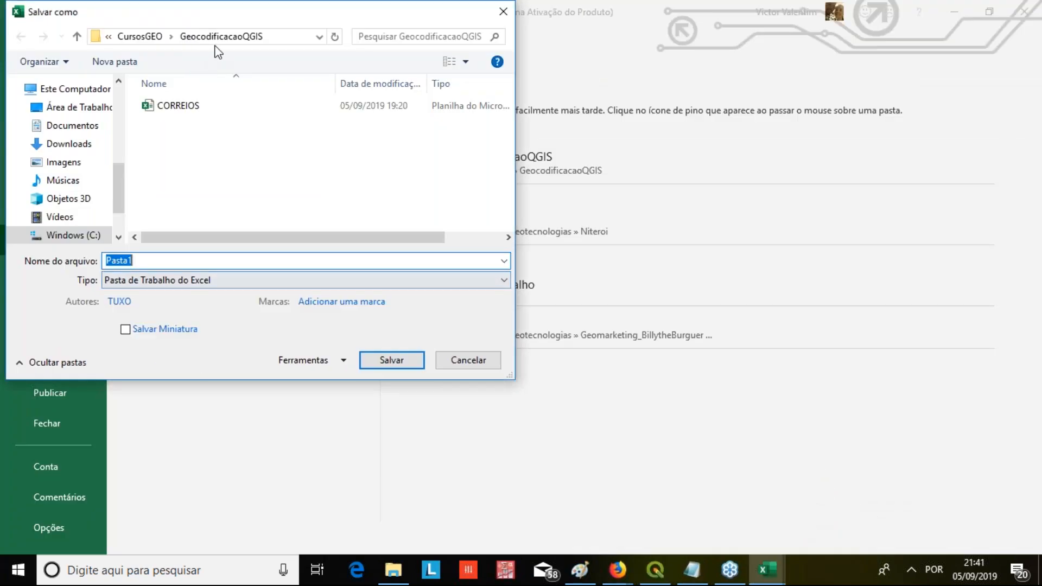
left_click(115, 61)
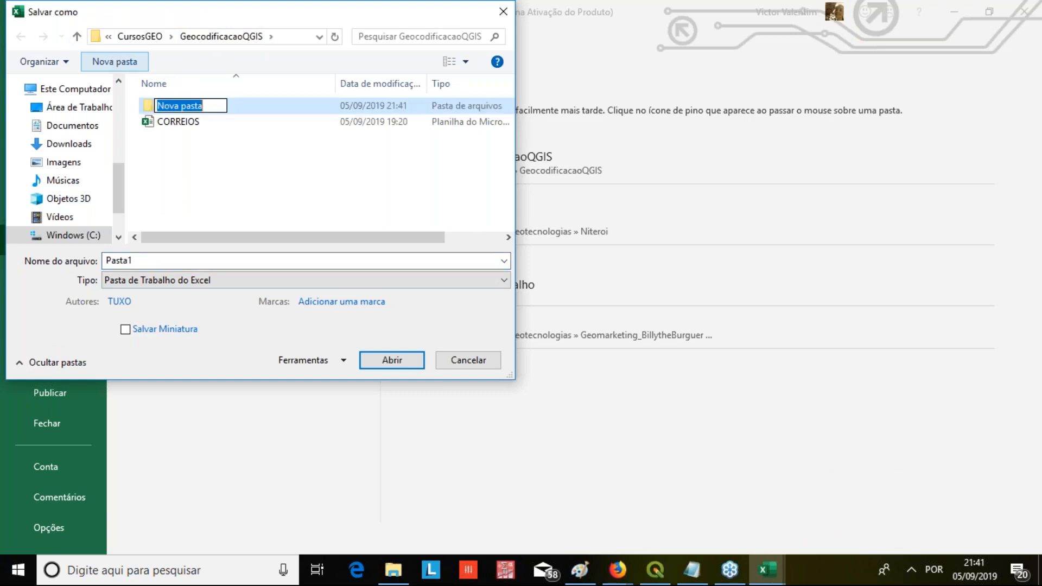
type("NO")
key("BackSpace")
key("BackSpace")
type("NO")
key("BackSpace")
type("ovoDado")
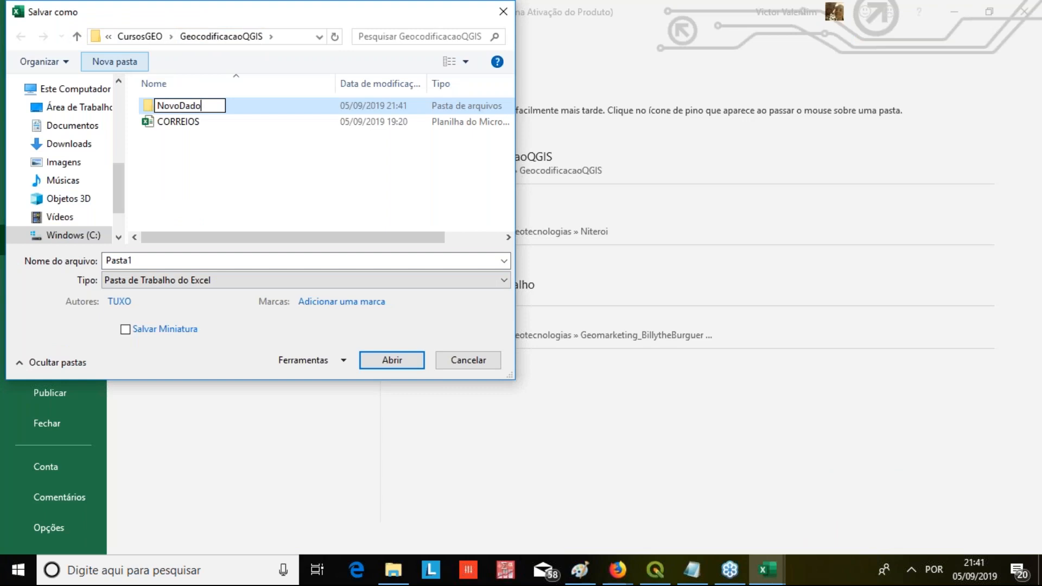
key("Return")
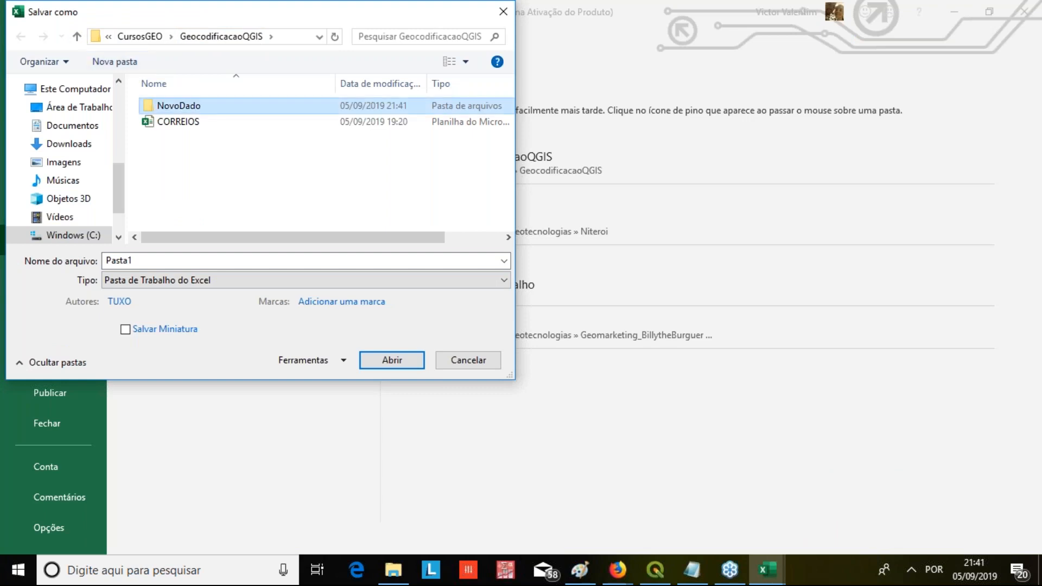
Save the workbook as Correios in the NovoDado folder, in comma-delimited CSV UTF-8 format, and close it
double_click(176, 103)
double_click(145, 259)
type("Correios")
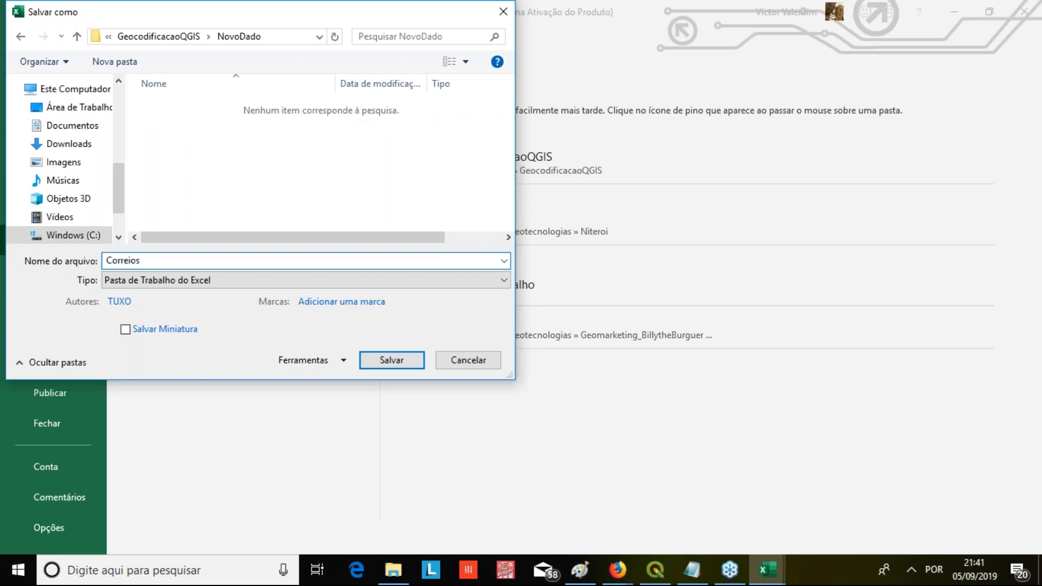
left_click(144, 283)
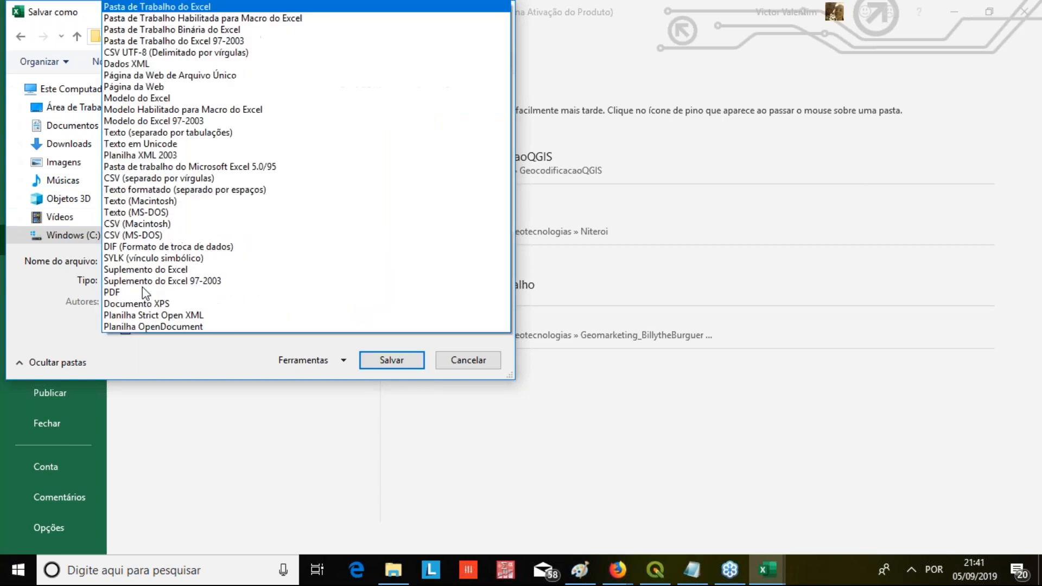
left_click(157, 52)
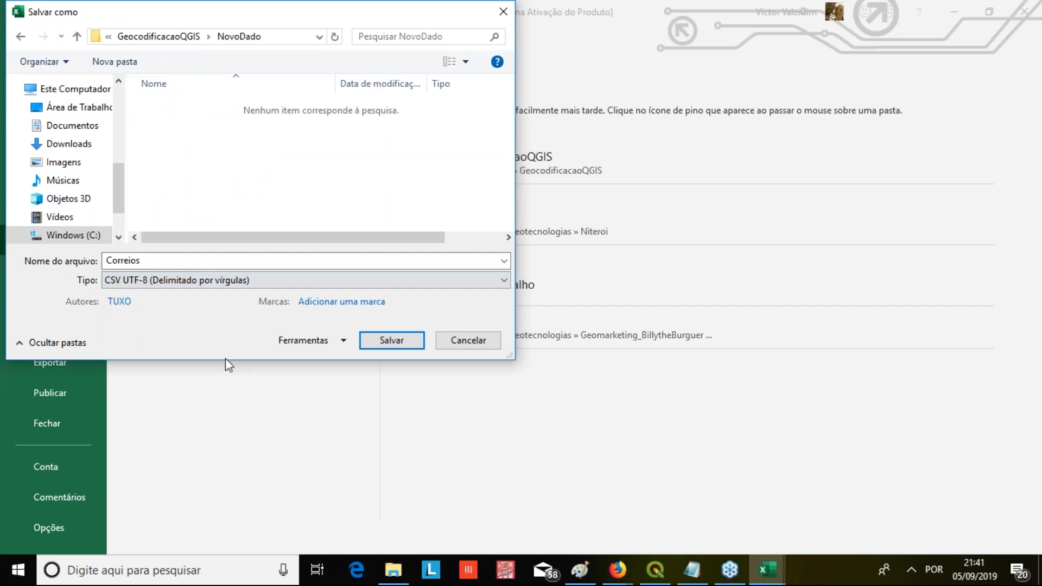
left_click(184, 260)
left_click(184, 260)
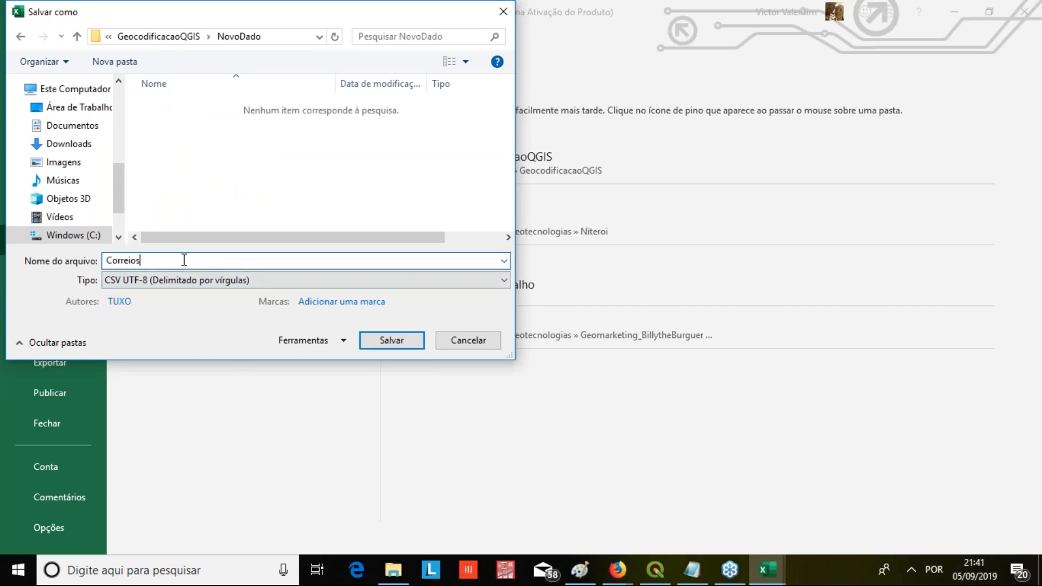
left_click(372, 345)
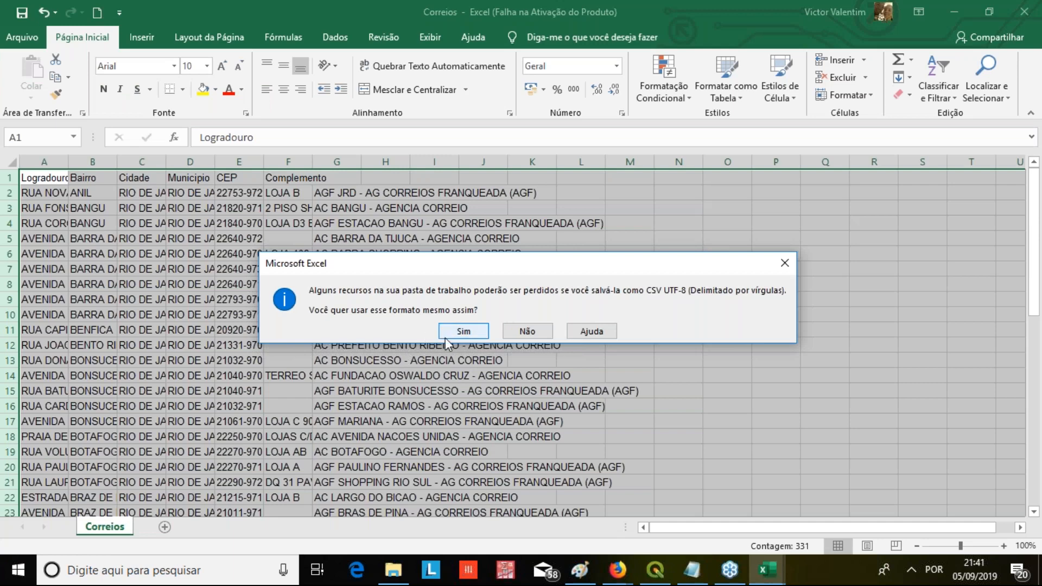
left_click(445, 339)
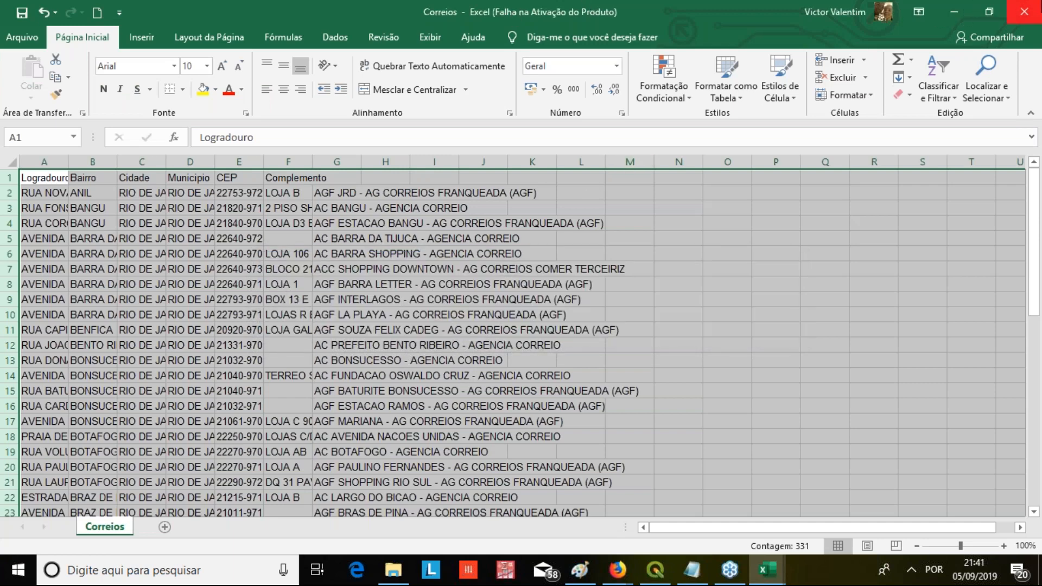
left_click(1027, 8)
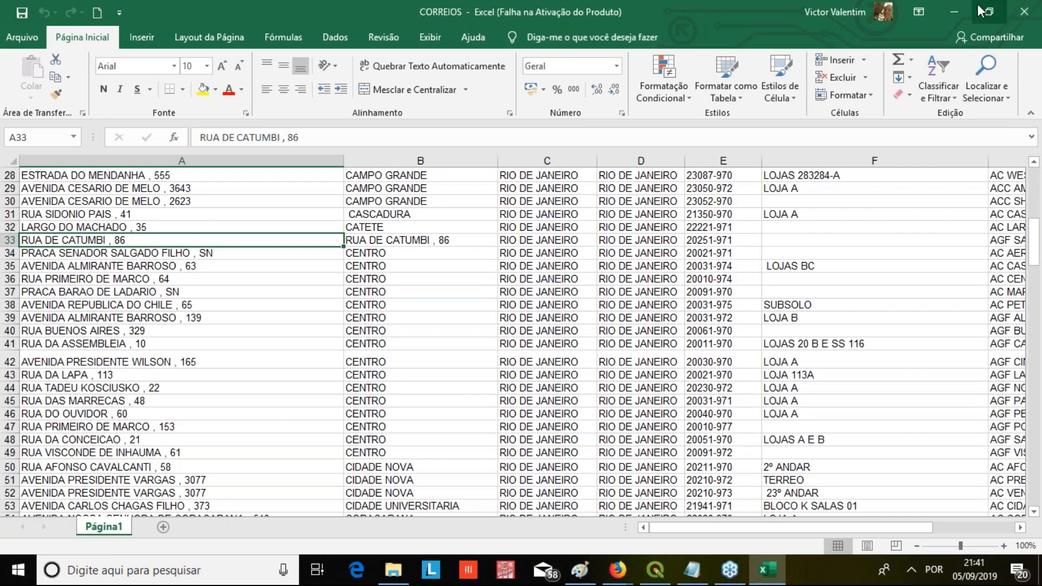
left_click(956, 12)
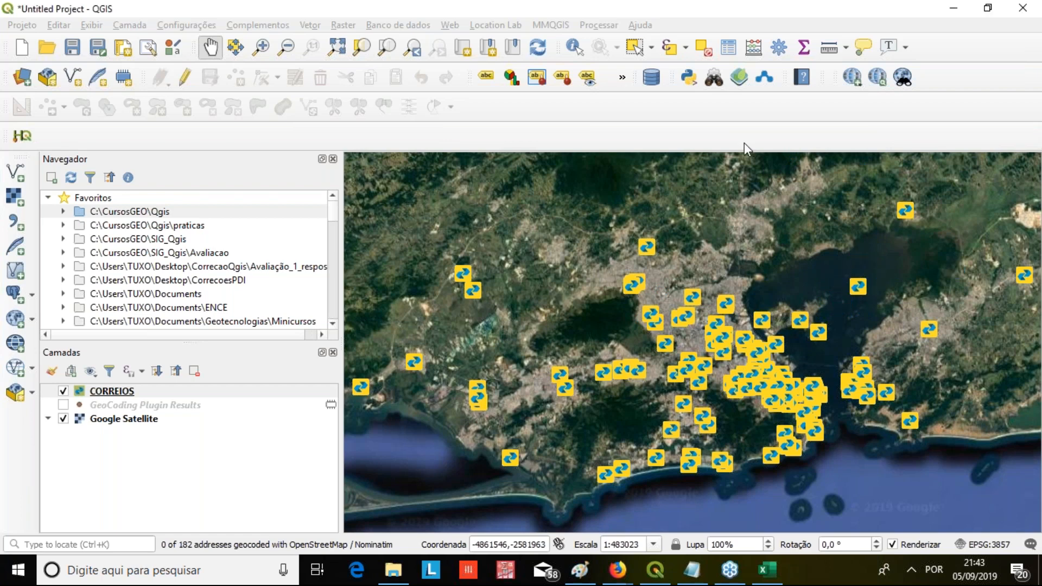
Switch to QGIS and examine a single CORREIOS point close up on the satellite map
left_click(257, 428)
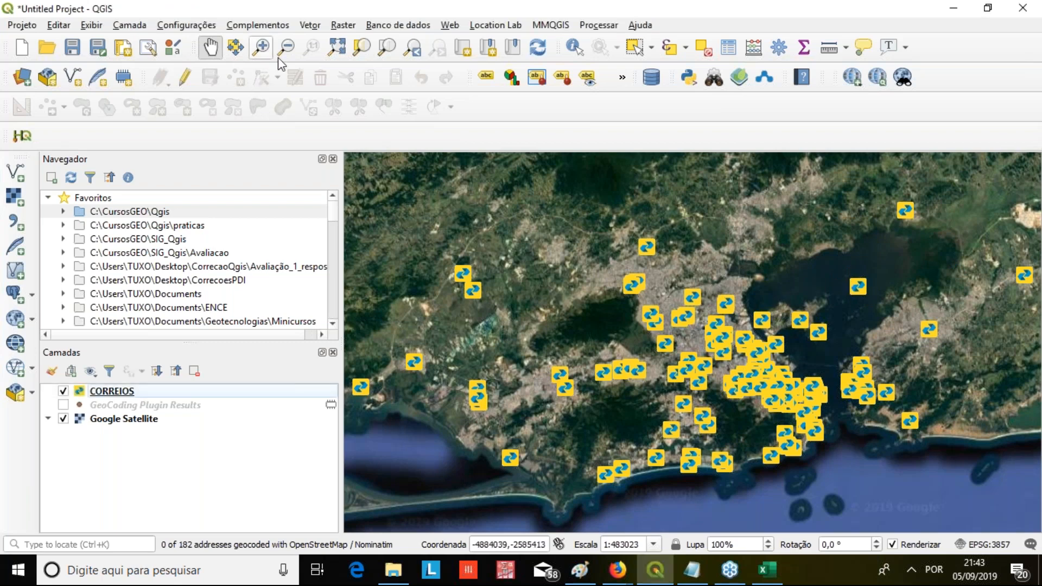
left_click(261, 48)
mouse_move(816, 277)
left_mouse_down()
mouse_move(911, 304)
mouse_move(893, 307)
left_mouse_up()
left_click_drag(713, 285, 774, 325)
left_click_drag(568, 245, 683, 333)
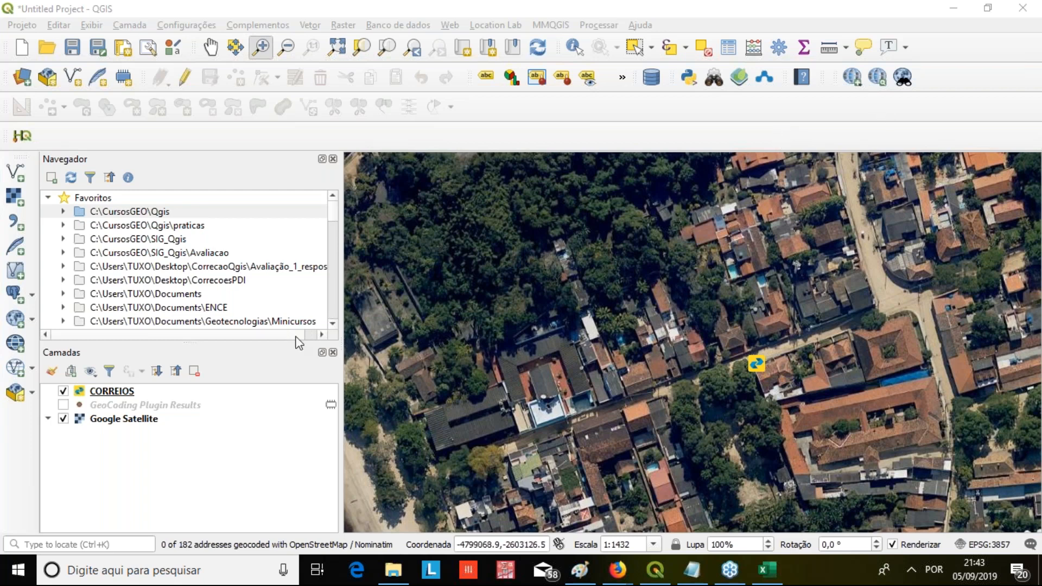
Start the MMQGIS web service geocoding for a CSV and choose Correios.csv from the NovoDado folder as input
left_click(106, 391)
left_click(494, 25)
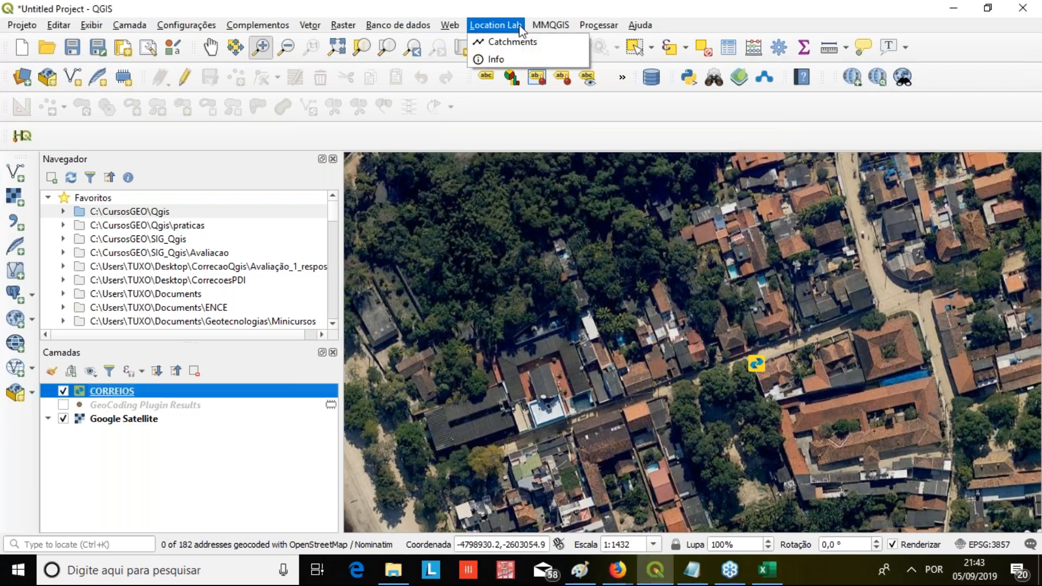
mouse_move(551, 25)
mouse_move(570, 95)
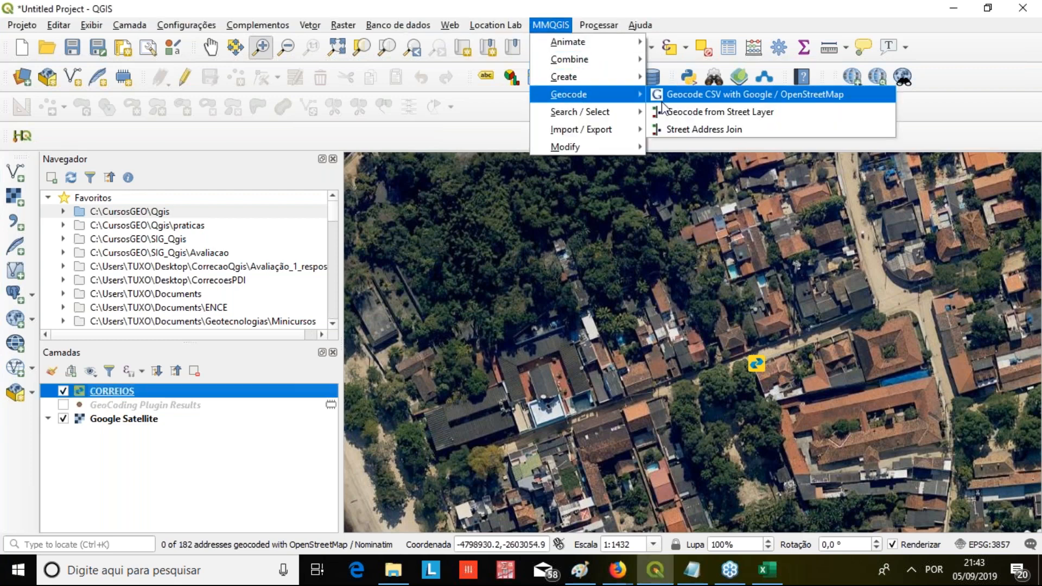
left_click(722, 98)
left_click(651, 174)
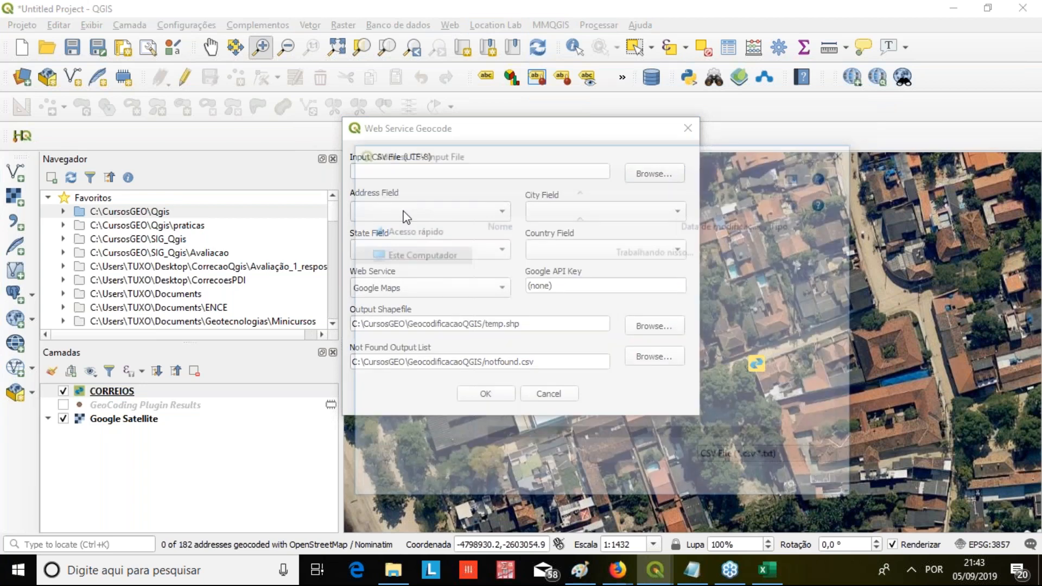
double_click(522, 246)
left_click(518, 247)
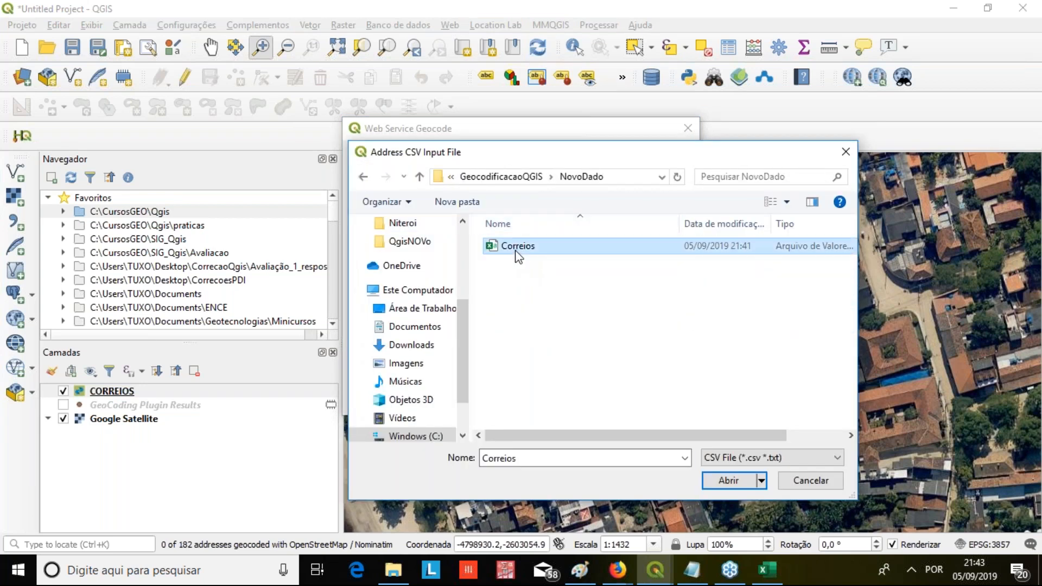
left_click(725, 482)
Set the geocoding address field to Logradouro
left_click(429, 211)
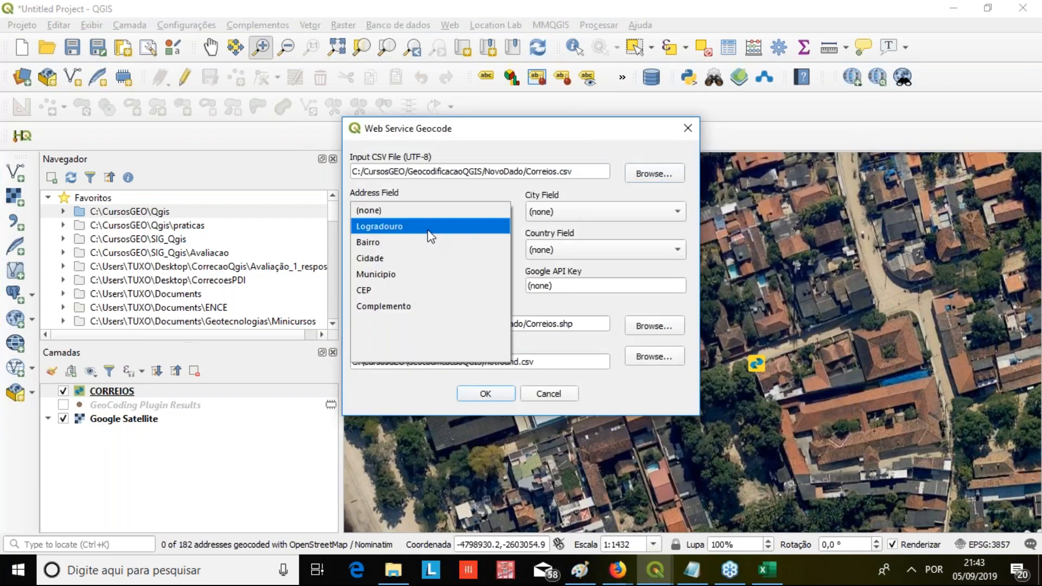
left_click(429, 227)
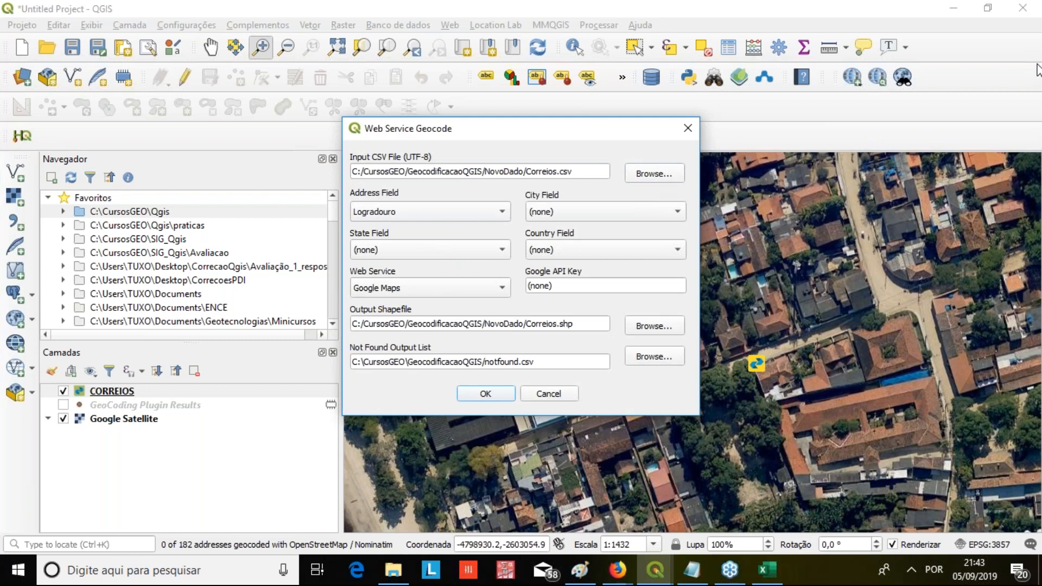
left_click(1021, 81)
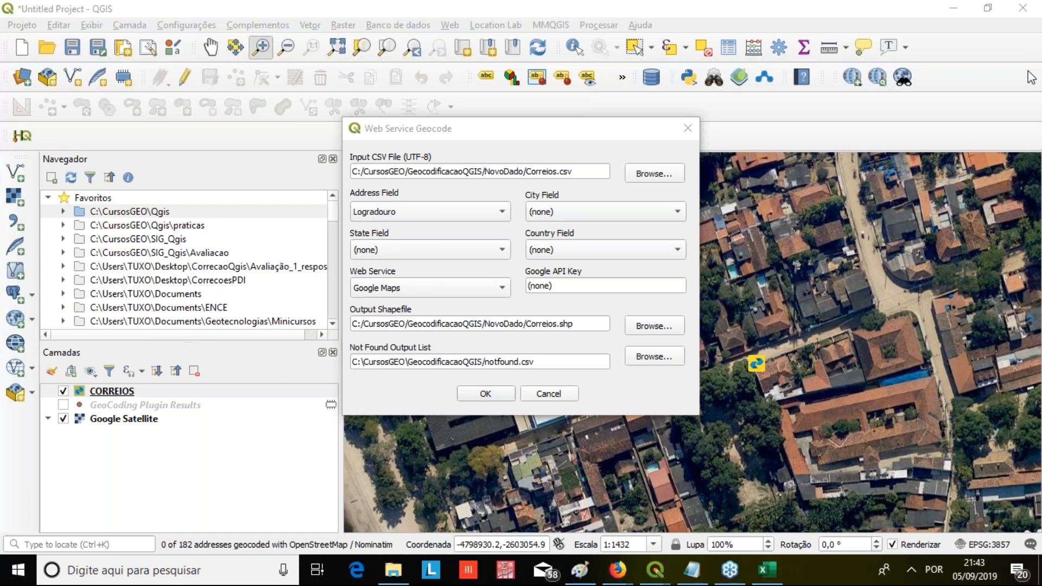
Dismiss the web service geocoding setup and check the GeocodificacaoQGIS folder in File Explorer
left_click(689, 130)
left_click(392, 571)
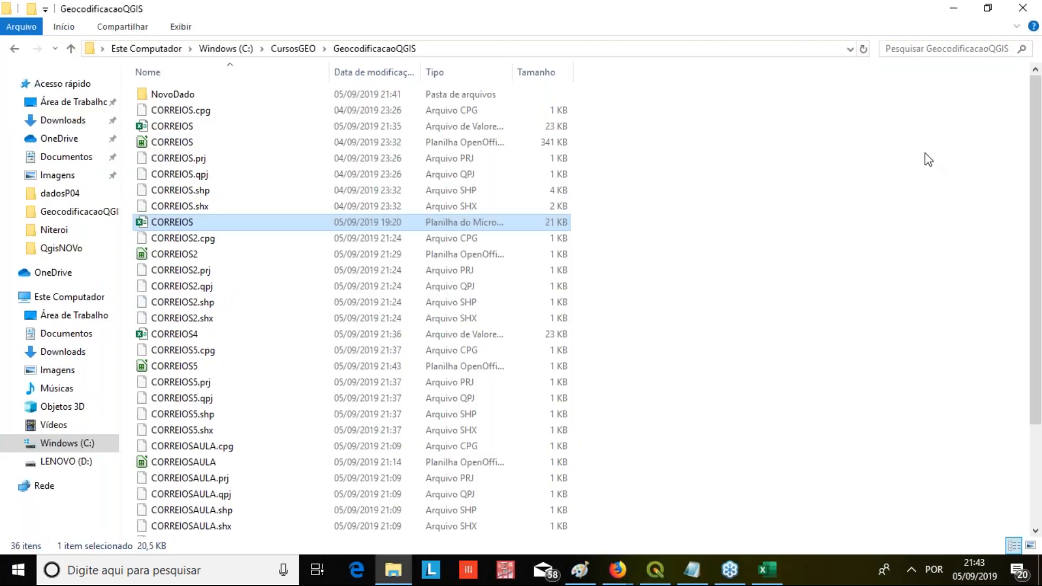
left_click(1032, 147)
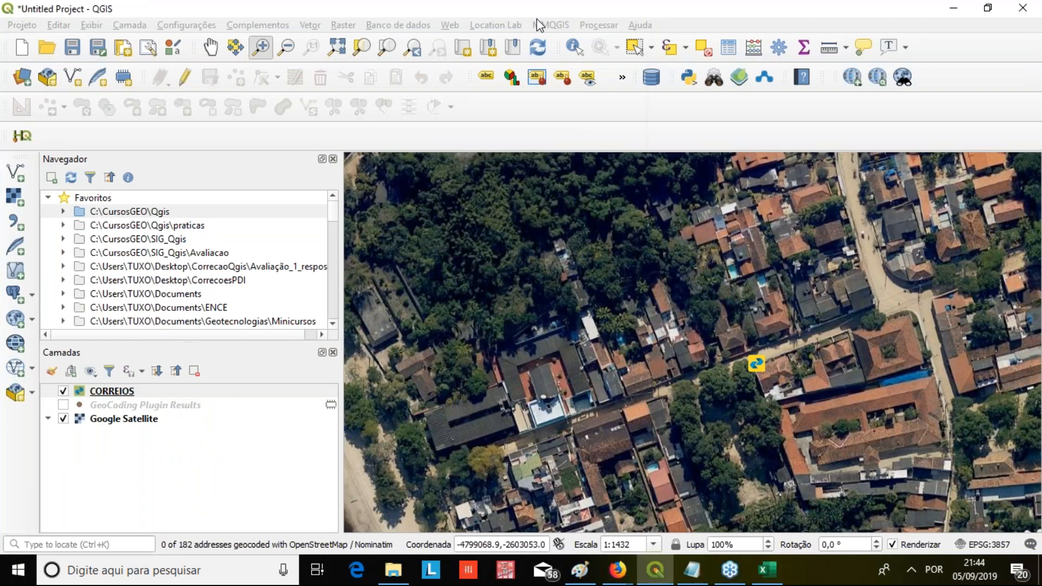
Restart the MMQGIS web service geocoding with Correios.csv from the NovoDado folder as input and Logradouro as the address field
left_click(543, 24)
mouse_move(591, 94)
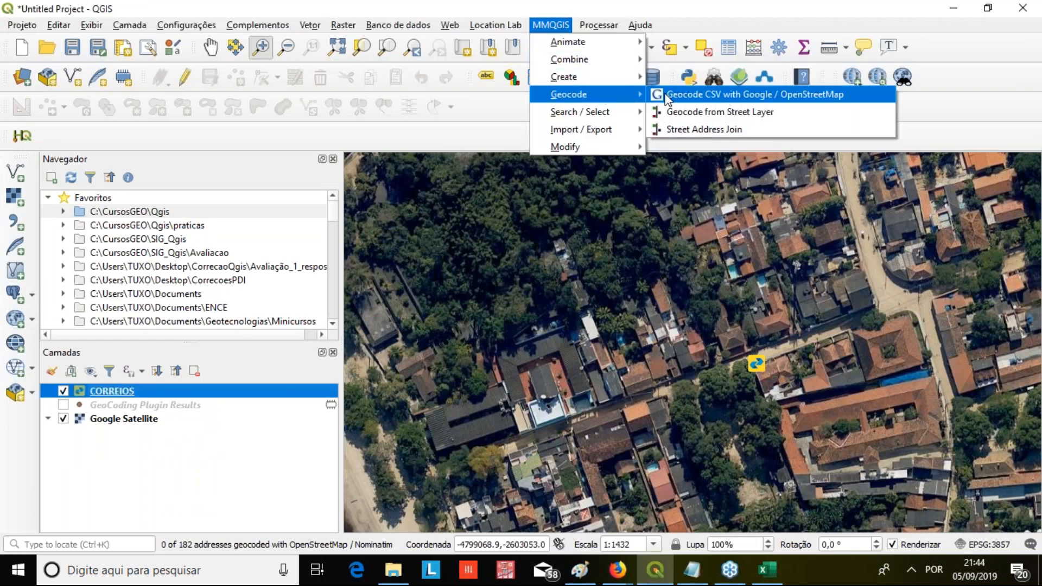
left_click(683, 97)
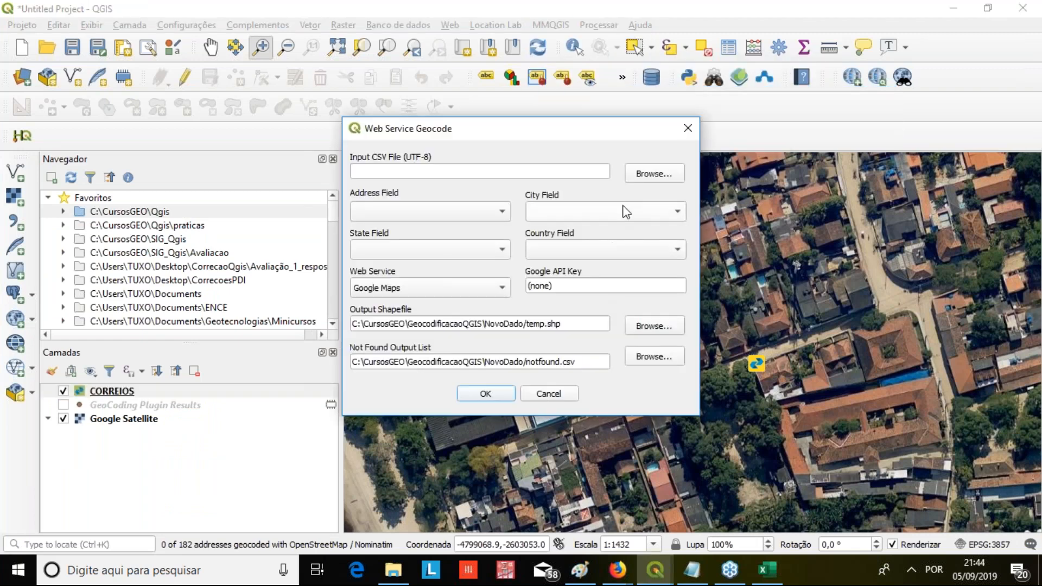
left_click(640, 174)
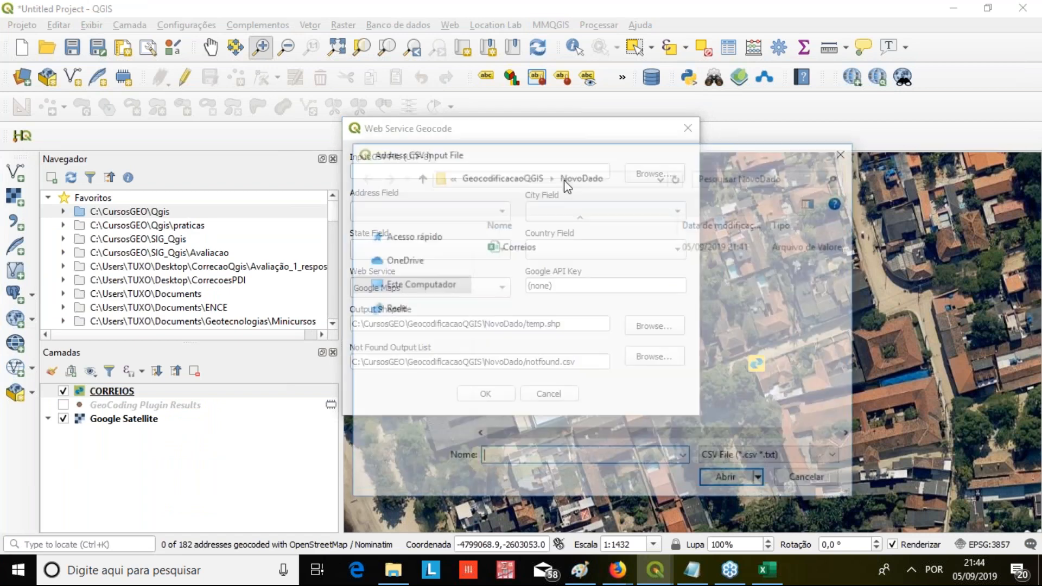
left_click(570, 245)
left_click(728, 480)
left_click(470, 216)
left_click(465, 226)
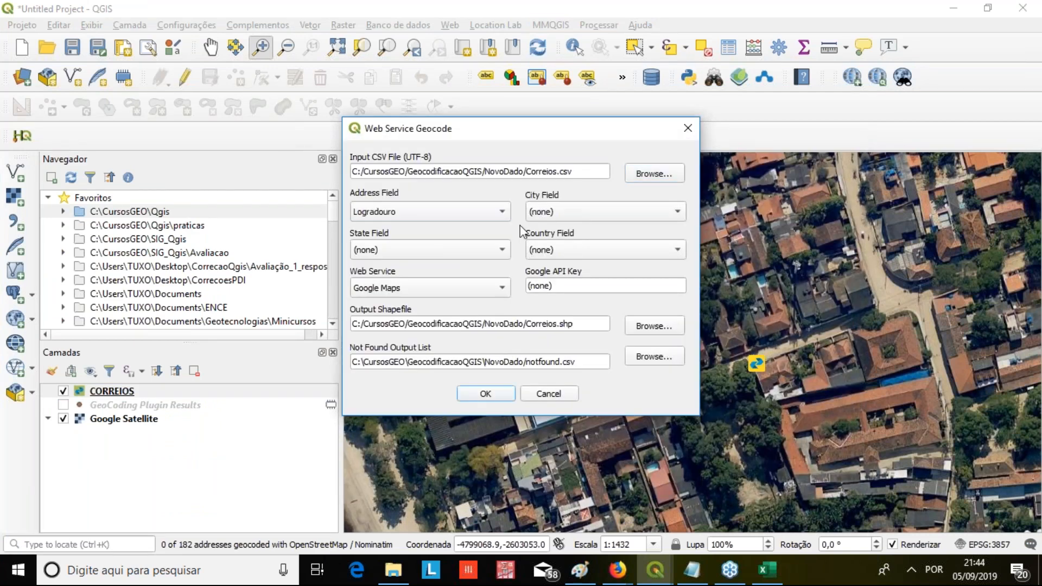
Set the city and state fields to Cidade, choose OpenStreetMap / Nominatim as the web service, and run the geocoding
left_click(634, 224)
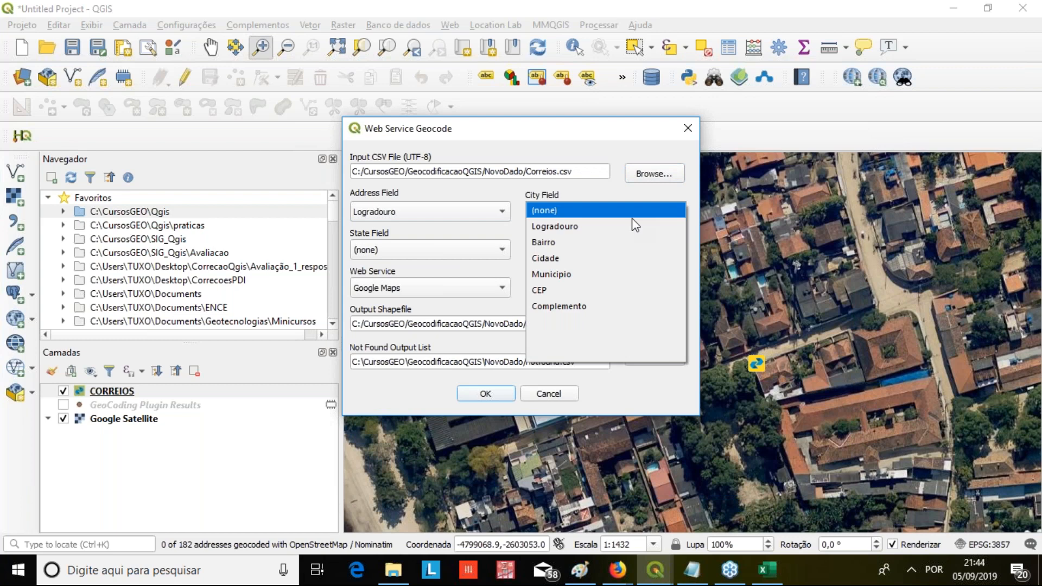
left_click(593, 247)
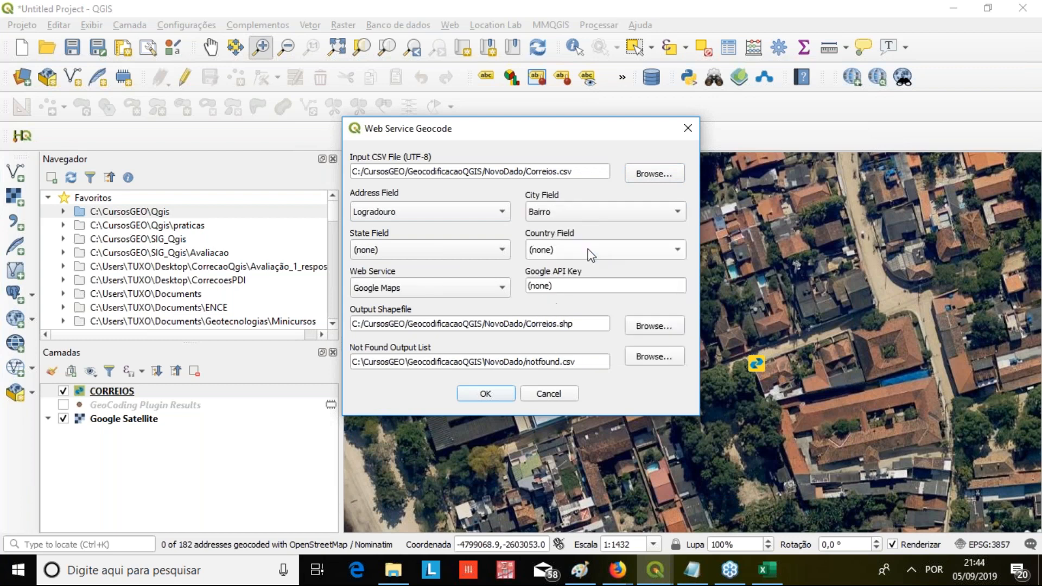
left_click(601, 214)
left_click(575, 232)
left_click(475, 249)
left_click(461, 299)
left_click(502, 289)
left_click(496, 302)
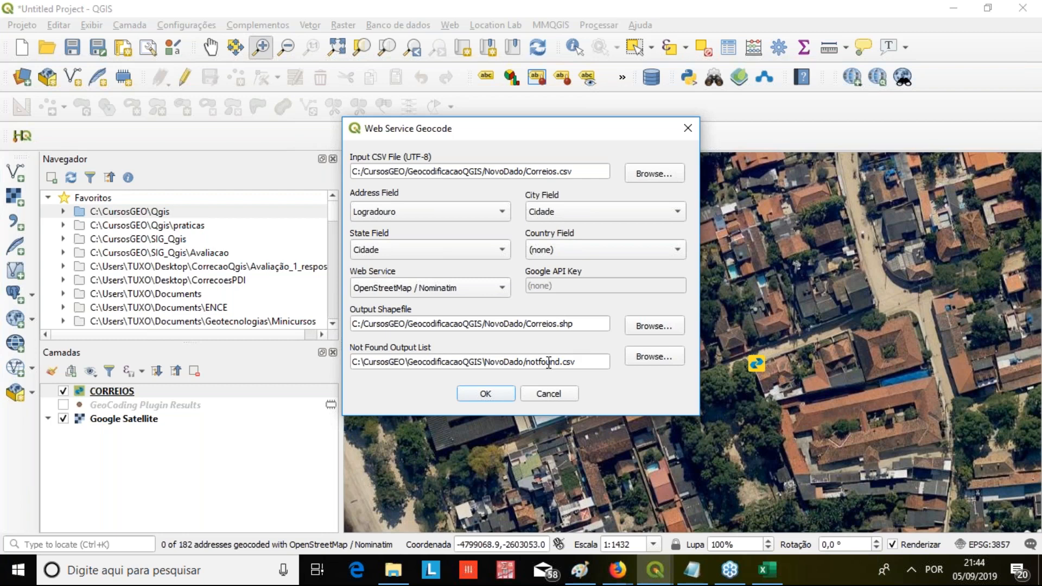
left_click(477, 405)
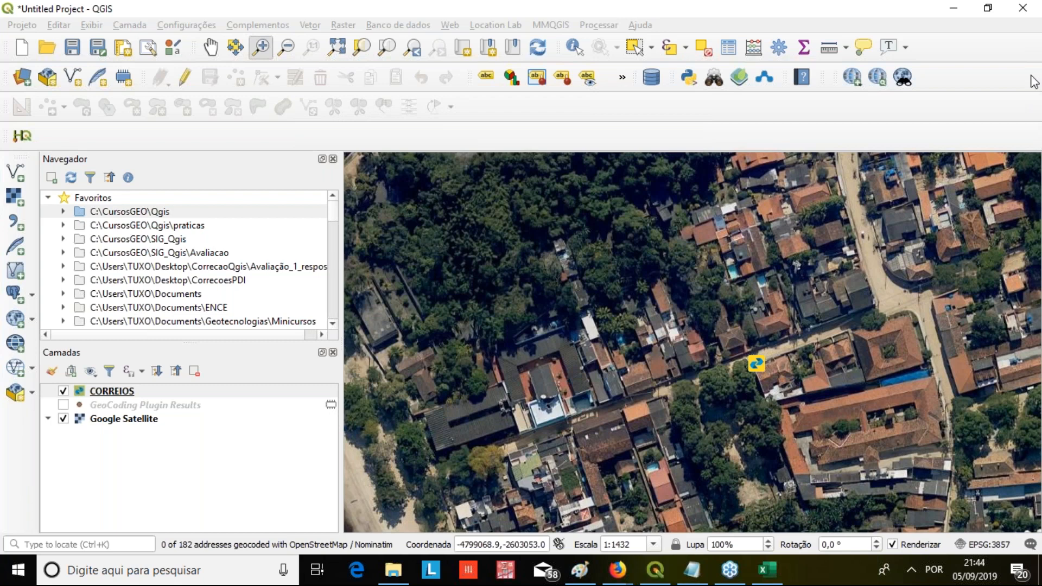
Switch to File Explorer, view the NovoDado output files, and check the programs offered for opening the CORREIOS Excel workbook in GeocodificacaoQGIS
left_click(1022, 7)
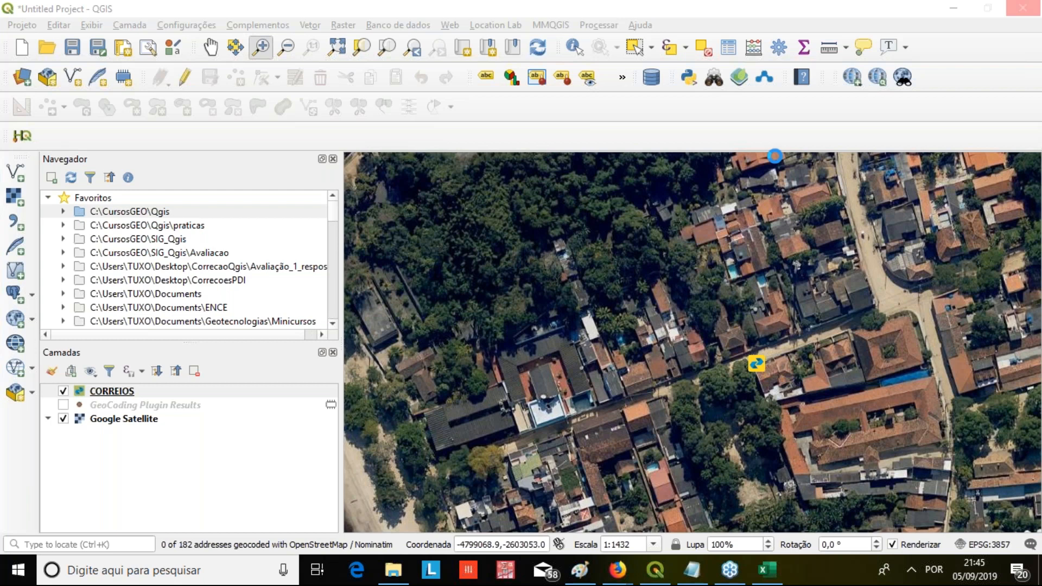
left_click(386, 581)
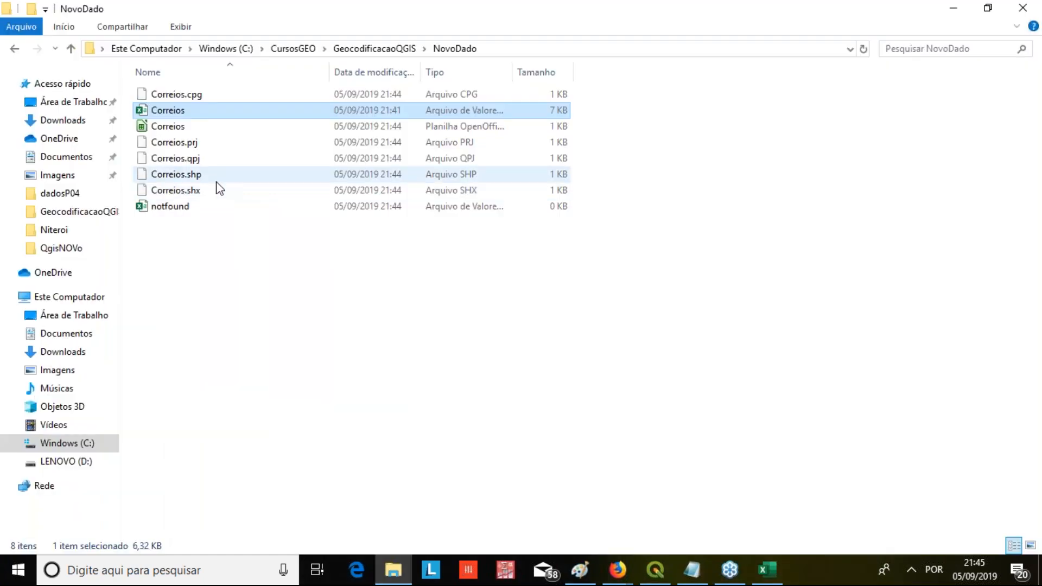
left_click(375, 49)
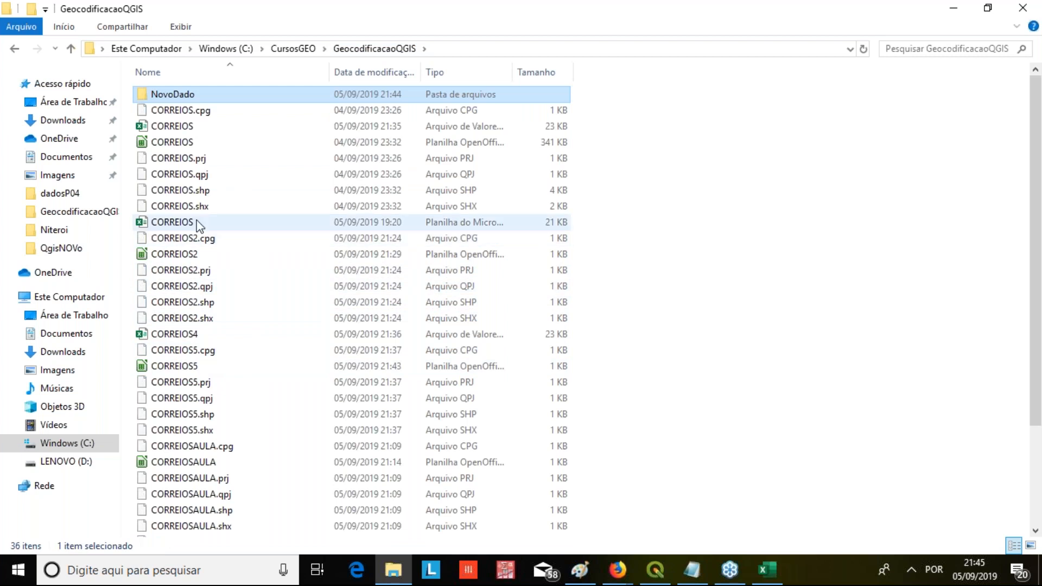
left_click(172, 222)
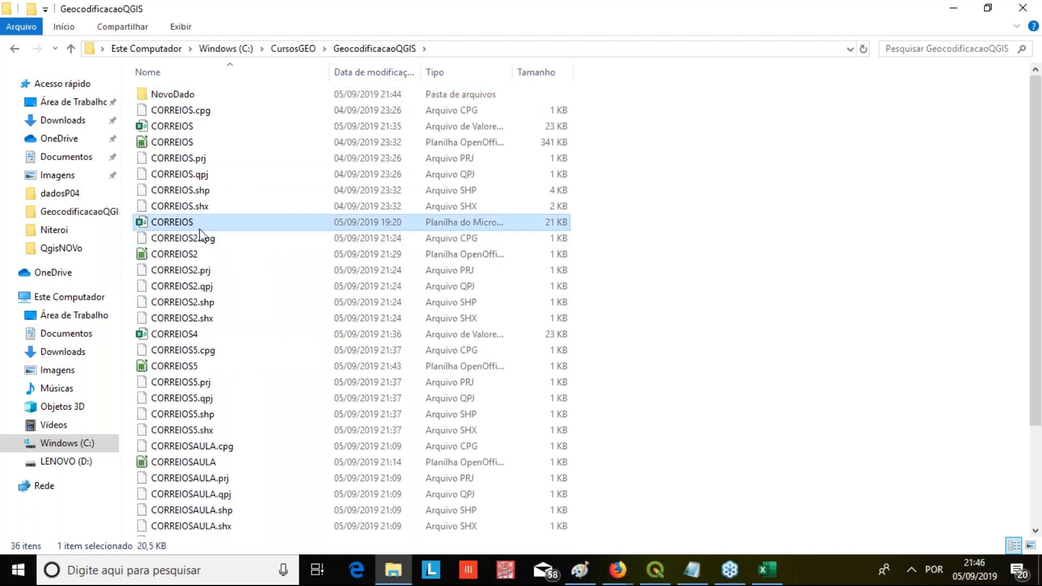
scroll(219, 334, "down", 3)
scroll(232, 371, "up", 3)
right_click(173, 226)
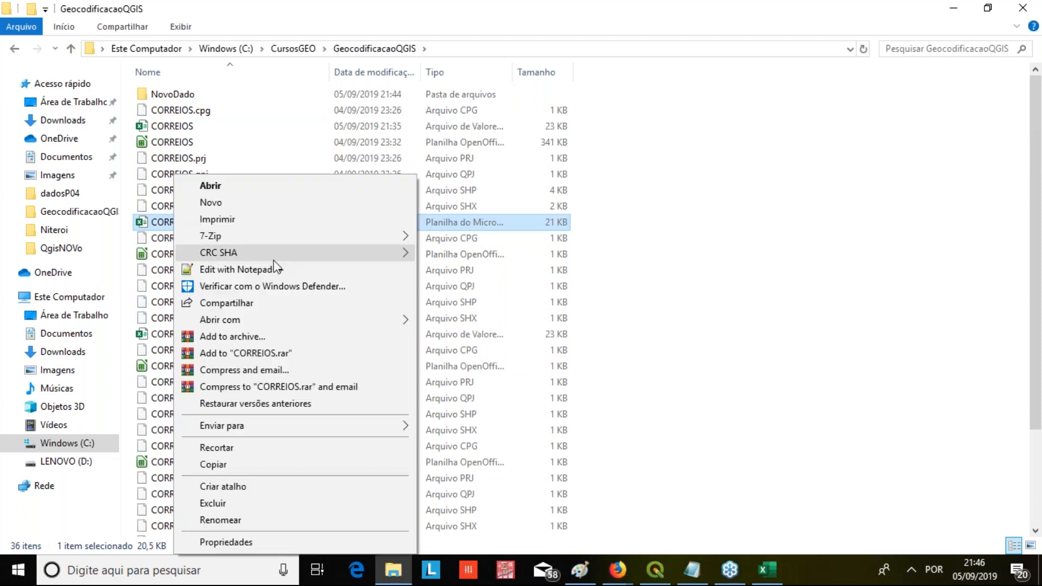
mouse_move(288, 319)
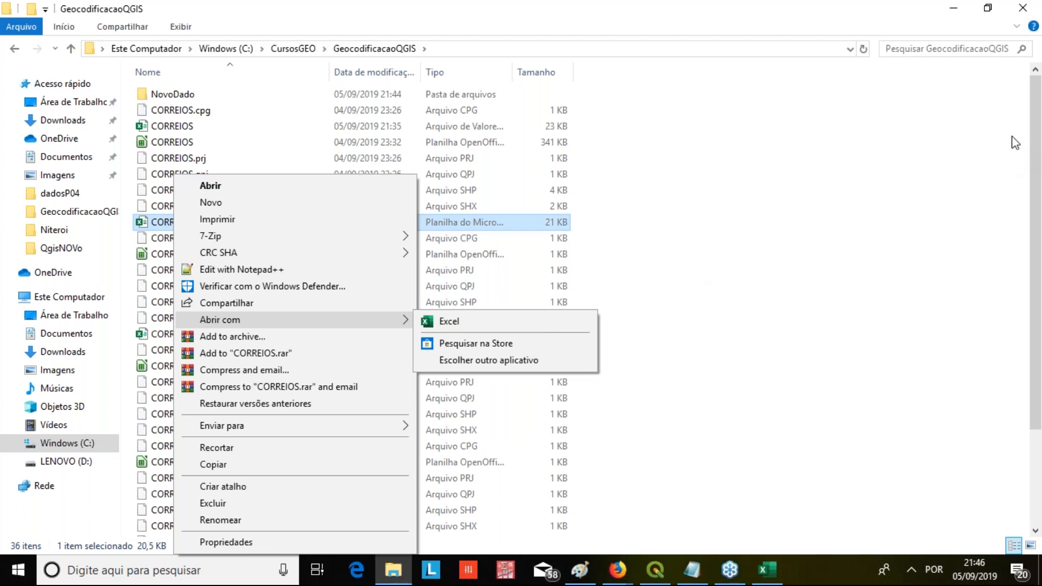
left_click(1030, 51)
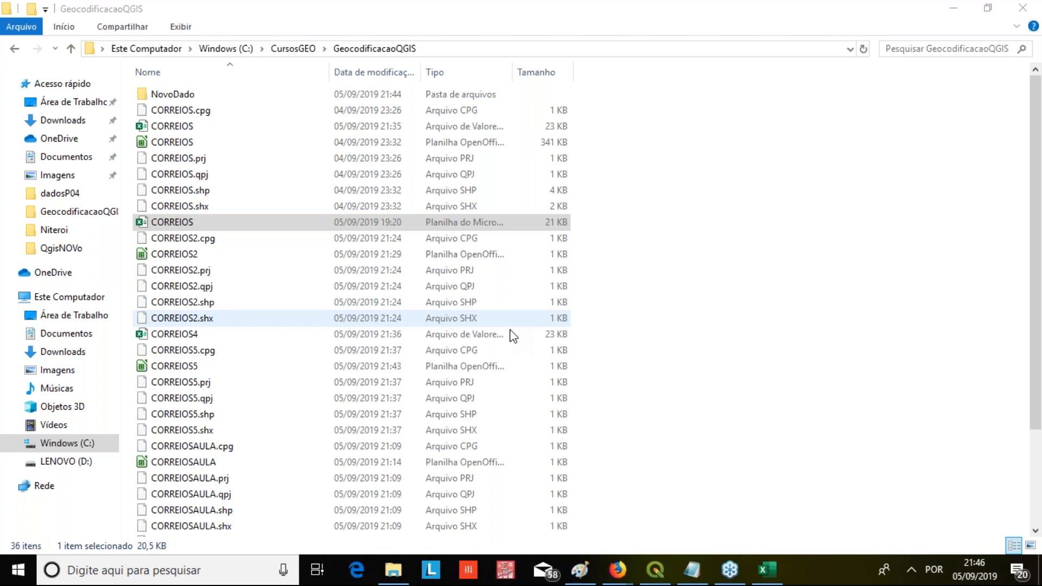
left_click(510, 334)
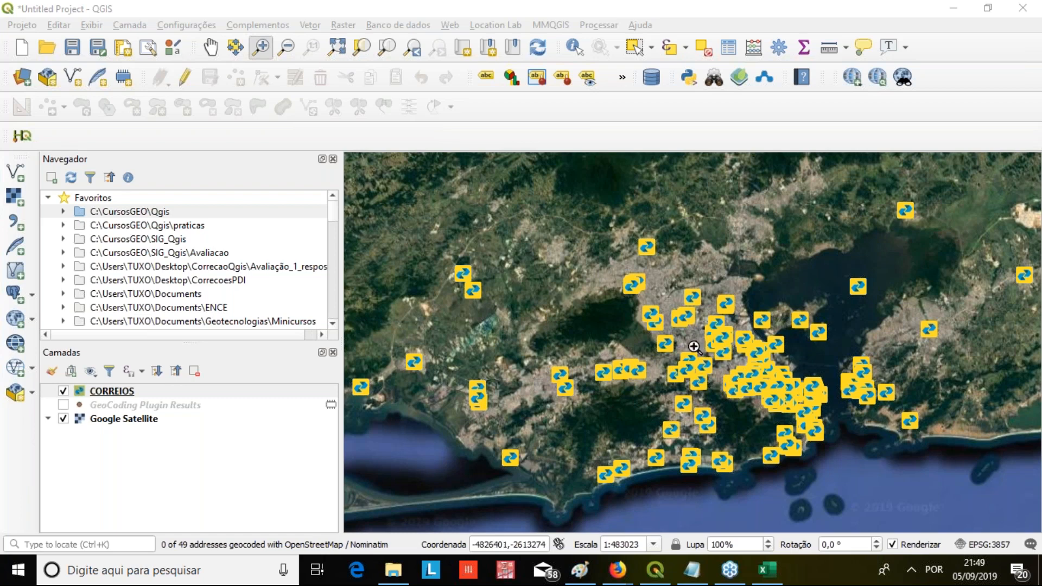
Open the CORREIOS layer's attribute table in QGIS, examine its columns and records down to the last row, and close it
left_click(114, 391)
right_click(115, 388)
left_click(230, 256)
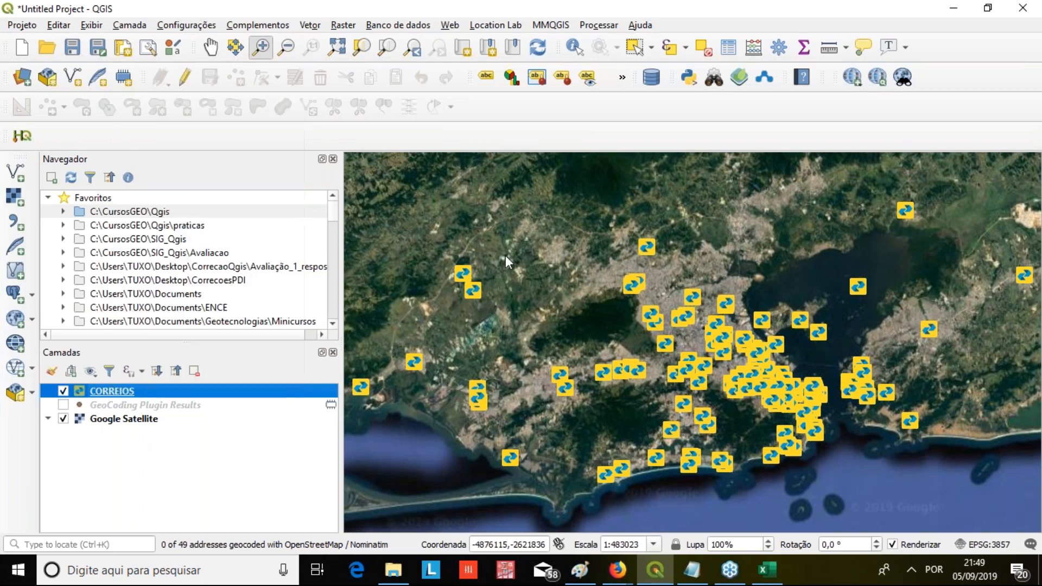
left_click_drag(569, 225, 334, 524)
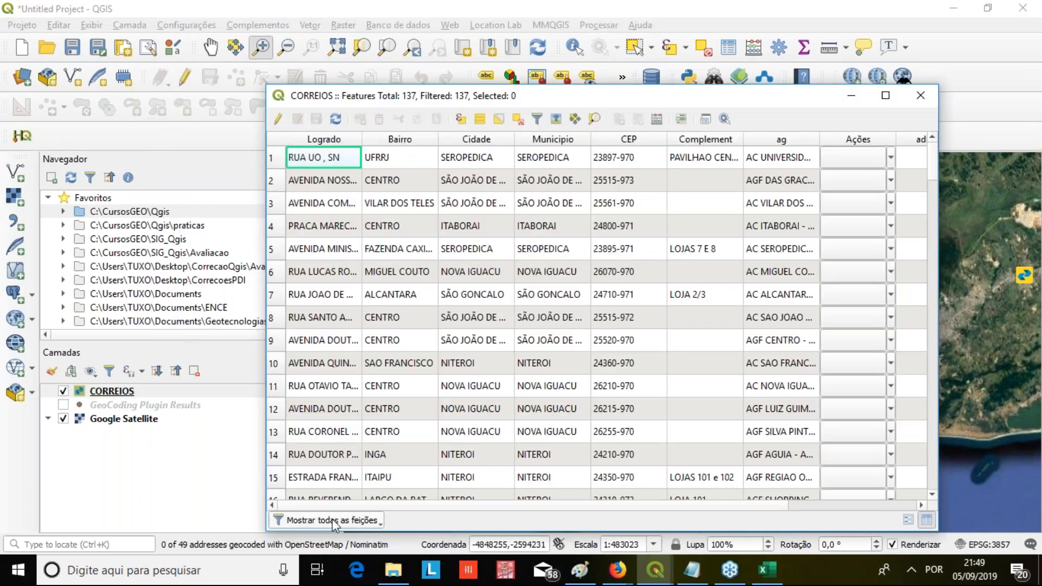
scroll(390, 504, "right", 2)
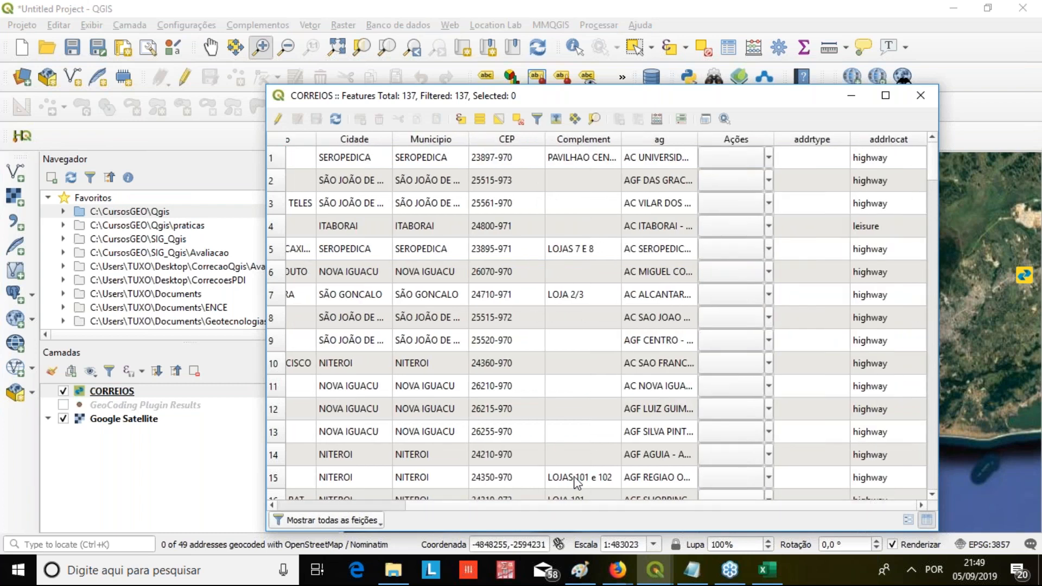
left_click_drag(933, 168, 930, 472)
left_click_drag(385, 506, 317, 505)
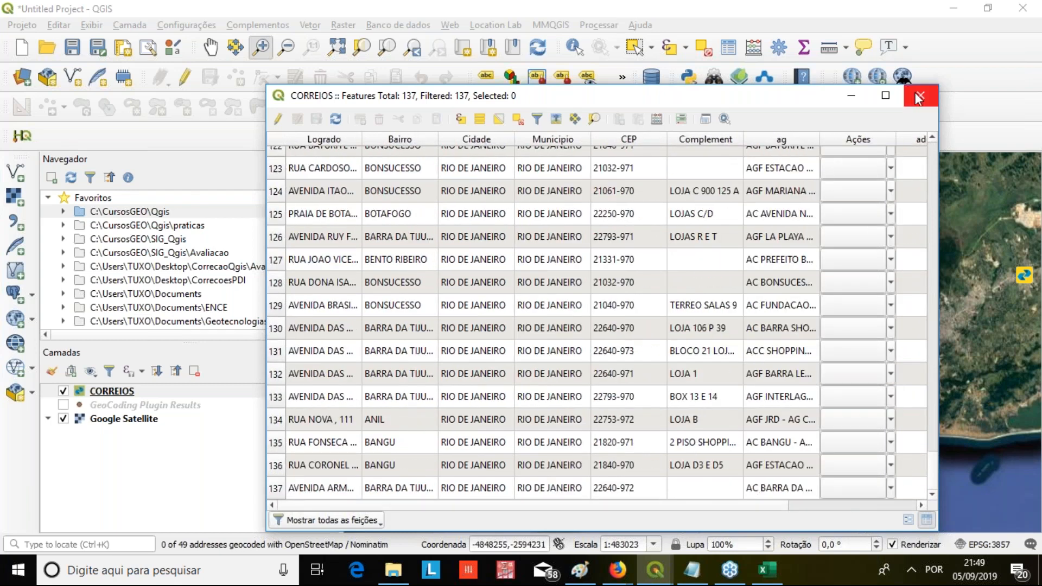
right_click(97, 391)
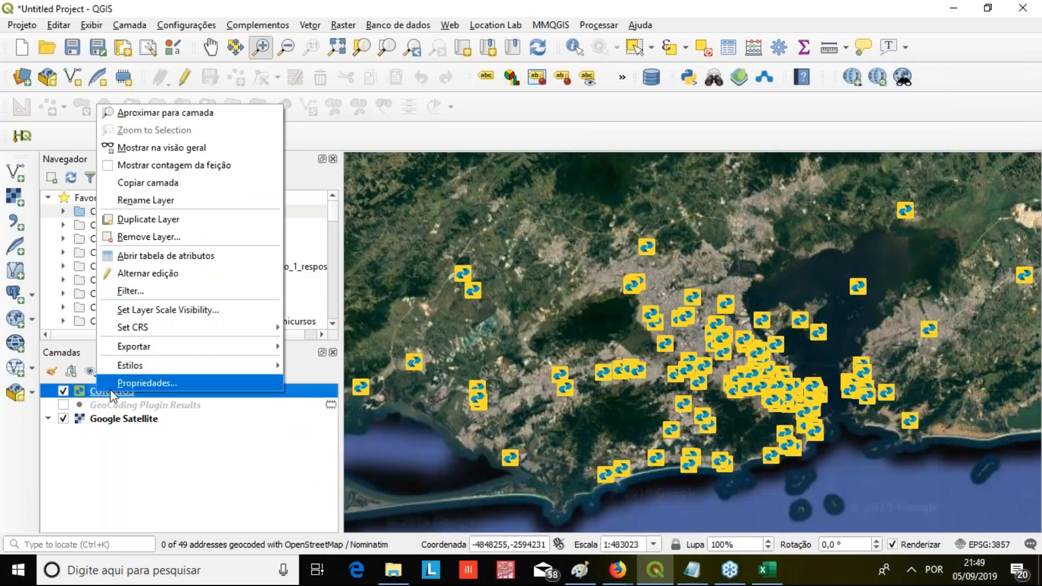
left_click(144, 492)
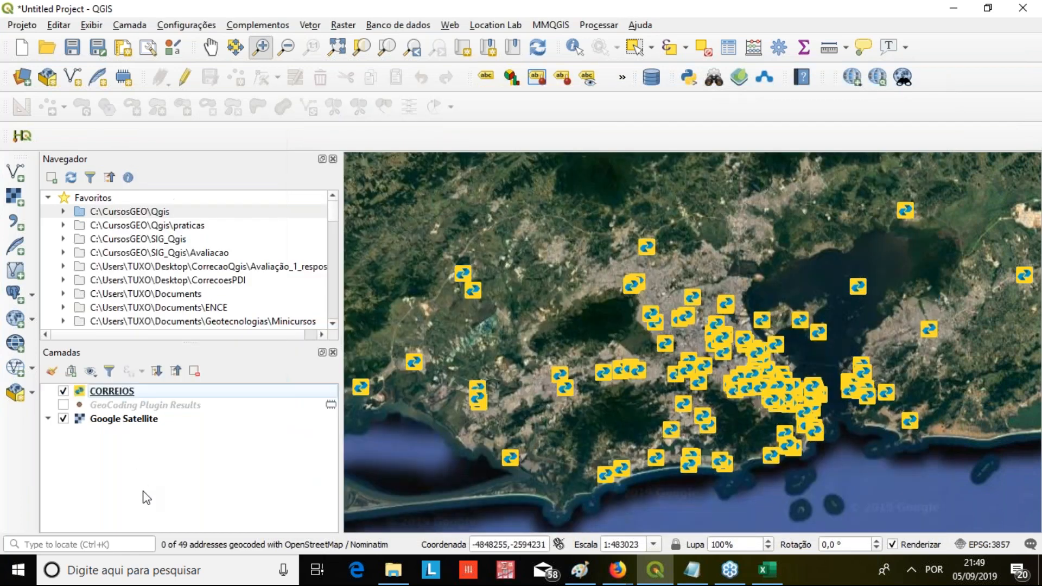
Examine close up where a CORREIOS point falls on the satellite map beside a crosswalk in the dense urban area
left_click(784, 395)
left_click_drag(798, 400, 768, 433)
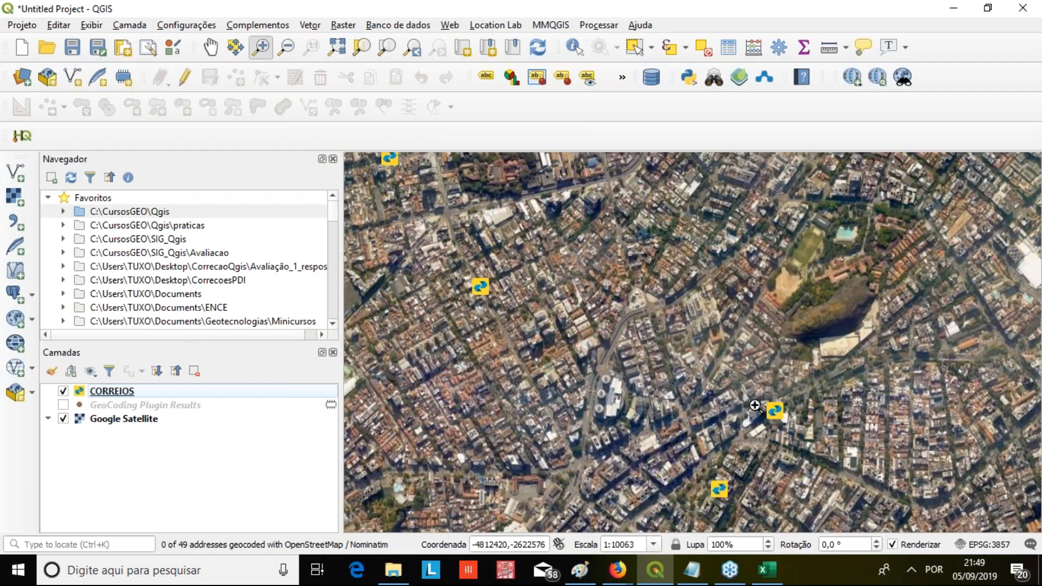
scroll(779, 416, "up", 1)
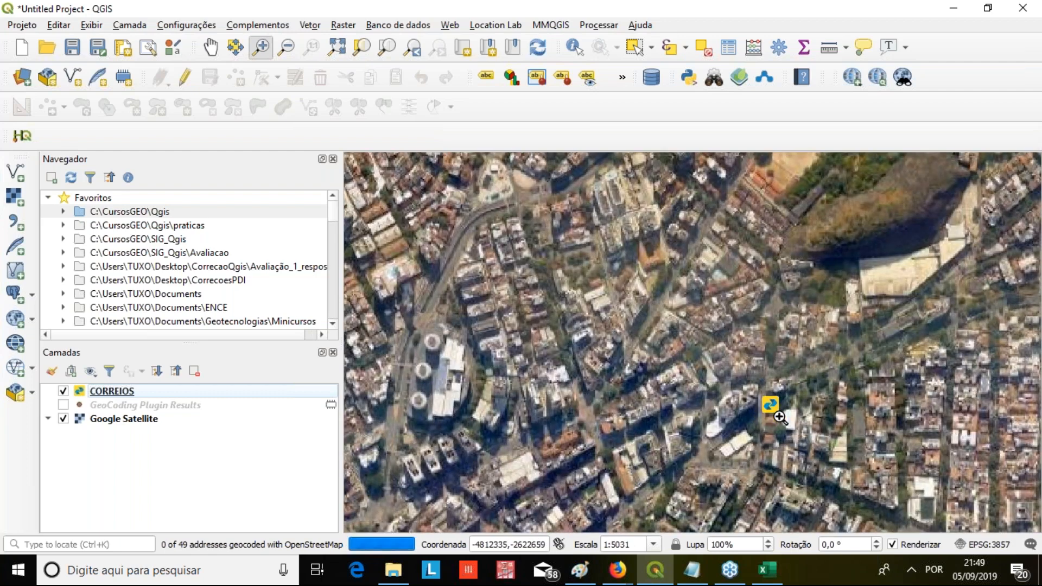
scroll(773, 403, "up", 3)
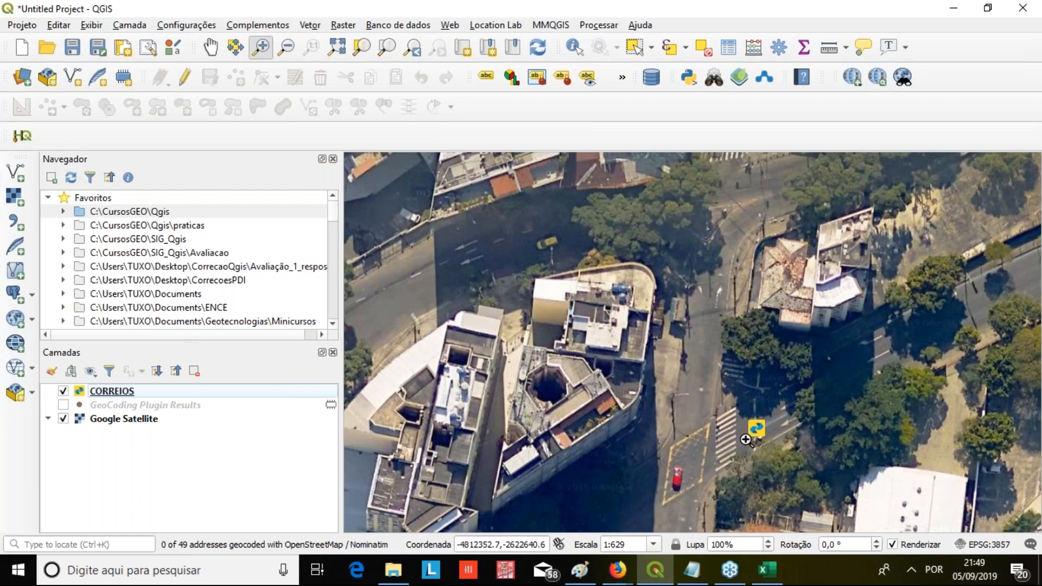
Examine the CORREIOS point on the wide avenue near the circular plaza and its surrounding buildings on the satellite map
scroll(748, 440, "down", 7)
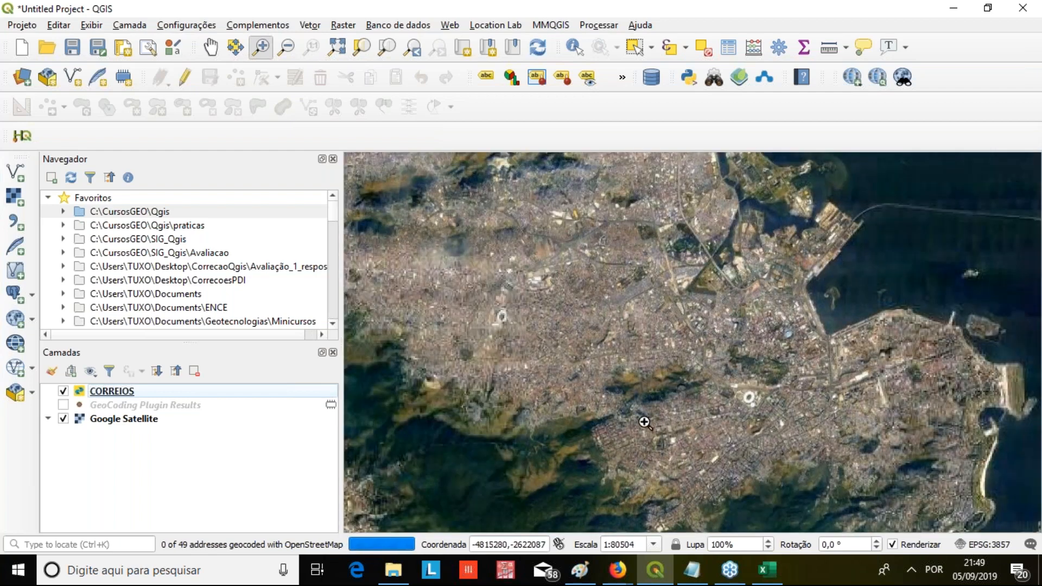
scroll(916, 378, "up", 4)
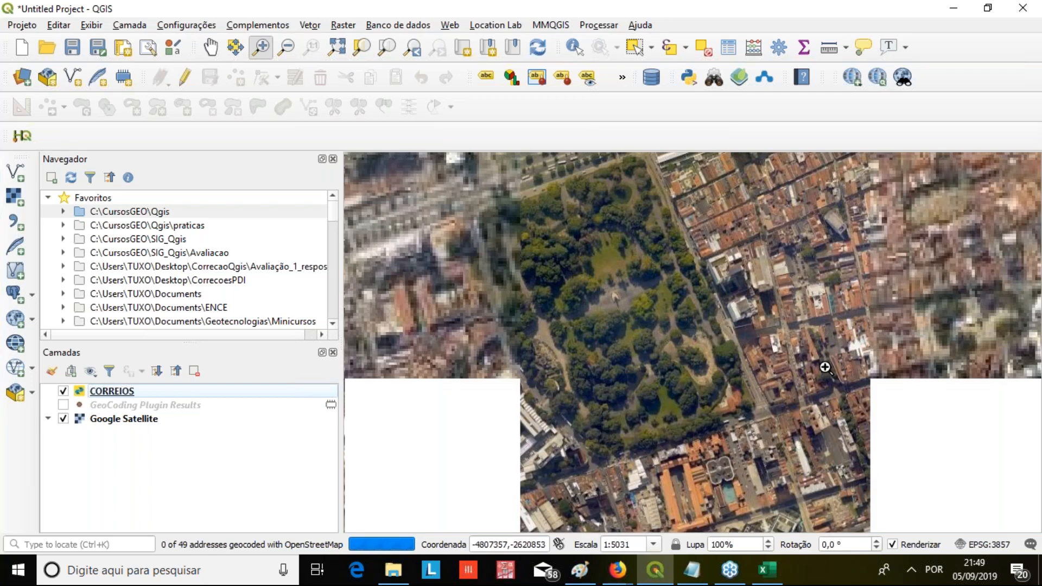
scroll(690, 289, "down", 3)
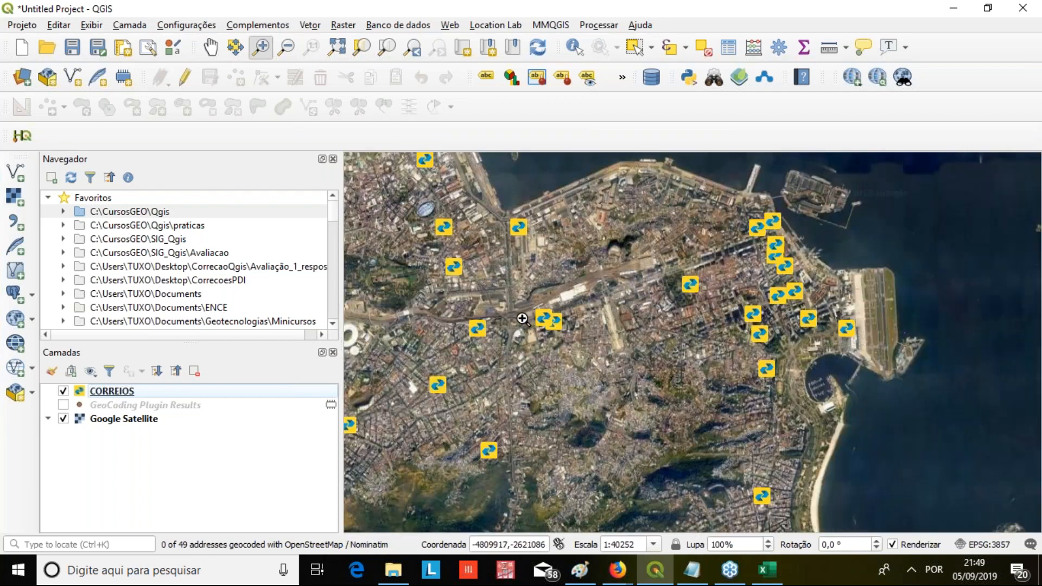
scroll(453, 323, "up", 2)
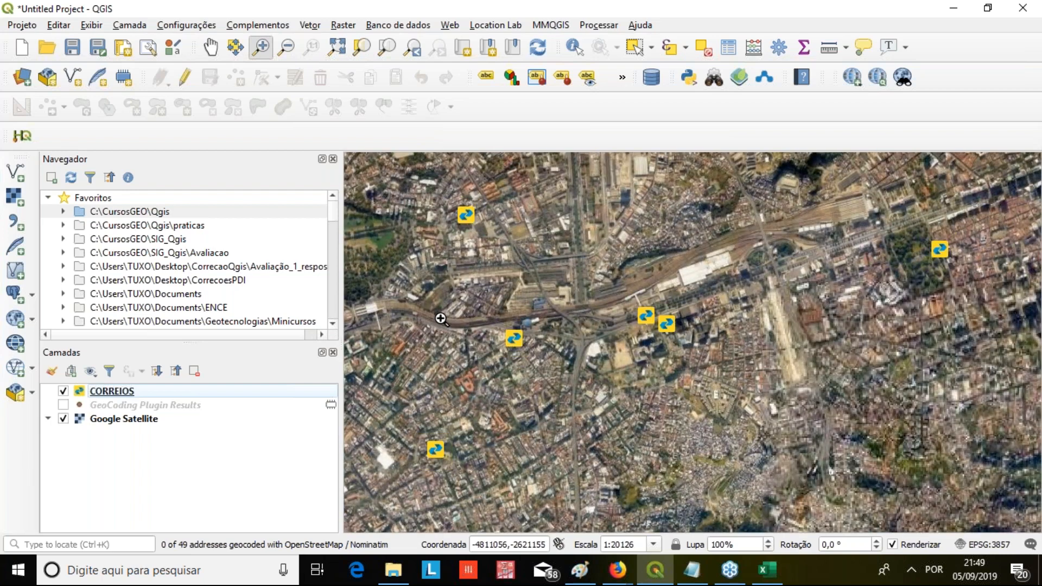
scroll(476, 328, "up", 2)
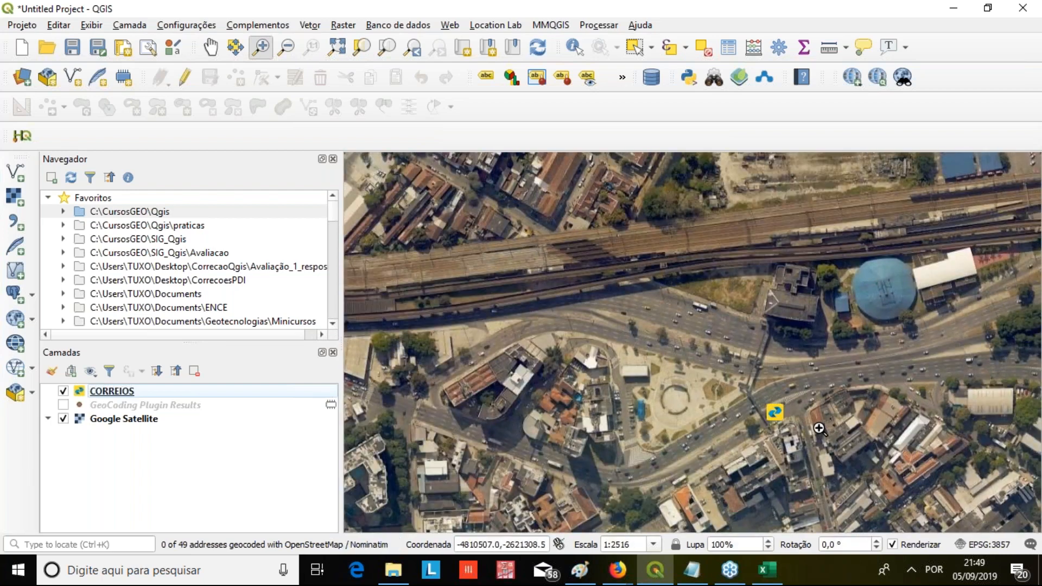
scroll(756, 397, "up", 1)
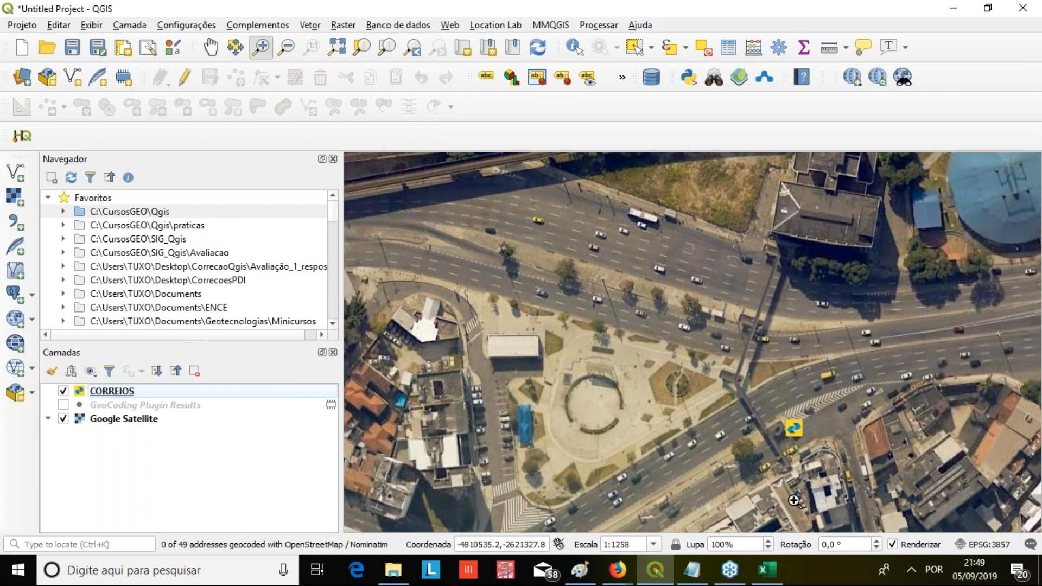
left_click(206, 48)
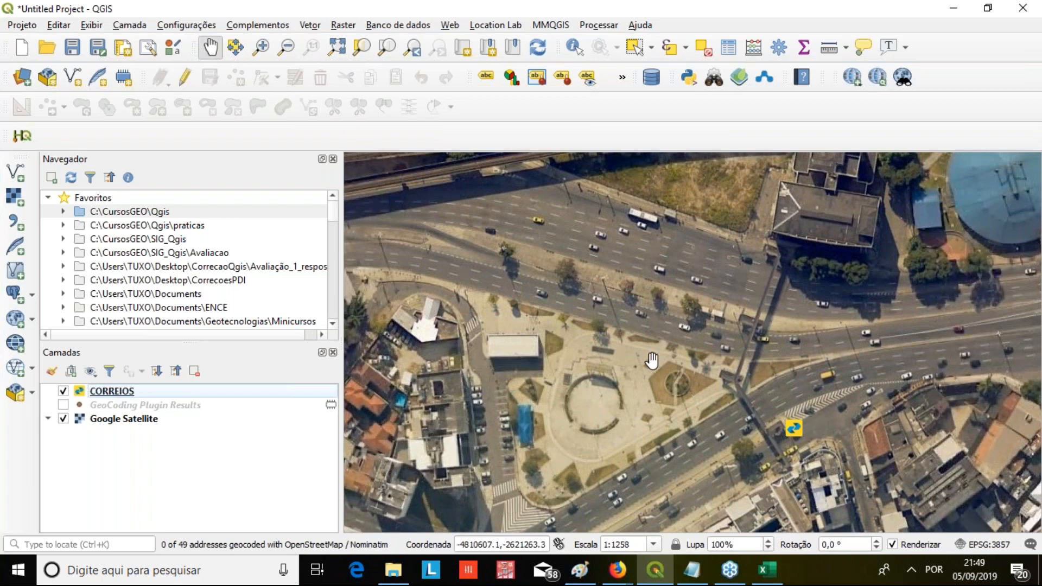
left_click_drag(703, 463, 596, 281)
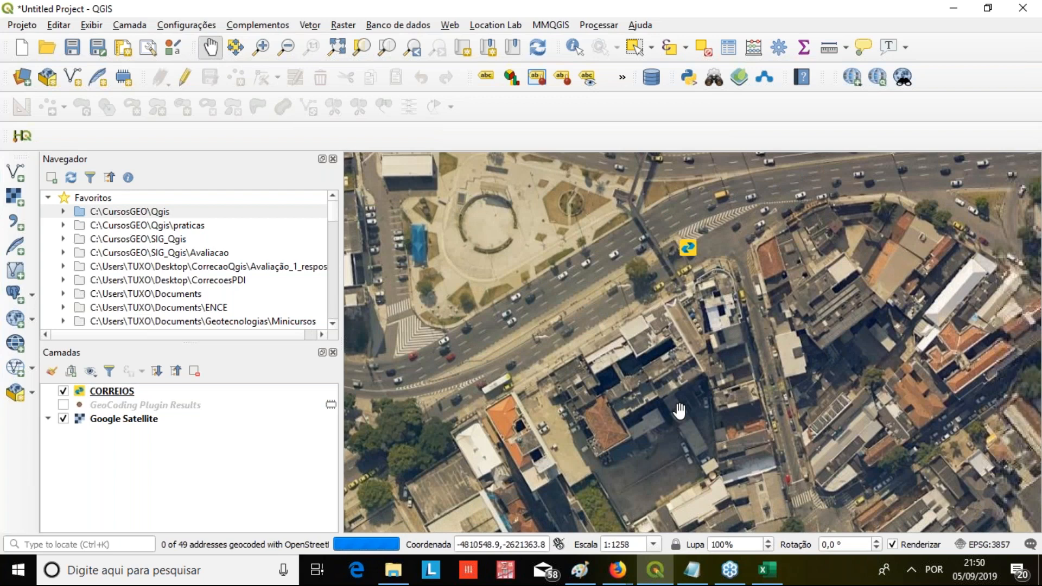
Identify the CORREIOS point on the wide avenue near the circular plaza, read its address attributes, and close the results
left_click_drag(680, 409, 651, 347)
left_click(574, 47)
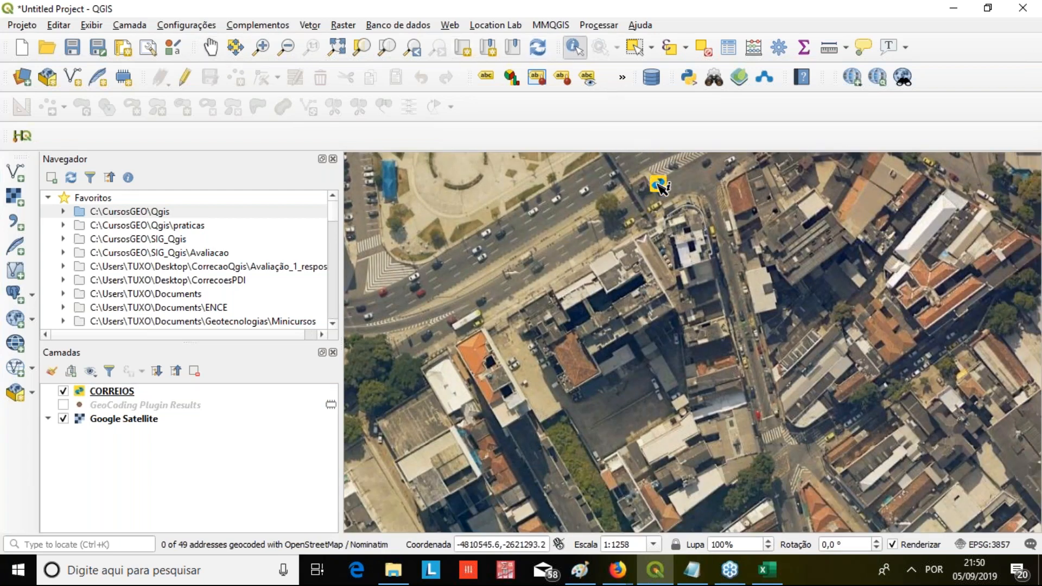
left_click(652, 313)
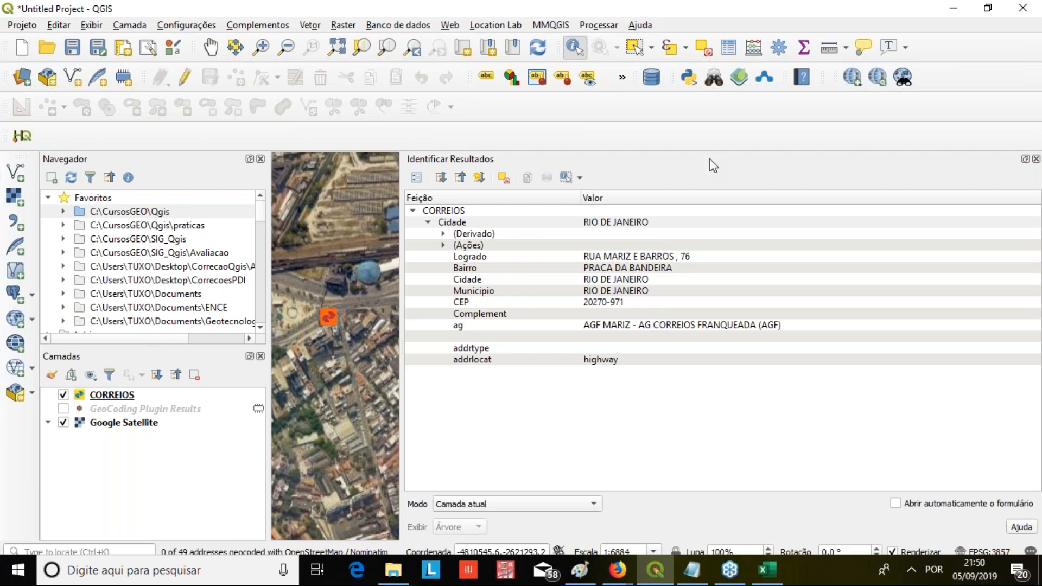
left_click_drag(597, 159, 459, 188)
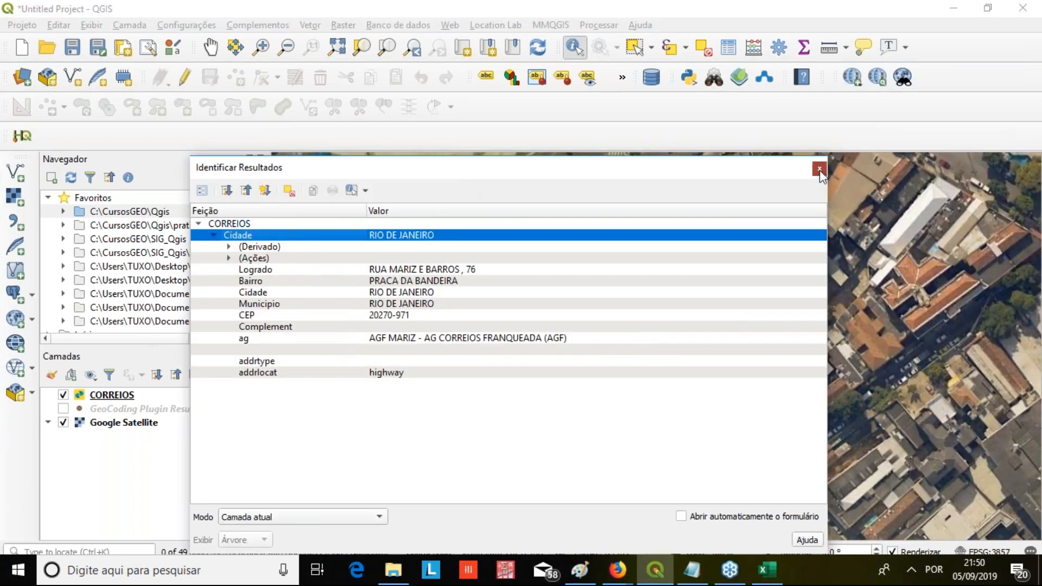
left_click(819, 169)
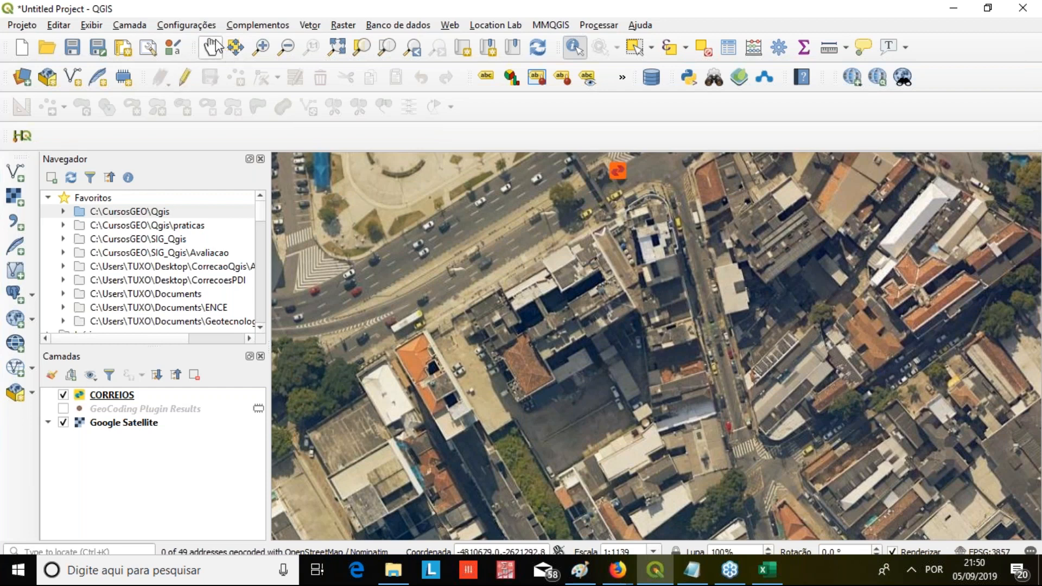
Examine the satellite map from the avenue to the large stadium for the positions of other CORREIOS points
left_click(211, 47)
left_click_drag(524, 331, 649, 255)
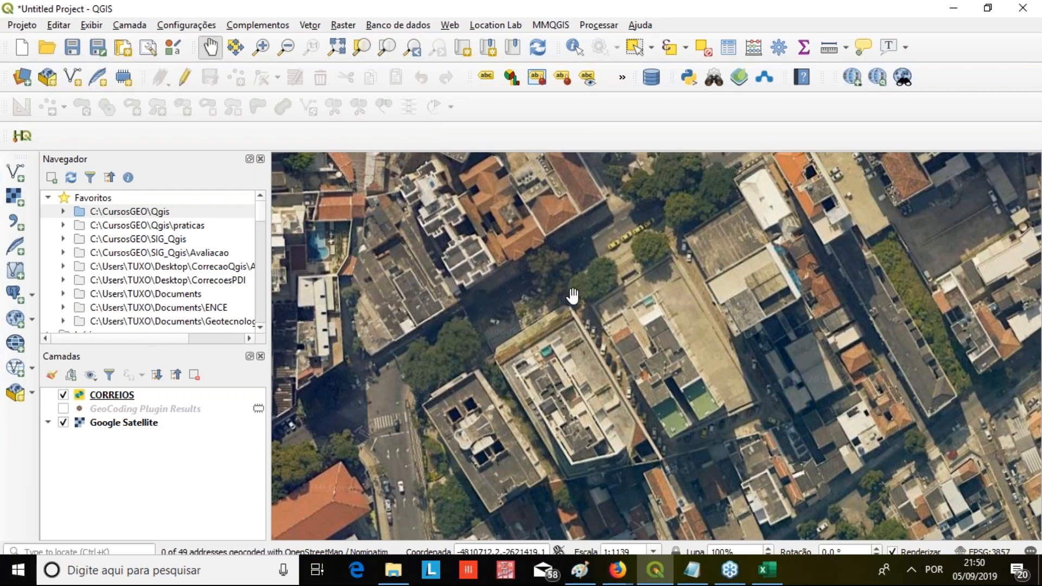
scroll(572, 295, "down", 1)
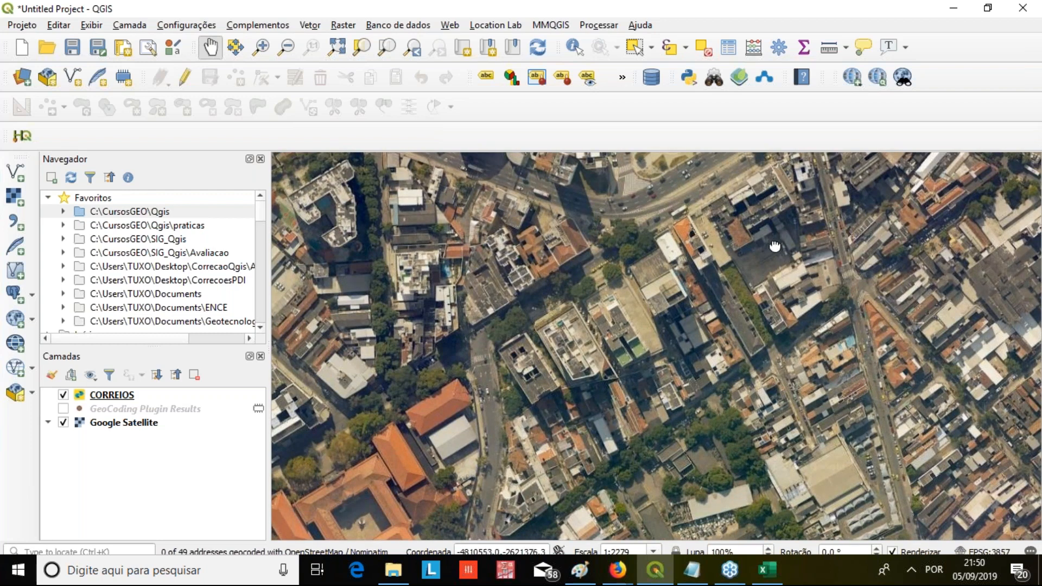
left_click_drag(774, 247, 730, 356)
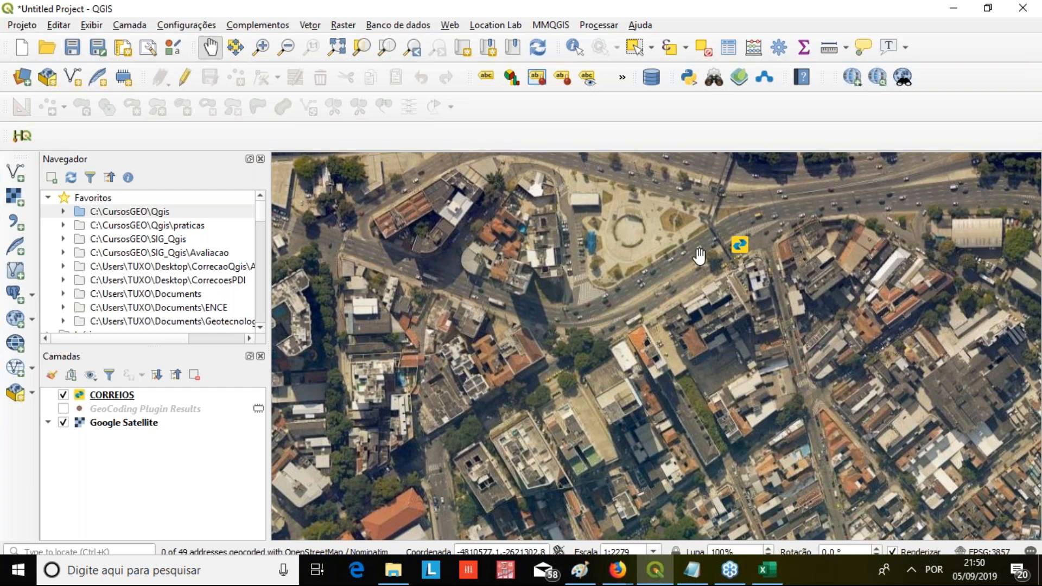
left_click_drag(377, 389, 537, 314)
scroll(678, 266, "down", 1)
left_click_drag(633, 343, 668, 223)
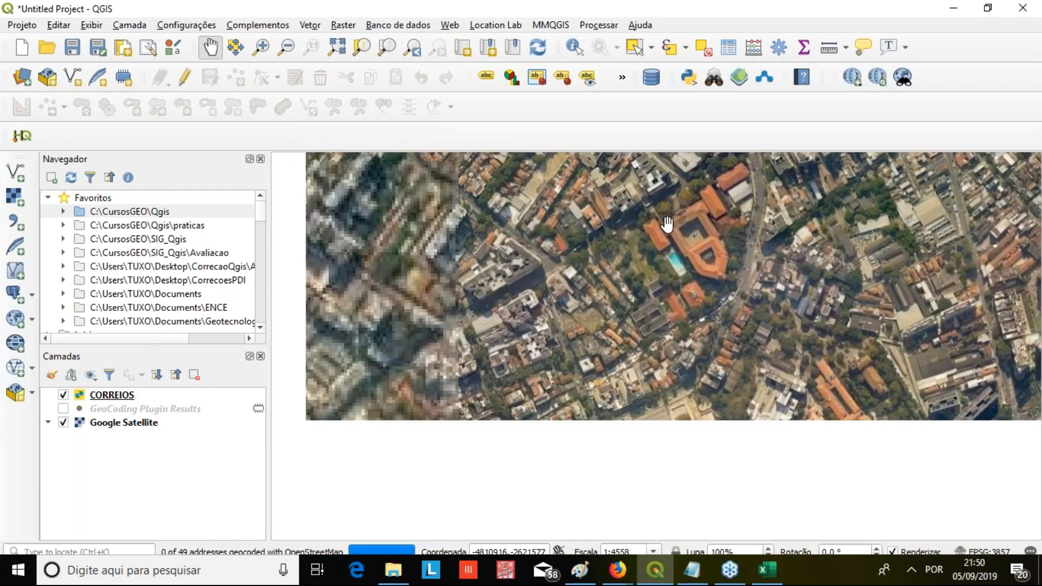
scroll(668, 224, "down", 2)
left_click_drag(650, 311, 589, 364)
scroll(543, 309, "up", 4)
scroll(813, 234, "down", 2)
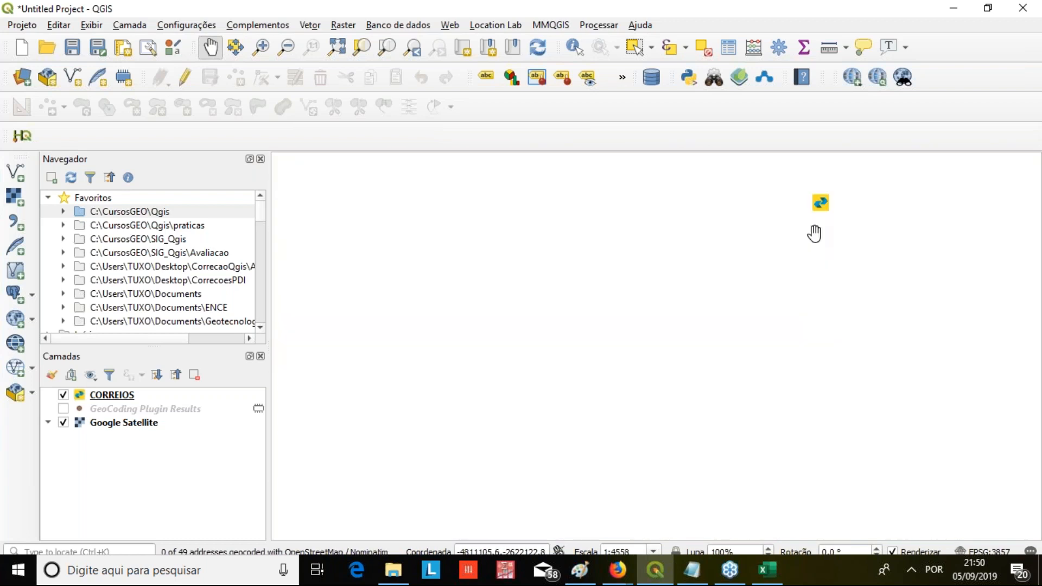
scroll(813, 233, "down", 1)
left_click_drag(620, 335, 814, 194)
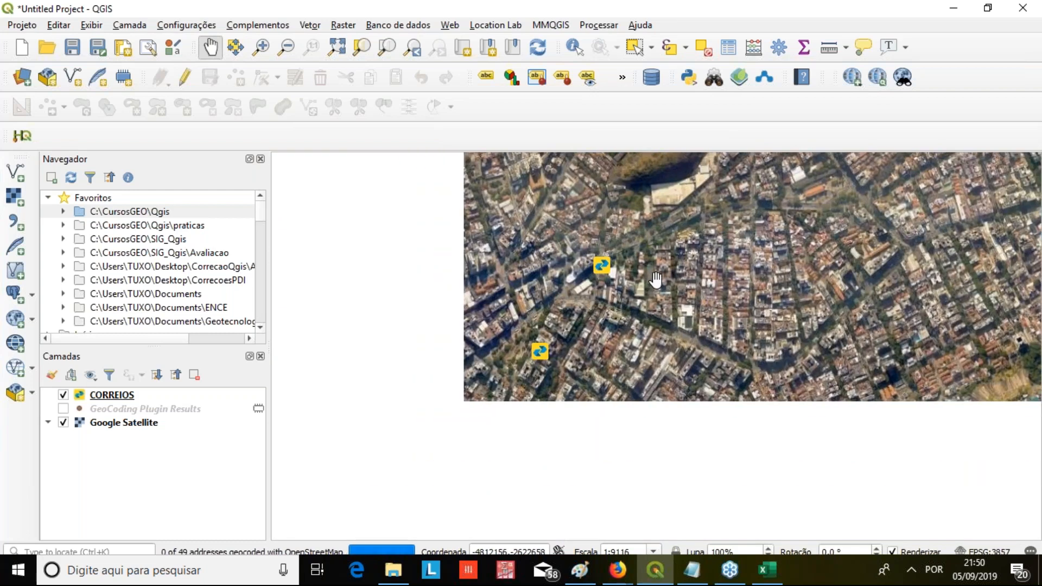
scroll(624, 326, "down", 1)
left_click_drag(624, 325, 680, 446)
left_click_drag(507, 291, 444, 381)
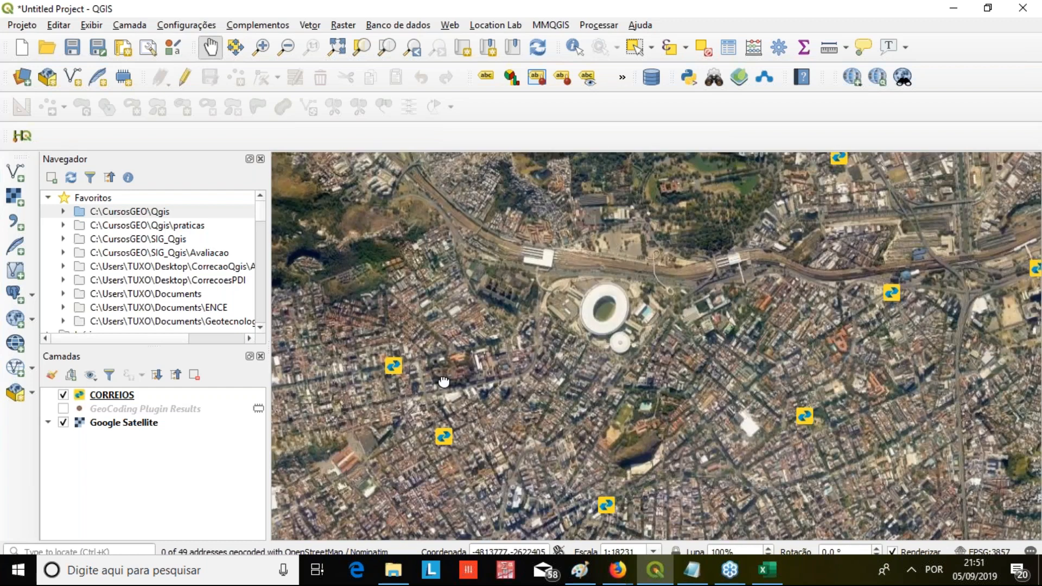
Identify a CORREIOS point in the dense blocks west of the stadium, read its attributes, and inspect its street position up close
scroll(441, 423, "up", 2)
left_click(574, 46)
left_click(452, 475)
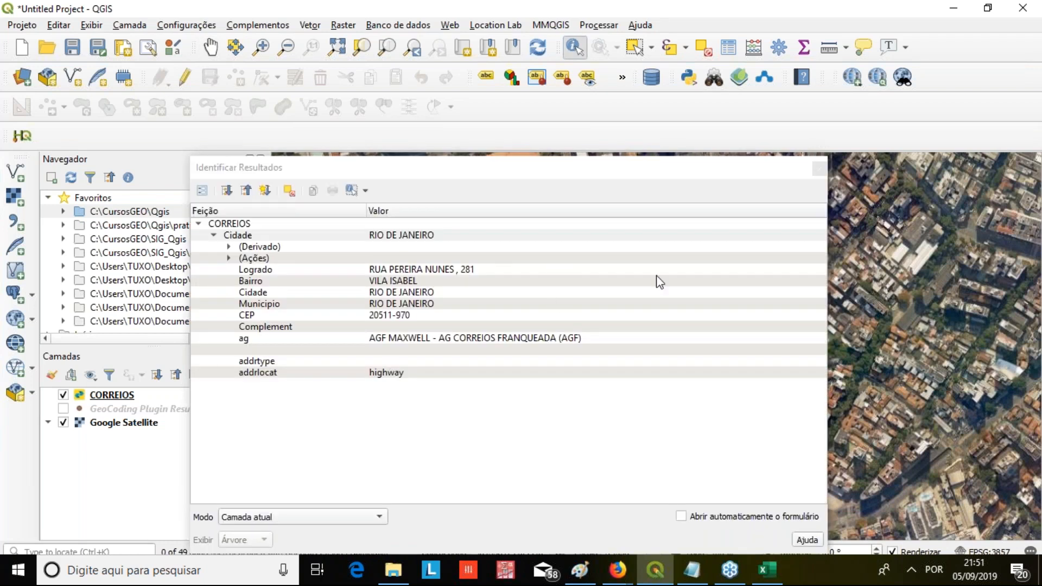
left_click(819, 168)
scroll(440, 461, "up", 5)
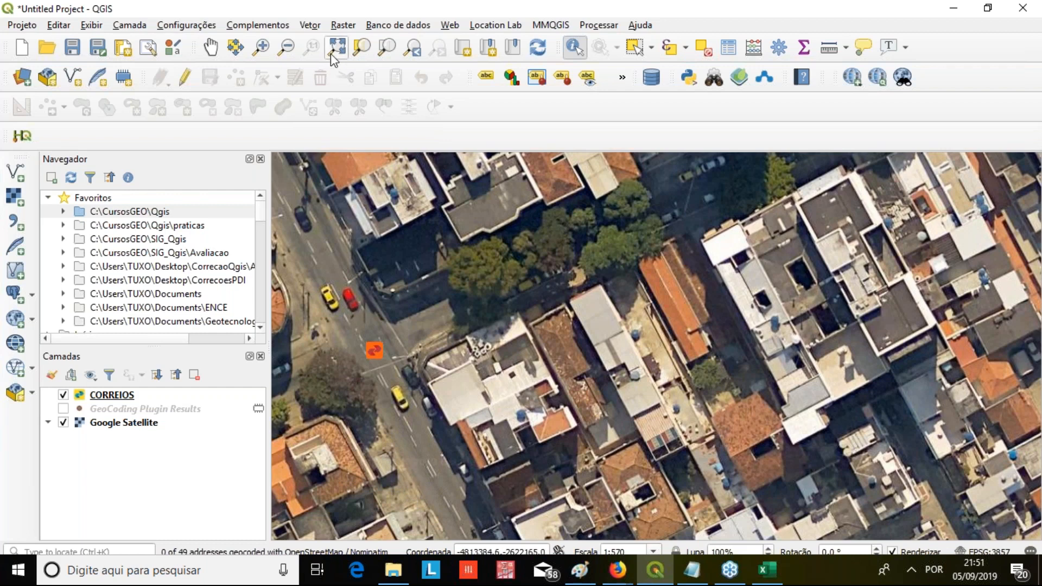
Zoom the map to the full extent of the CORREIOS layer
left_click(131, 401)
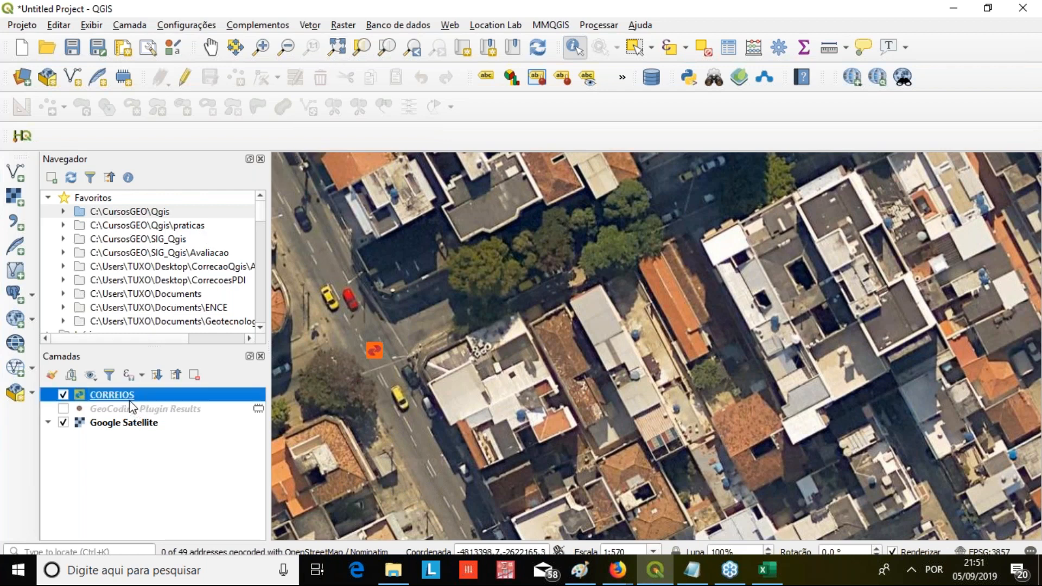
right_click(131, 400)
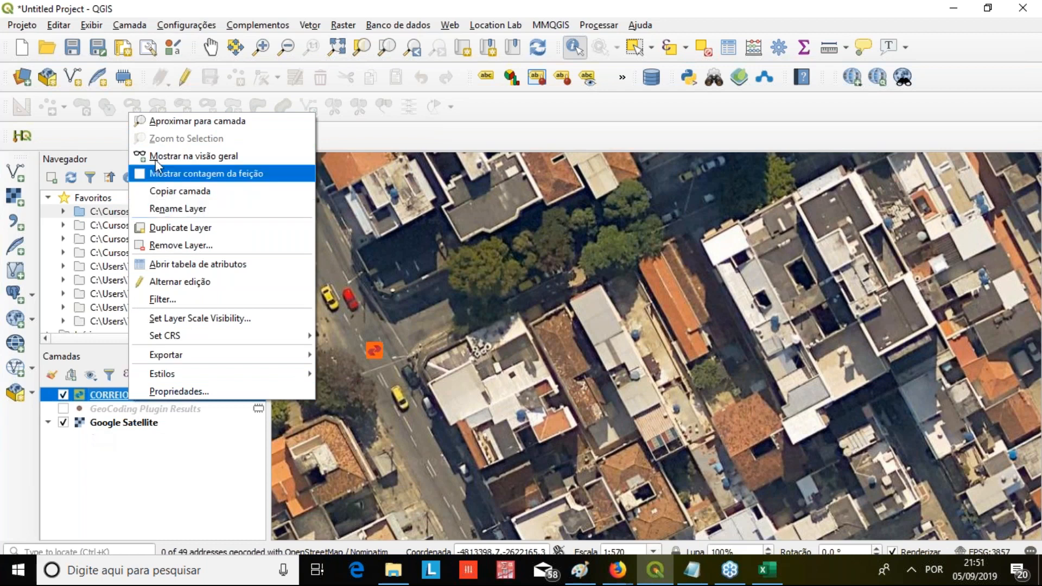
left_click(187, 121)
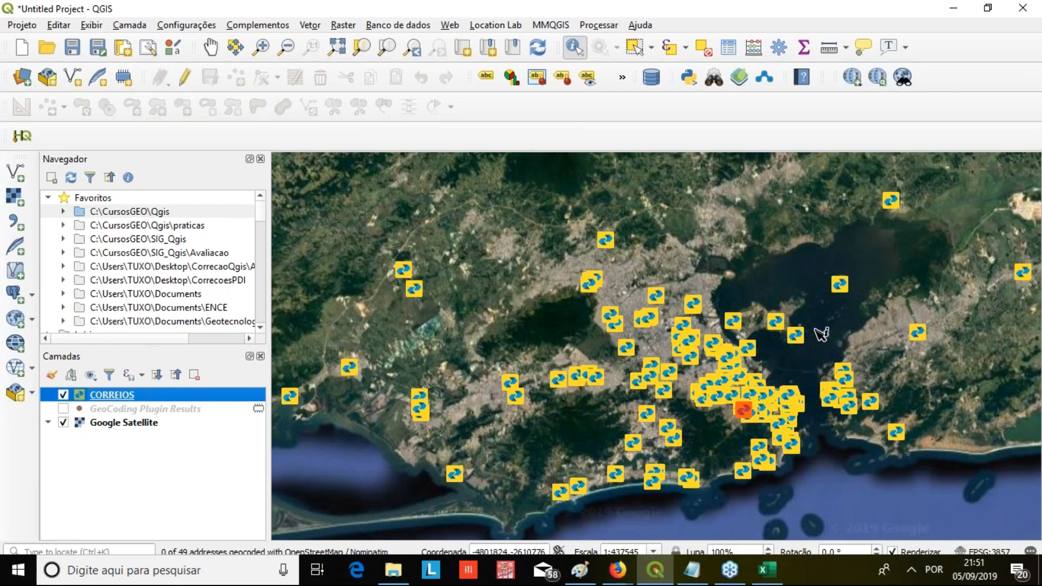
left_click(1023, 53)
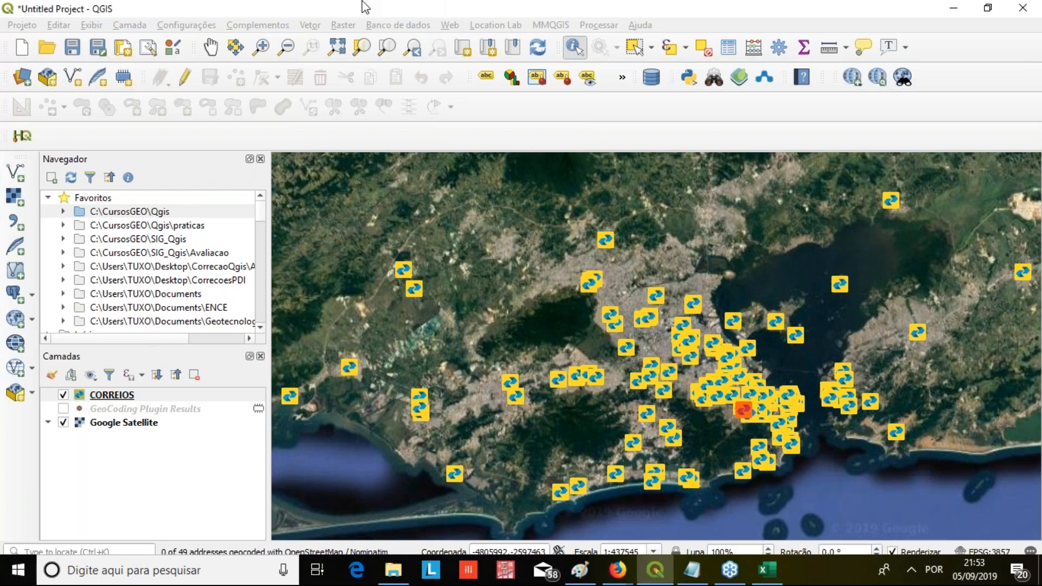
Update the installed mmqgis plugin to its new version through the plugin manager
left_click(210, 8)
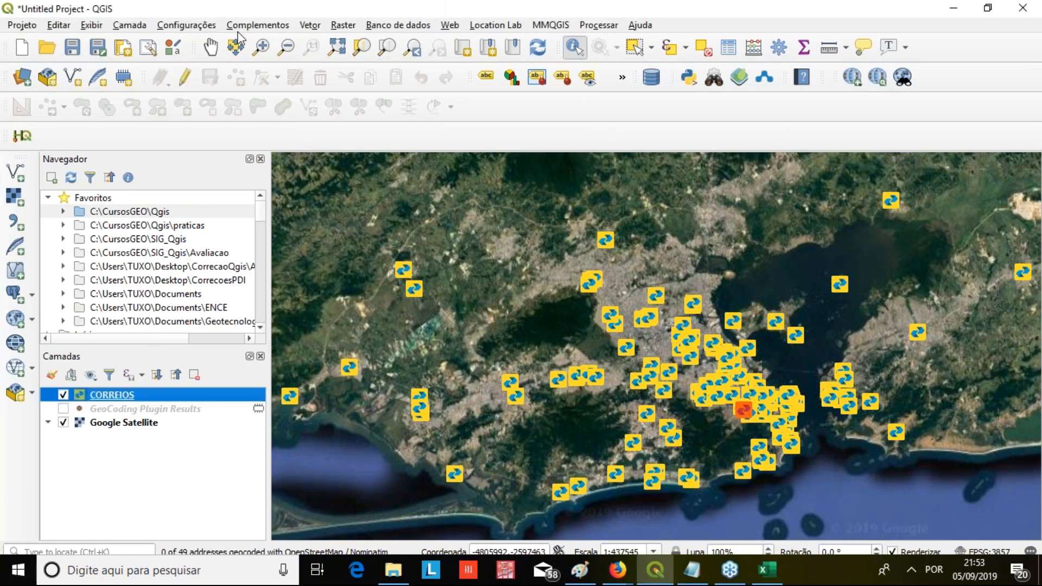
left_click(258, 25)
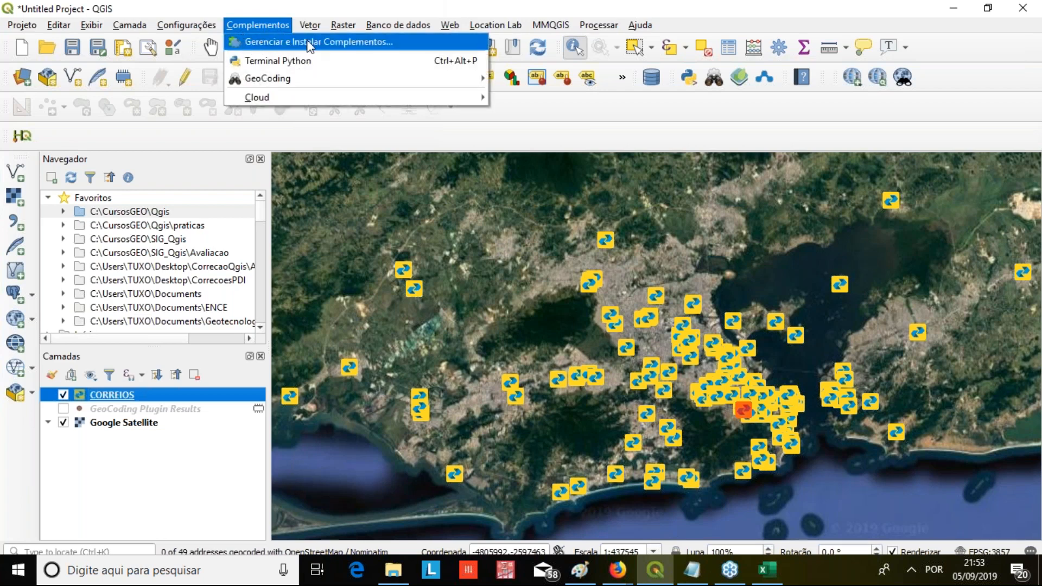
left_click(455, 44)
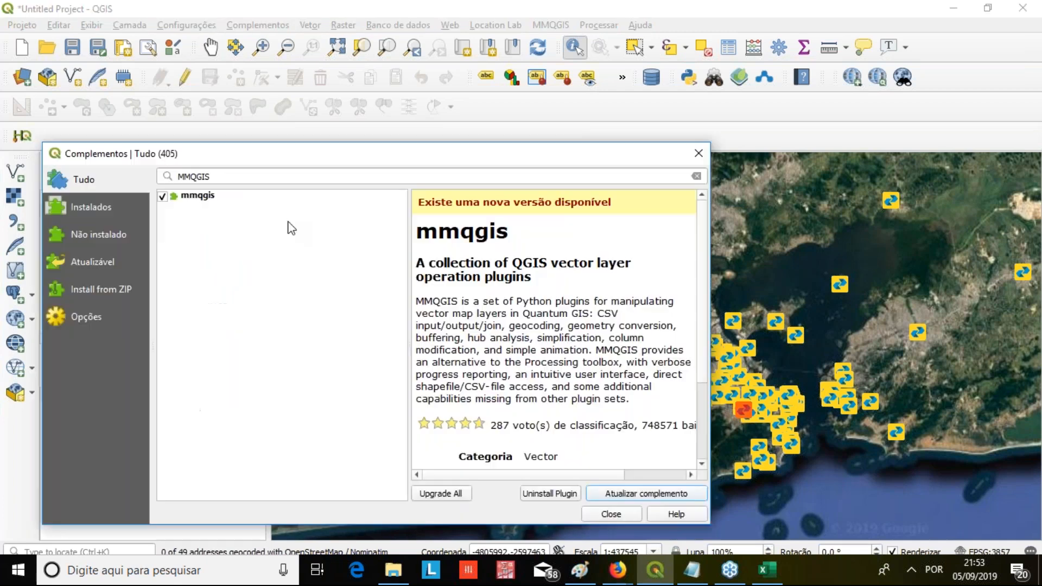
left_click(229, 196)
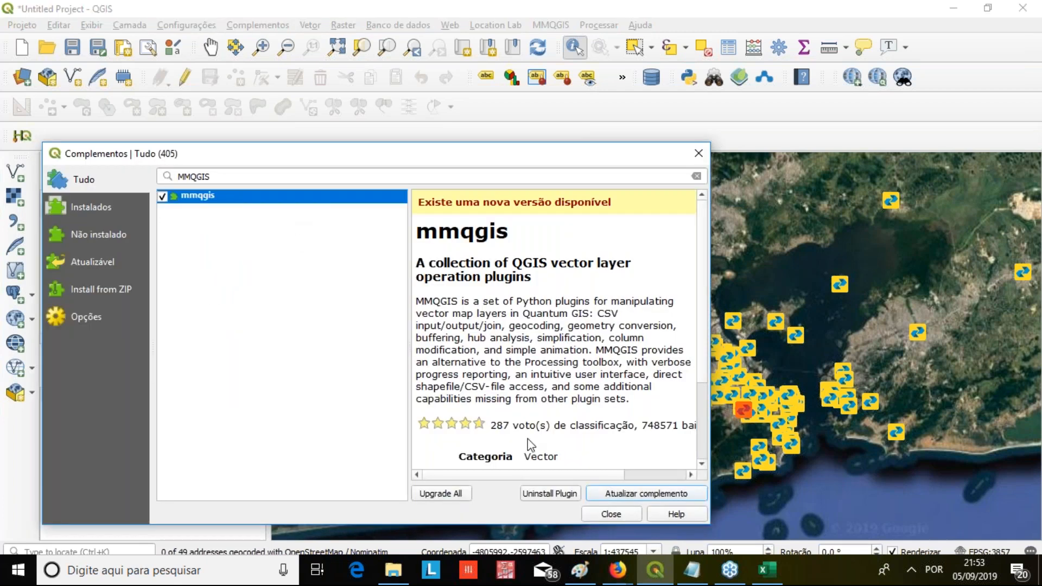
left_click(621, 494)
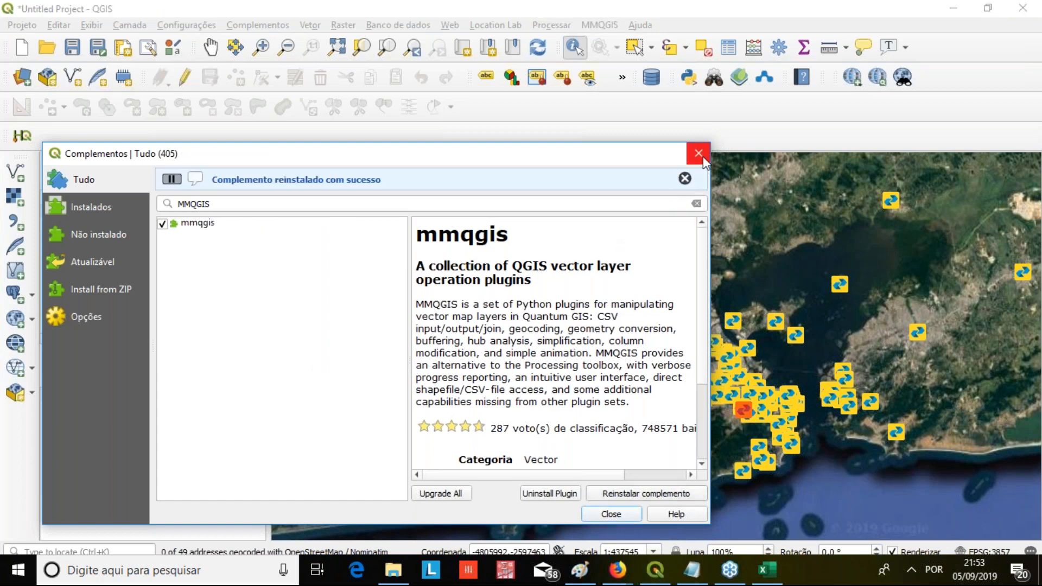
Try to open the MMQGIS web service geocoding tool, and close QGIS, accepting the loss of the temporary scratch layers
left_click(599, 25)
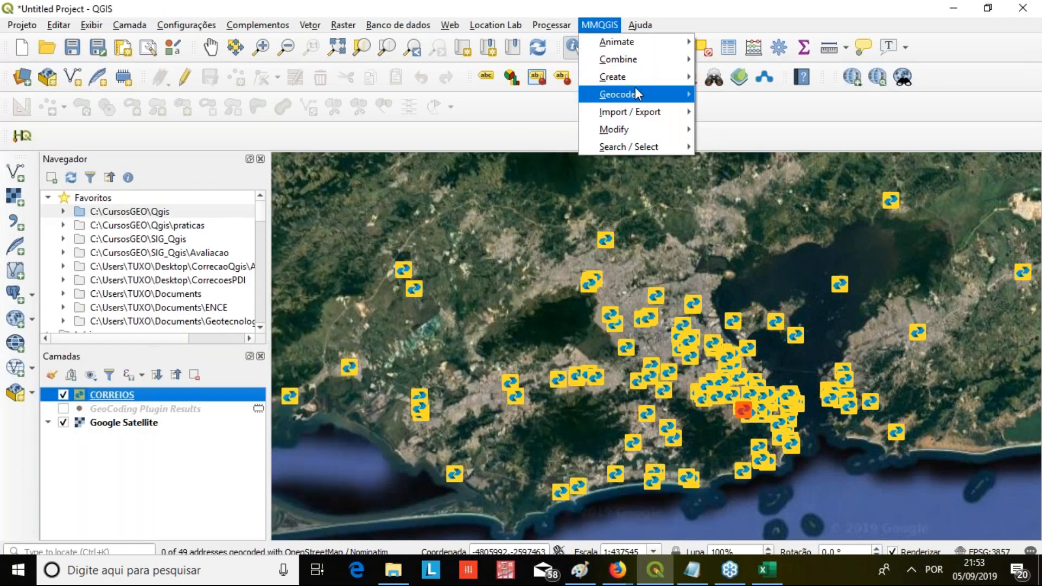
mouse_move(636, 94)
left_click(779, 95)
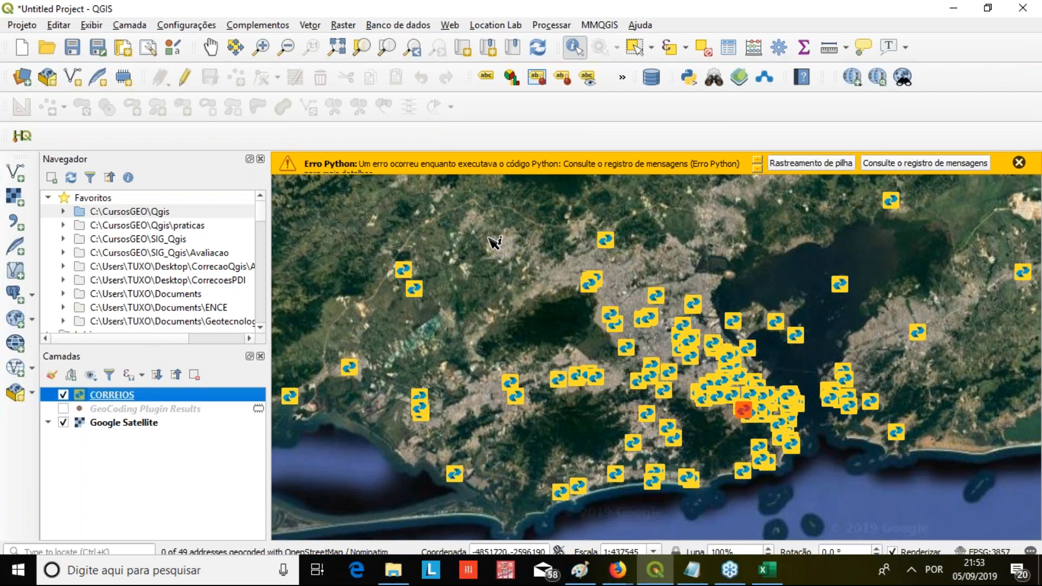
left_click(1022, 8)
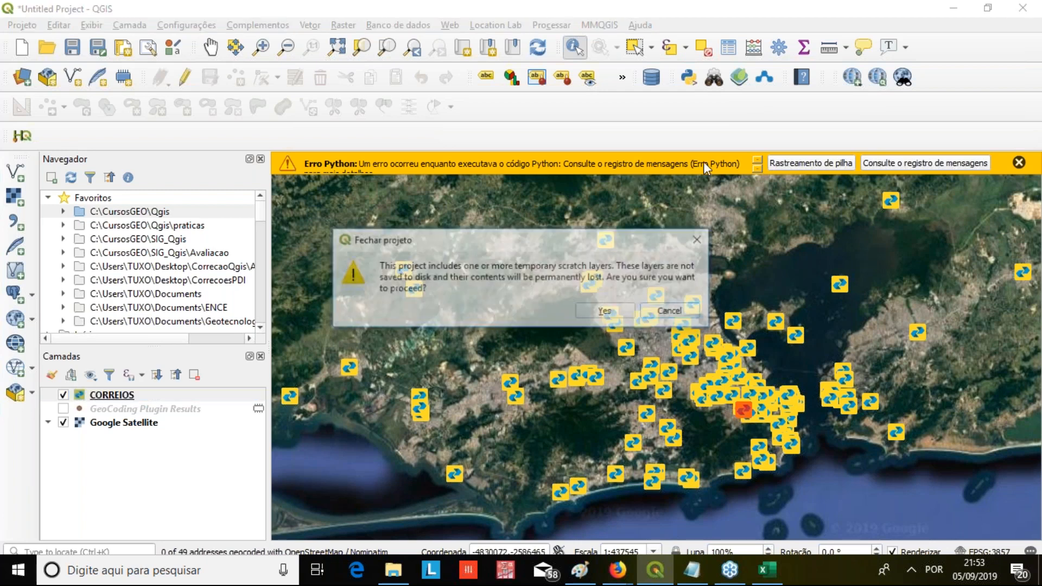
left_click(607, 310)
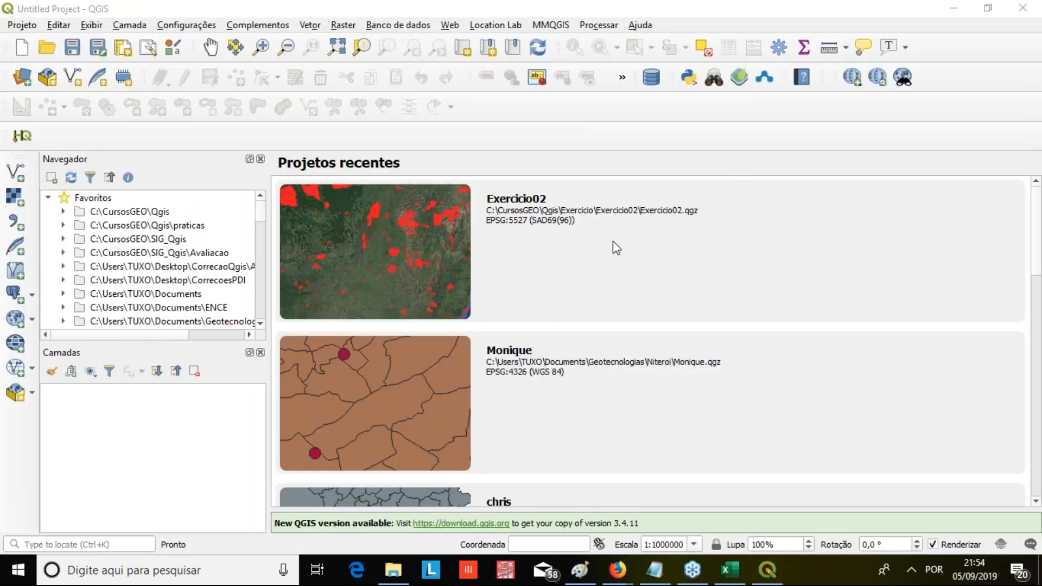
Open the MMQGIS Web Service Geocode dialog, check its Web Service and Duplicate Handling options, and close it
left_click(559, 25)
mouse_move(570, 94)
left_click(708, 91)
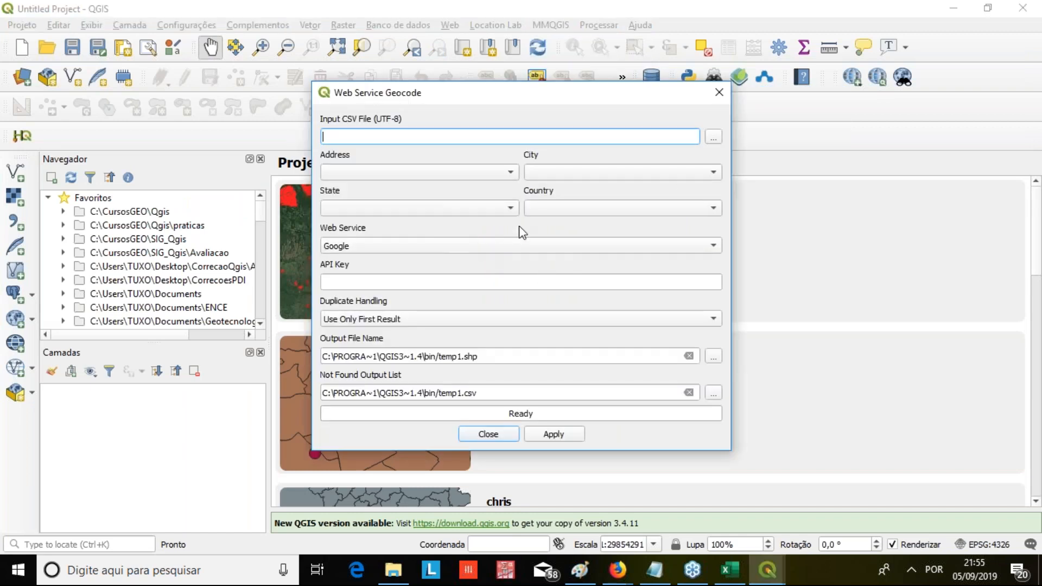
left_click(819, 75)
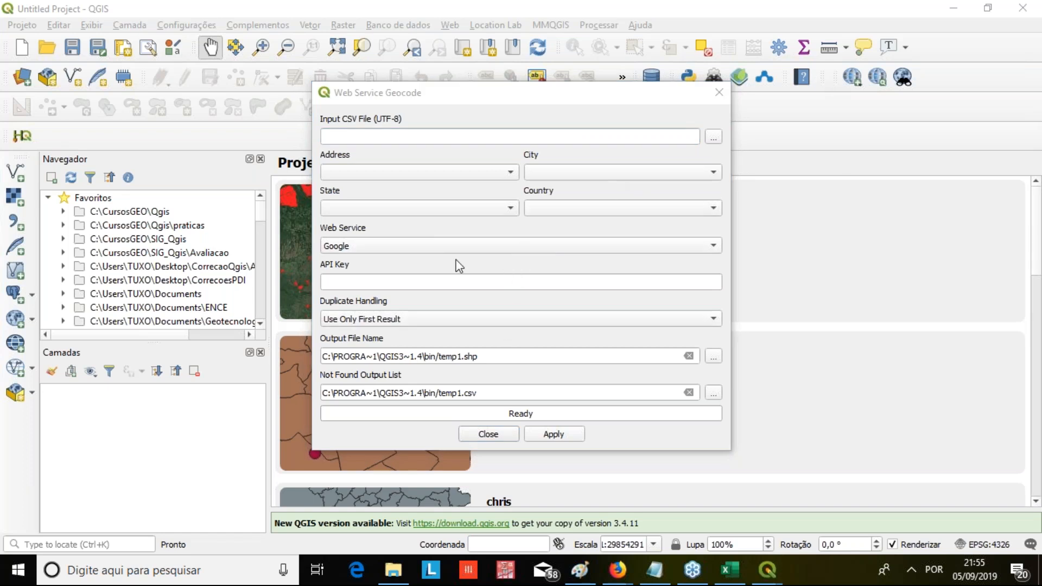
left_click(402, 247)
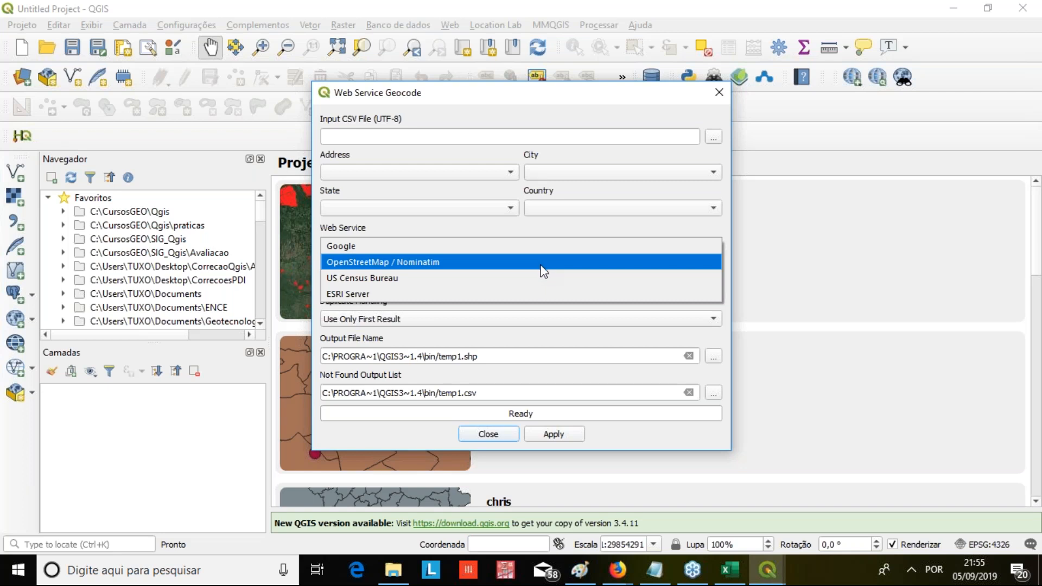
left_click(516, 114)
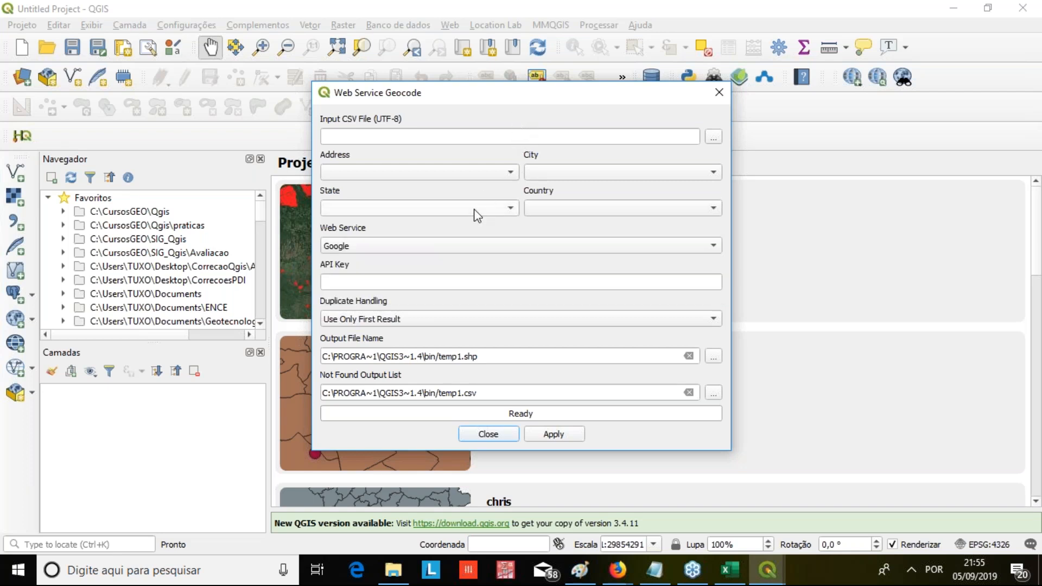
left_click(487, 319)
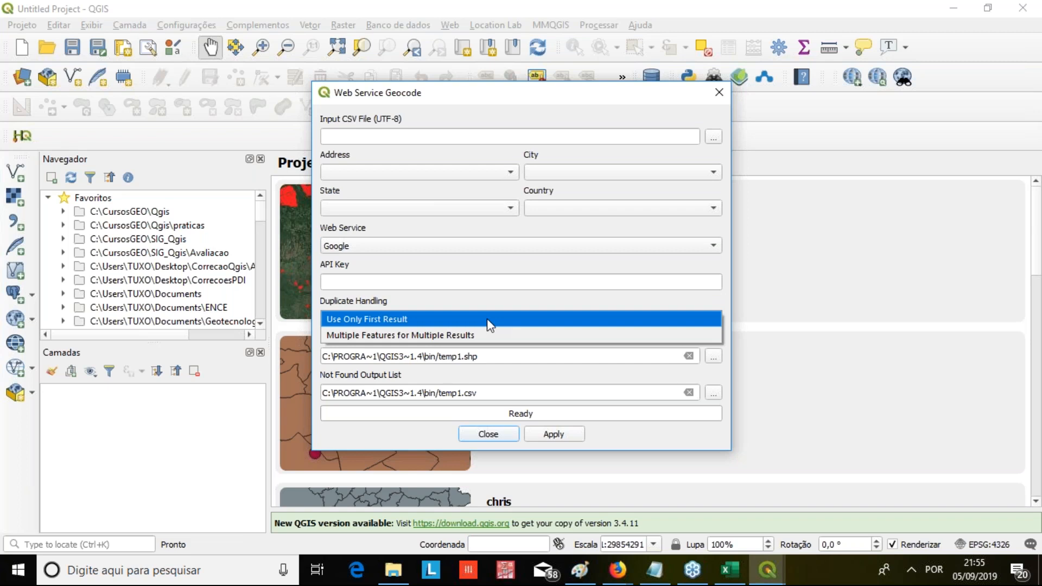
left_click(490, 305)
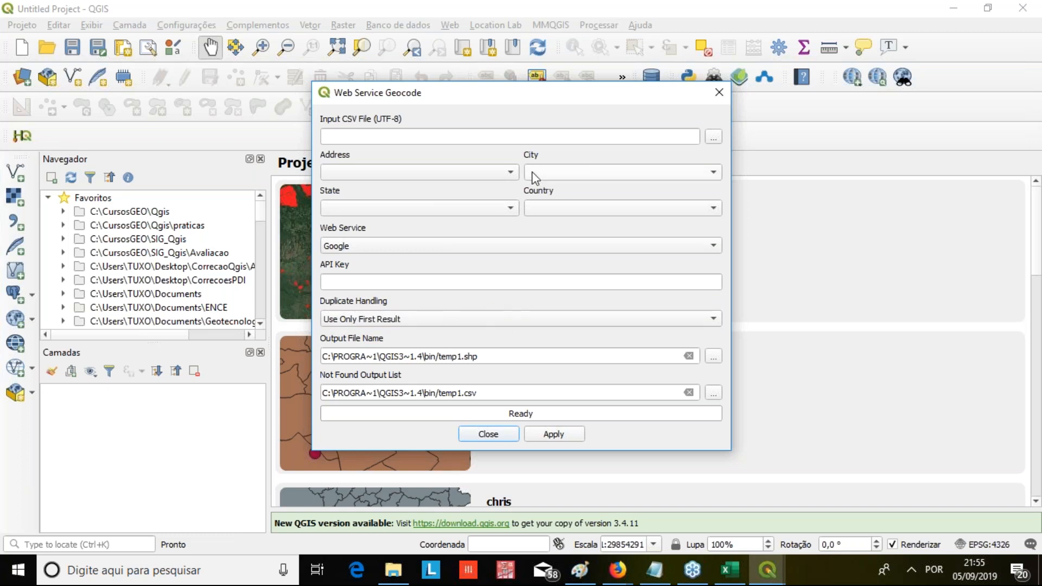
left_click(718, 96)
Add the CORREIOS.shp shapefile from the GeocodificacaoQGIS folder to the project as a vector layer, filtering the files to Shapefiles
left_click(15, 172)
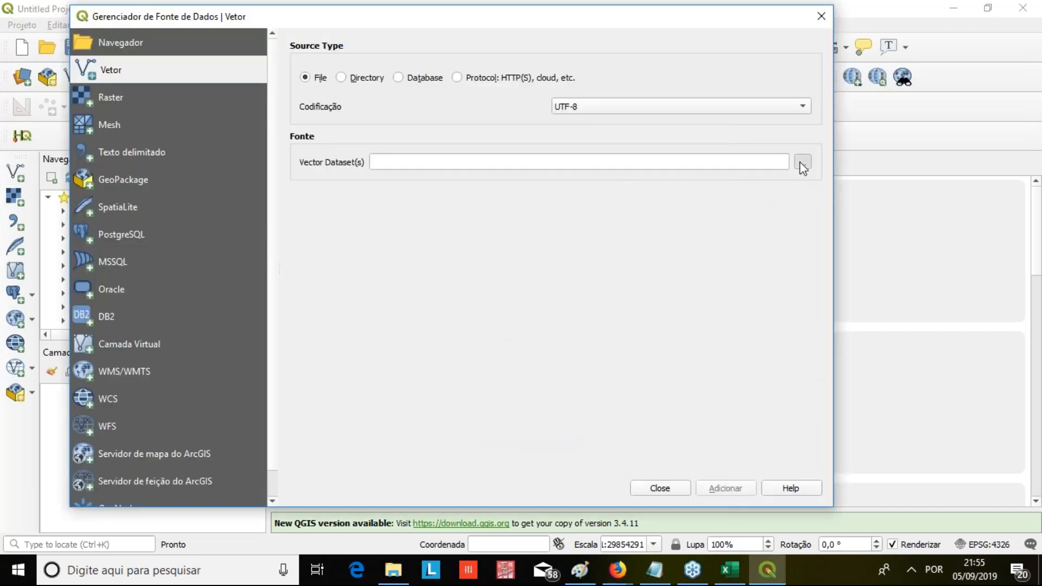
left_click(801, 164)
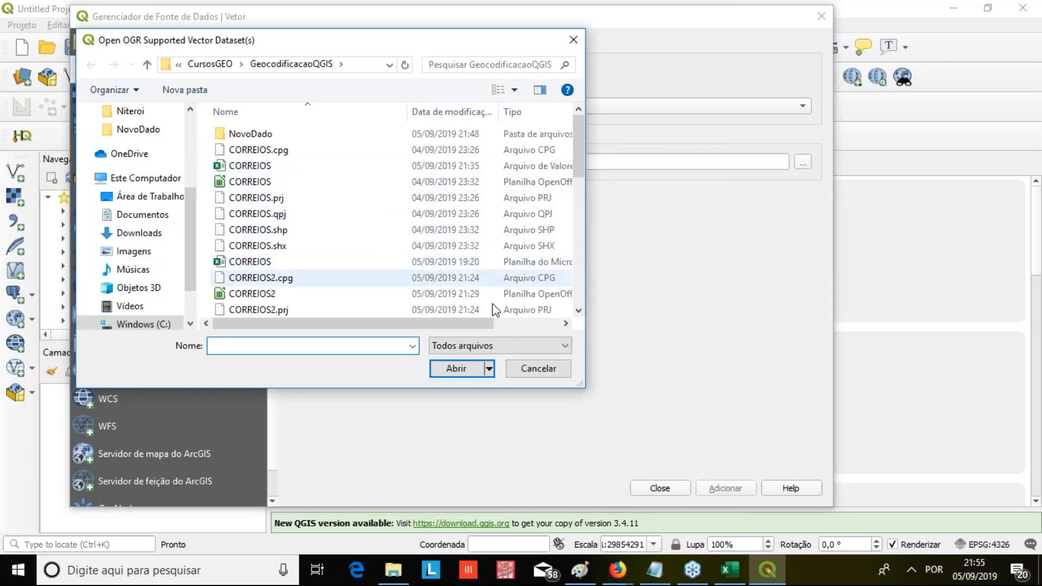
left_click(506, 347)
scroll(505, 334, "down", 9)
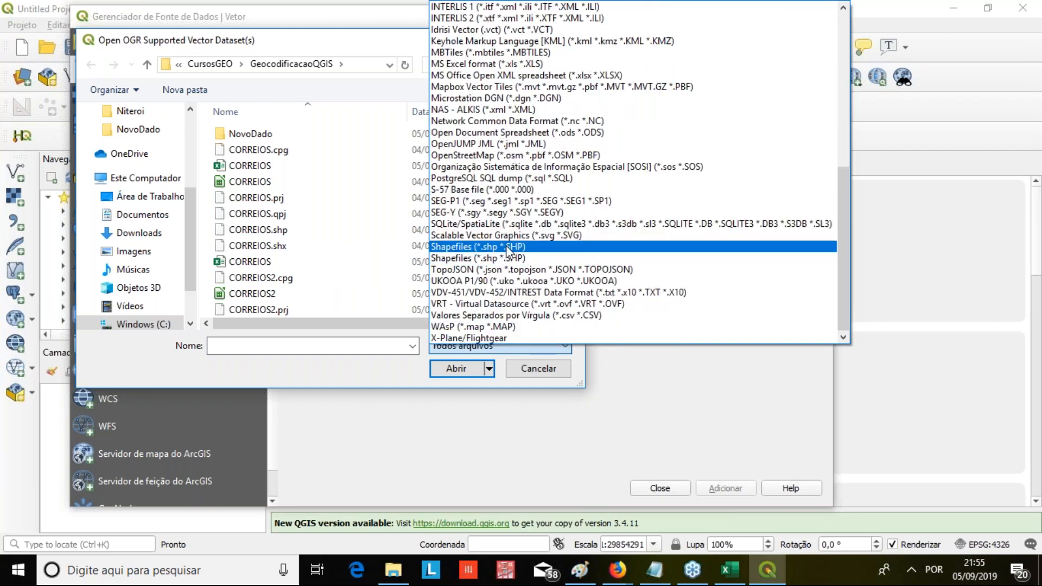
left_click(512, 247)
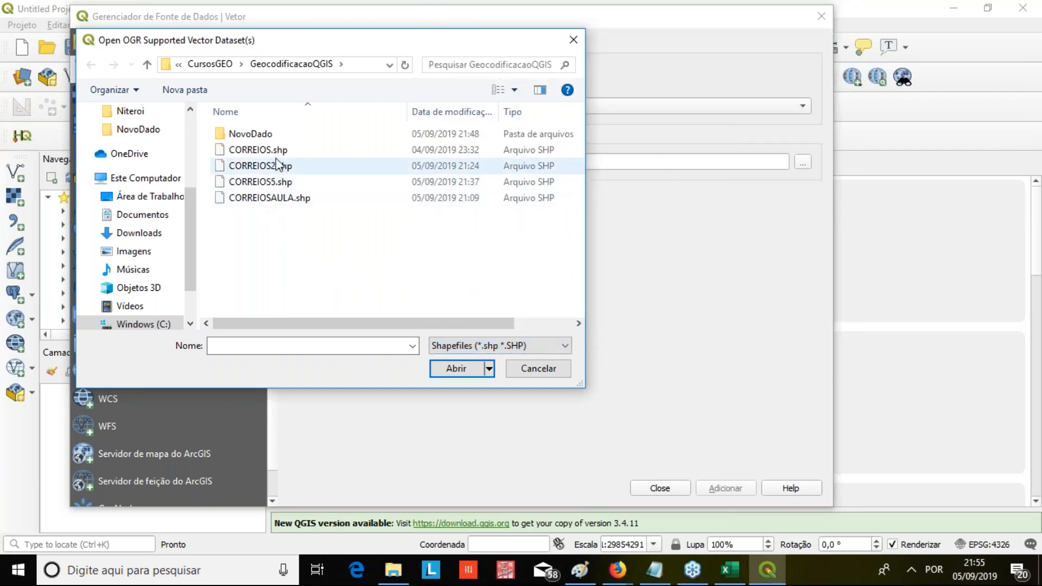
left_click(258, 150)
left_click(456, 368)
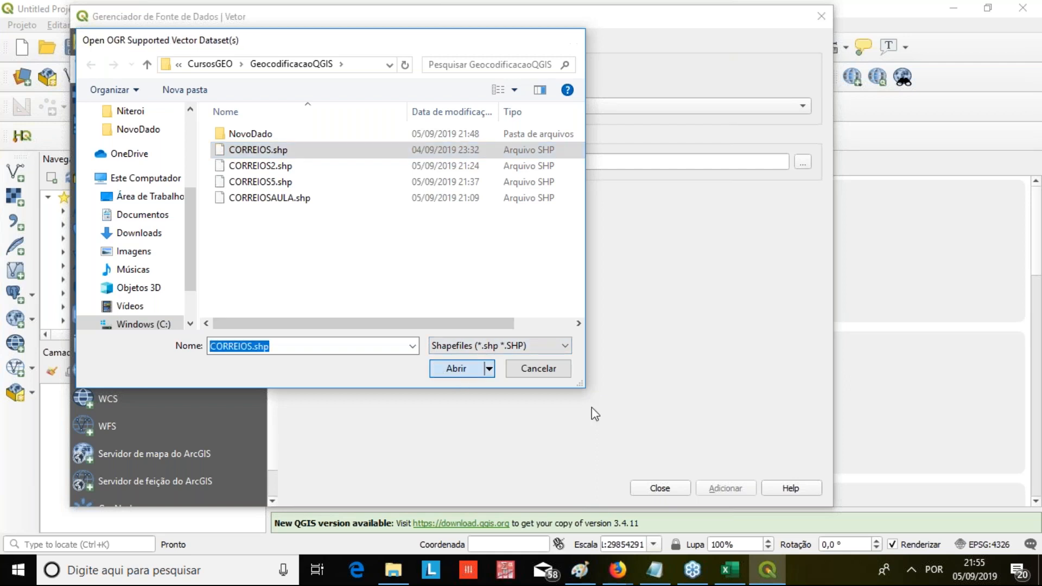
left_click(701, 487)
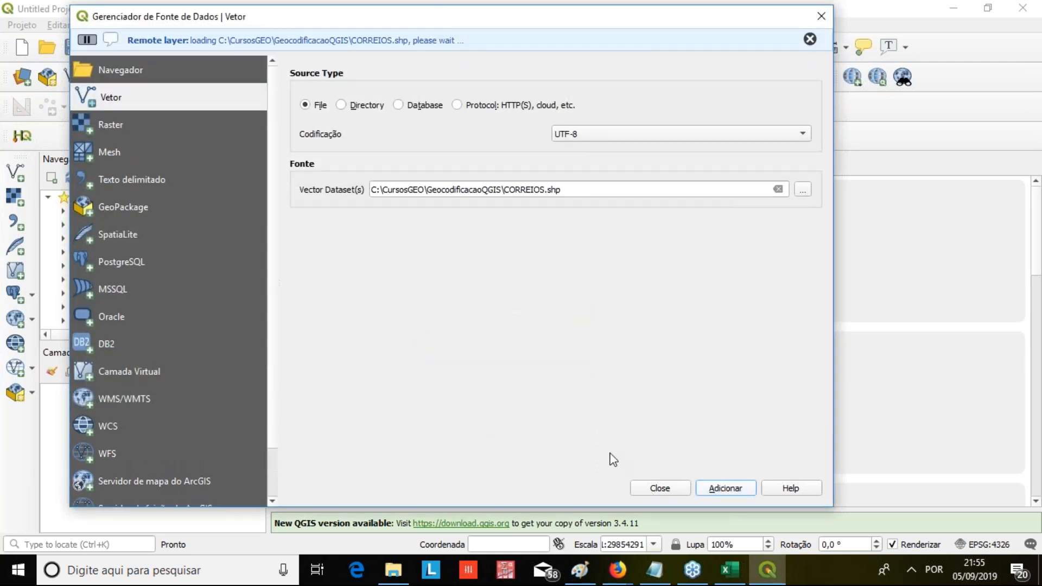
left_click(673, 489)
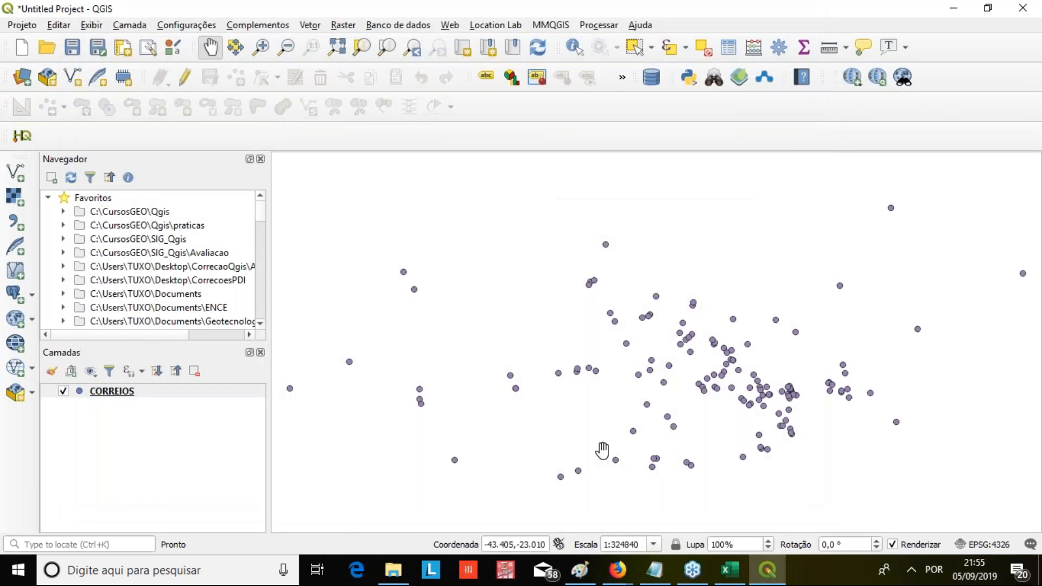
Add the Google Satellite basemap from QuickMapServices beneath the CORREIOS points
left_click(450, 25)
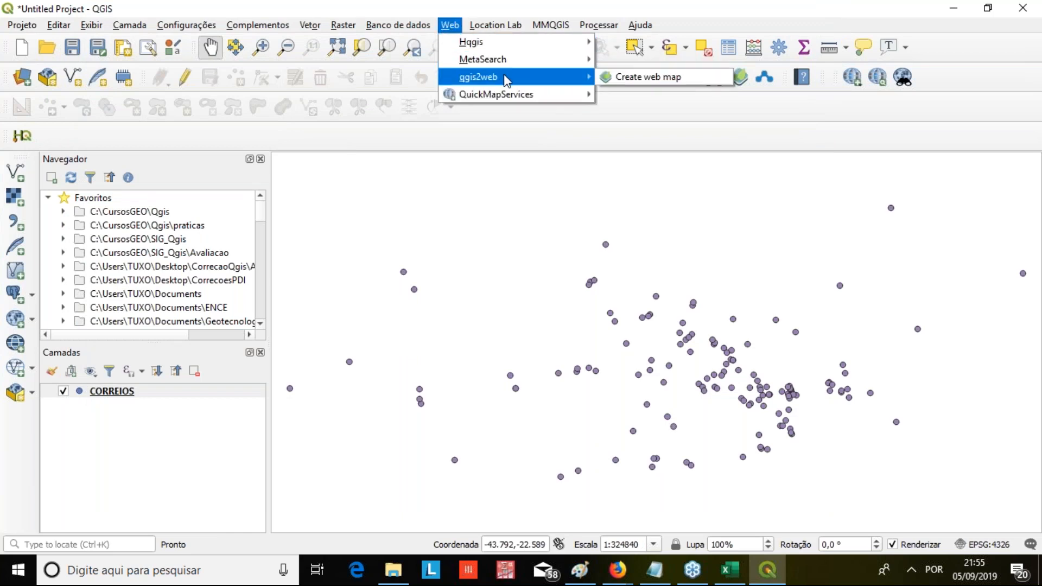
mouse_move(461, 94)
mouse_move(629, 114)
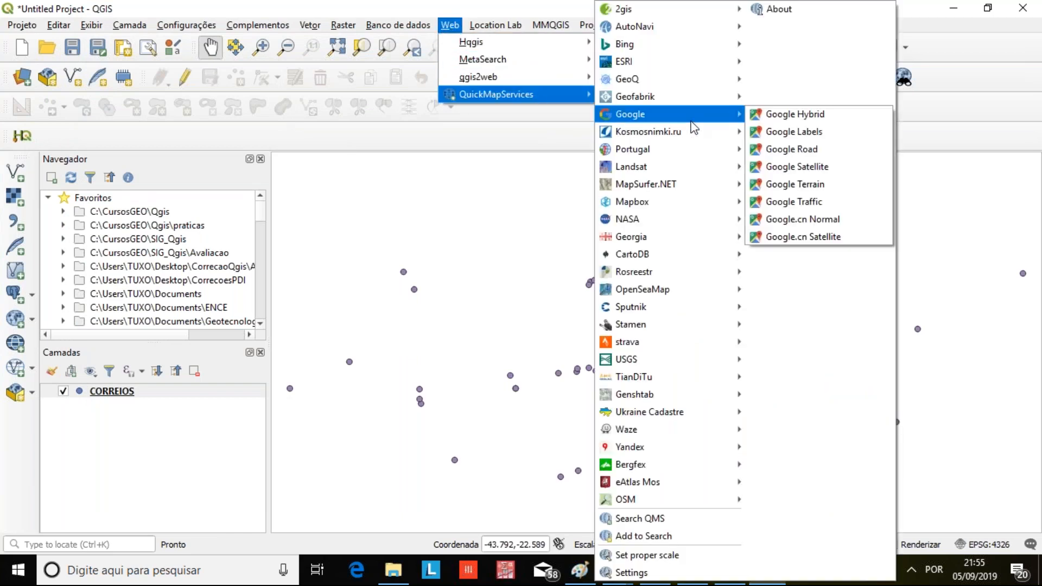
left_click(841, 171)
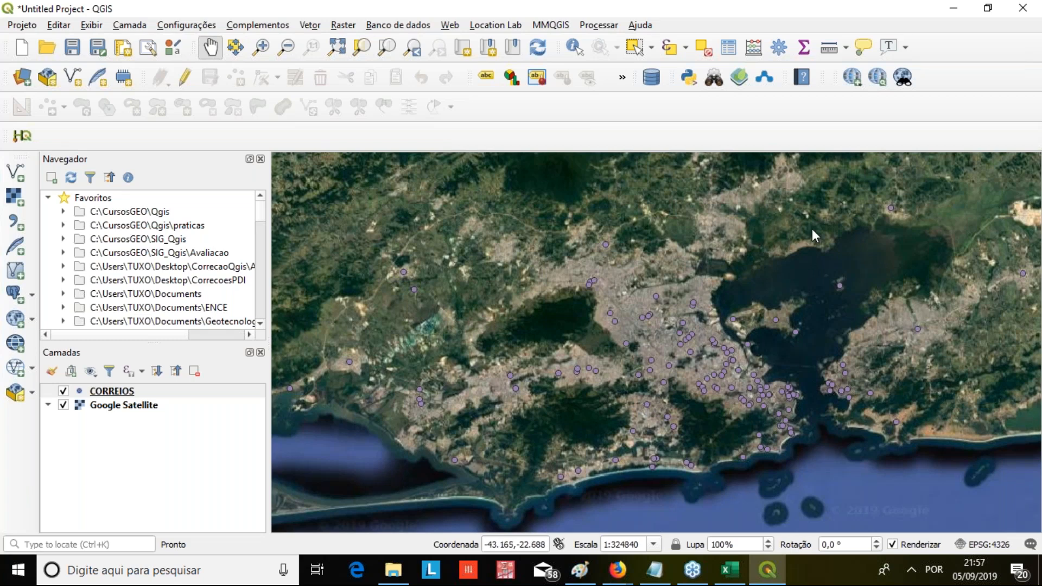
key("alt+Tab")
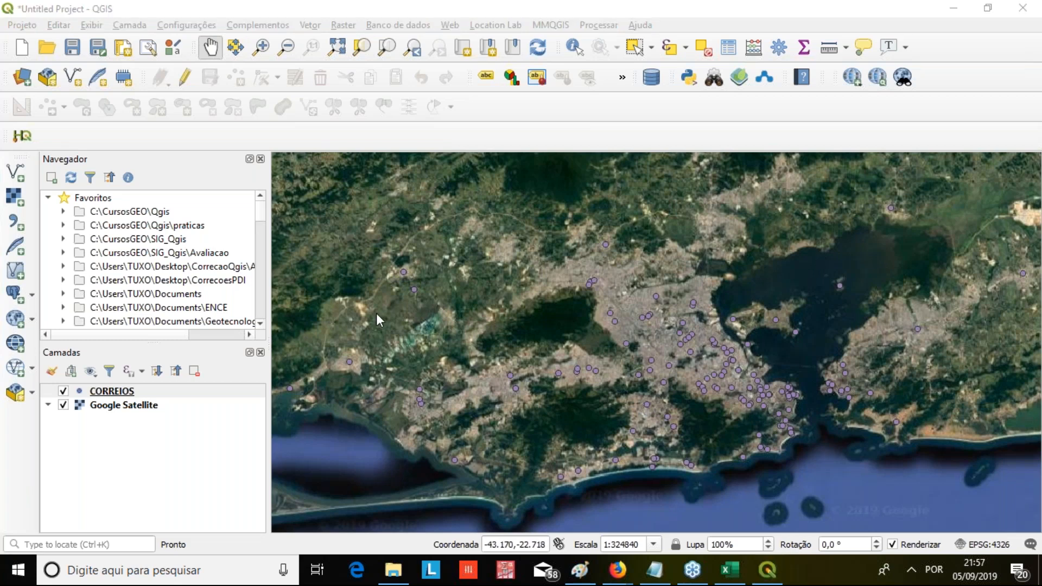